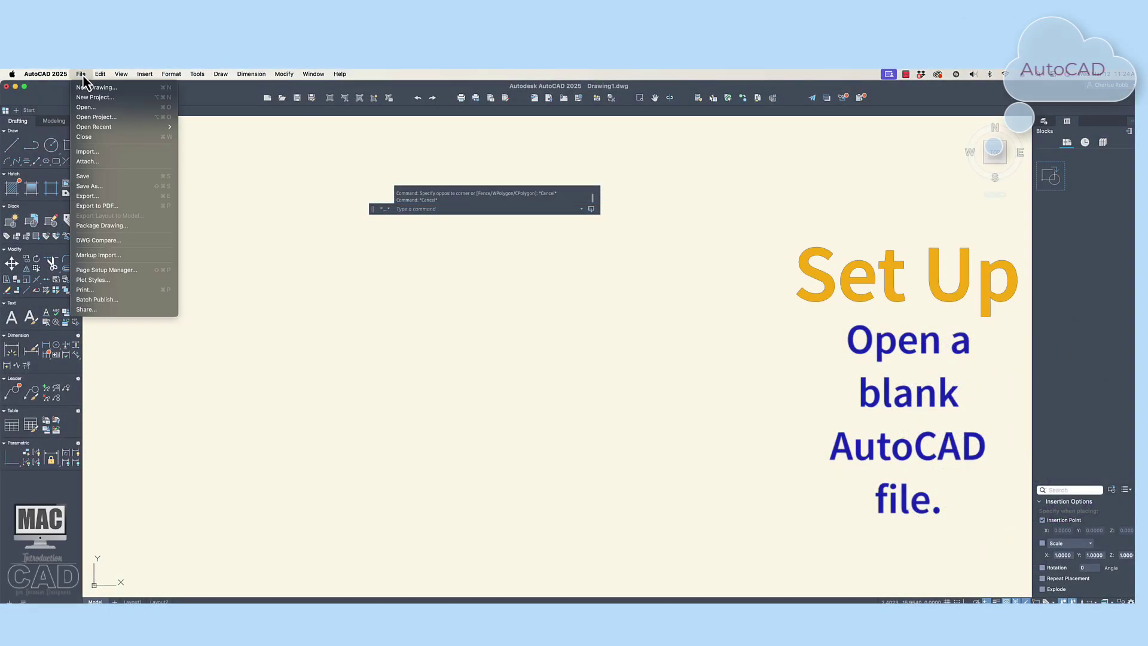
- Create a new blank drawing from the acad.dwt template and turn off the grid
{"action": "left_click", "coordinate": [146, 89]}
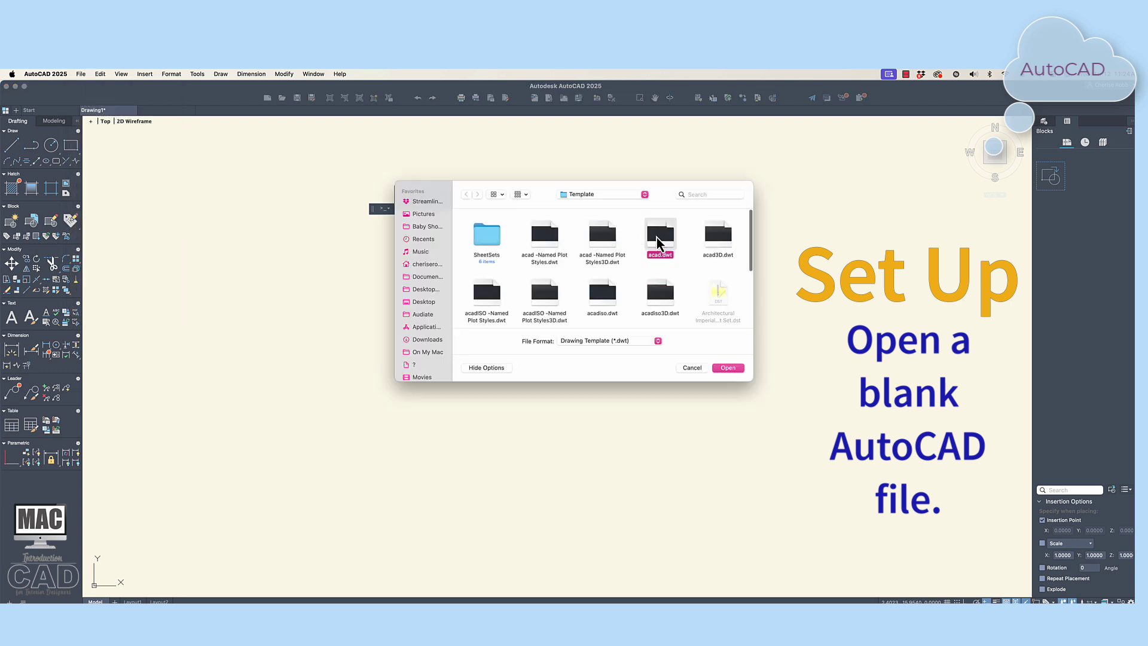
{"action": "left_click", "coordinate": [738, 370]}
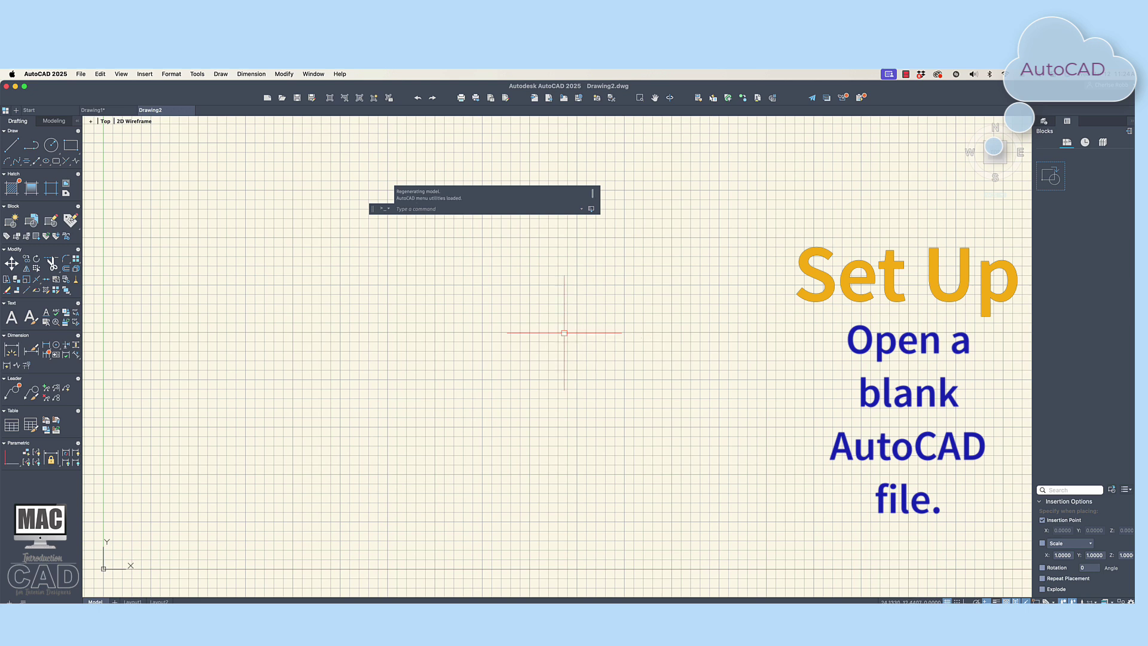
{"action": "key", "text": "F7"}
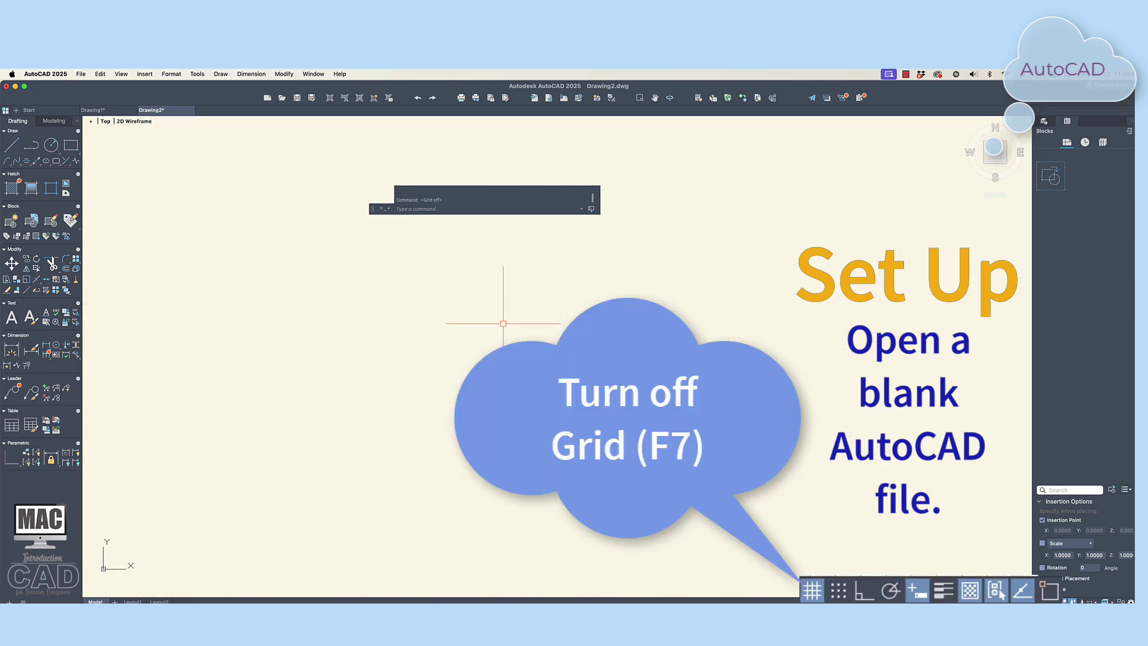
- Set length units to Architectural with 1/64" precision
{"action": "type", "text": "units"}
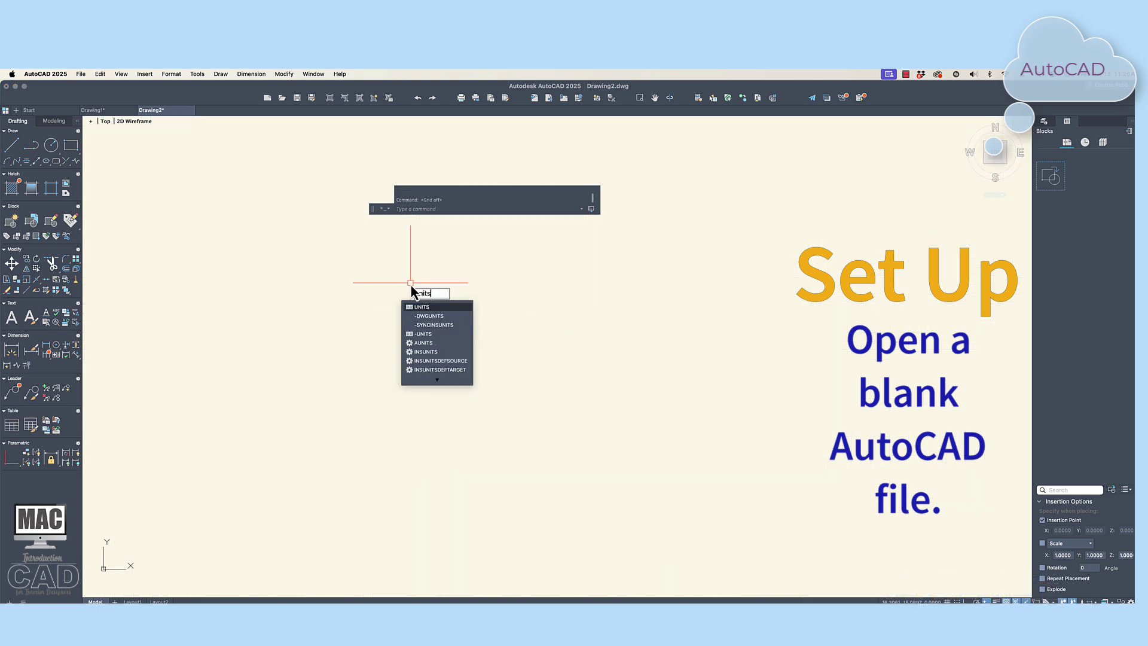
{"action": "key", "text": "Return"}
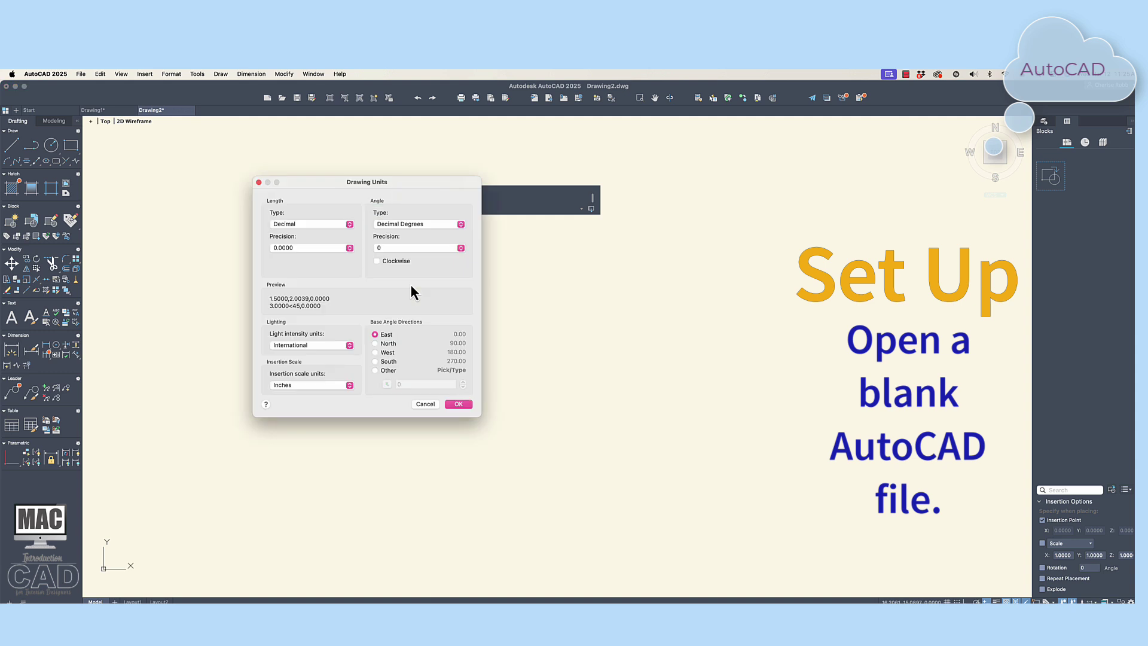
{"action": "left_click", "coordinate": [349, 224]}
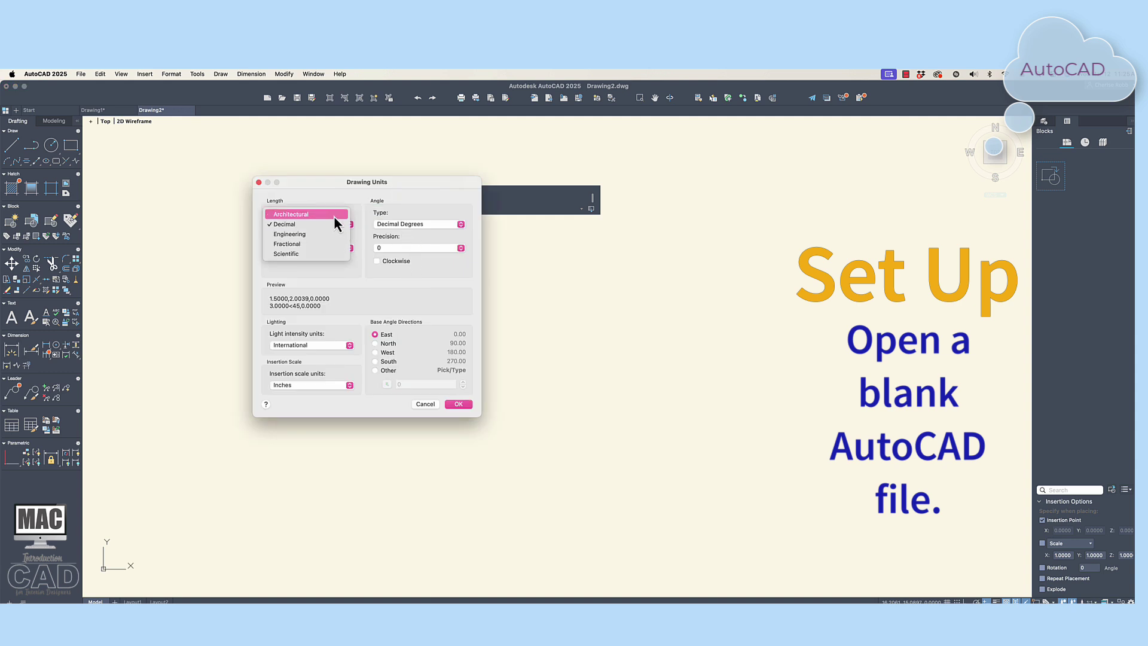
{"action": "left_click", "coordinate": [341, 216]}
{"action": "left_click", "coordinate": [351, 247]}
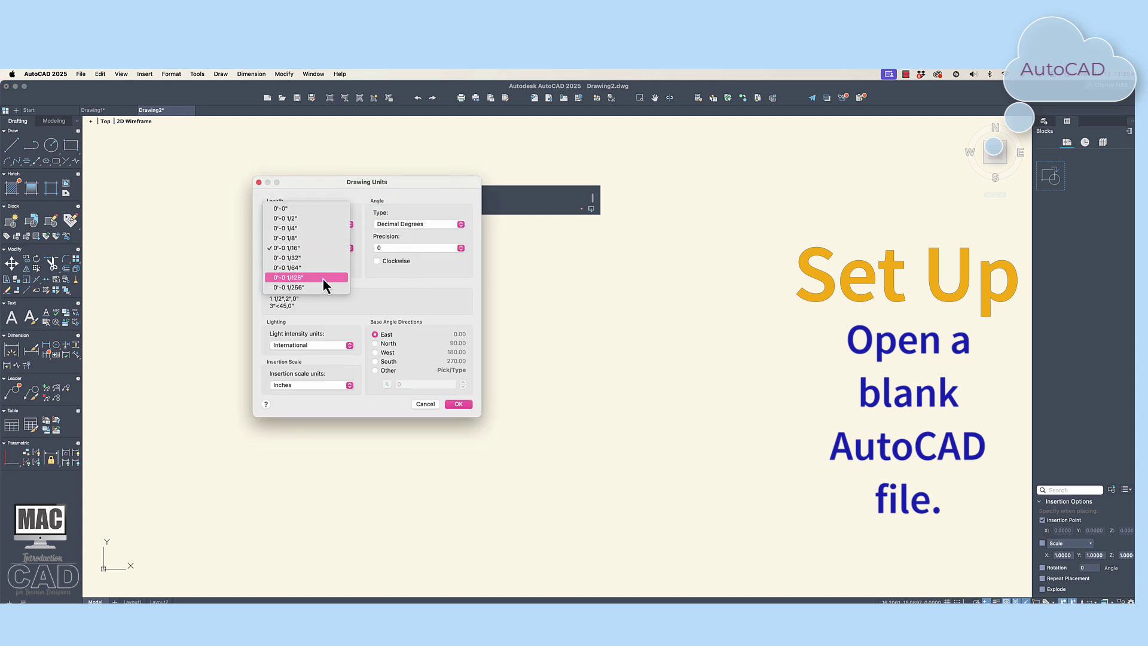
{"action": "left_click", "coordinate": [321, 269]}
{"action": "left_click", "coordinate": [458, 404]}
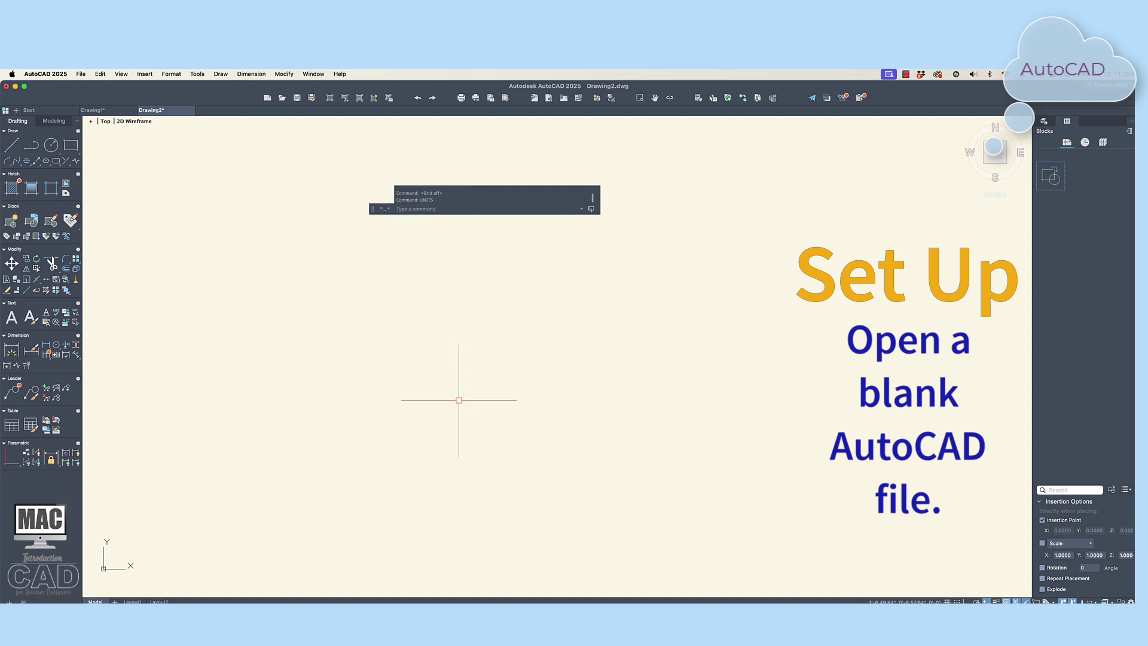
- Save the drawing as Tracing.dwg on the Desktop
{"action": "left_click", "coordinate": [80, 75]}
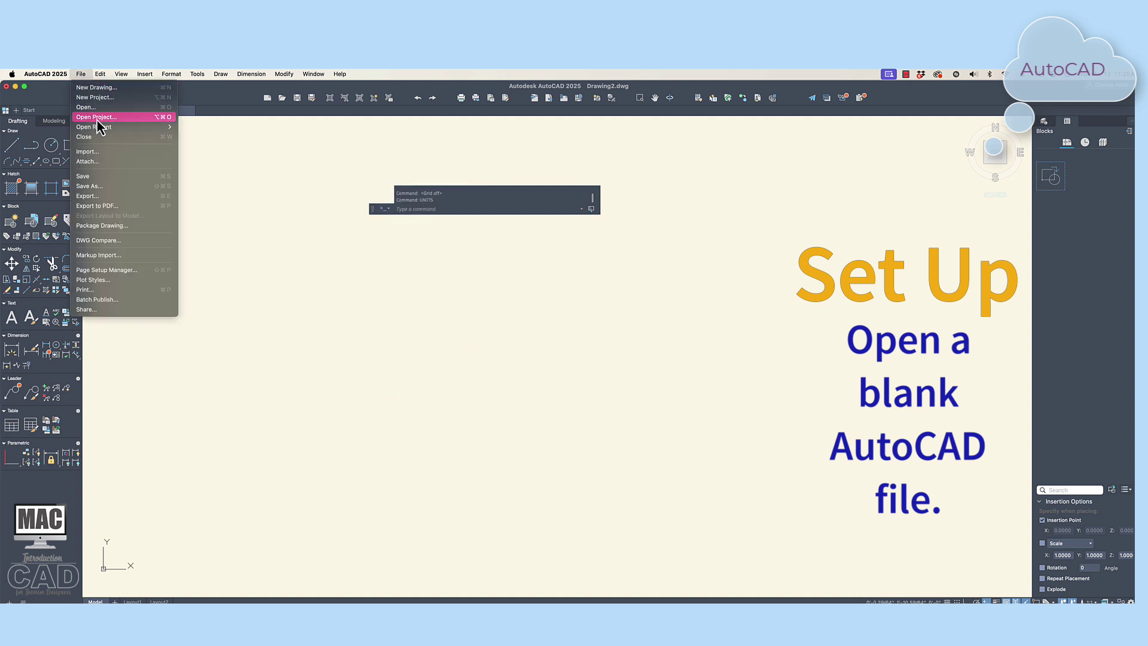
{"action": "left_click", "coordinate": [106, 189]}
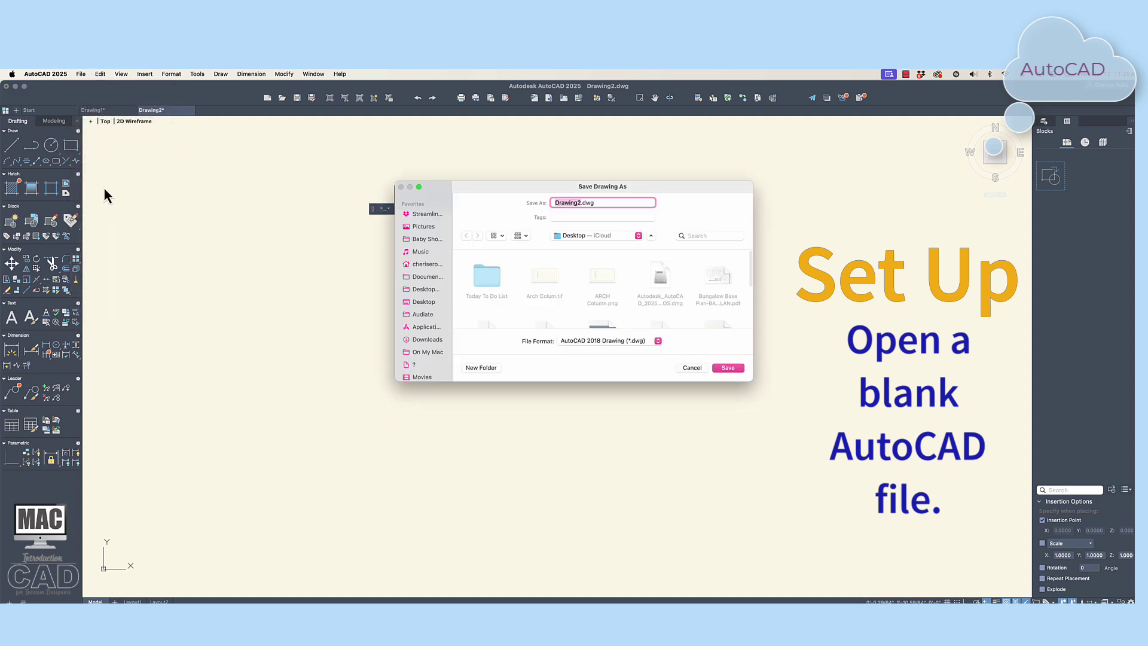
{"action": "type", "text": "Tracing"}
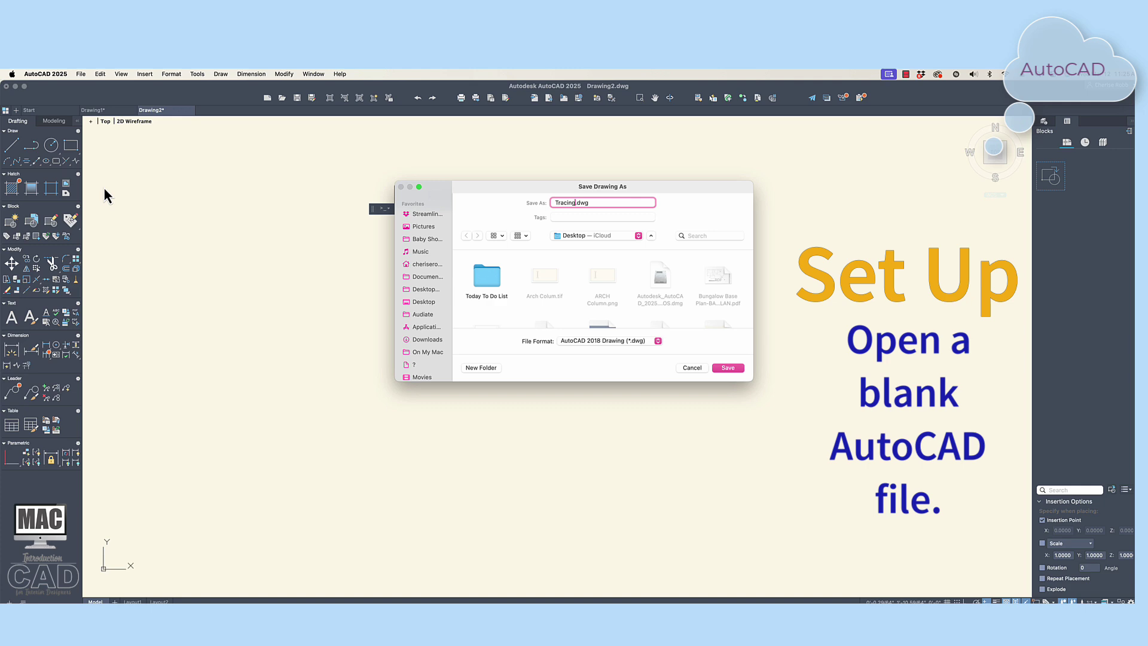
{"action": "key", "text": "Return"}
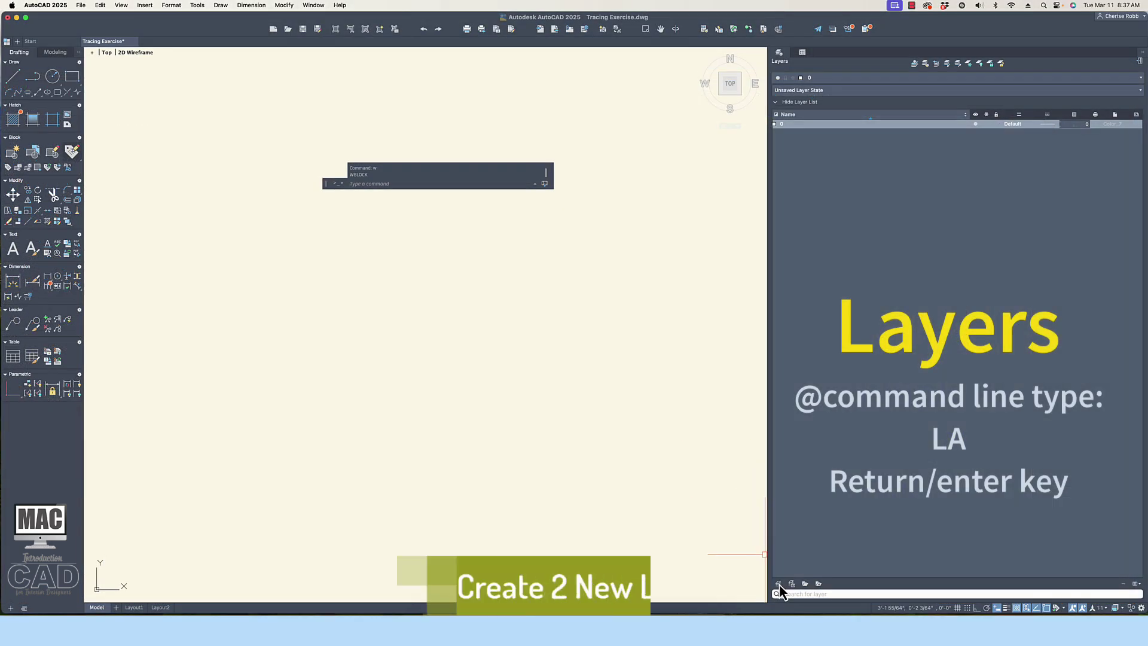
- Create two new layers named IMAGE LAYER and TRACING LAYER
{"action": "left_click", "coordinate": [779, 583]}
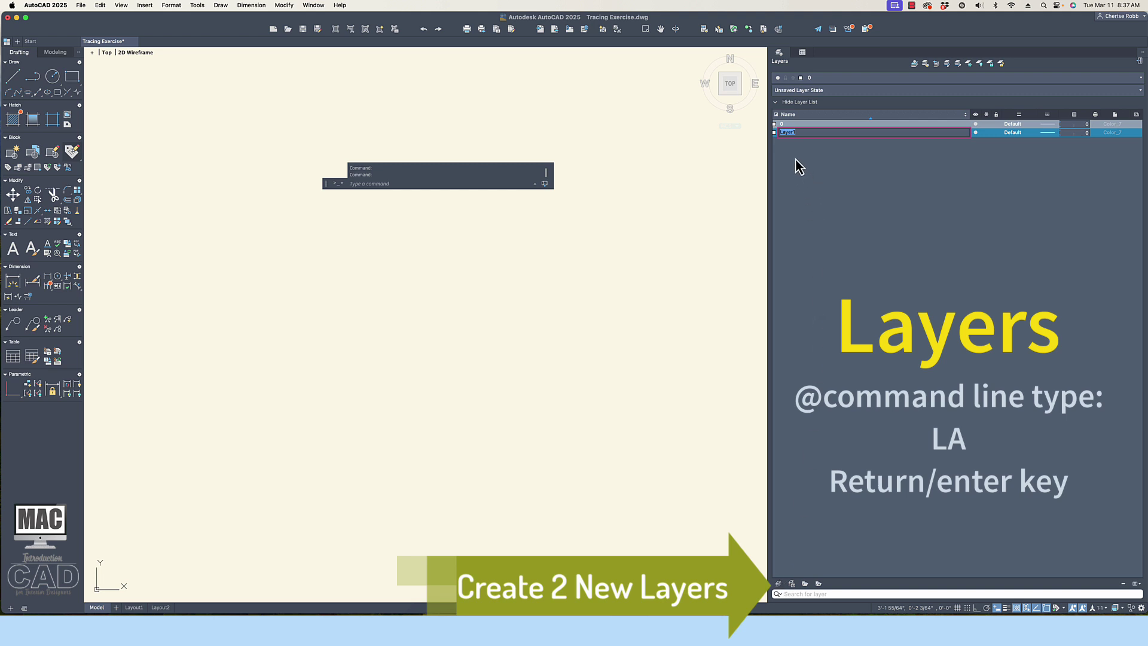
{"action": "type", "text": "IMAGE"}
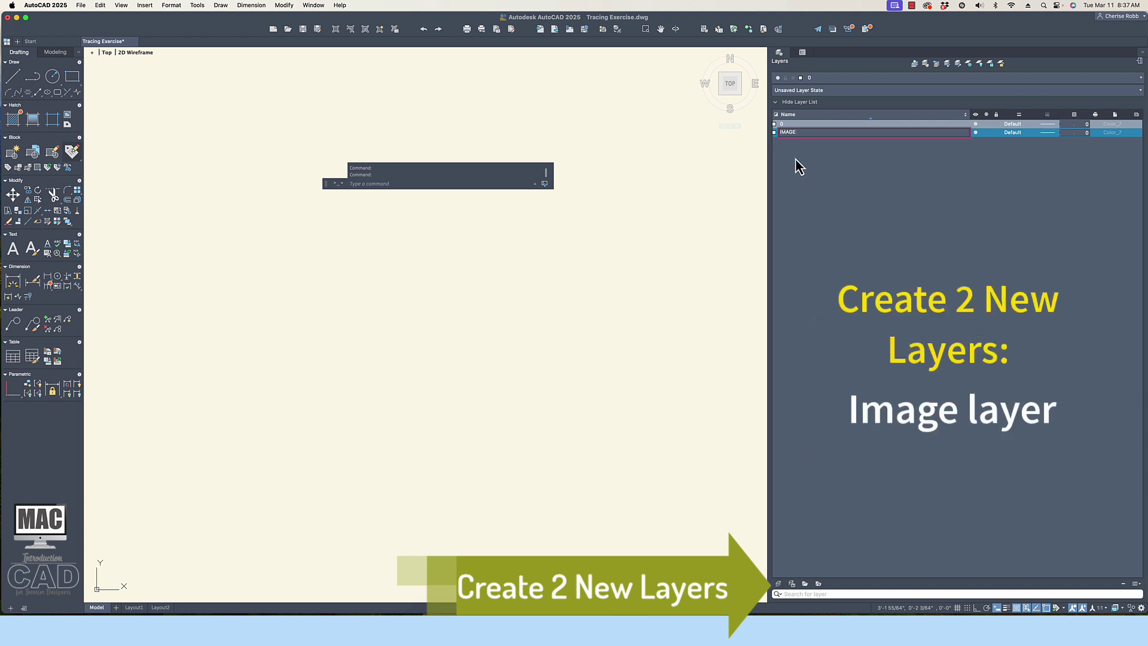
{"action": "type", "text": " LAYER"}
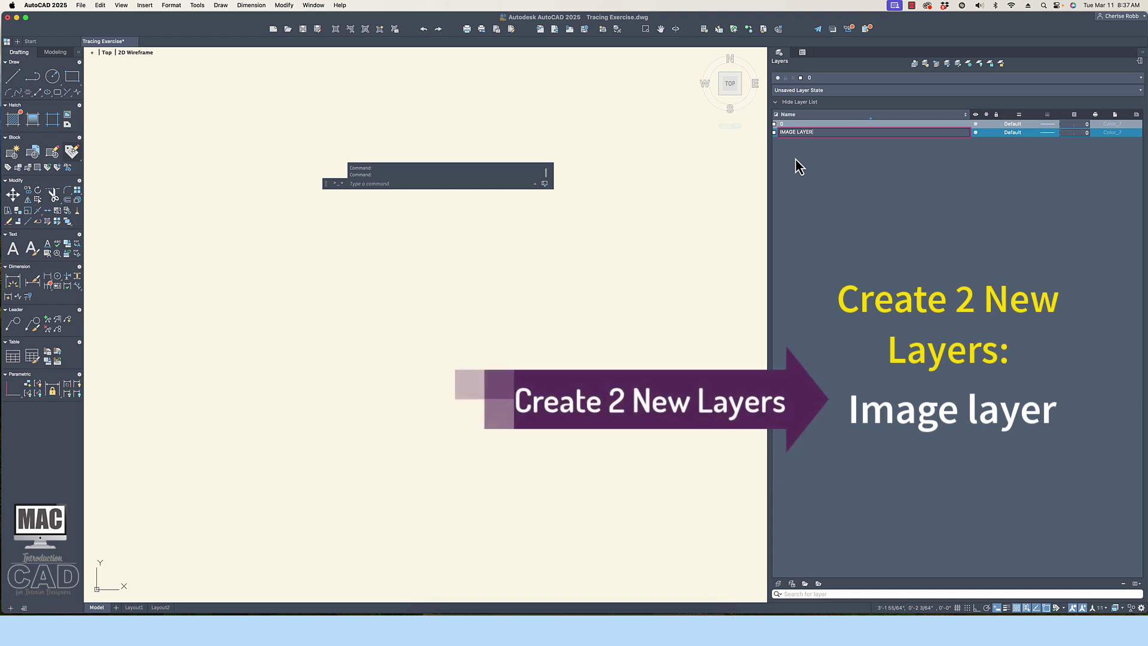
{"action": "key", "text": "Return"}
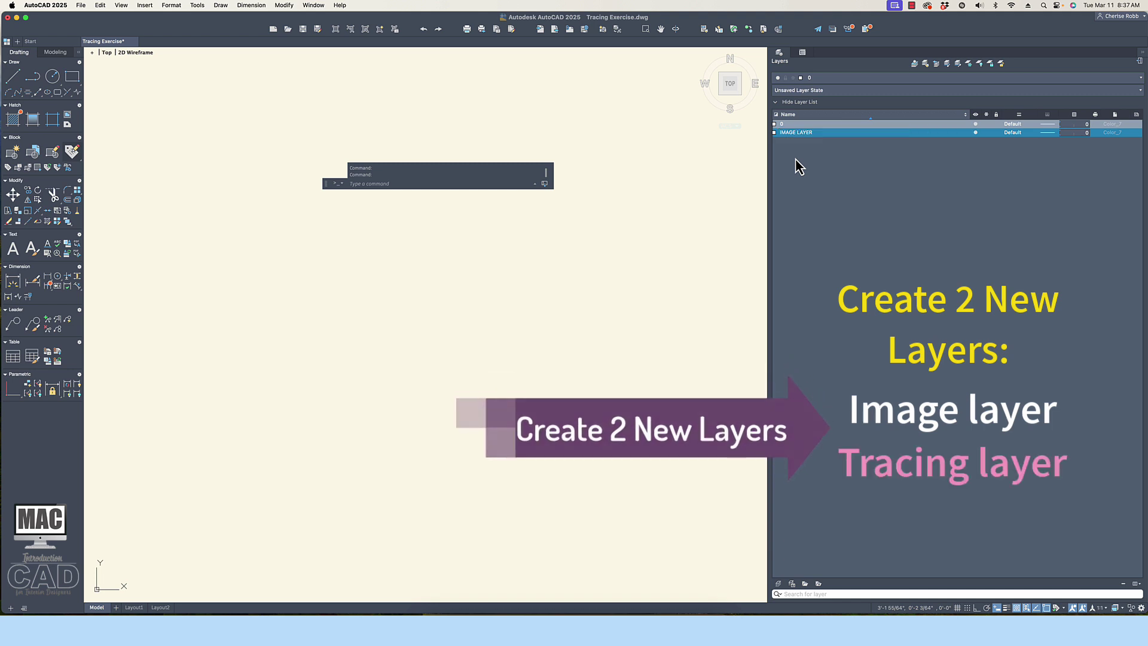
{"action": "left_click", "coordinate": [779, 583]}
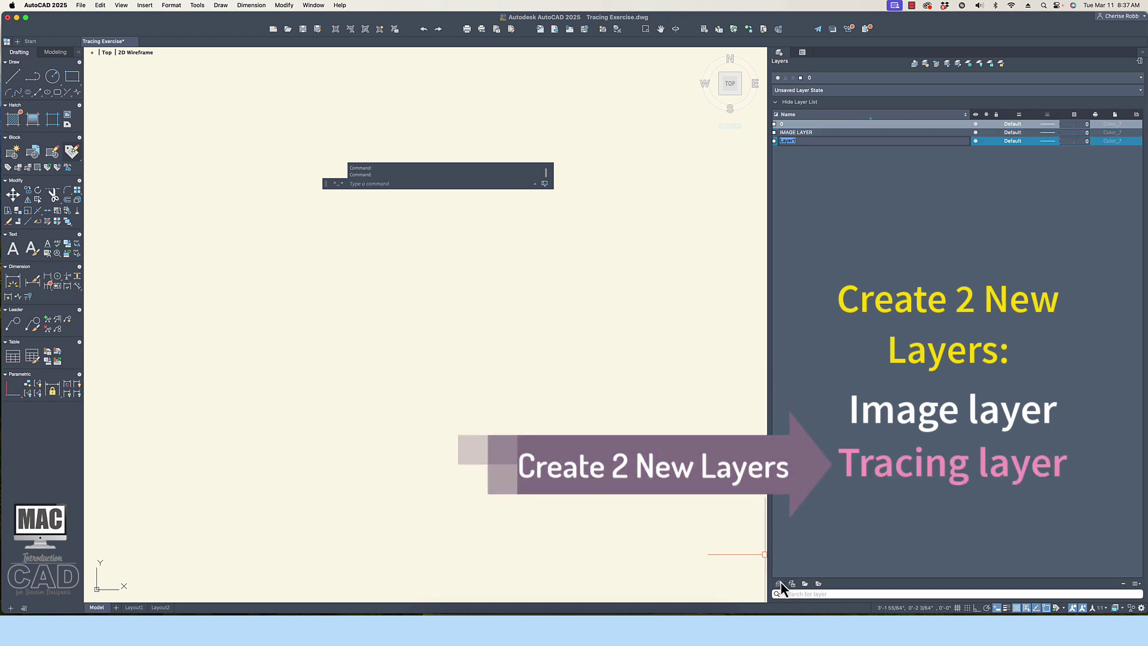
{"action": "type", "text": "TR"}
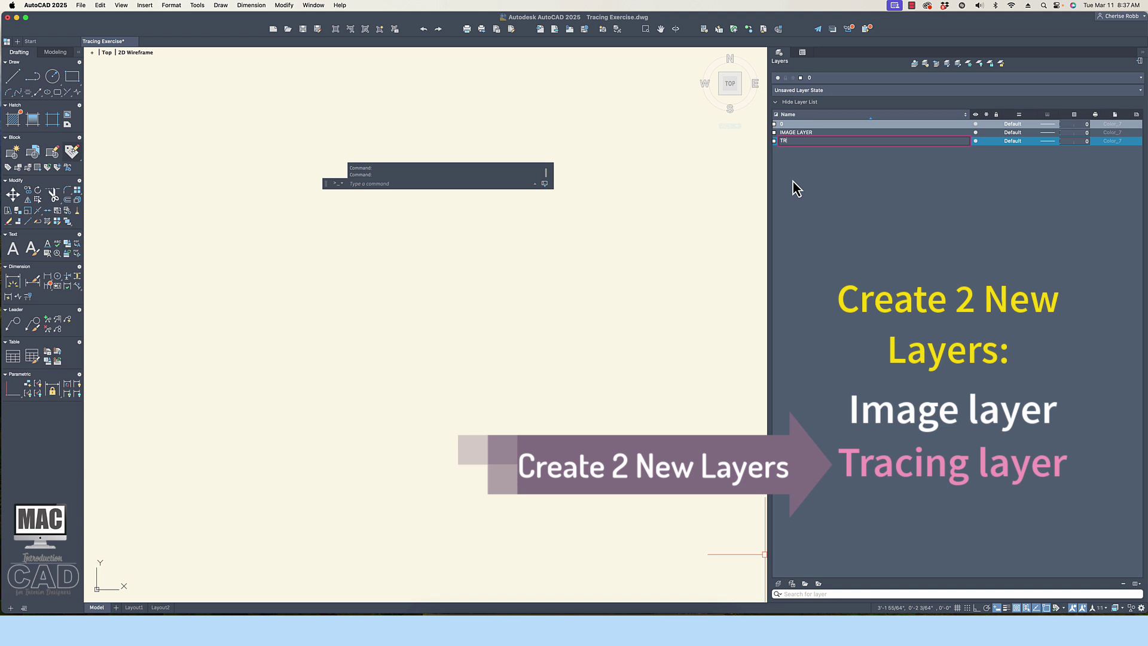
{"action": "type", "text": "ACING LAYER"}
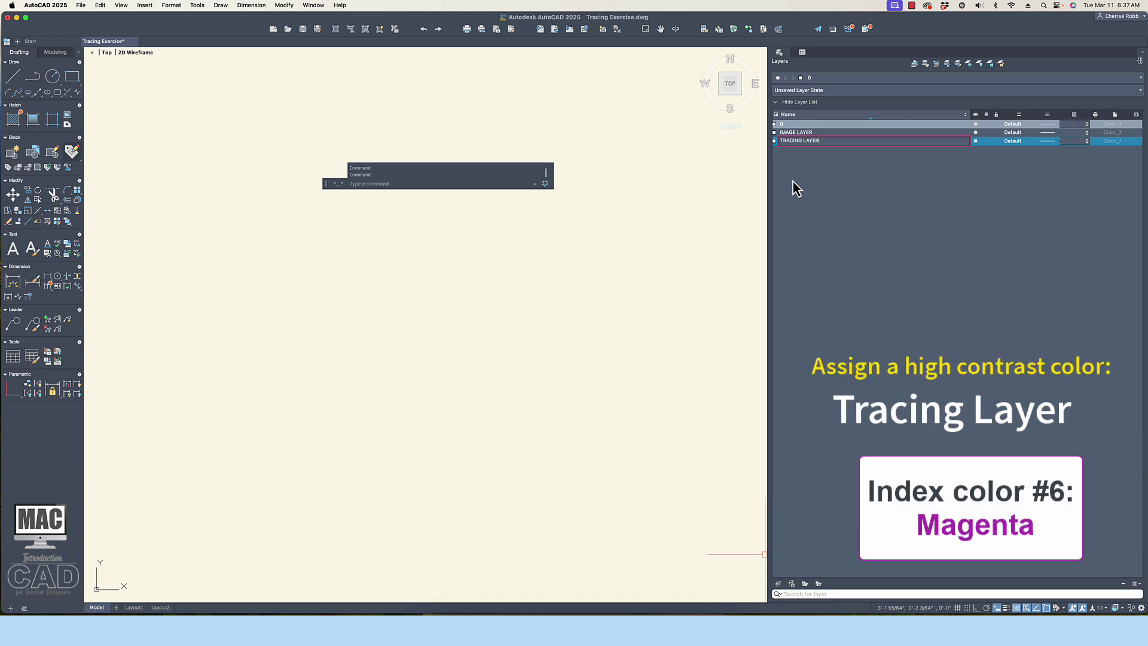
{"action": "key", "text": "Return"}
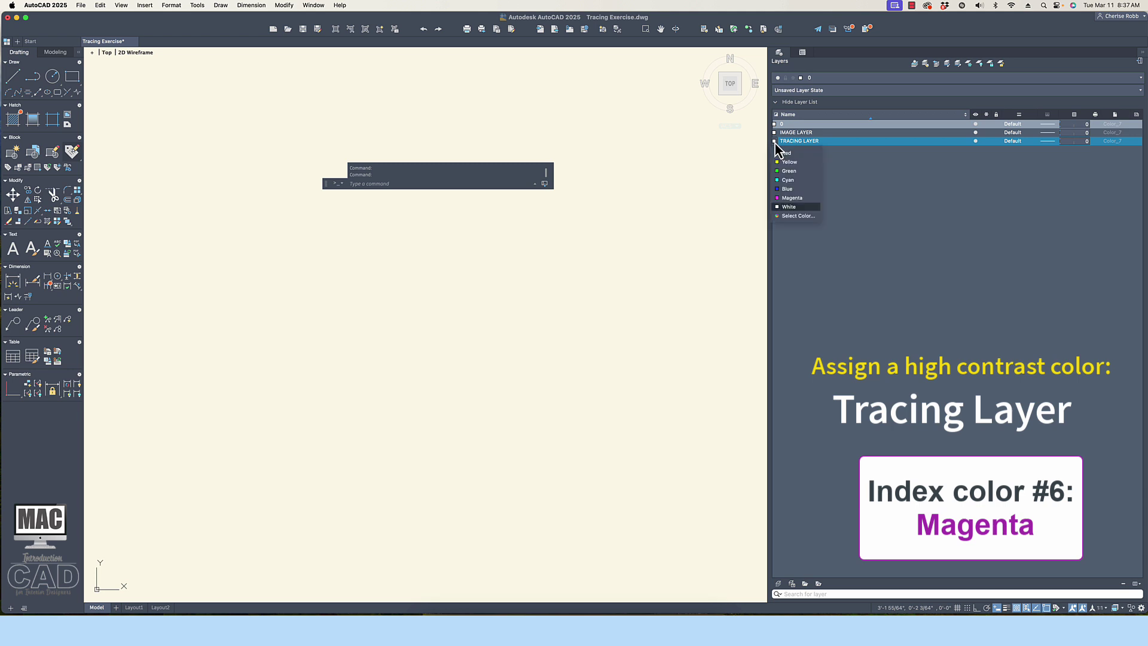
- Make TRACING LAYER magenta and set IMAGE LAYER as the current layer
{"action": "left_click", "coordinate": [789, 198]}
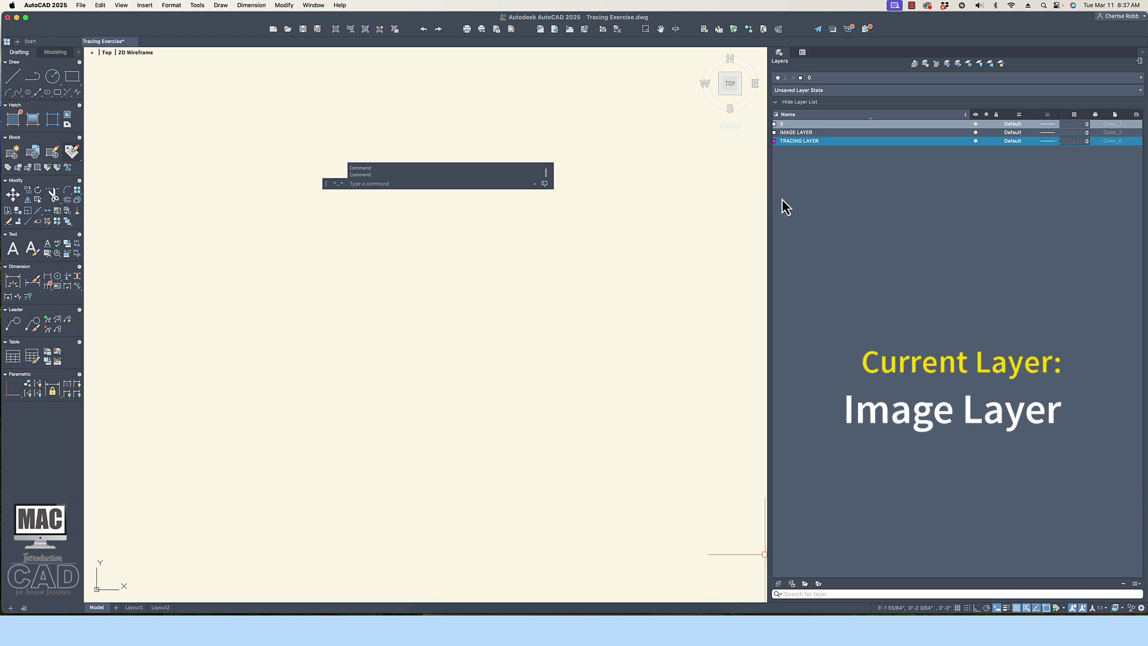
{"action": "left_click", "coordinate": [825, 81]}
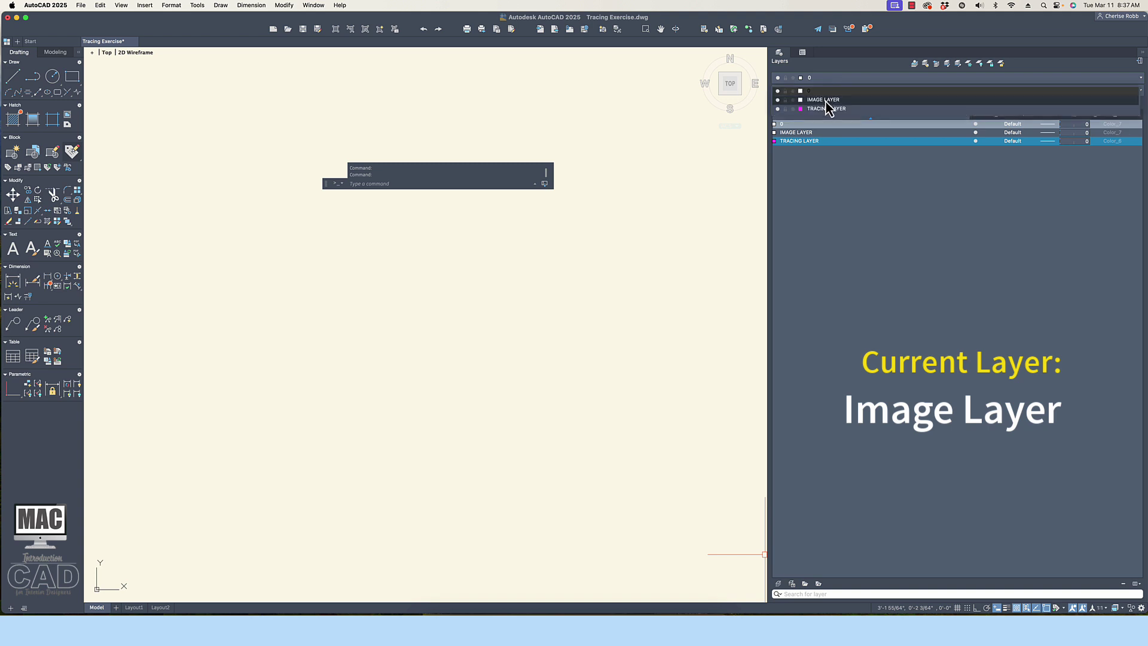
{"action": "left_click", "coordinate": [825, 100]}
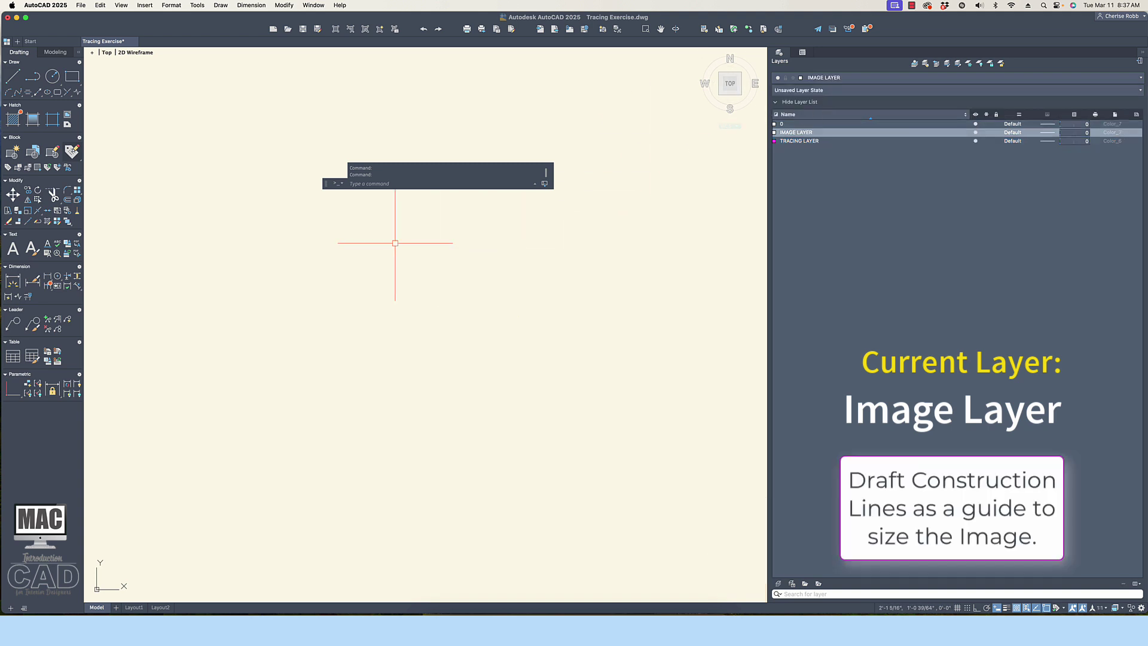
- Erase the selected object and attach Arch Column.jpg as a raster image
{"action": "key", "text": "Delete"}
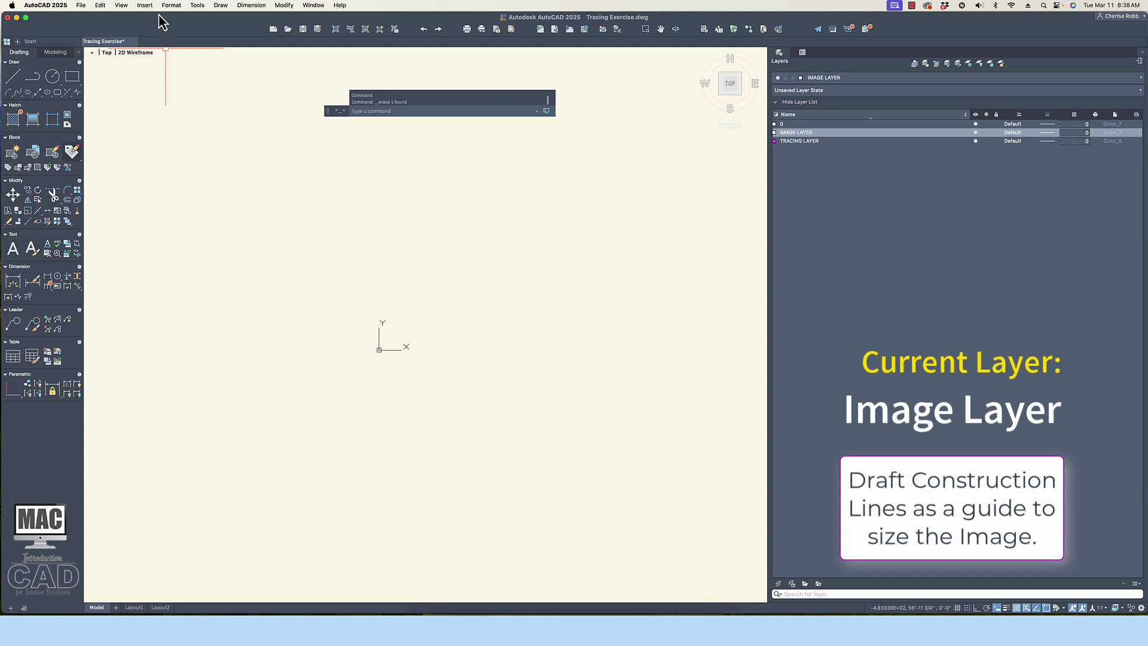
{"action": "left_click", "coordinate": [146, 6]}
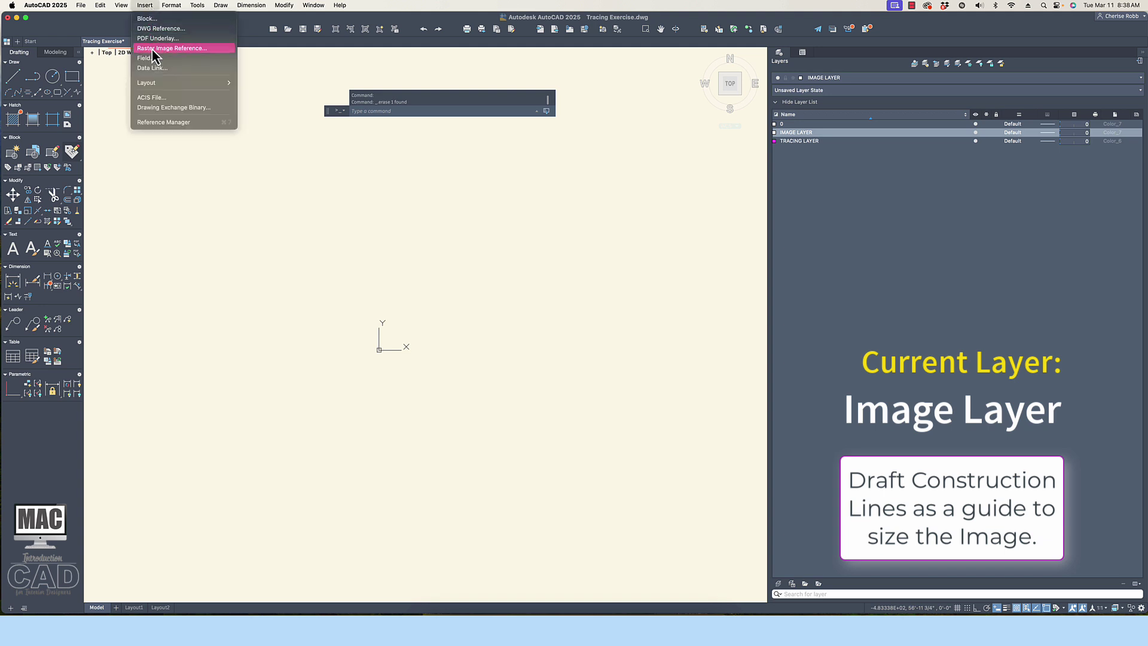
{"action": "left_click", "coordinate": [152, 47]}
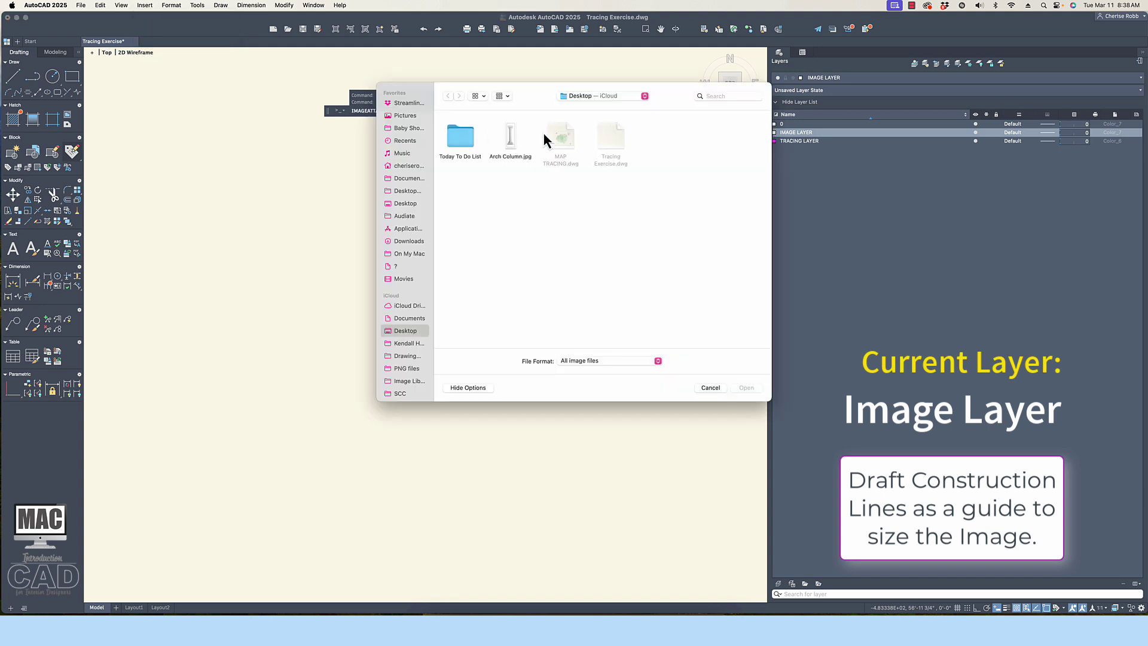
{"action": "left_click", "coordinate": [511, 137]}
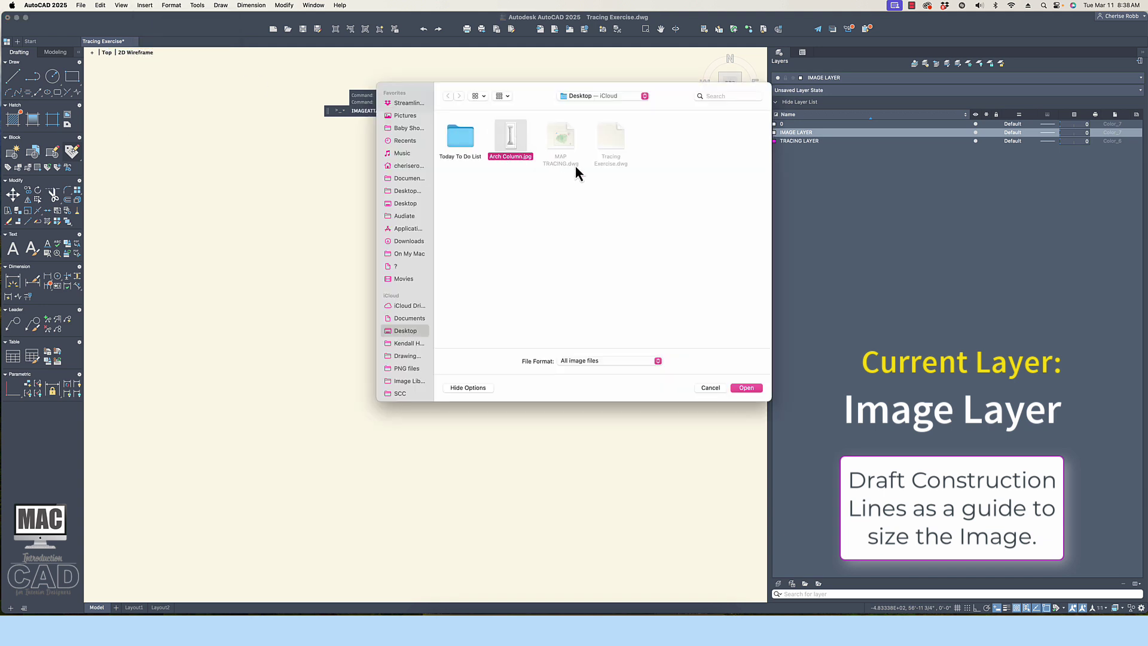
{"action": "left_click", "coordinate": [747, 388]}
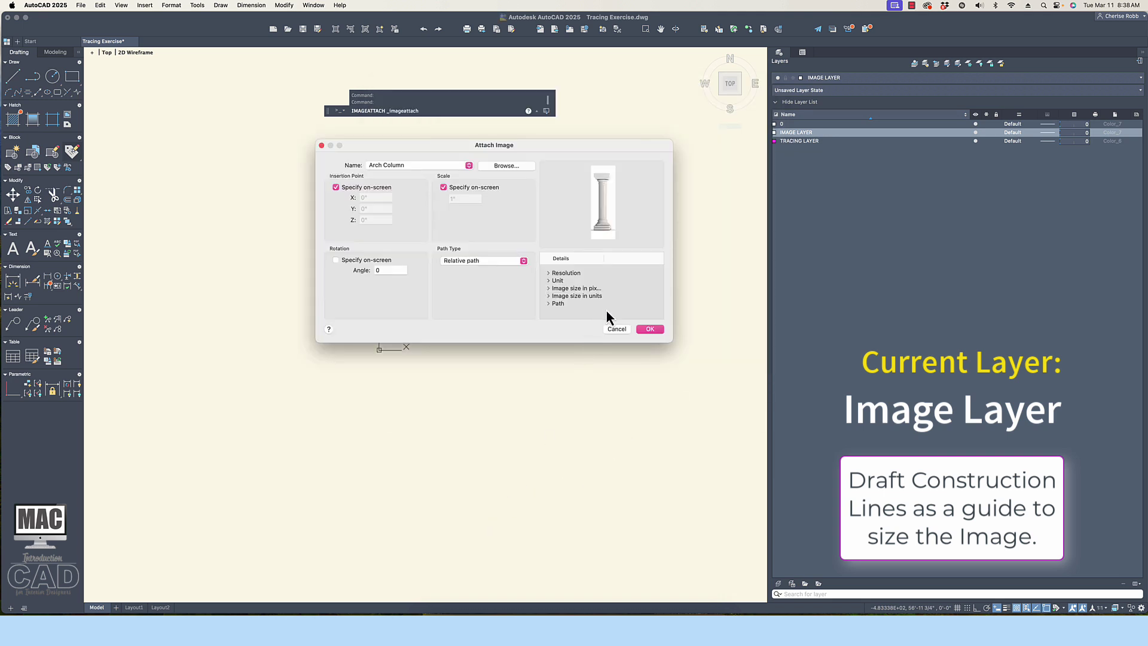
{"action": "left_click", "coordinate": [655, 331]}
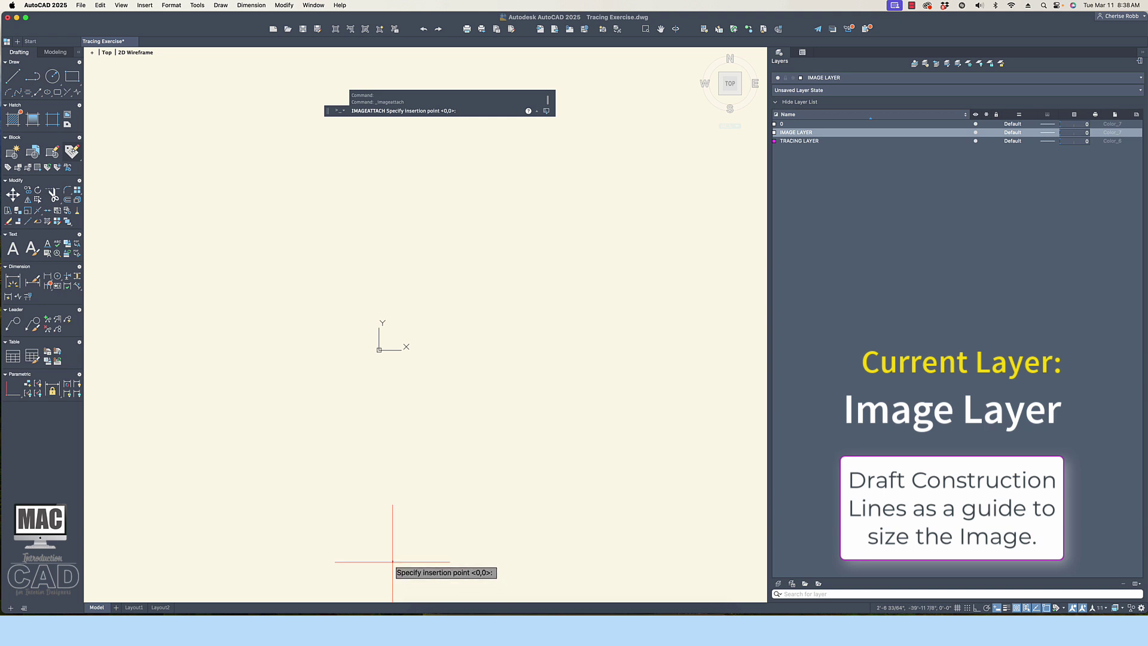
{"action": "left_click", "coordinate": [516, 467]}
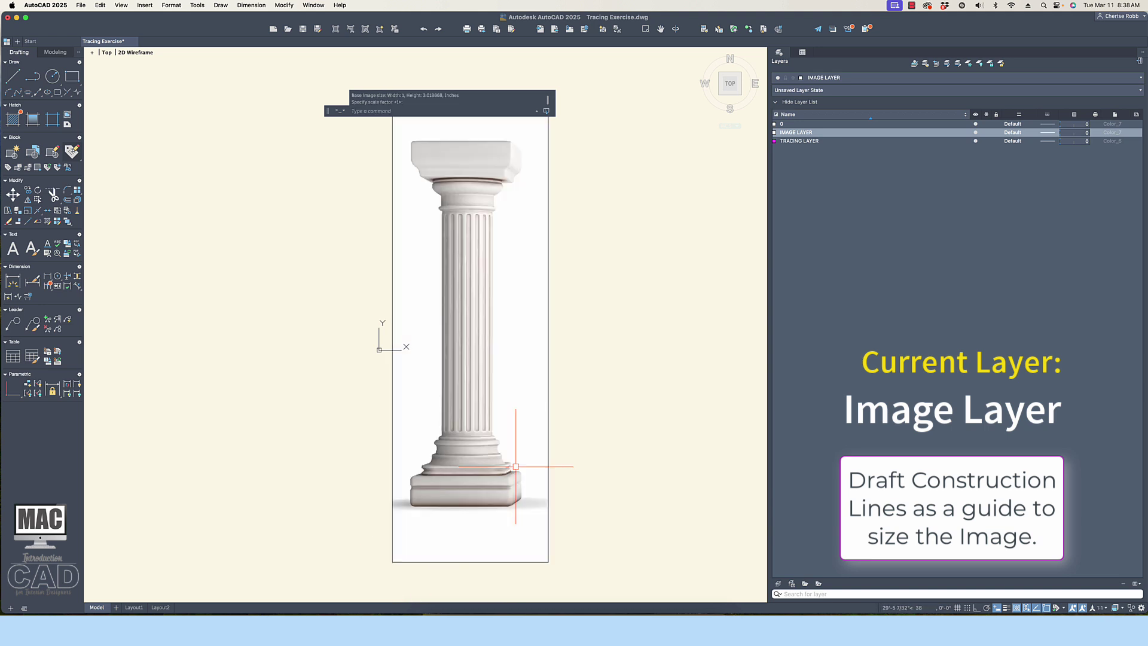
- Measure from the image's lower-left corner with DIST, then erase the column image
{"action": "scroll", "coordinate": [454, 227], "scroll_direction": "down", "scroll_amount": 3}
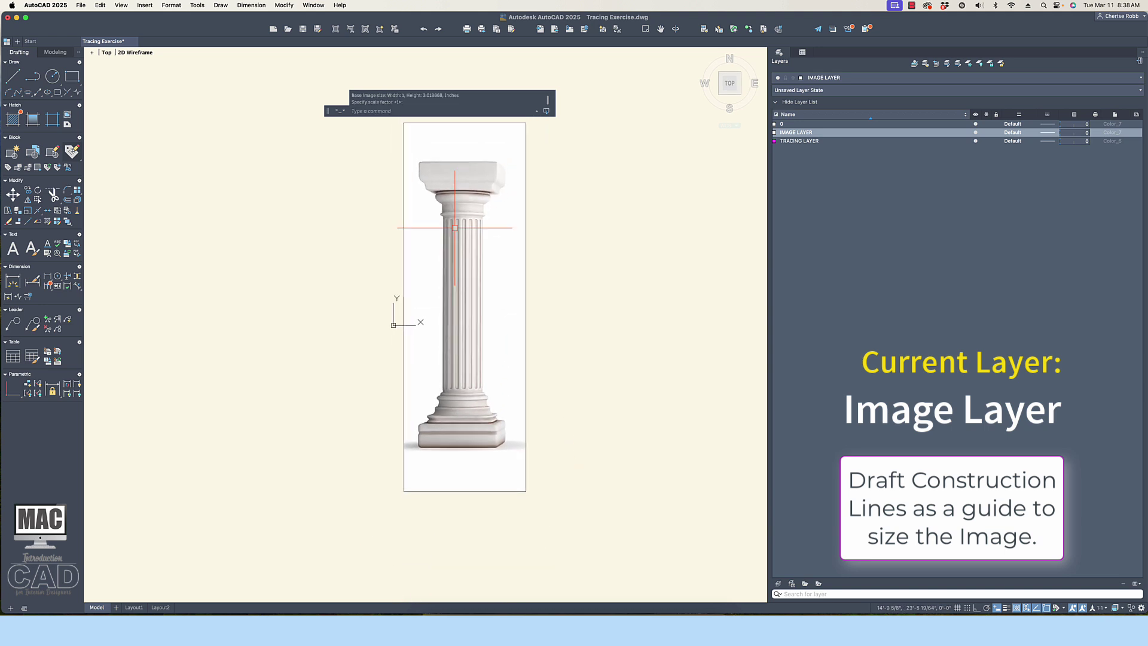
{"action": "type", "text": "di"}
{"action": "key", "text": "Return"}
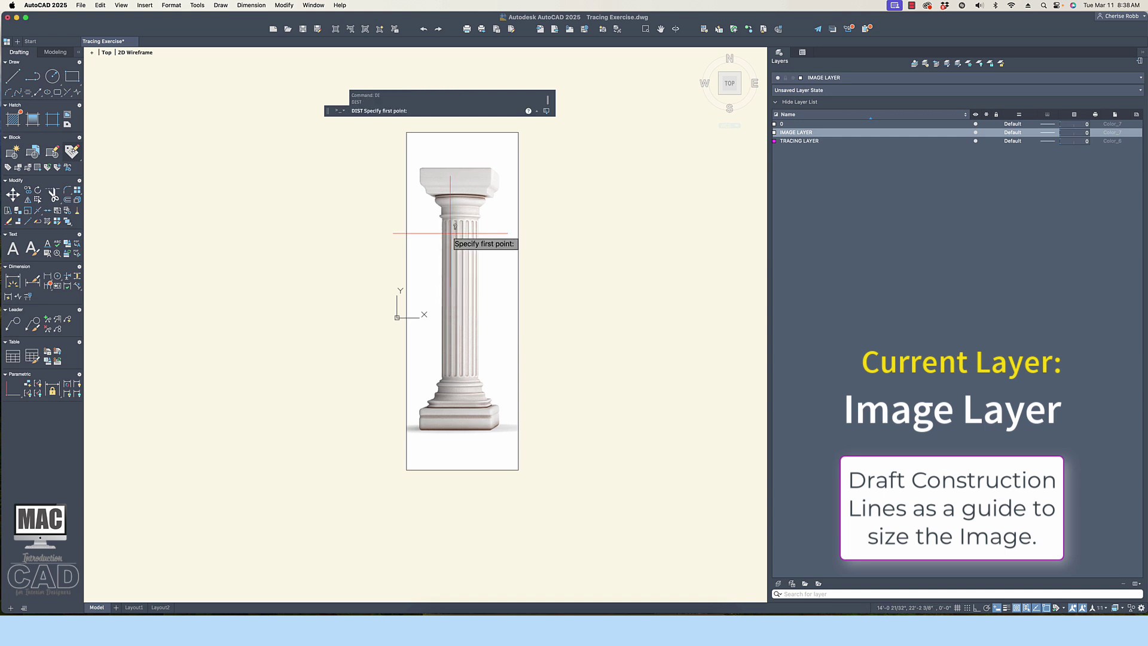
{"action": "left_click", "coordinate": [409, 469]}
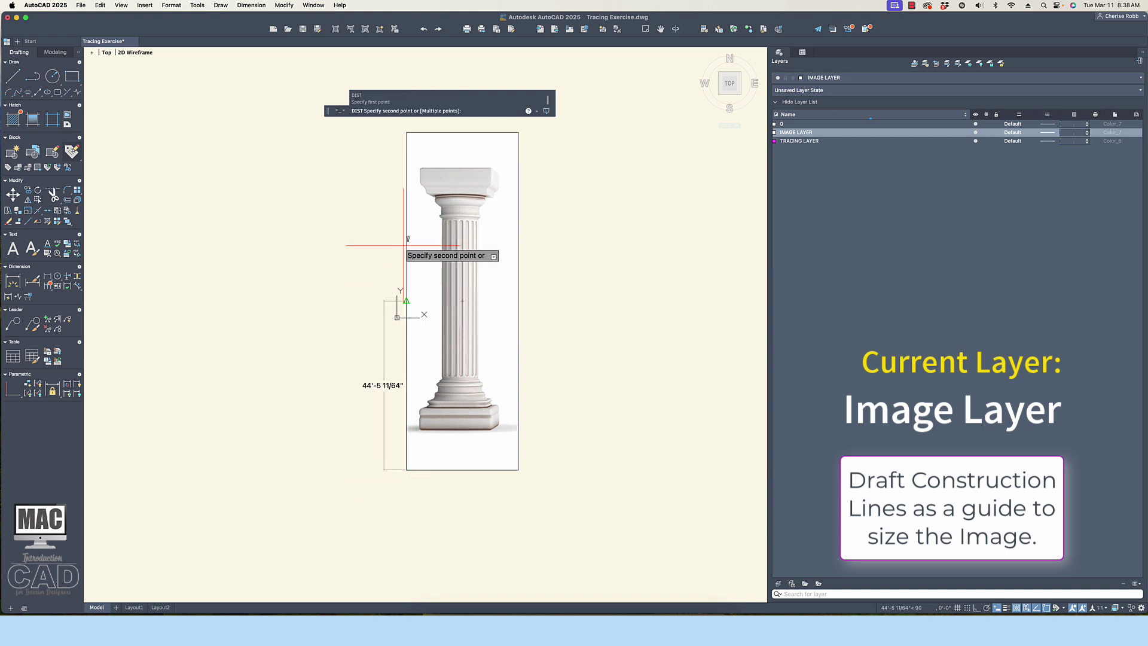
{"action": "key", "text": "Escape"}
{"action": "left_click", "coordinate": [419, 133]}
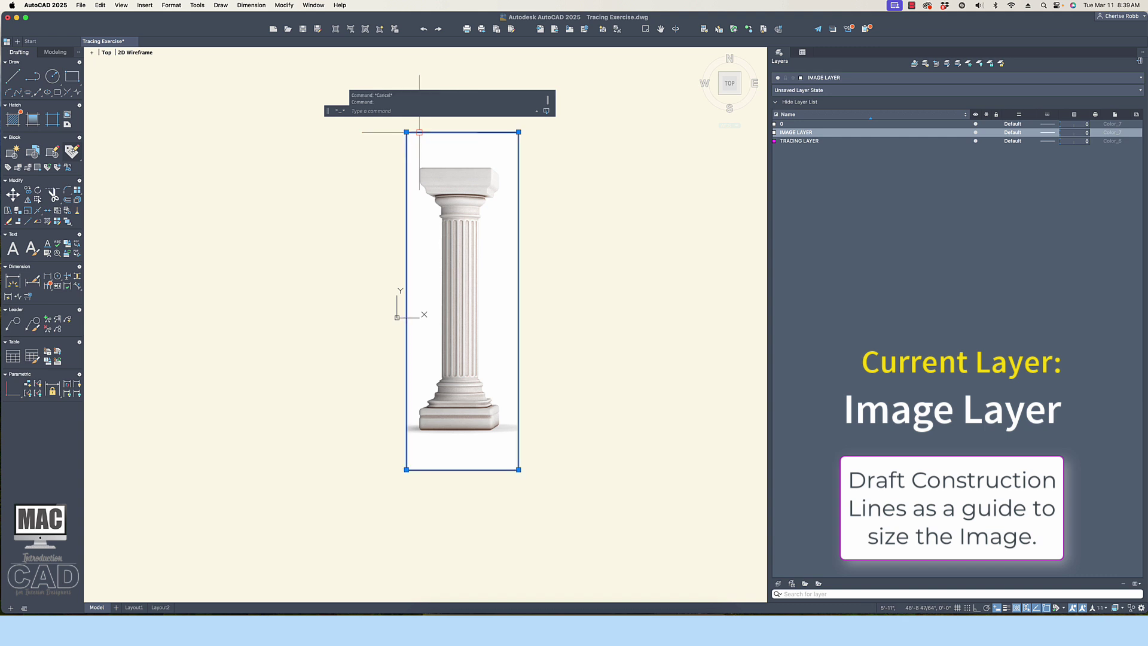
{"action": "key", "text": "Delete"}
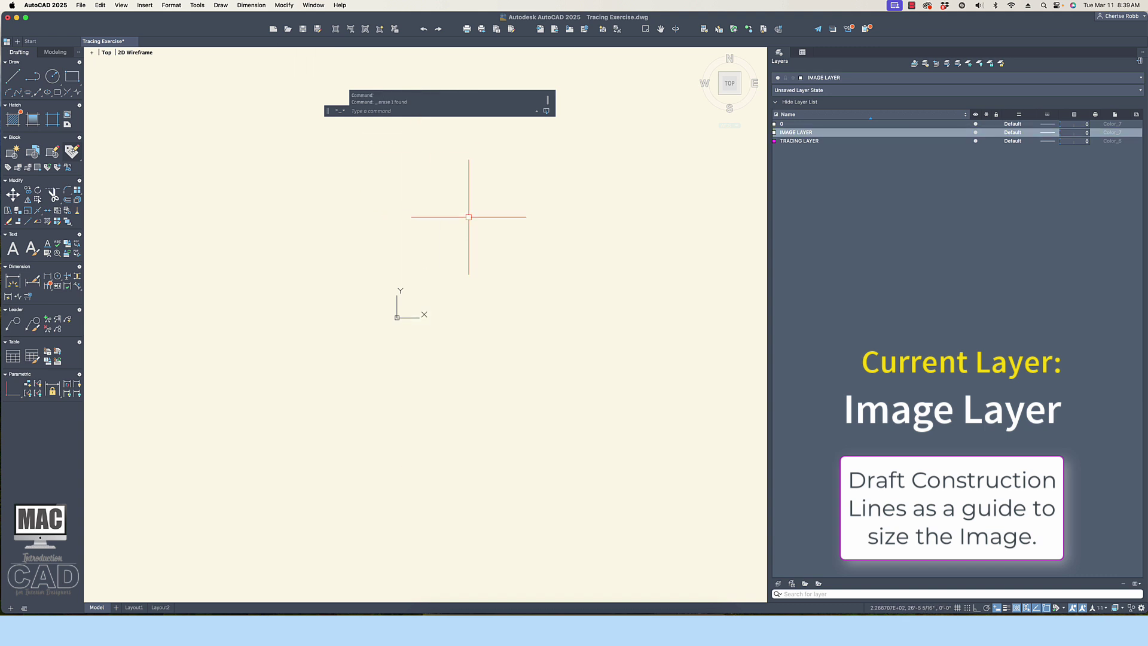
- Draw two horizontal construction lines 9' apart
{"action": "scroll", "coordinate": [469, 217], "scroll_direction": "up", "scroll_amount": 5}
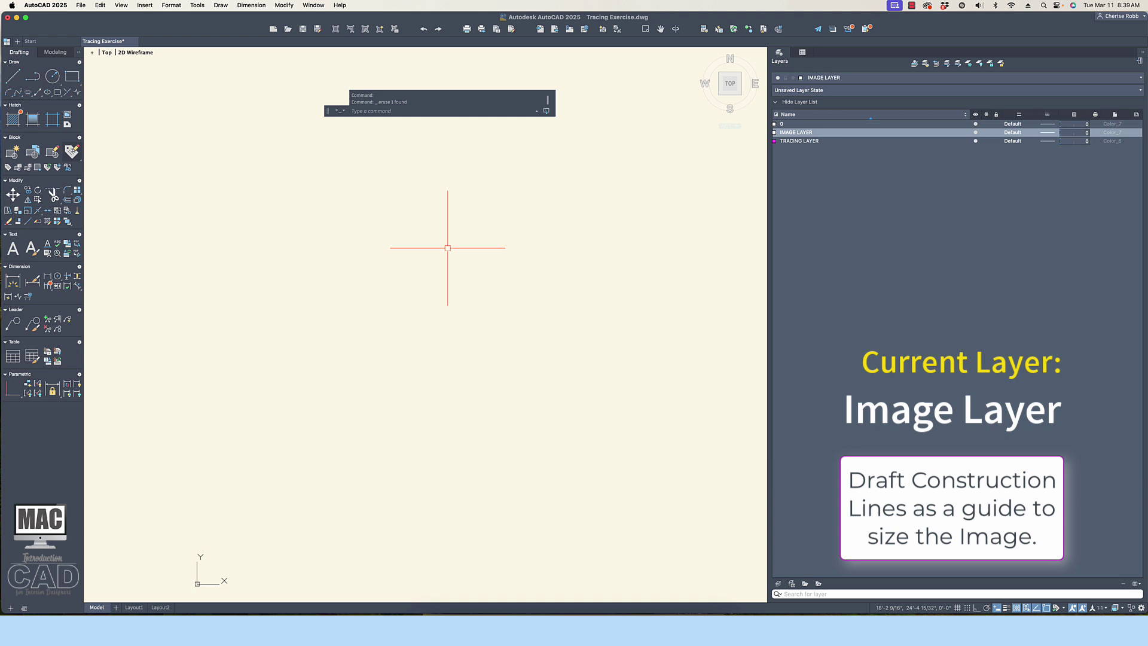
{"action": "type", "text": "xl"}
{"action": "key", "text": "Return"}
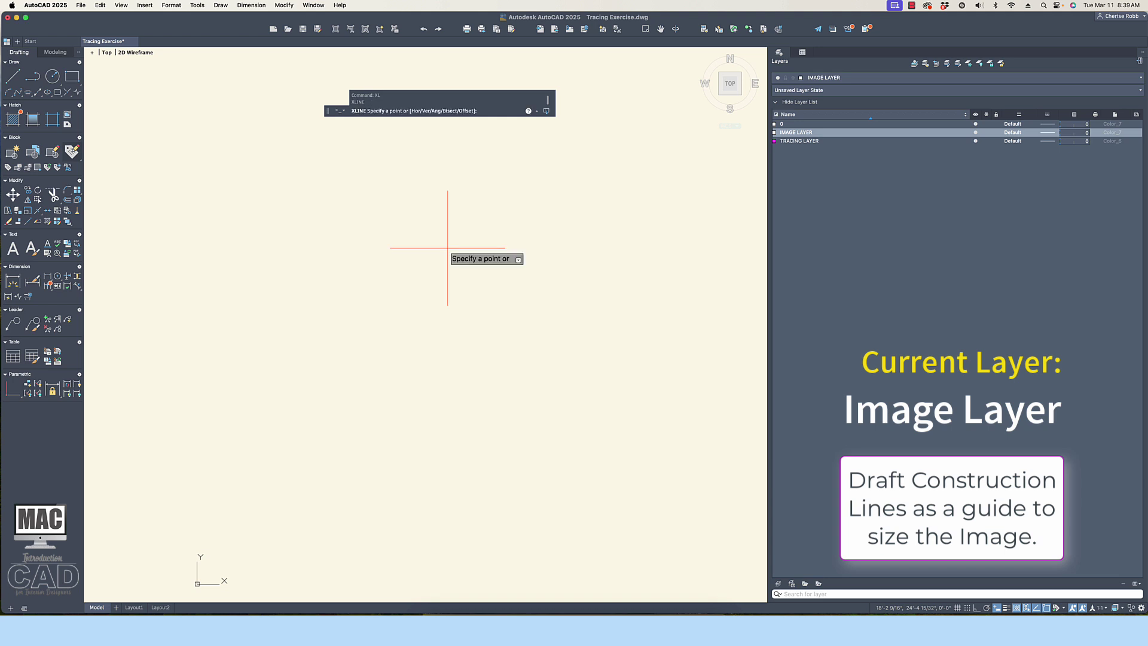
{"action": "type", "text": "h"}
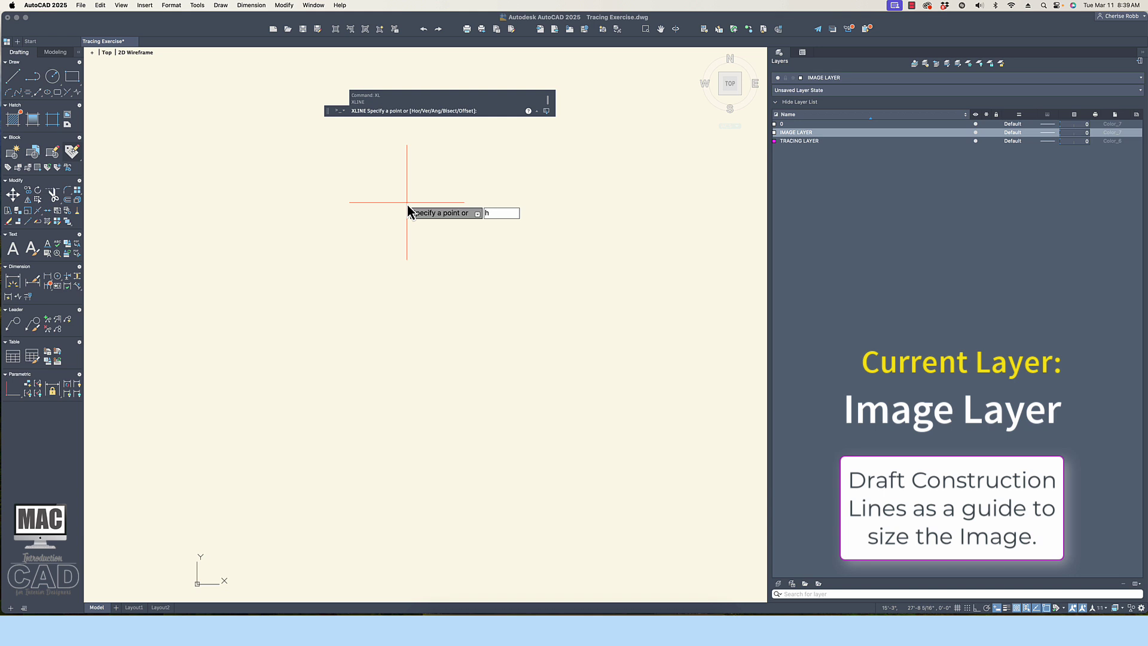
{"action": "key", "text": "Return"}
{"action": "left_click", "coordinate": [410, 366]}
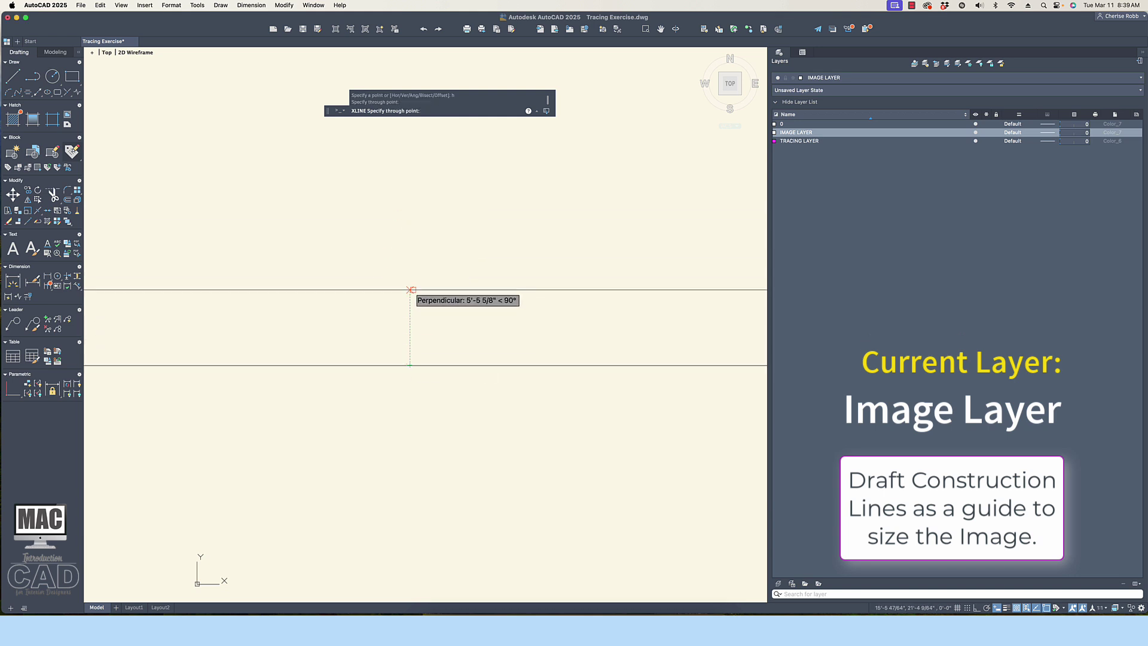
{"action": "type", "text": "9"}
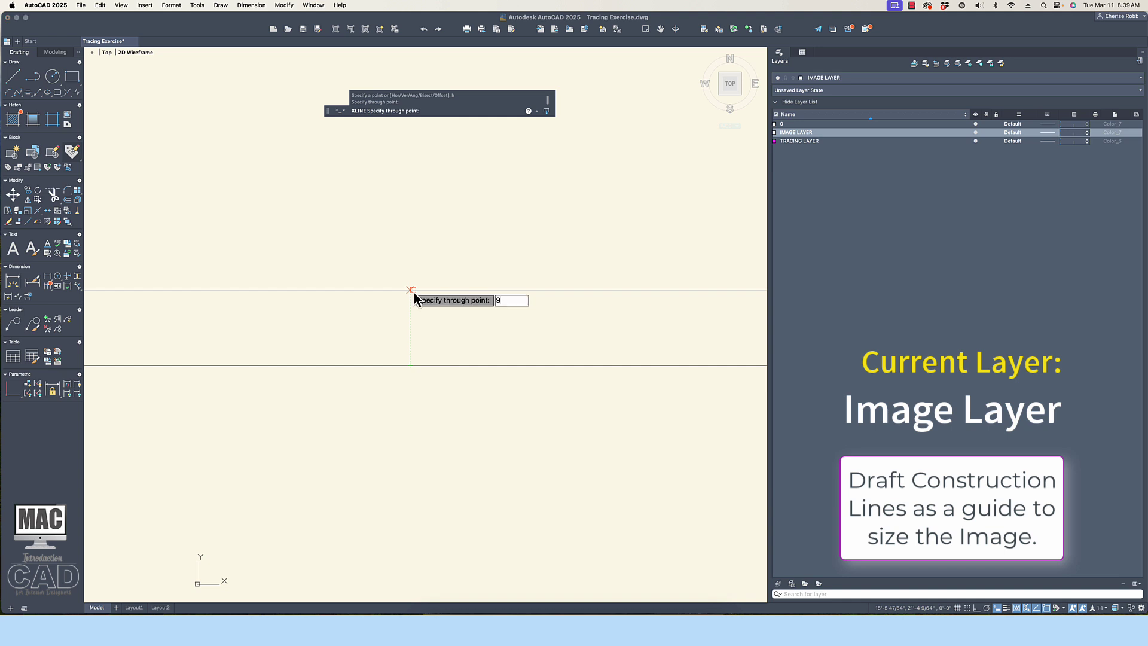
{"action": "type", "text": "'"}
{"action": "key", "text": "Return"}
{"action": "key", "text": "Return"}
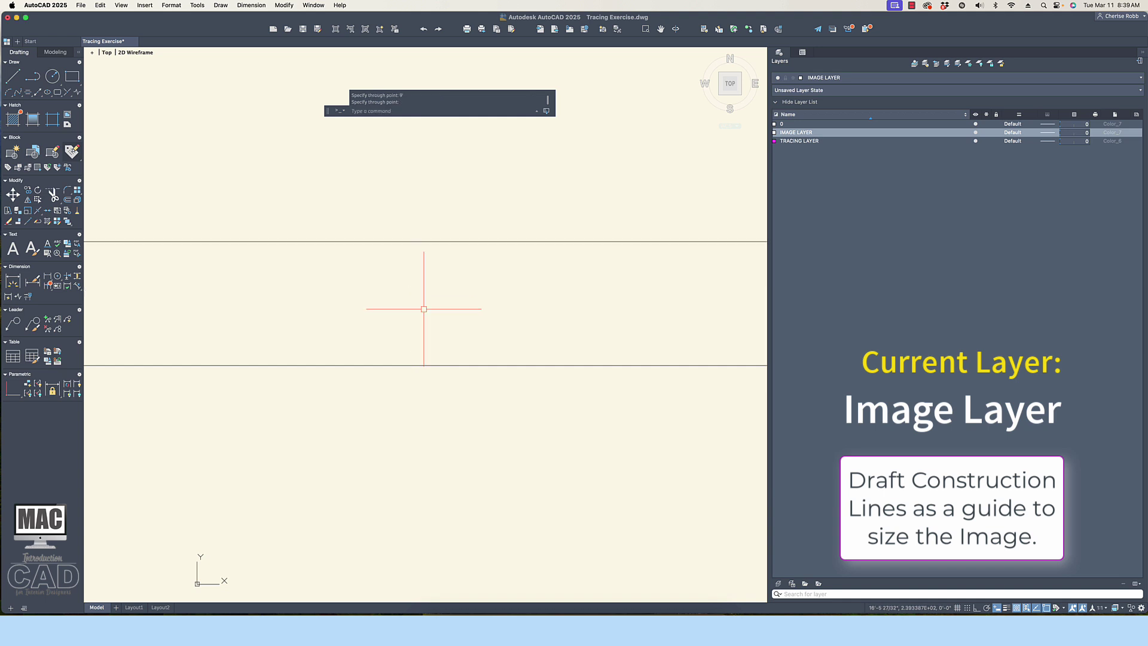
- Draw two vertical construction lines 3' apart
{"action": "type", "text": "XL"}
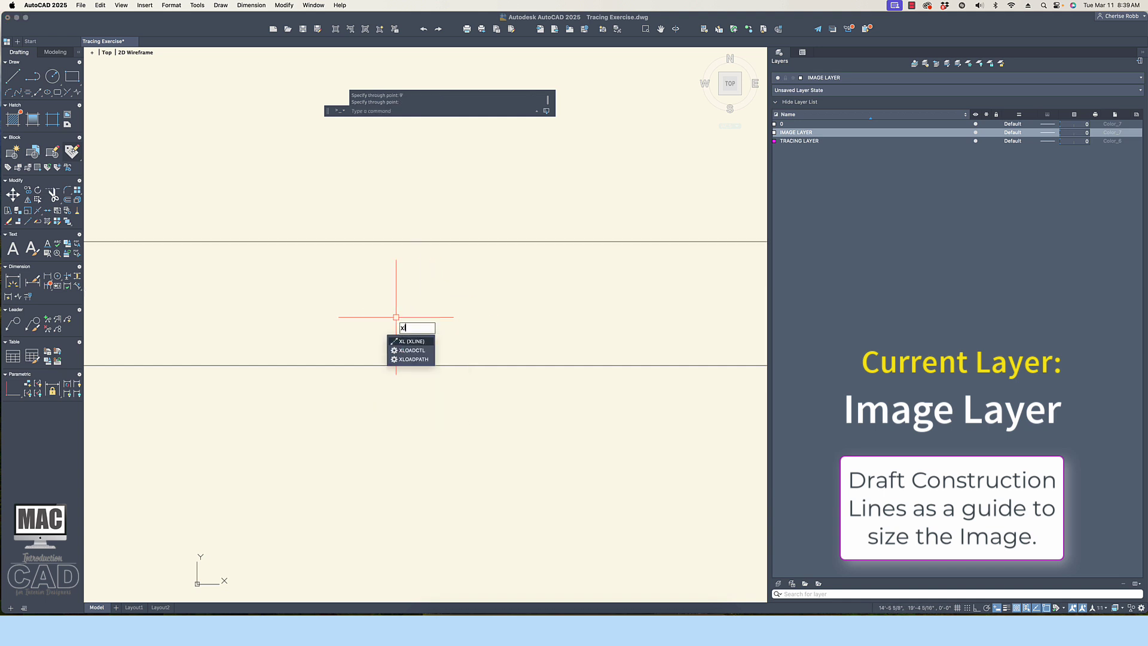
{"action": "key", "text": "Return"}
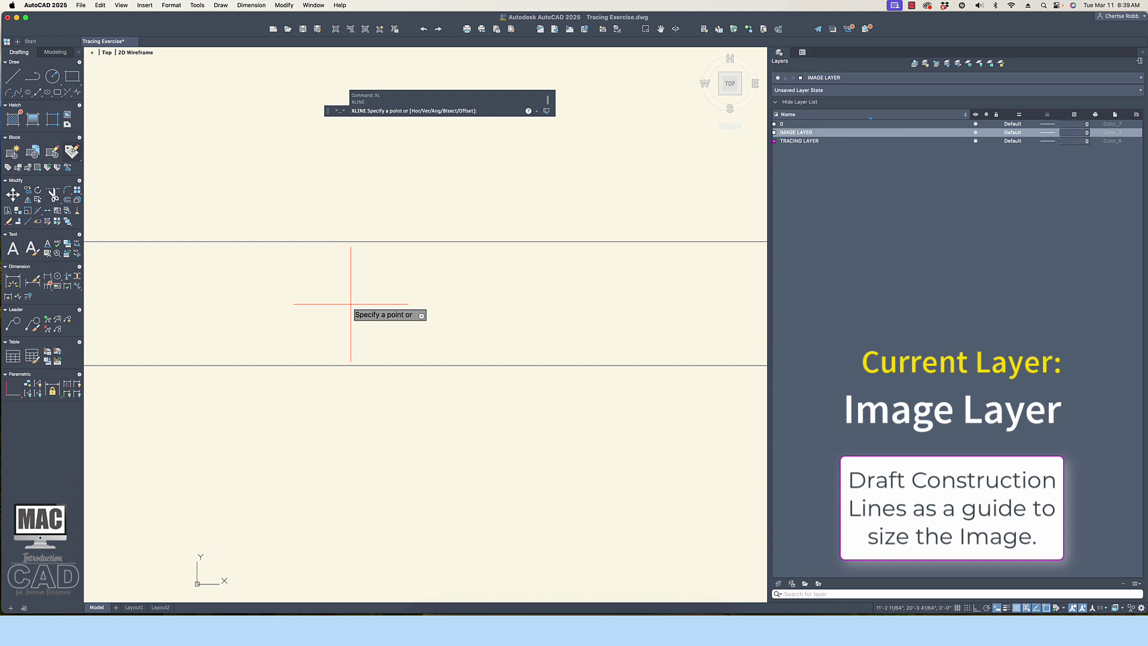
{"action": "type", "text": "V"}
{"action": "key", "text": "Return"}
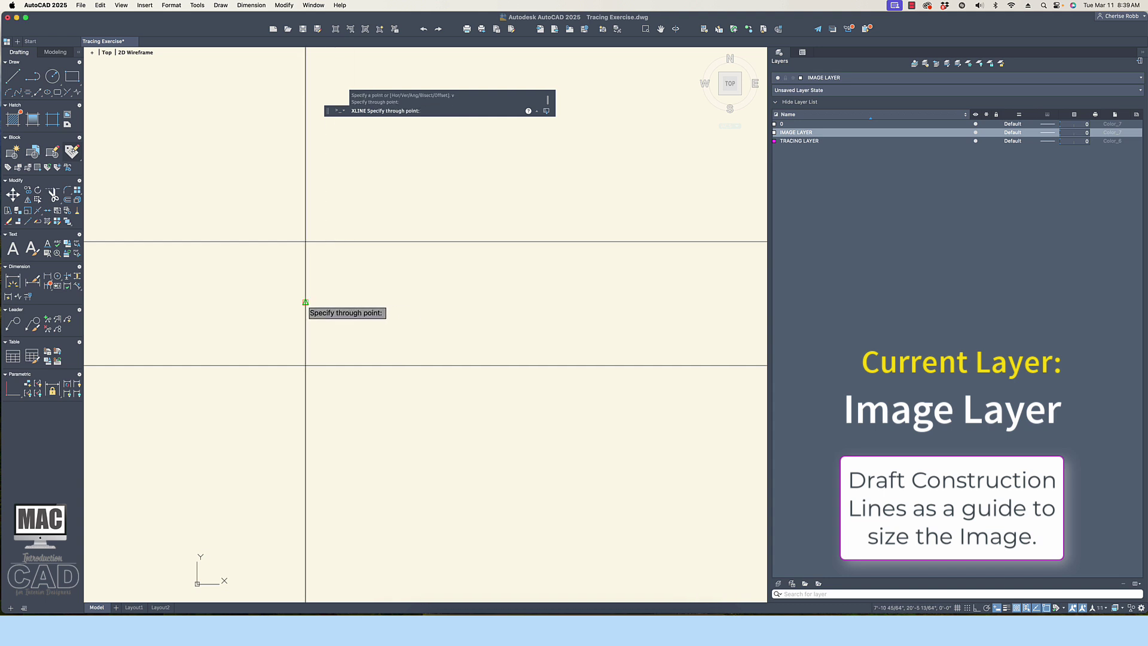
{"action": "left_click", "coordinate": [305, 302]}
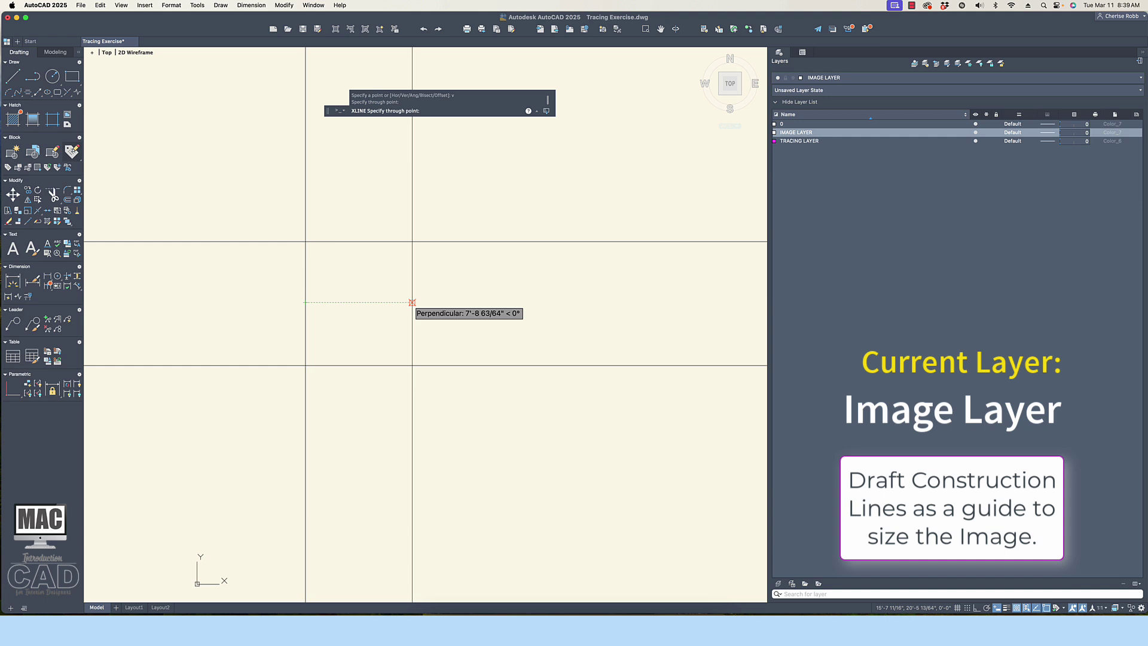
{"action": "type", "text": "3'"}
{"action": "key", "text": "Return"}
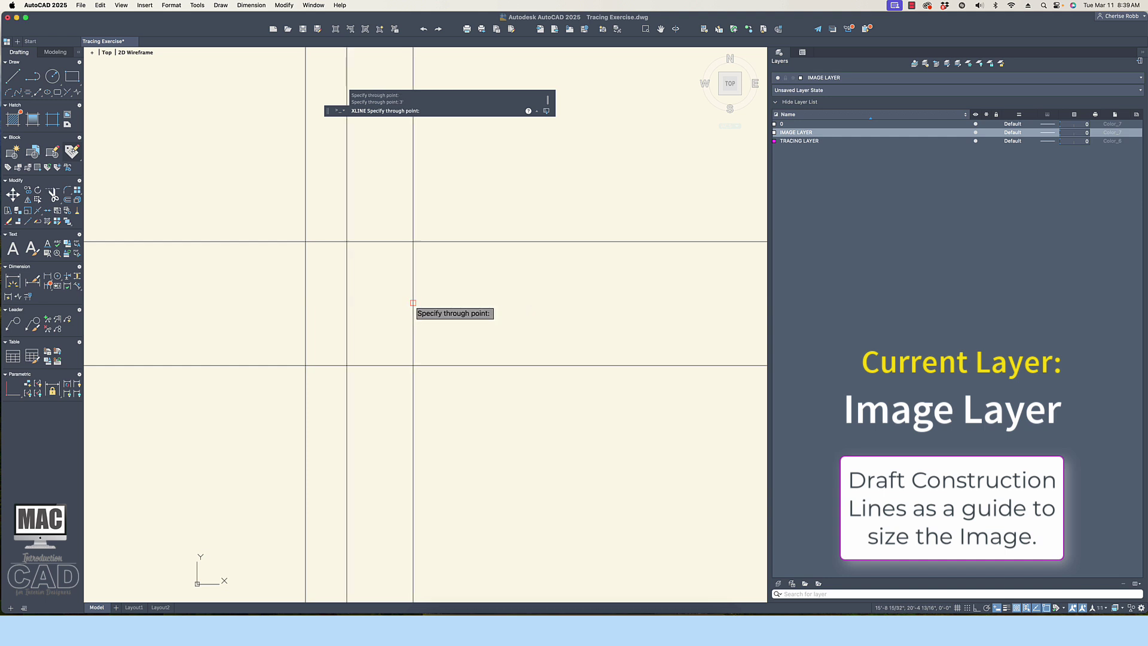
{"action": "key", "text": "Return"}
- Verify the 9' spacing with DIST between the line intersections
{"action": "scroll", "coordinate": [295, 299], "scroll_direction": "up", "scroll_amount": 2}
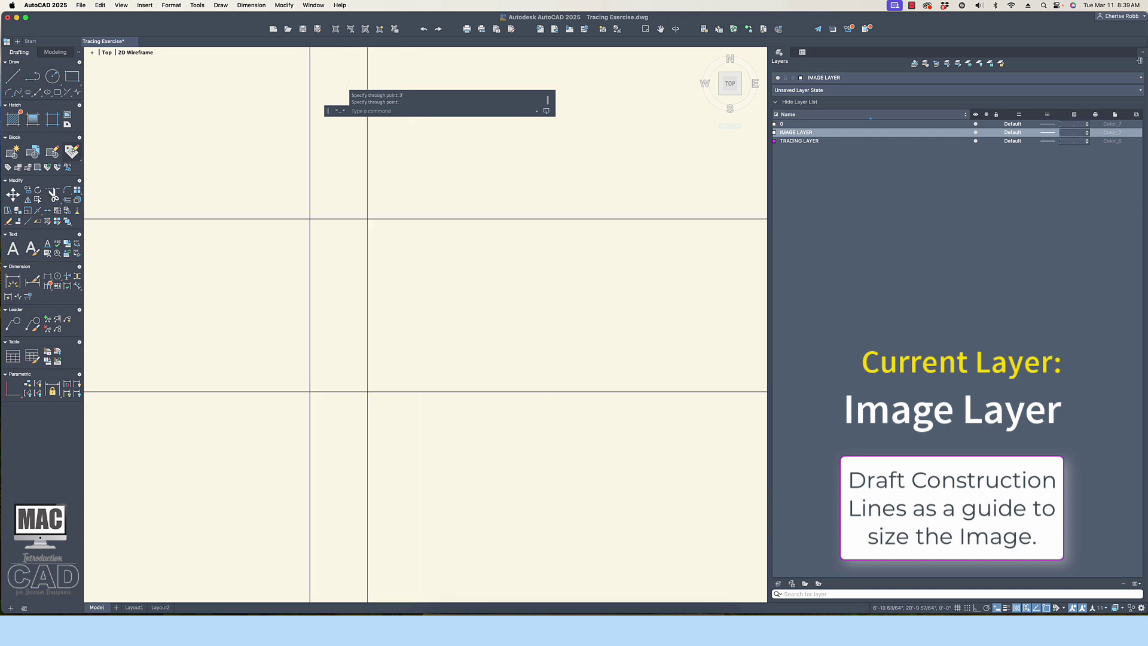
{"action": "scroll", "coordinate": [291, 297], "scroll_direction": "up", "scroll_amount": 5}
{"action": "scroll", "coordinate": [292, 298], "scroll_direction": "down", "scroll_amount": 2}
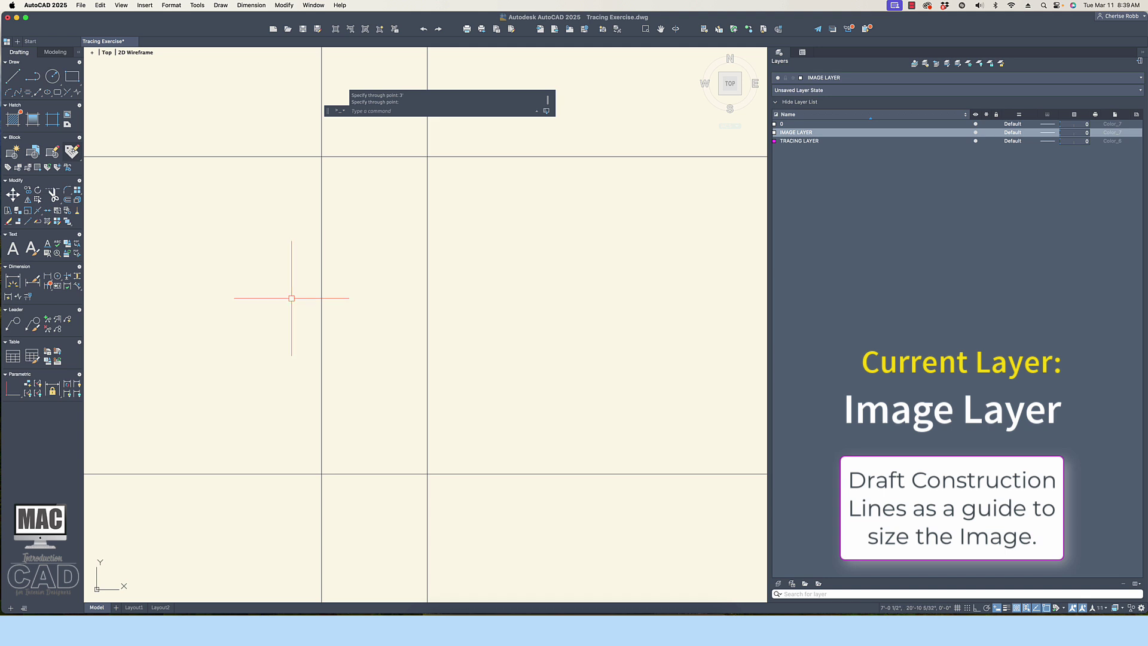
{"action": "type", "text": "di"}
{"action": "key", "text": "Return"}
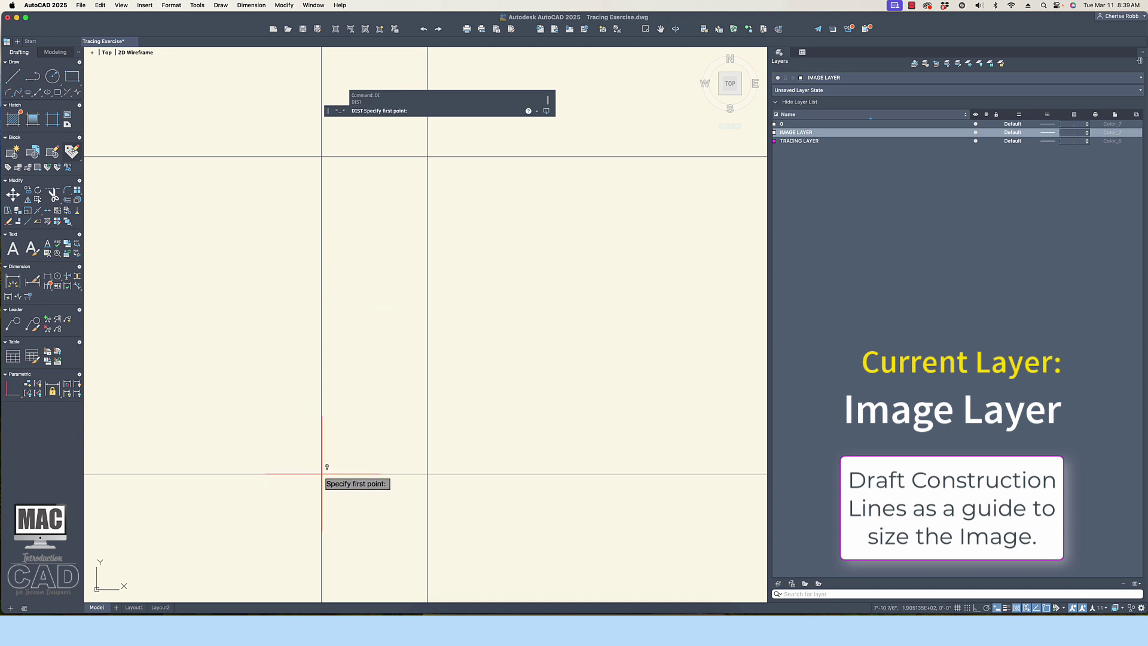
{"action": "left_click", "coordinate": [321, 474]}
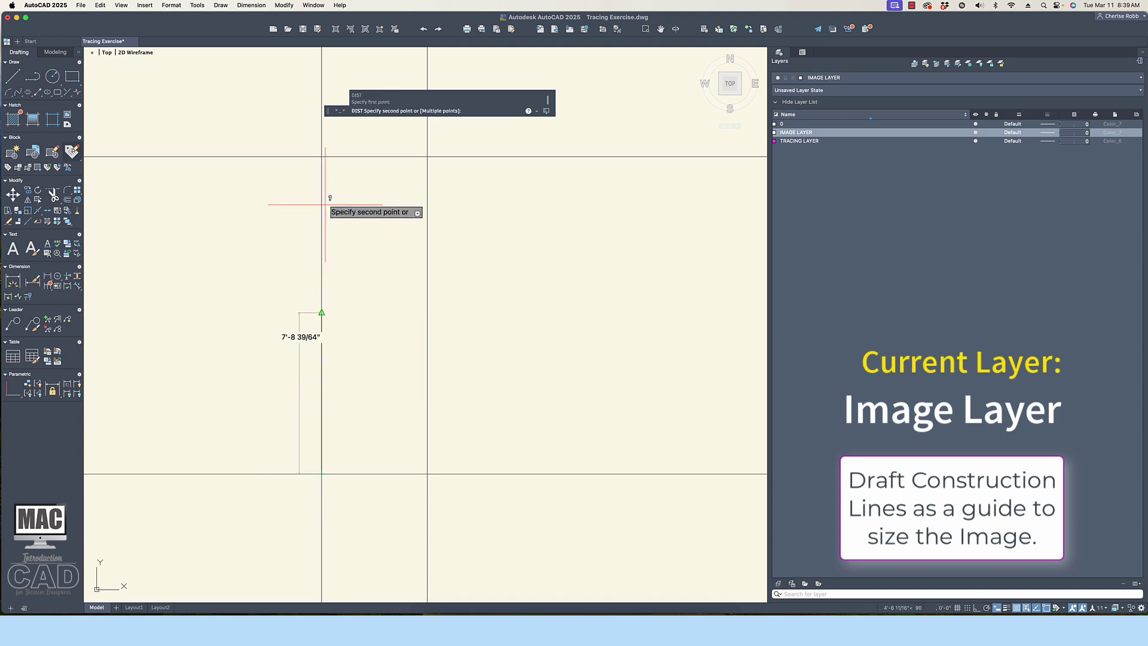
{"action": "left_click", "coordinate": [322, 157]}
{"action": "key", "text": "Return"}
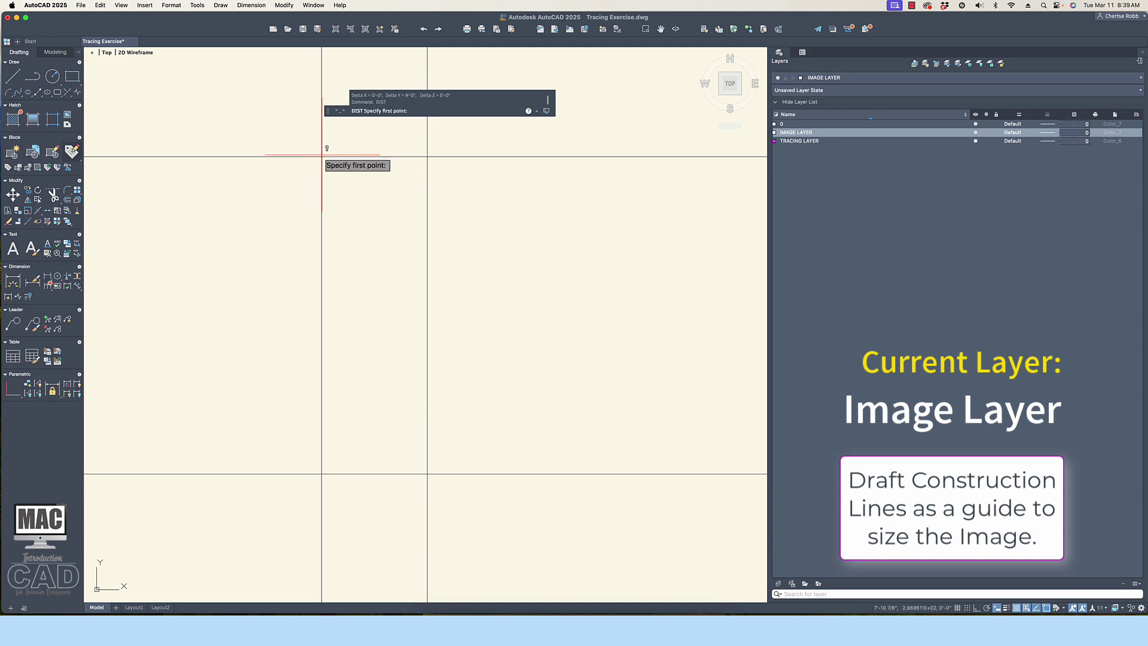
{"action": "left_click", "coordinate": [321, 157]}
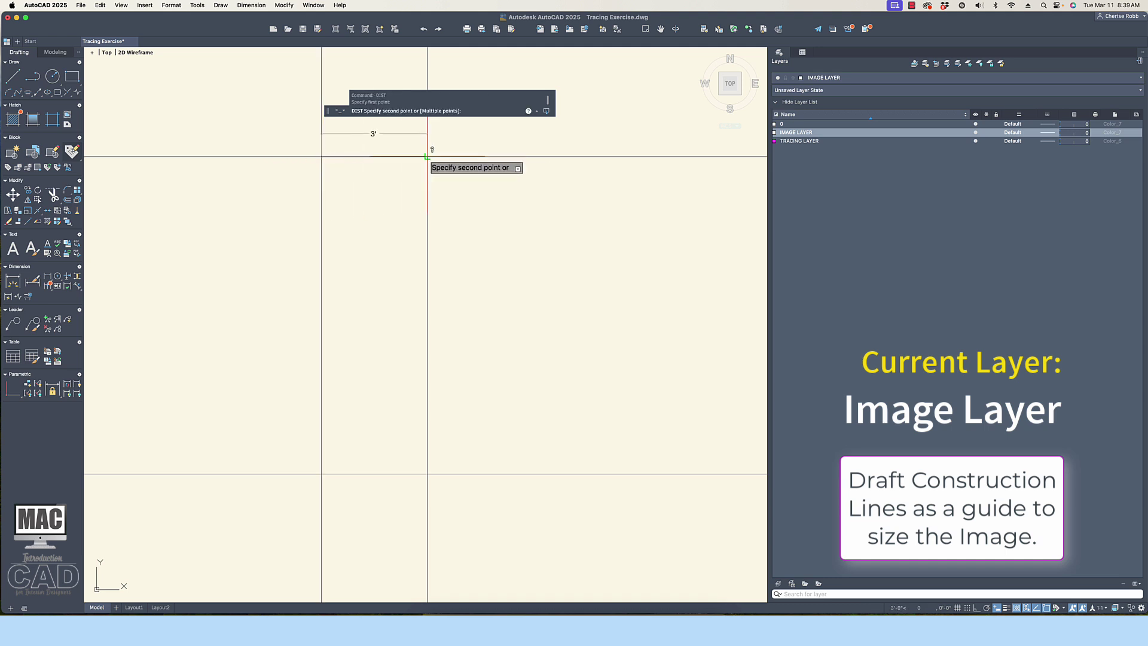
{"action": "key", "text": "Escape"}
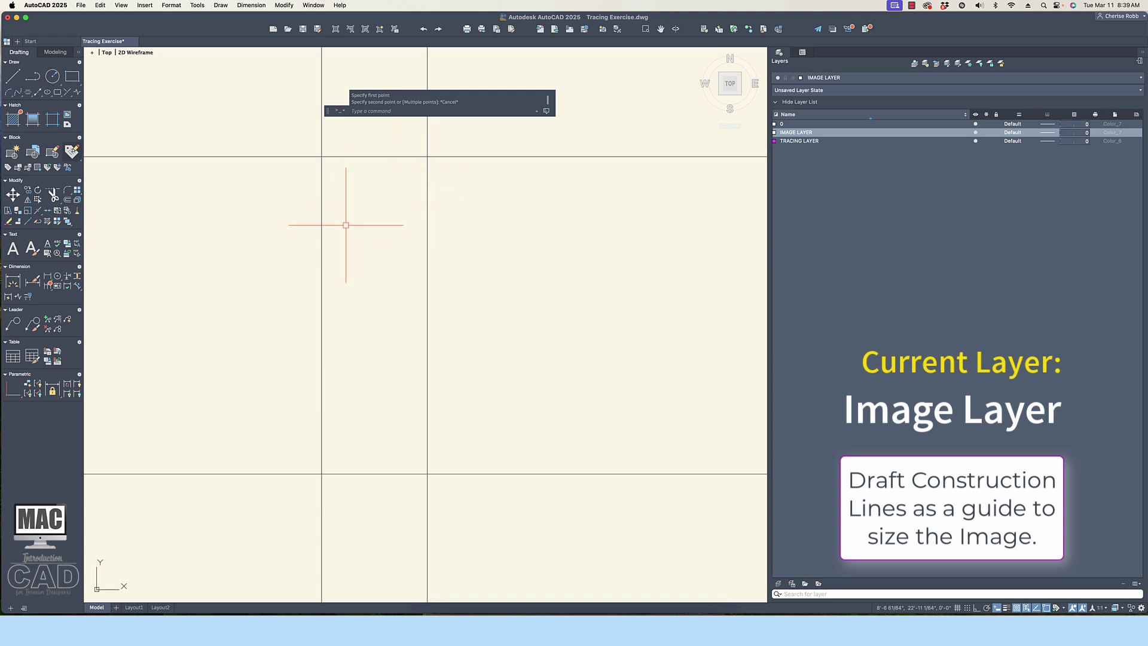
{"action": "left_click", "coordinate": [145, 6]}
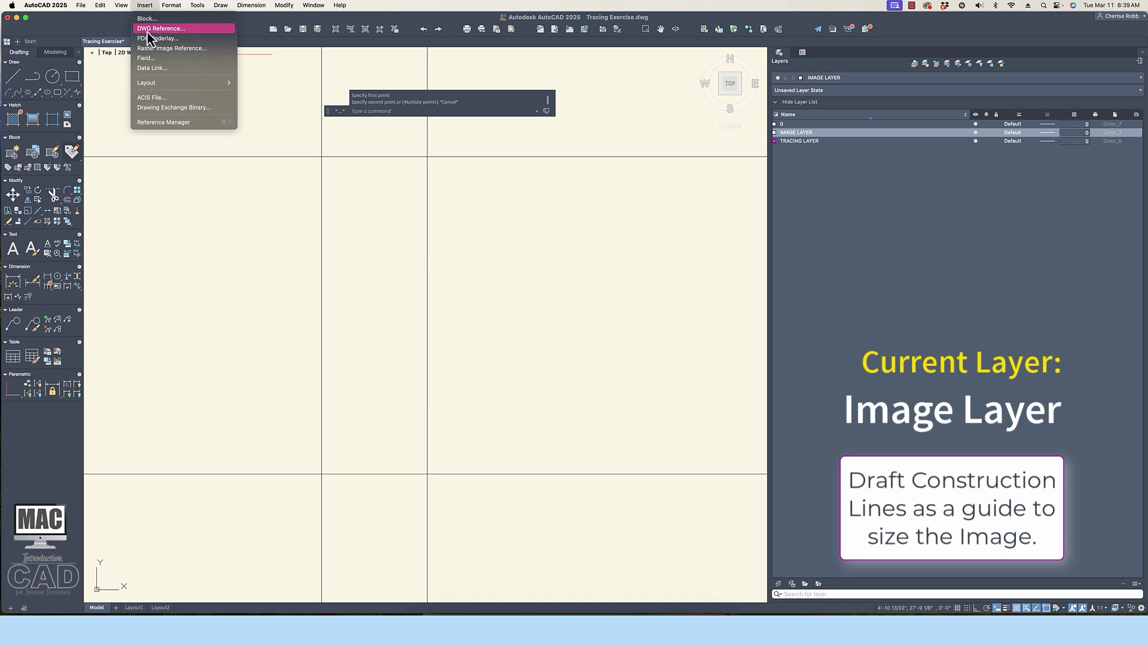
- Attach Arch Column.jpg at the lower-left intersection, scaled to fill the 3' by 9' rectangle
{"action": "left_click", "coordinate": [190, 52]}
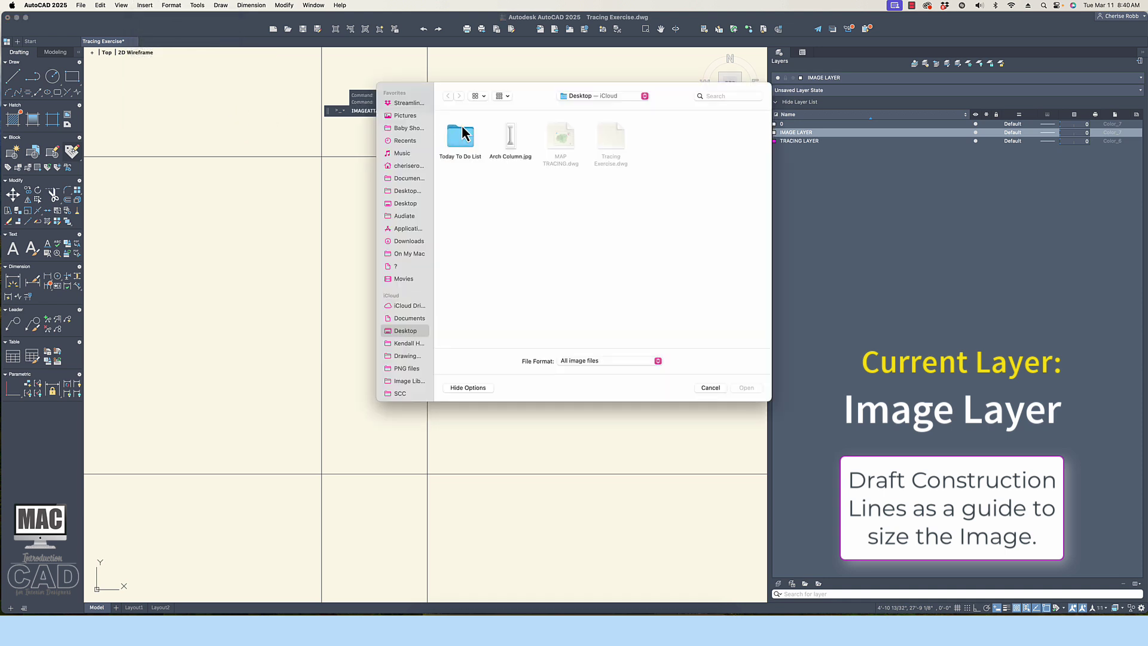
{"action": "left_click", "coordinate": [508, 140]}
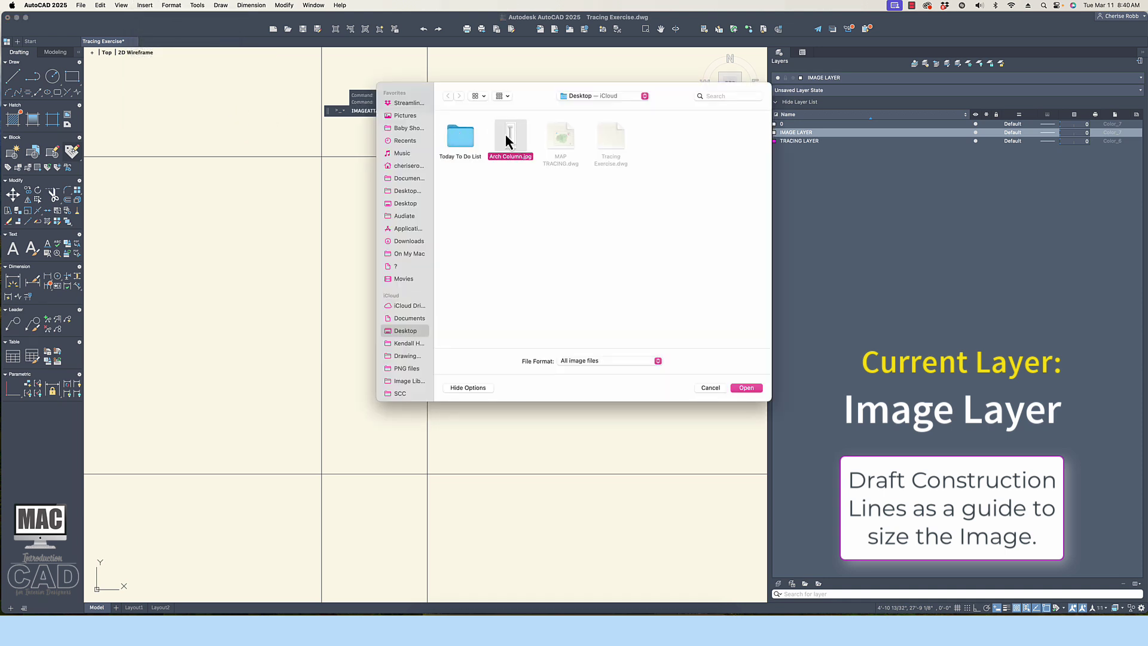
{"action": "left_click", "coordinate": [748, 388]}
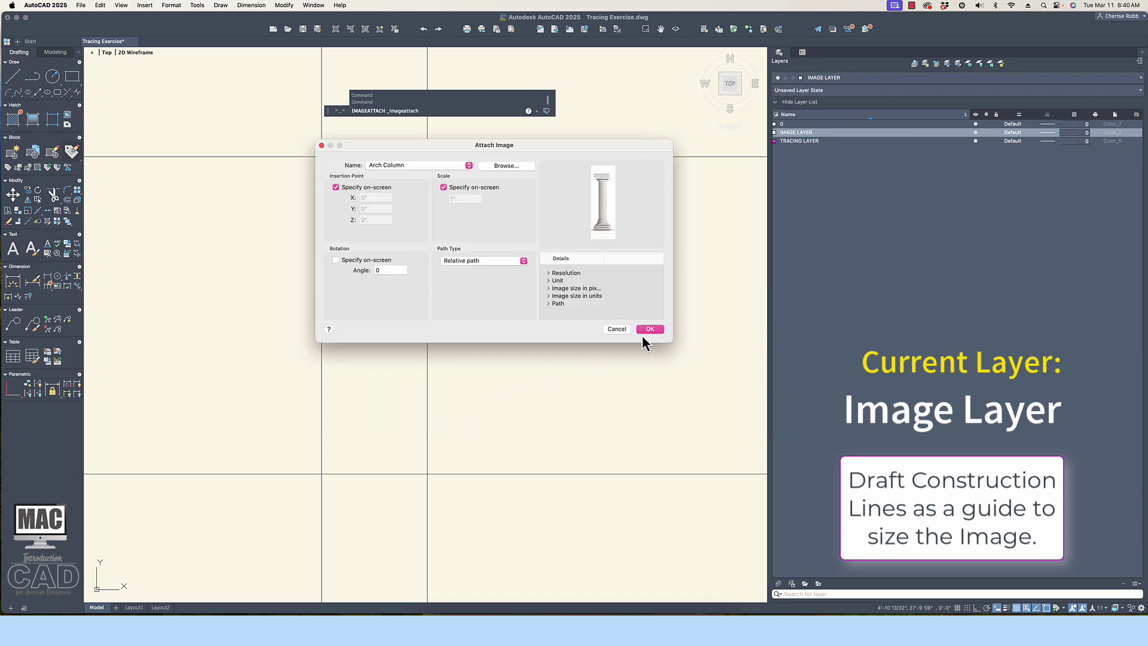
{"action": "left_click", "coordinate": [650, 329]}
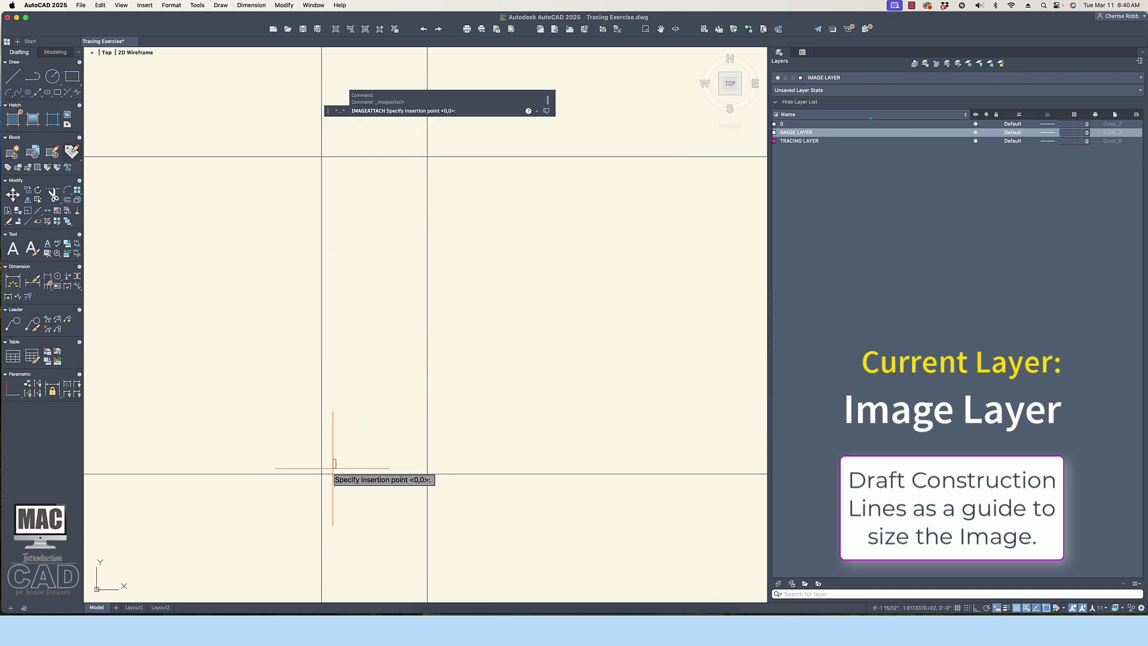
{"action": "left_click", "coordinate": [322, 474]}
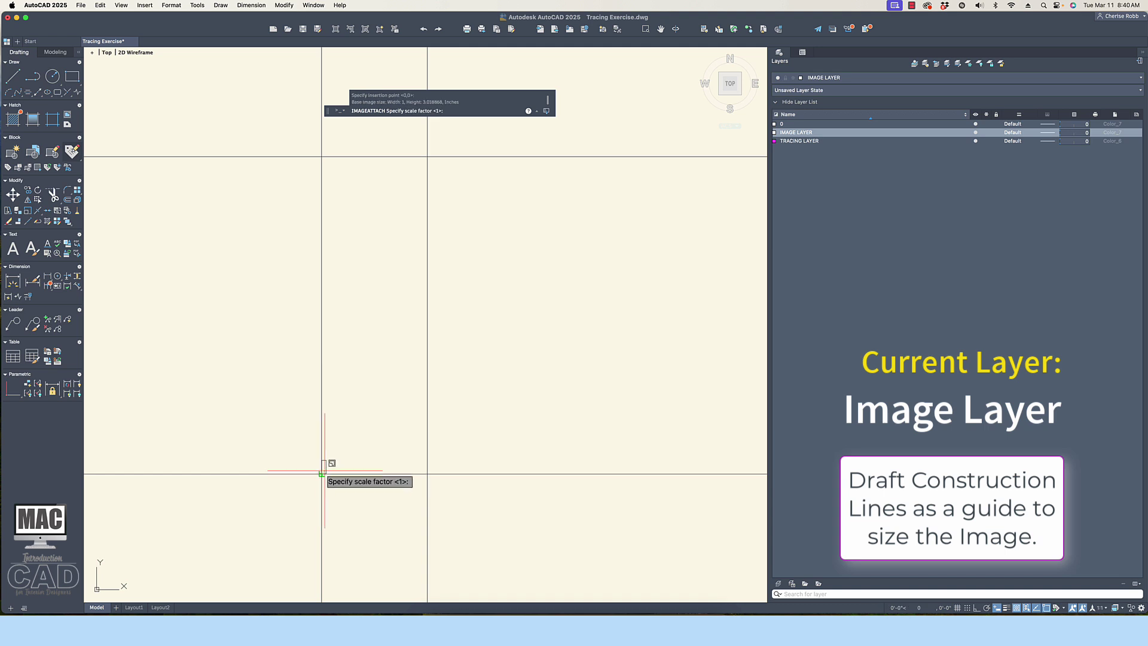
{"action": "left_click", "coordinate": [395, 398]}
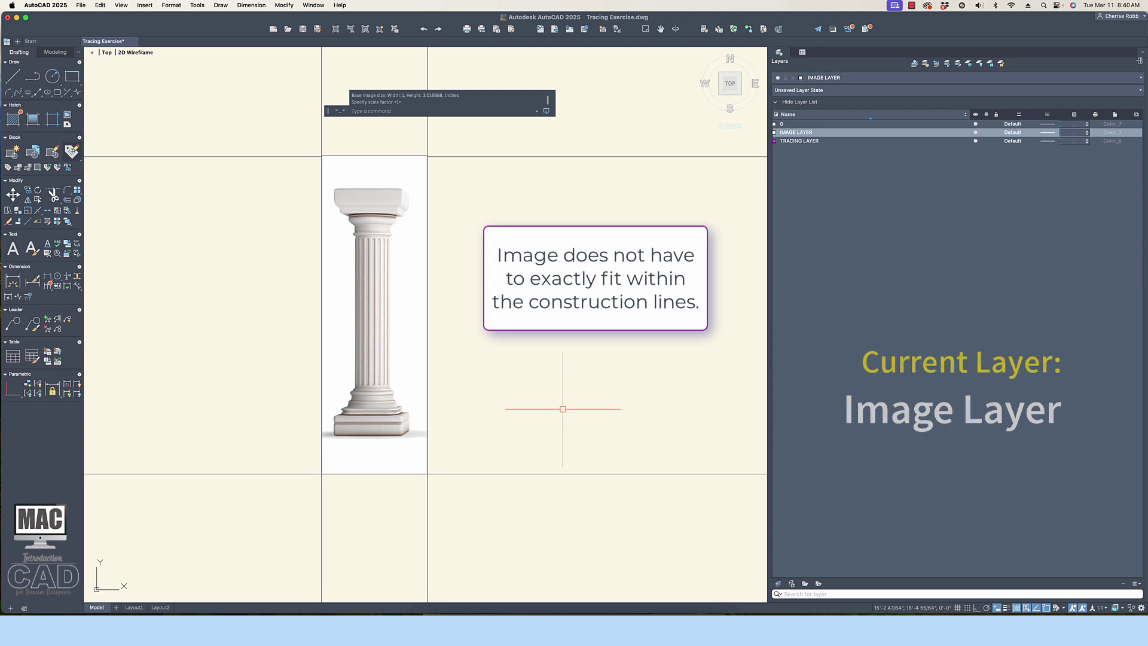
- Undock the Layers palette and move it to the middle of the screen
{"action": "left_click", "coordinate": [1140, 62]}
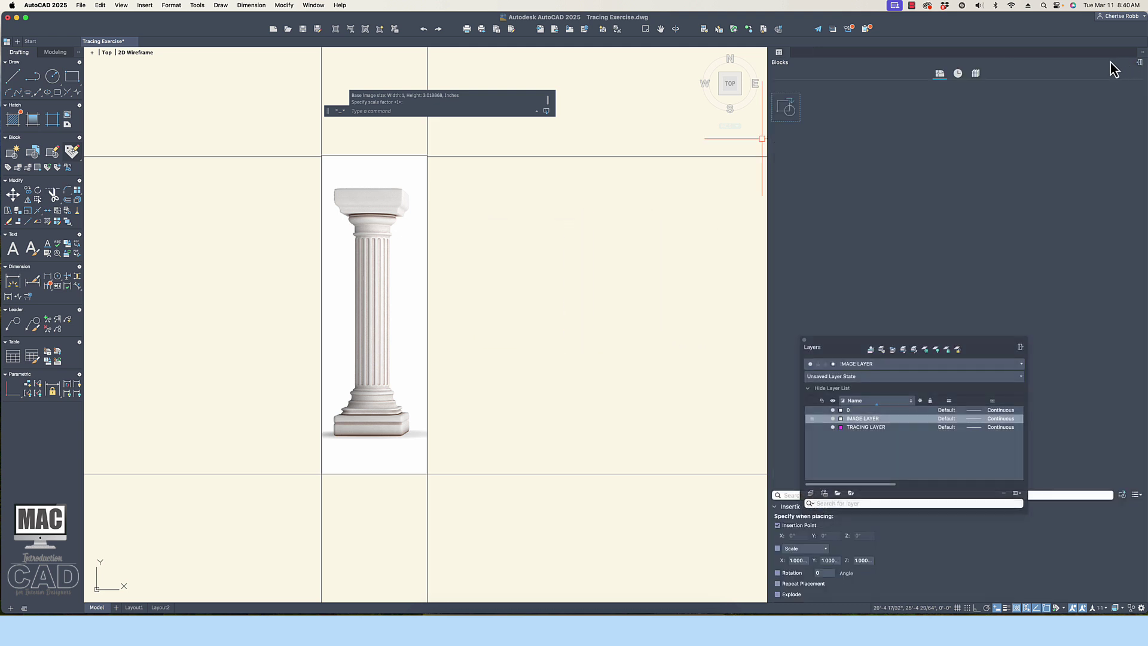
{"action": "left_click_drag", "start_coordinate": [974, 342], "coordinate": [668, 213]}
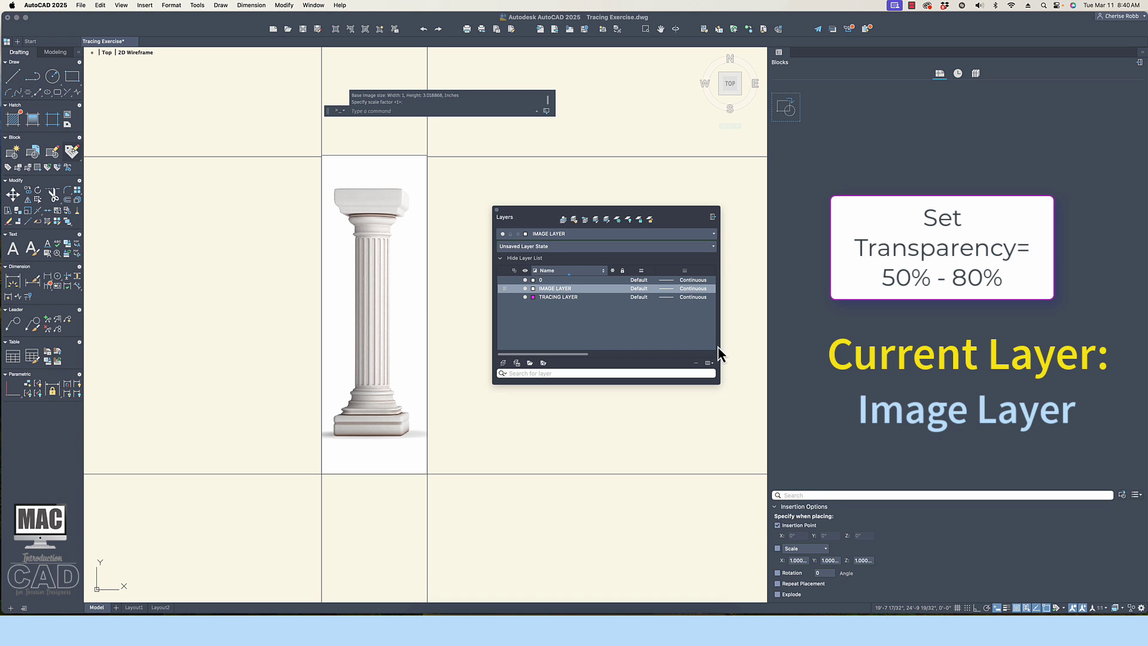
- Reveal the Transparency column in the Layers palette's layer list
{"action": "left_click", "coordinate": [713, 364]}
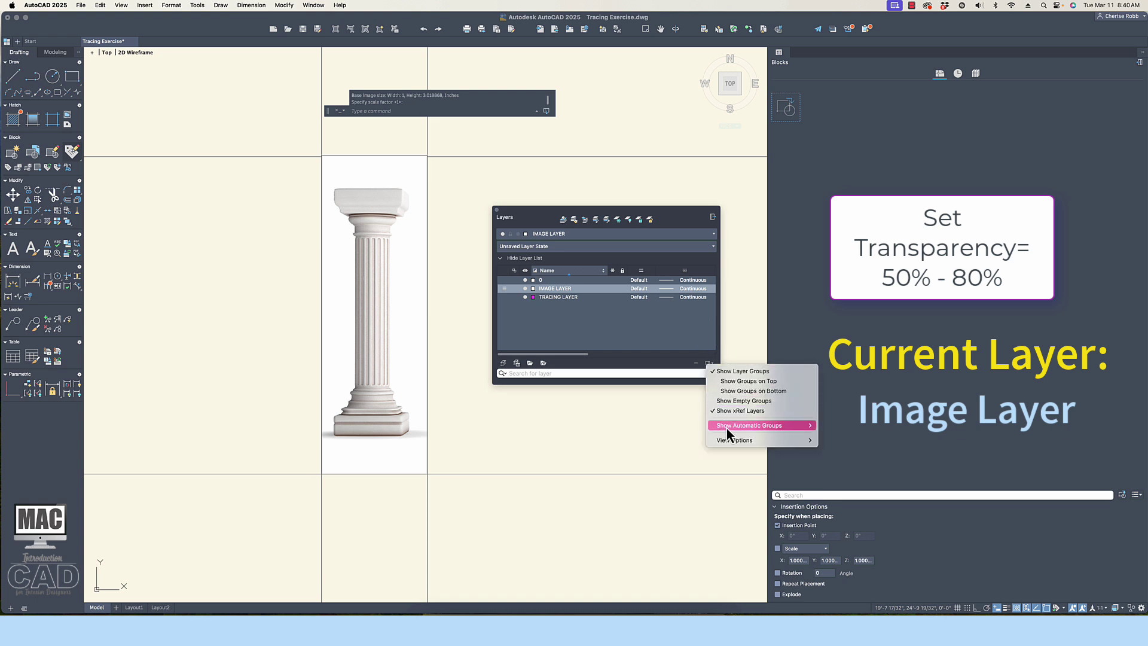
{"action": "mouse_move", "coordinate": [732, 439]}
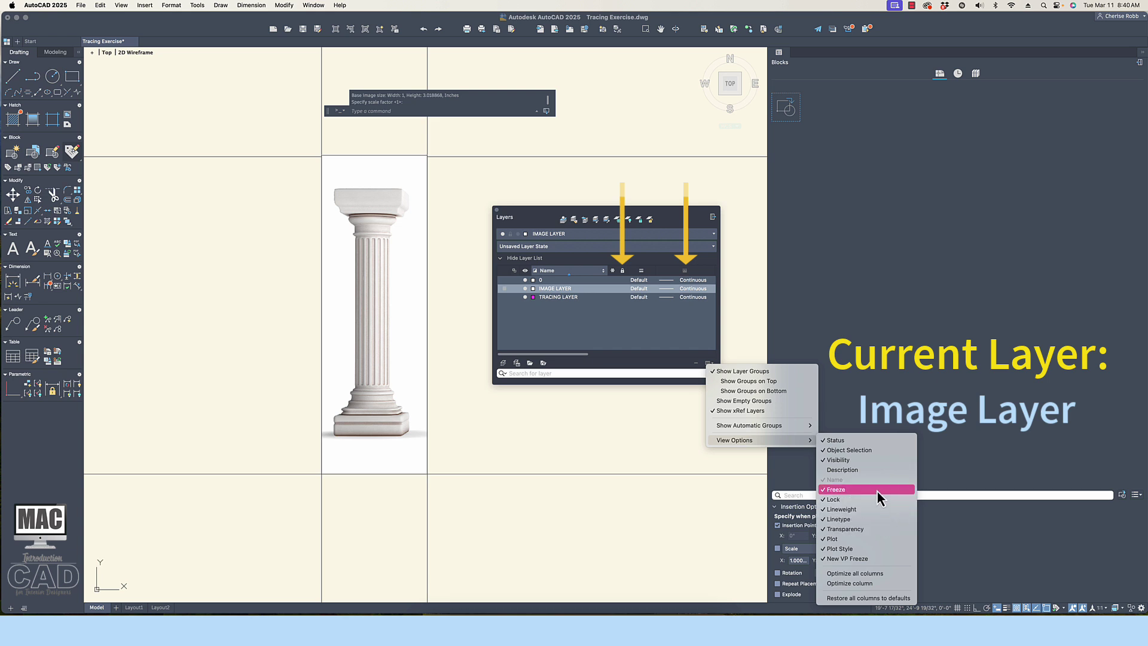
{"action": "left_click", "coordinate": [617, 360]}
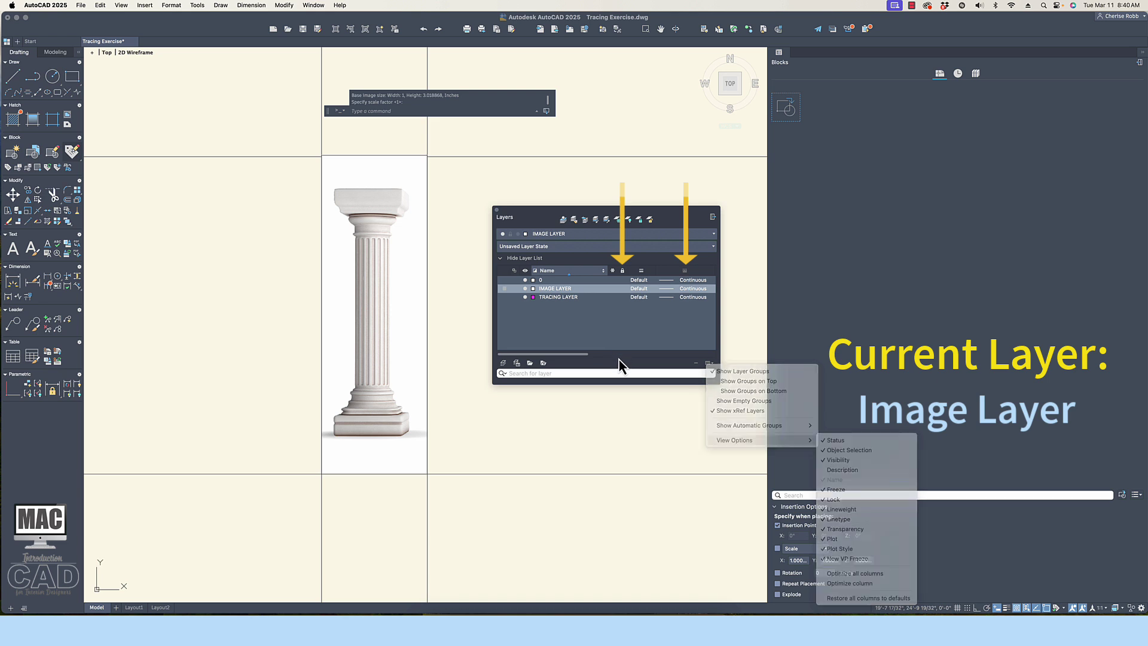
{"action": "scroll", "coordinate": [635, 301], "scroll_direction": "right", "scroll_amount": 3}
{"action": "scroll", "coordinate": [635, 306], "scroll_direction": "right", "scroll_amount": 2}
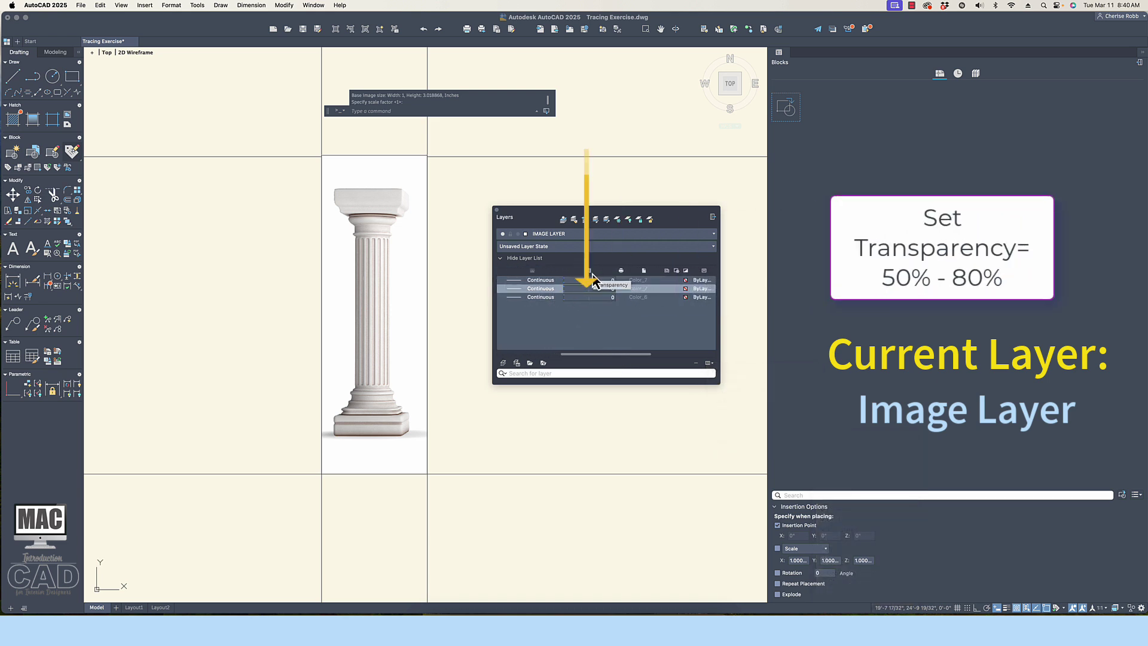
- Set IMAGE LAYER transparency to about 51 to fade the column photo
{"action": "left_click", "coordinate": [605, 289]}
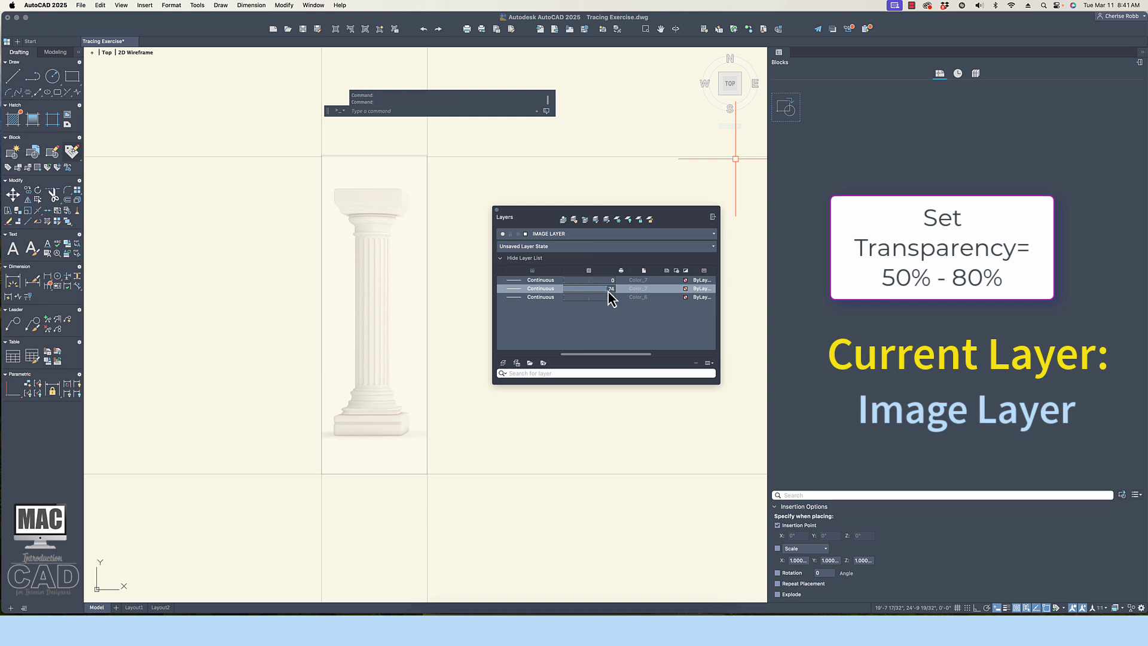
{"action": "left_click_drag", "start_coordinate": [606, 289], "coordinate": [592, 293]}
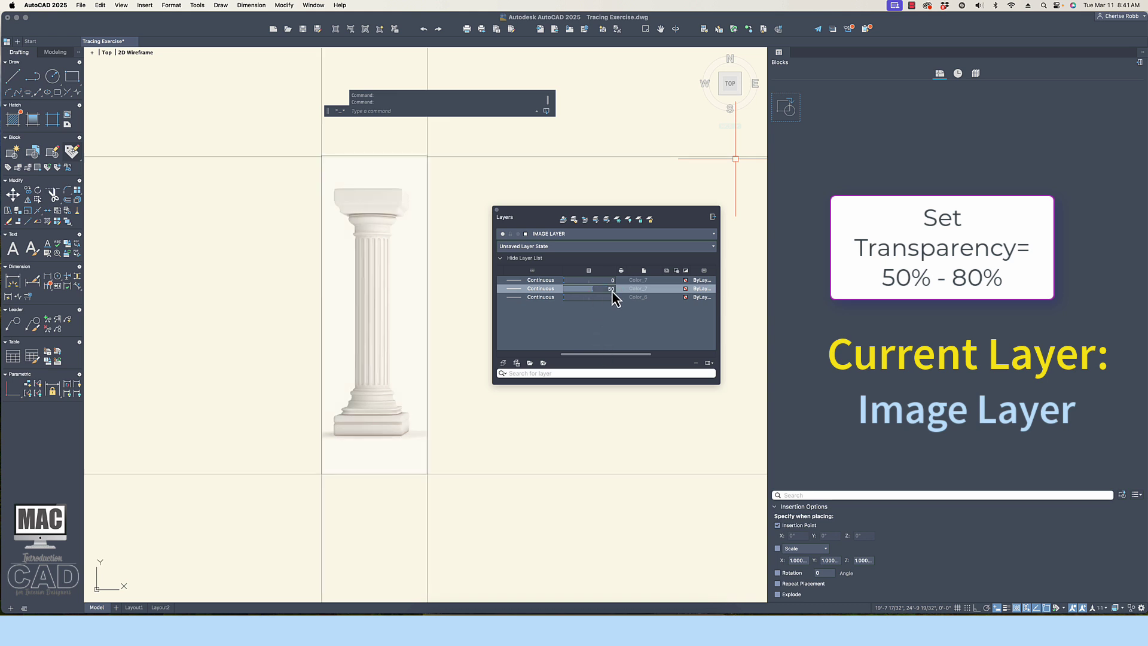
{"action": "left_click", "coordinate": [611, 291]}
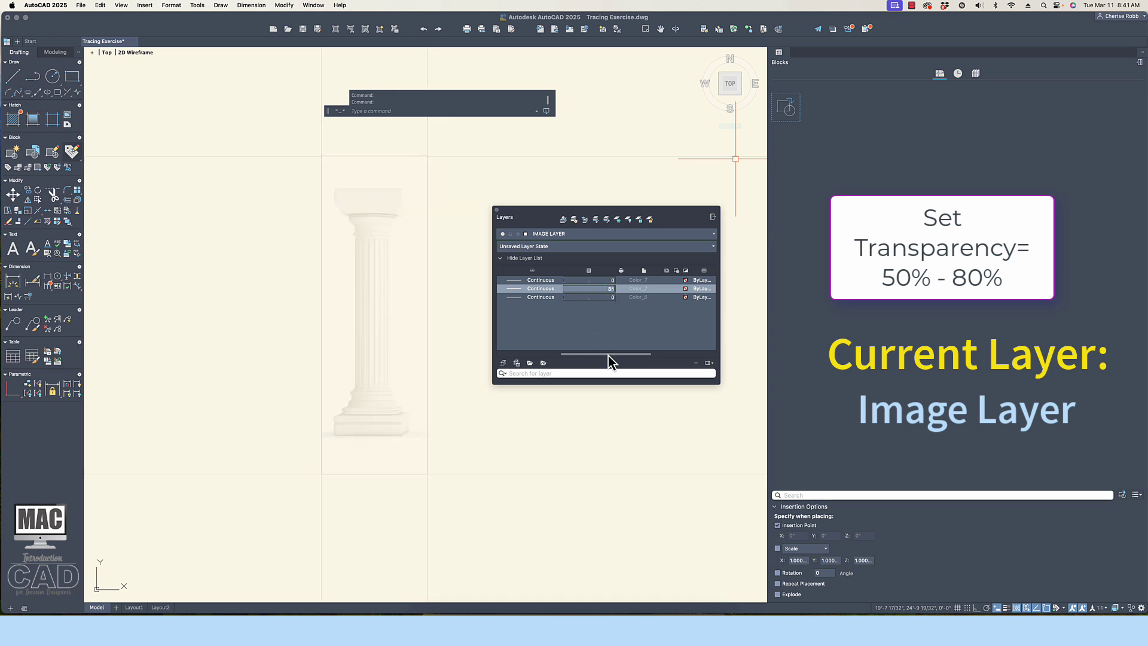
{"action": "left_click", "coordinate": [600, 293]}
{"action": "left_click_drag", "start_coordinate": [601, 292], "coordinate": [591, 291]}
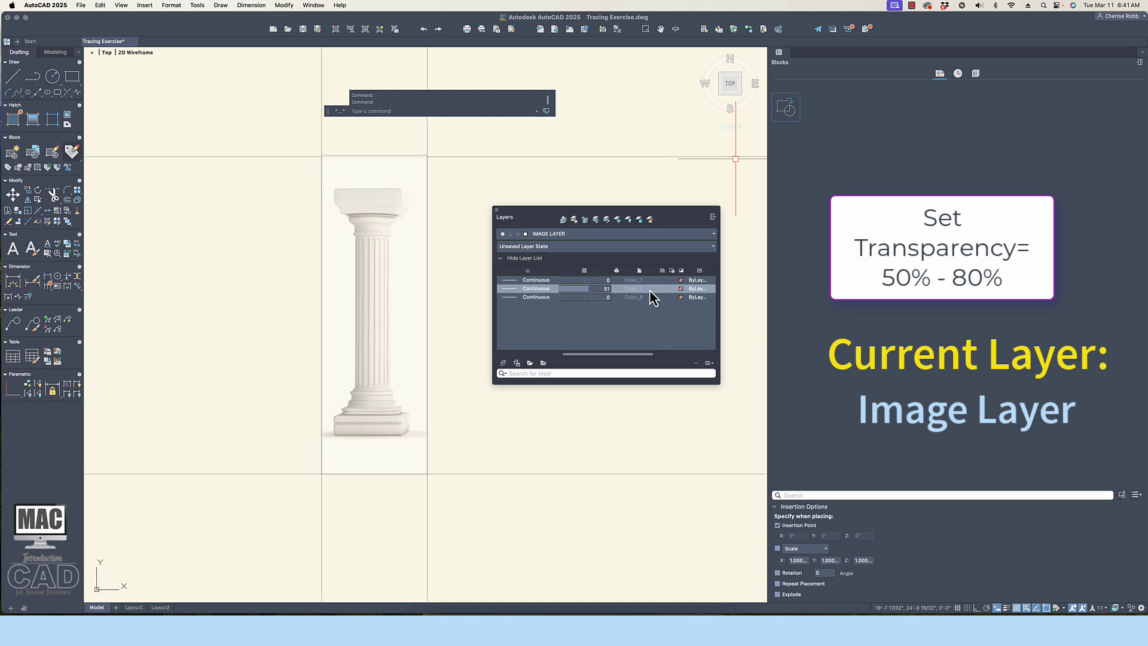
{"action": "scroll", "coordinate": [652, 297], "scroll_direction": "left", "scroll_amount": 5}
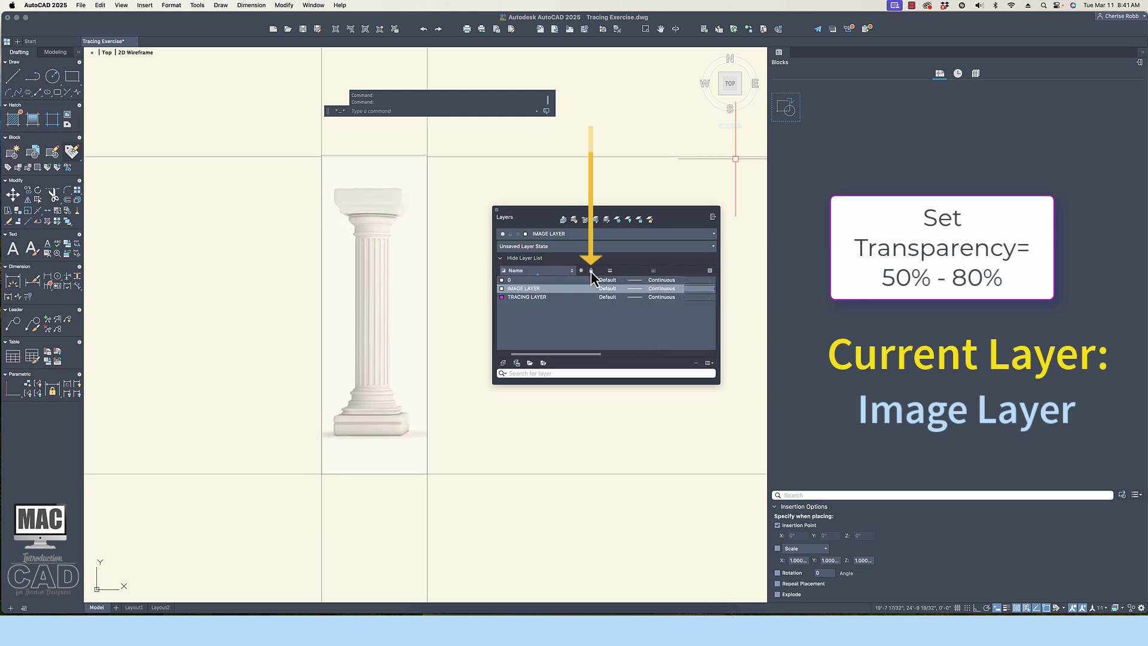
- Lock IMAGE LAYER and make TRACING LAYER the current layer
{"action": "left_click", "coordinate": [591, 290]}
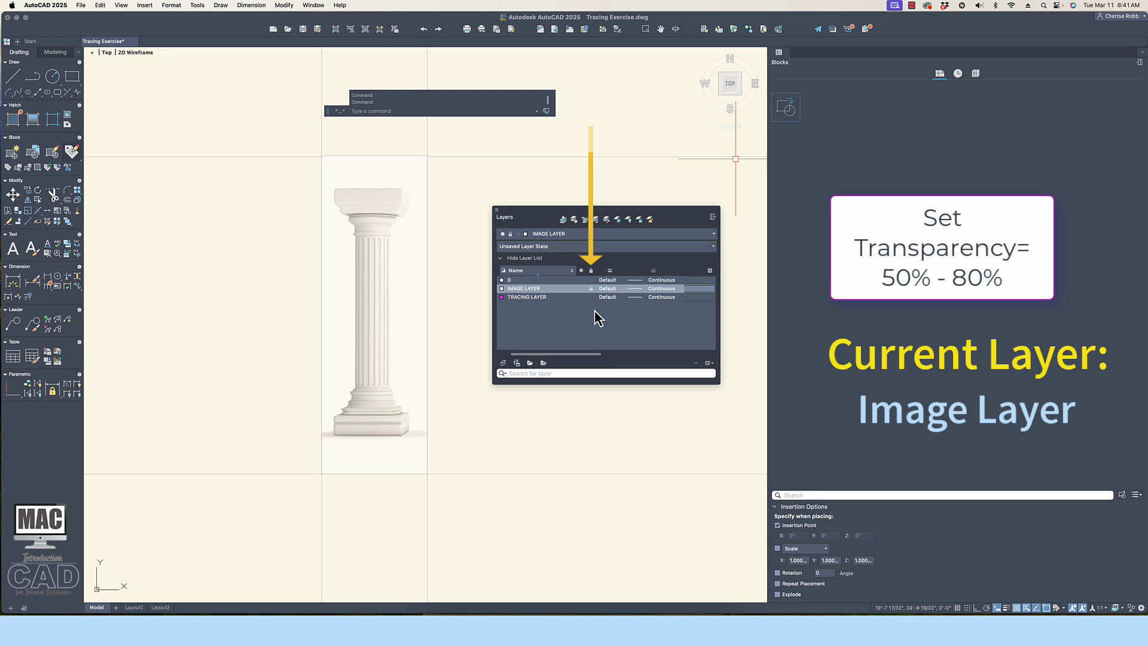
{"action": "left_click", "coordinate": [587, 235]}
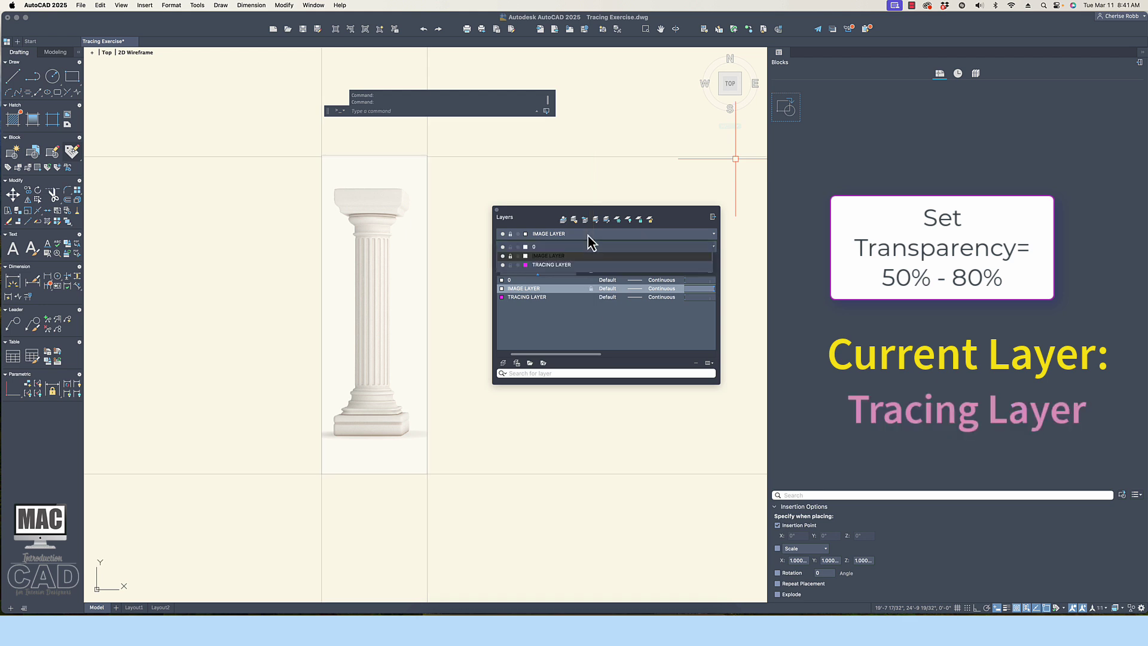
{"action": "left_click", "coordinate": [581, 265]}
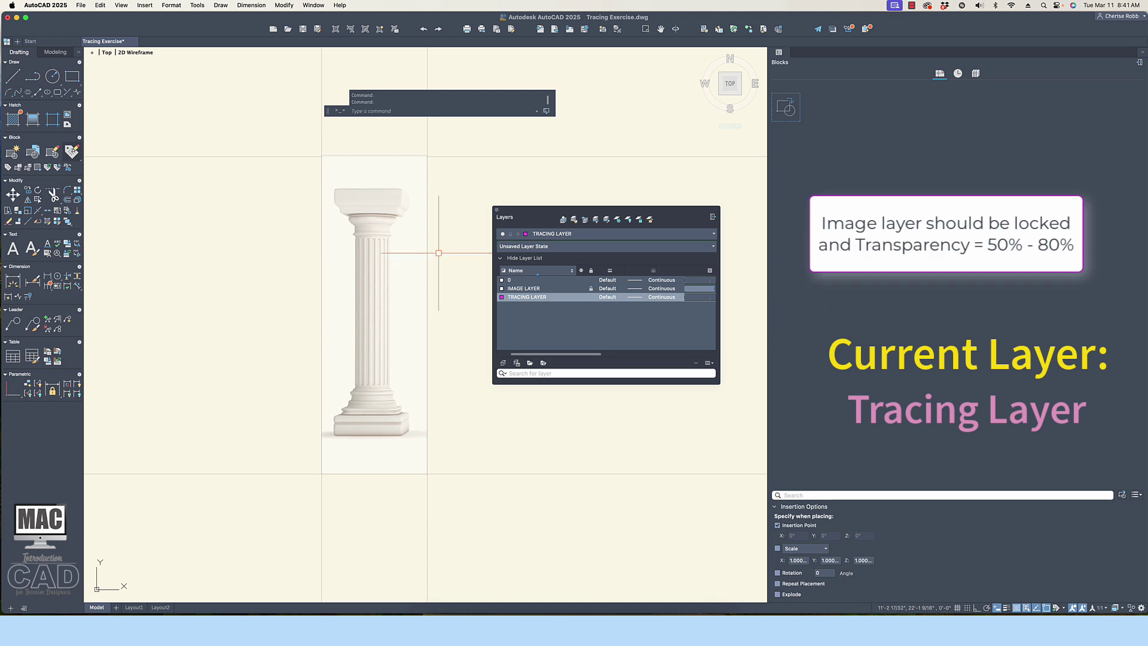
- Dock the Layers palette and draw a line along the column base's bottom edge
{"action": "left_click", "coordinate": [713, 217]}
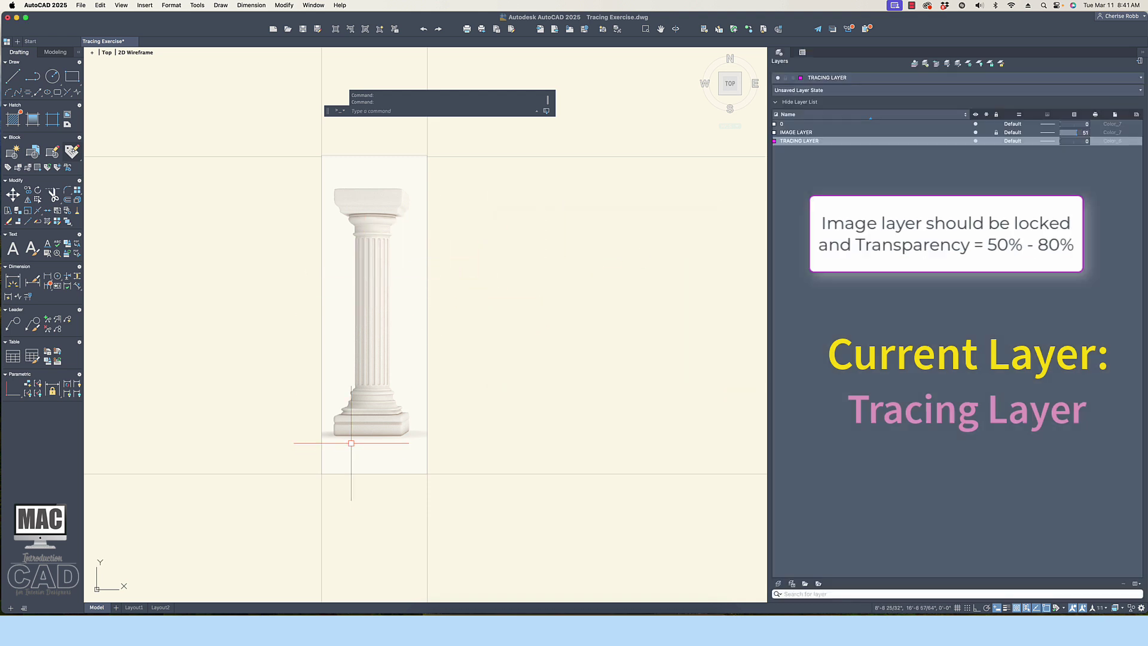
{"action": "scroll", "coordinate": [352, 441], "scroll_direction": "up", "scroll_amount": 3}
{"action": "scroll", "coordinate": [359, 444], "scroll_direction": "up", "scroll_amount": 2}
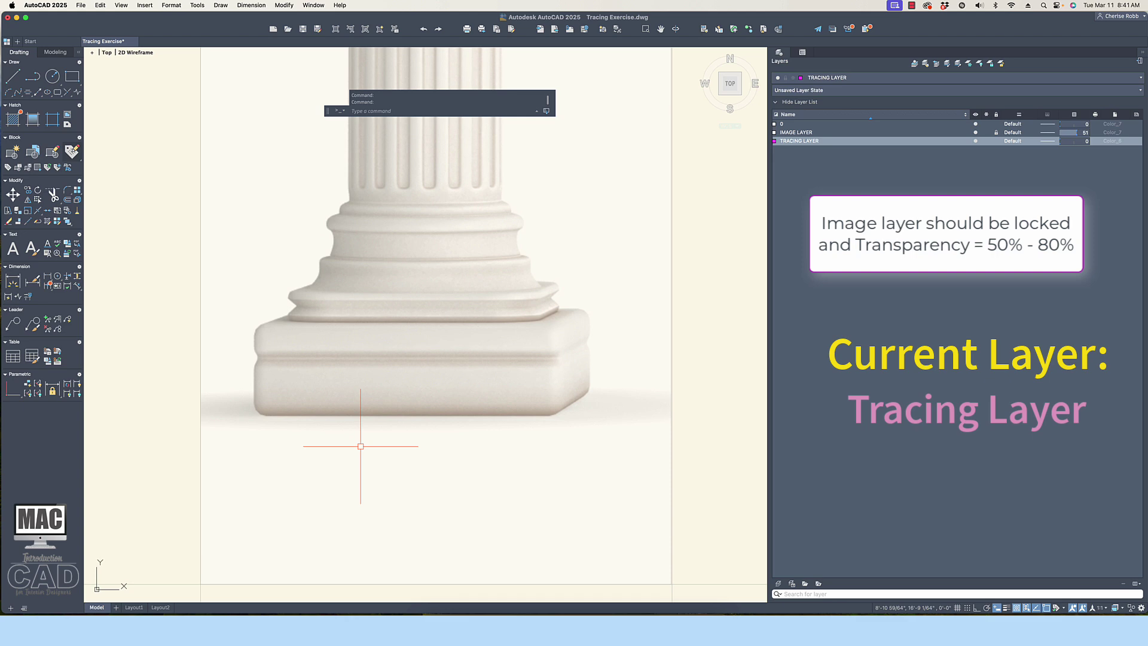
{"action": "type", "text": "L"}
{"action": "key", "text": "Return"}
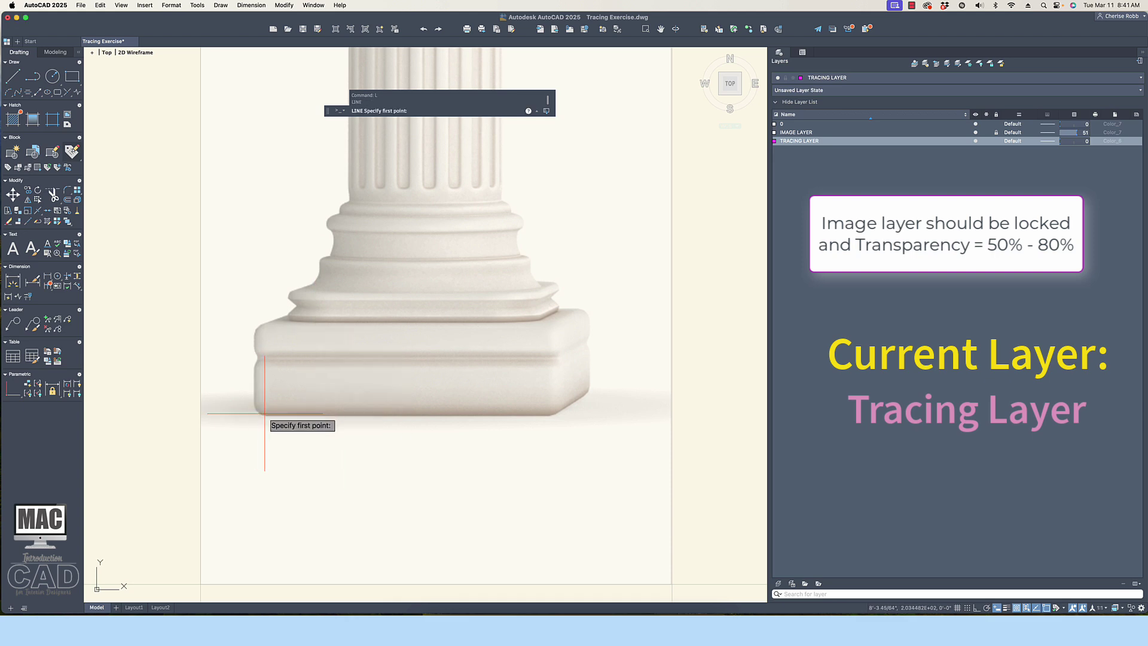
{"action": "left_click", "coordinate": [269, 414]}
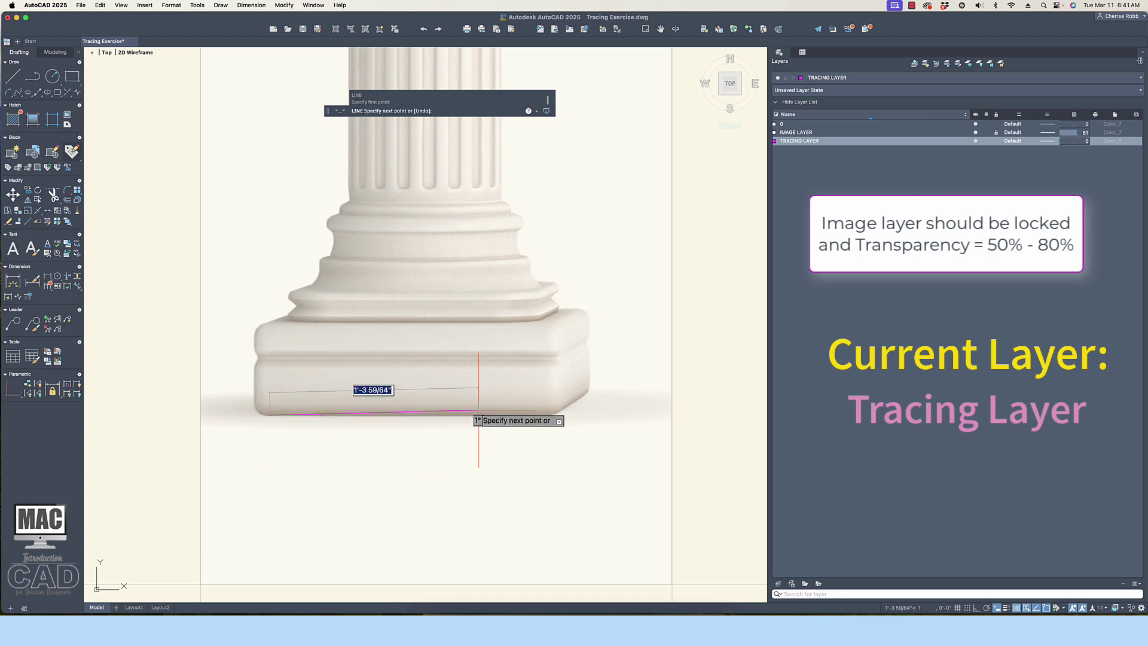
{"action": "left_click", "coordinate": [537, 414]}
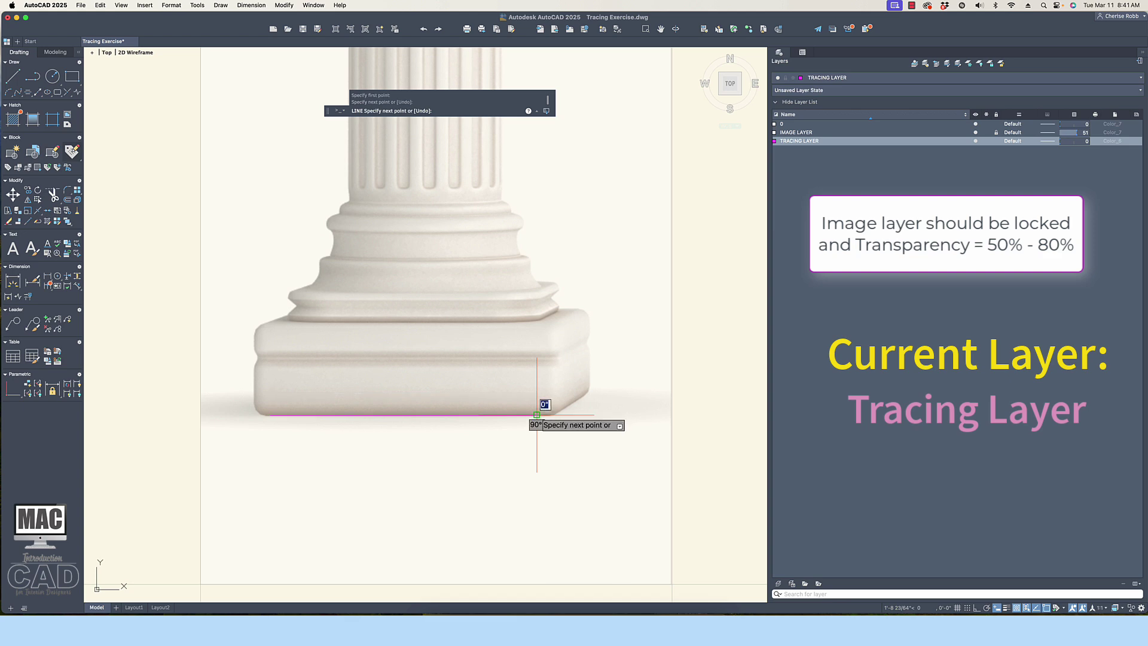
{"action": "key", "text": "Return"}
- Open the object snap settings with the OS command
{"action": "scroll", "coordinate": [475, 418], "scroll_direction": "down", "scroll_amount": 1}
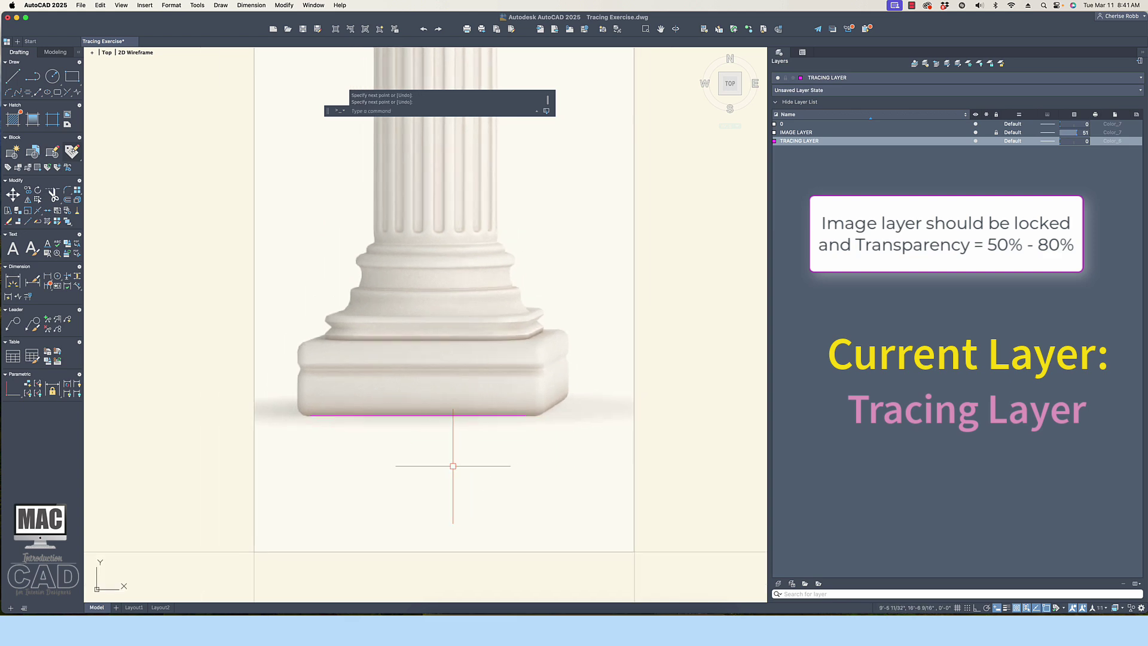
{"action": "scroll", "coordinate": [449, 462], "scroll_direction": "up", "scroll_amount": 3}
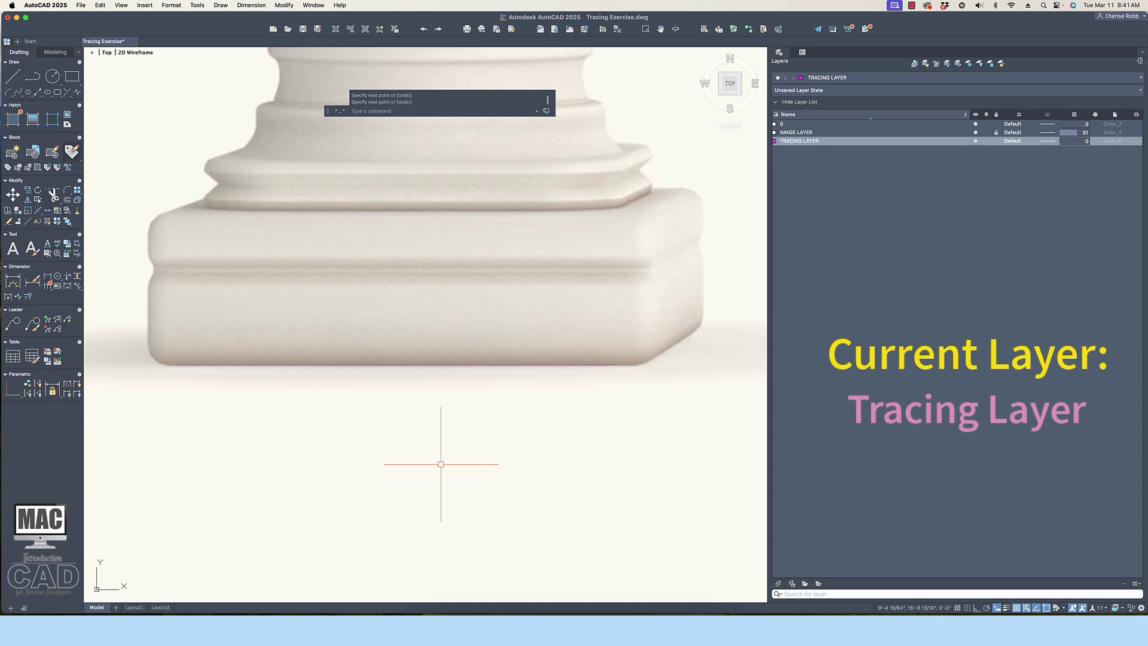
{"action": "type", "text": "os"}
{"action": "key", "text": "Return"}
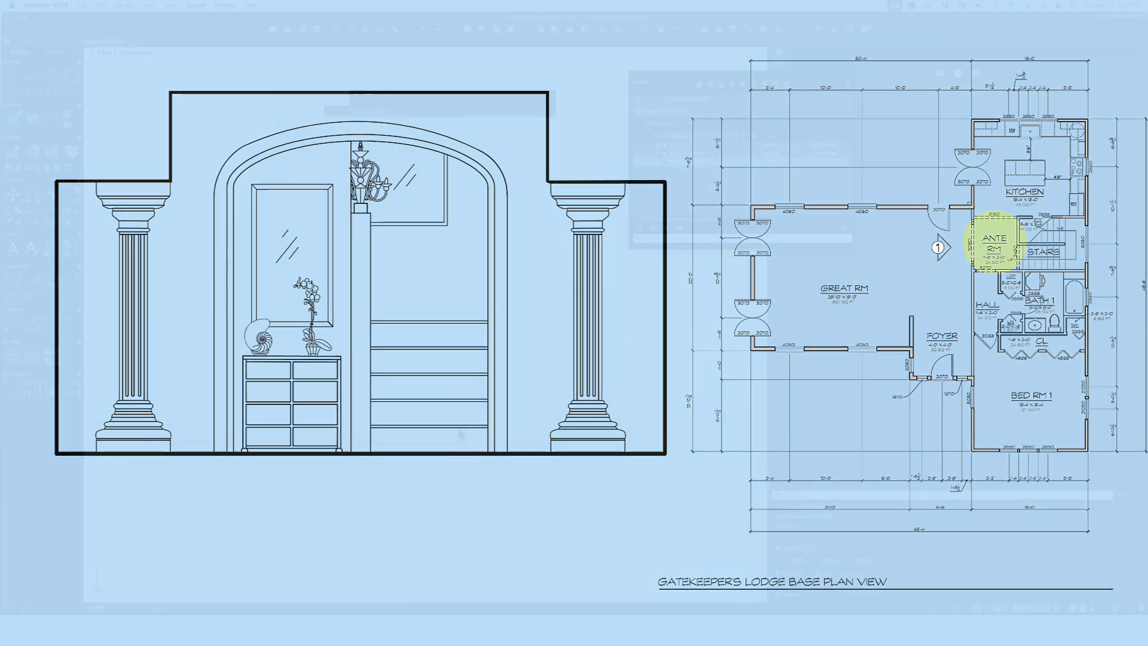
- Finish the base's right edge line and fillet its corner with the bottom line
{"action": "left_click", "coordinate": [574, 363]}
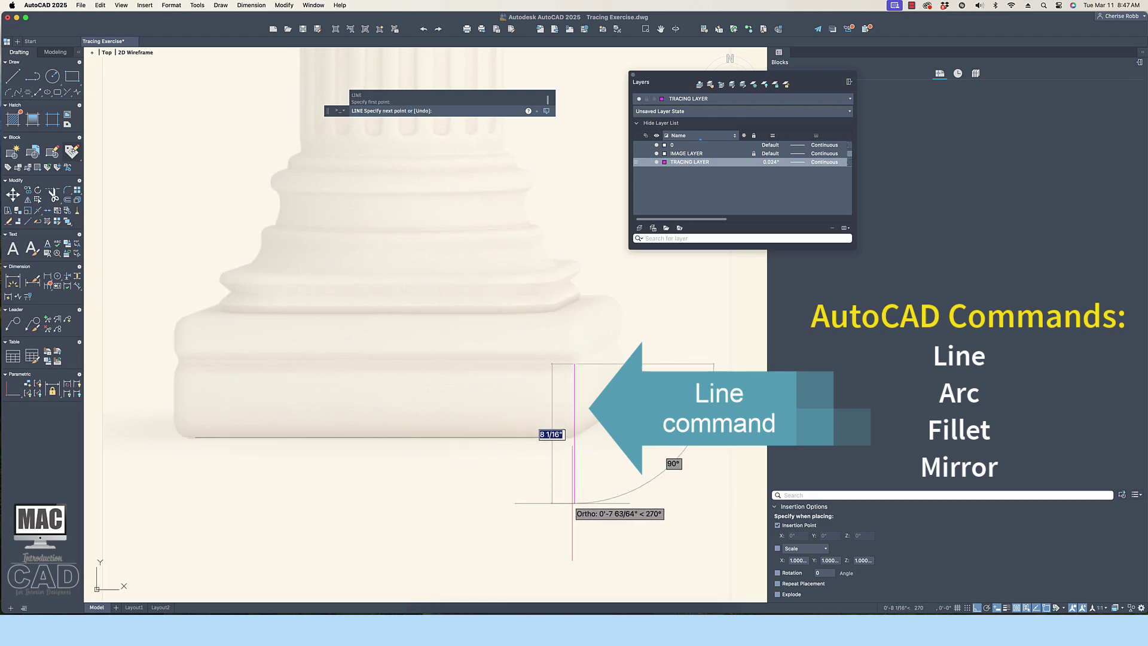
{"action": "left_click", "coordinate": [574, 510]}
{"action": "key", "text": "Escape"}
{"action": "type", "text": "f"}
{"action": "key", "text": "Return"}
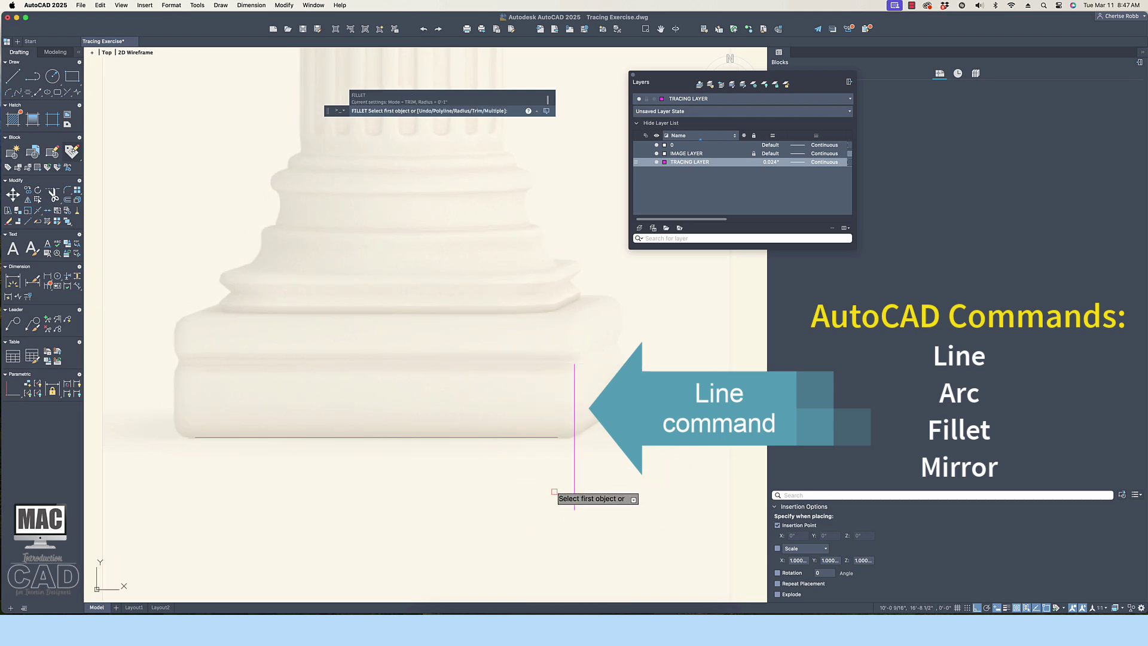
{"action": "type", "text": "r"}
{"action": "key", "text": "Return"}
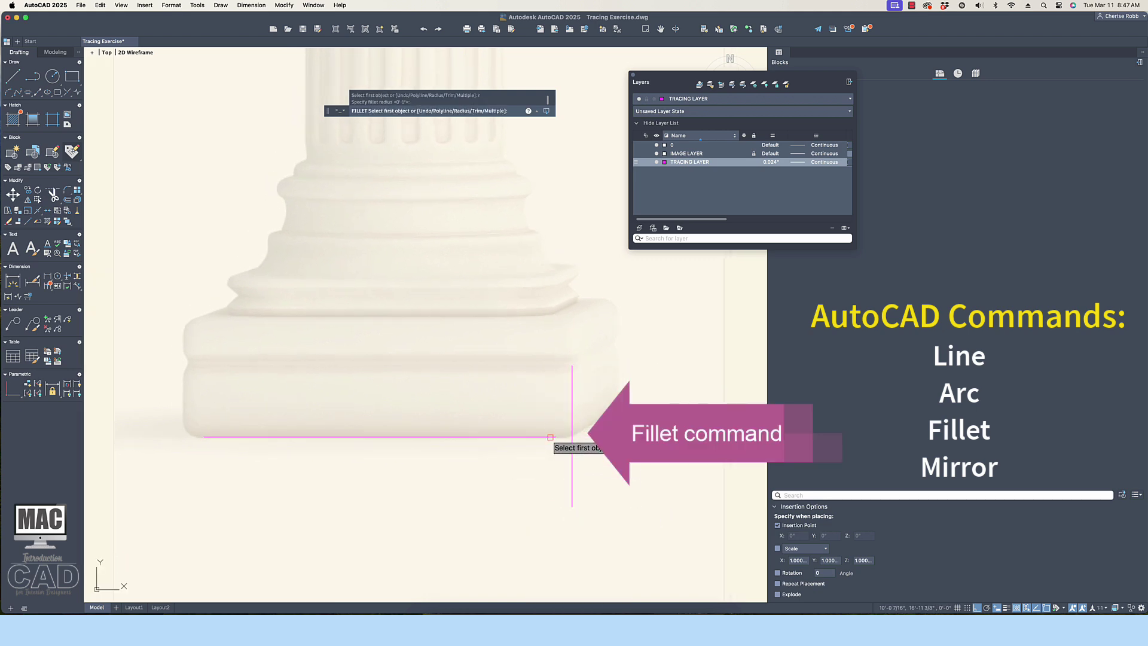
{"action": "left_click", "coordinate": [538, 436]}
{"action": "left_click", "coordinate": [571, 413]}
{"action": "key", "text": "Escape"}
- Mirror the right edge line and corner arc to the left about the bottom line's midpoint
{"action": "type", "text": "mi"}
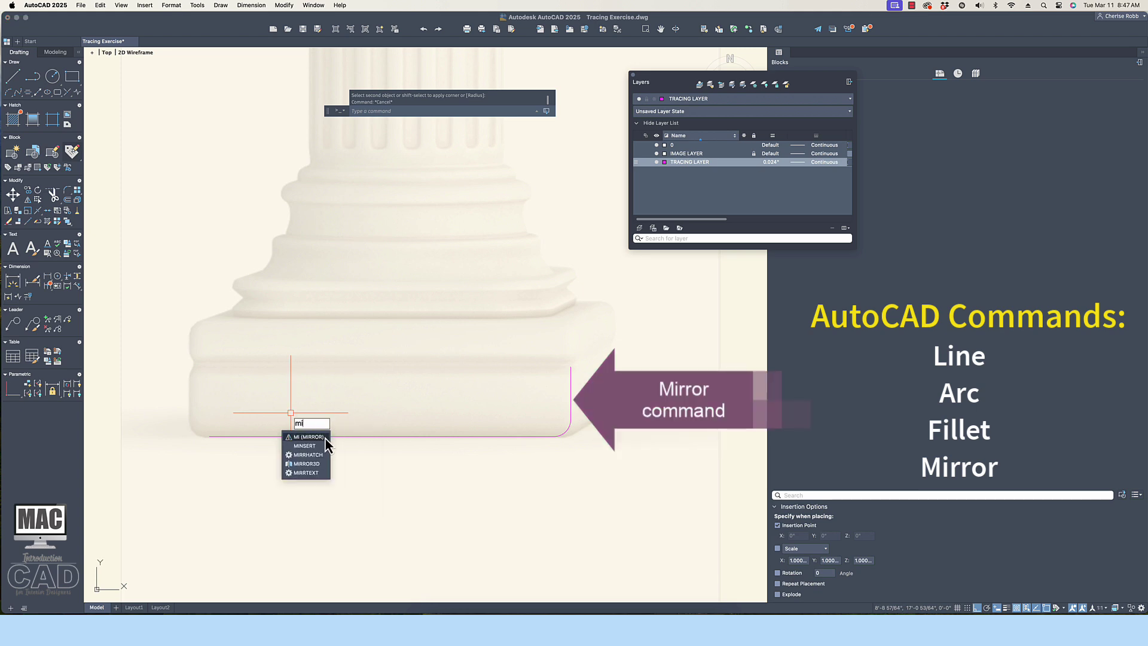
{"action": "key", "text": "Return"}
{"action": "left_click", "coordinate": [570, 398]}
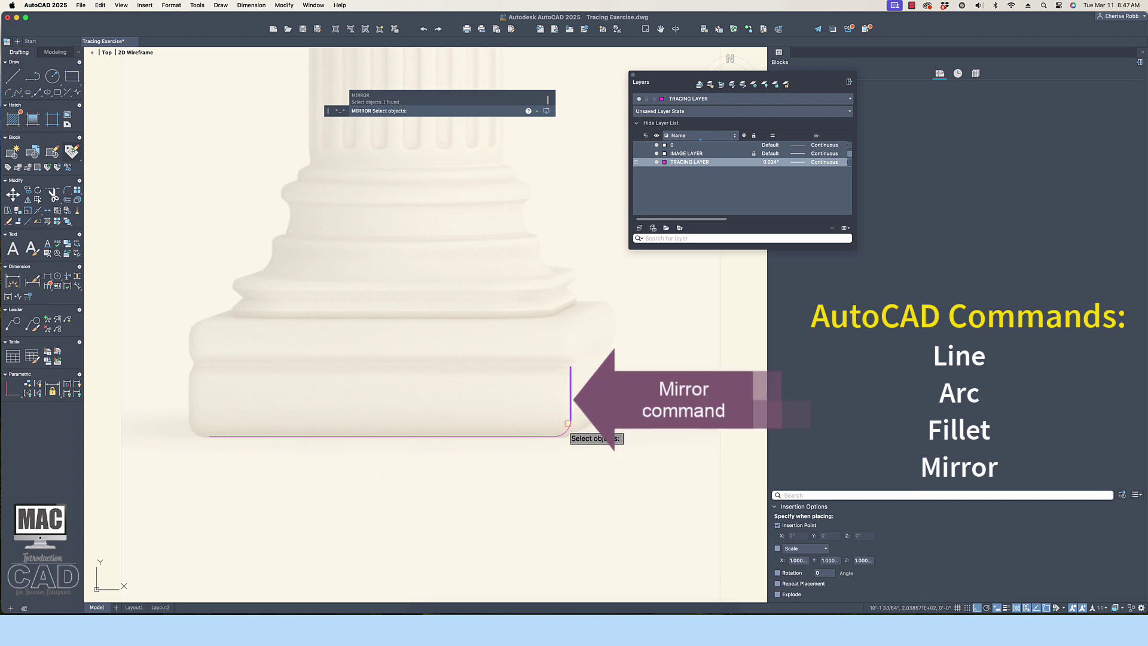
{"action": "left_click", "coordinate": [565, 432]}
{"action": "key", "text": "Return"}
{"action": "left_click", "coordinate": [366, 433]}
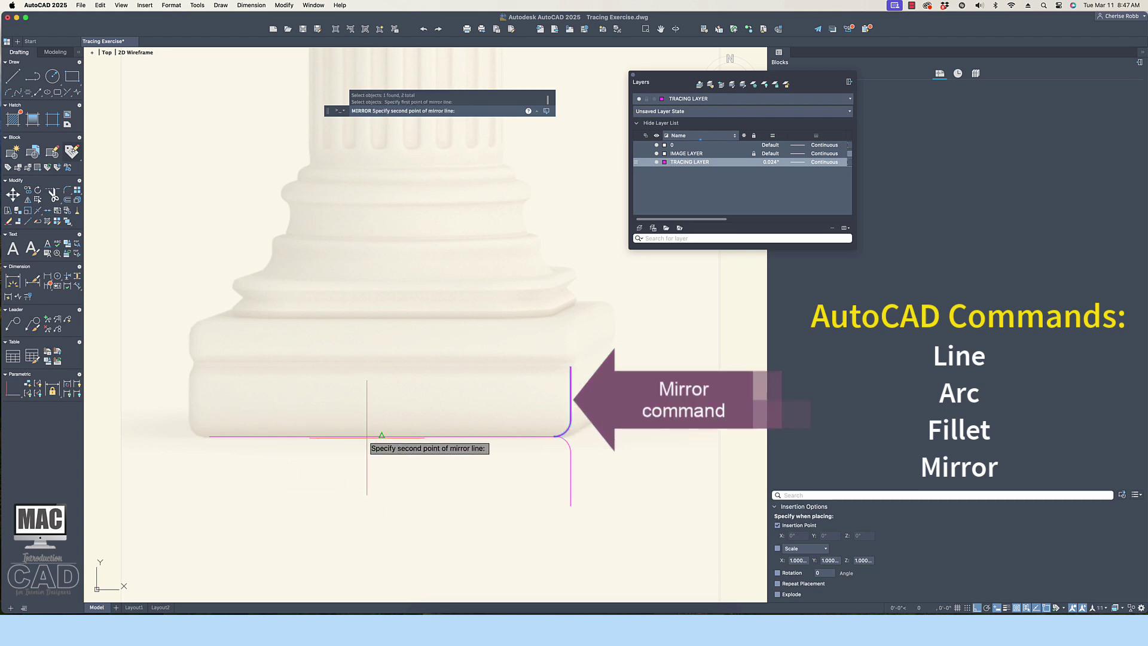
{"action": "left_click", "coordinate": [365, 477]}
{"action": "key", "text": "Return"}
- Draw a horizontal line across the full width of the base
{"action": "type", "text": "l"}
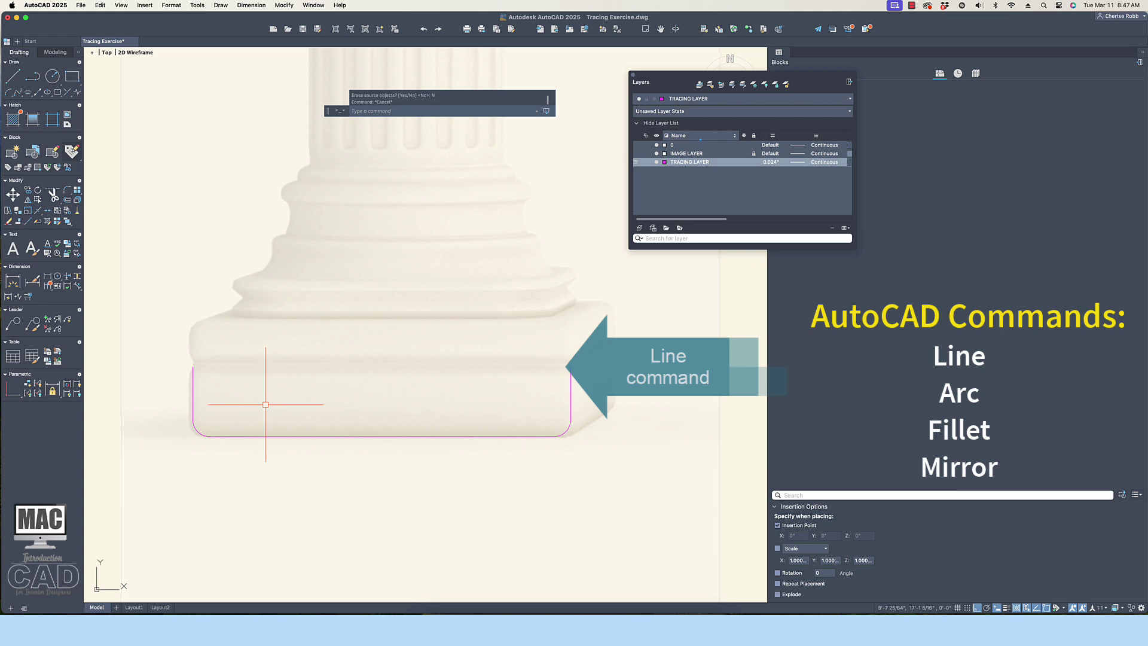
{"action": "key", "text": "Return"}
{"action": "left_click", "coordinate": [193, 366]}
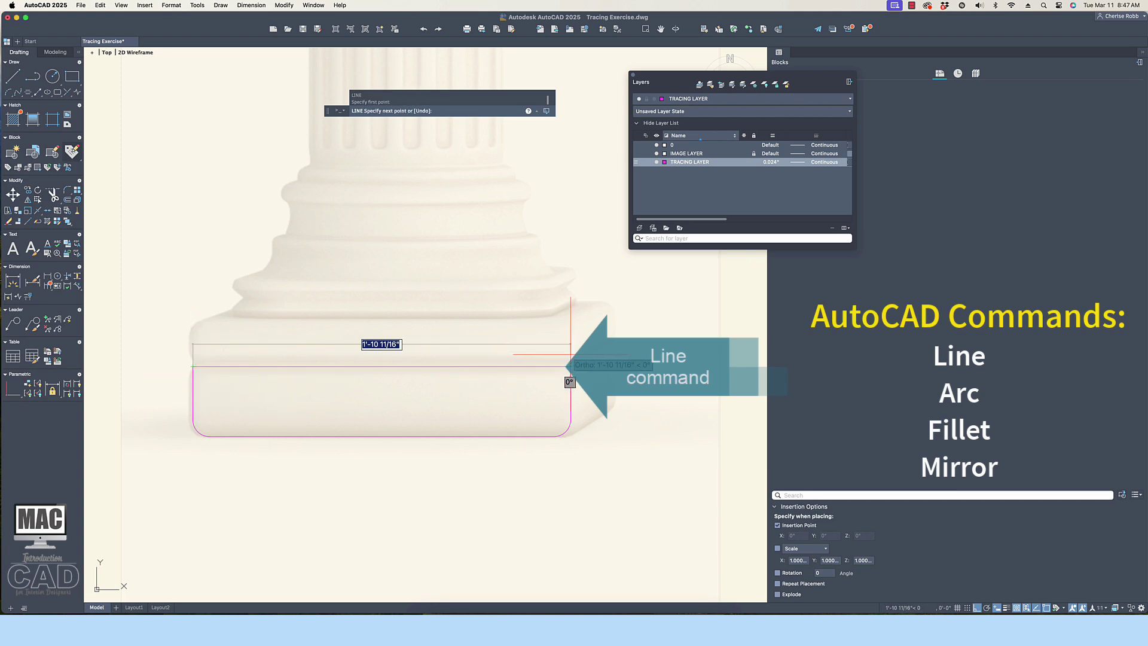
{"action": "left_click", "coordinate": [571, 367]}
{"action": "key", "text": "Return"}
- Copy the horizontal base line slightly above itself
{"action": "type", "text": "co"}
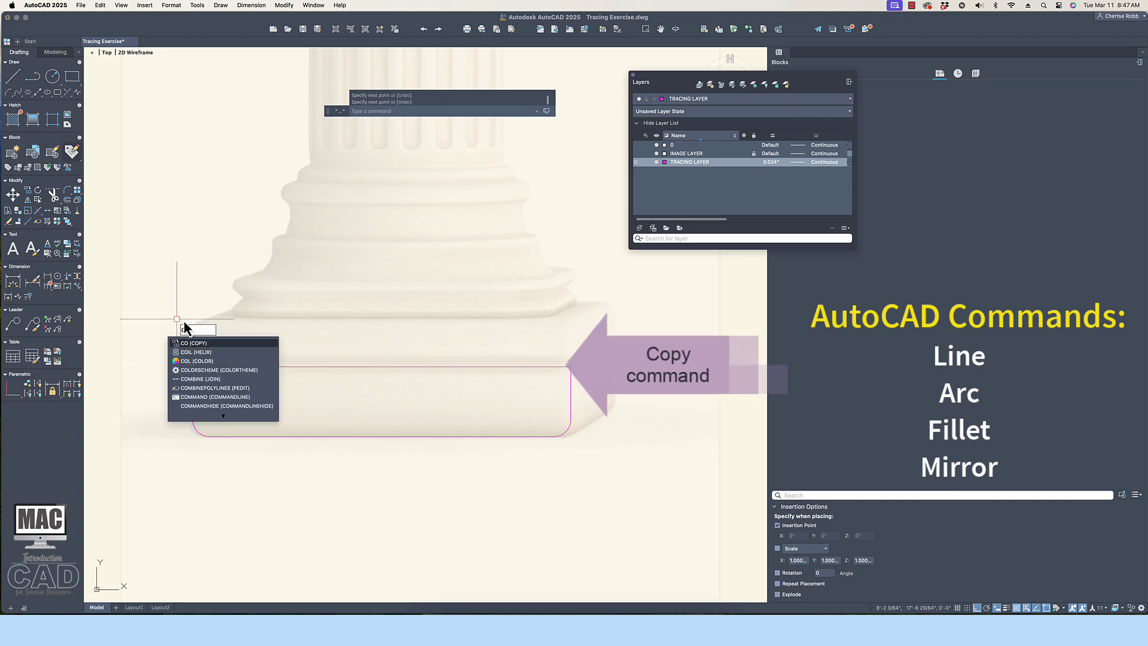
{"action": "key", "text": "Return"}
{"action": "left_click", "coordinate": [212, 366]}
{"action": "key", "text": "Return"}
{"action": "left_click", "coordinate": [193, 366]}
{"action": "left_click", "coordinate": [193, 359]}
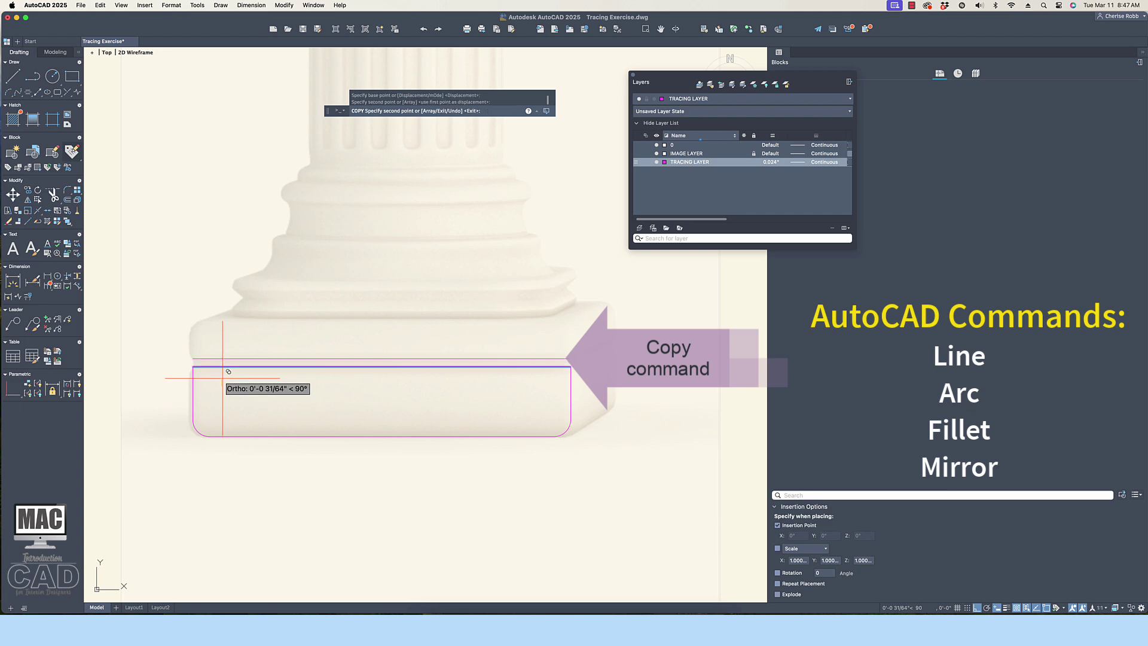
{"action": "key", "text": "Escape"}
- Try 3-point arcs at the base's lower-left corner, undoing the misplaced one
{"action": "scroll", "coordinate": [200, 373], "scroll_direction": "up", "scroll_amount": 3}
{"action": "scroll", "coordinate": [182, 357], "scroll_direction": "up", "scroll_amount": 3}
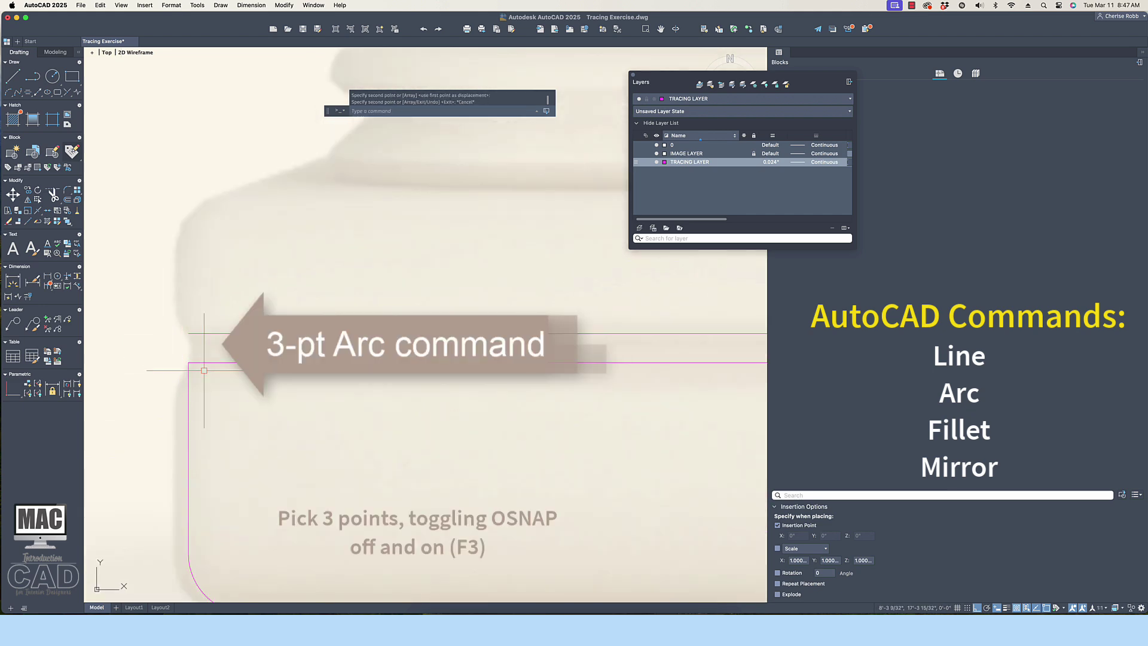
{"action": "type", "text": "ar"}
{"action": "left_click", "coordinate": [210, 397]}
{"action": "left_click", "coordinate": [188, 346]}
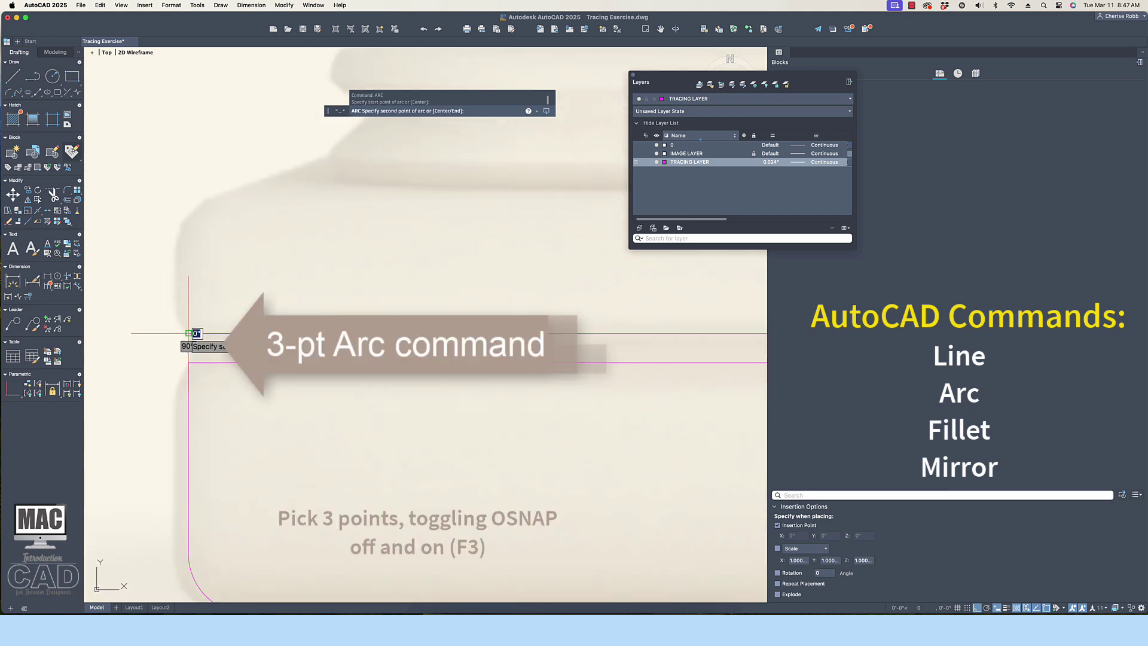
{"action": "left_click", "coordinate": [204, 354]}
{"action": "key", "text": "Return"}
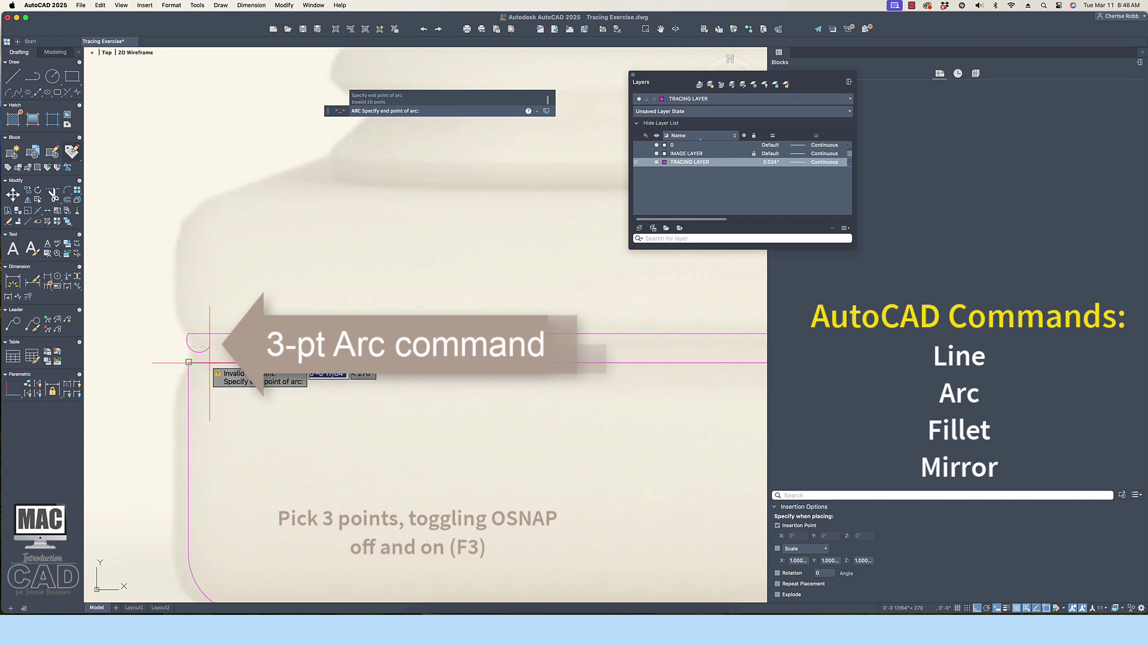
{"action": "key", "text": "Escape"}
{"action": "key", "text": "Return"}
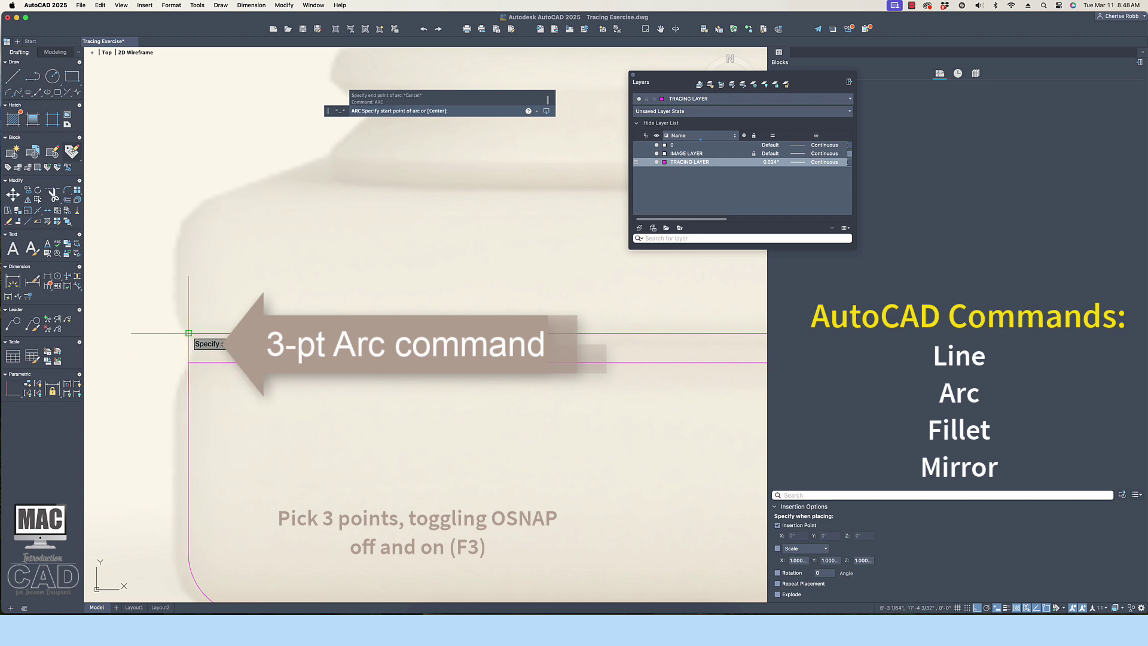
{"action": "left_click", "coordinate": [188, 333]}
{"action": "left_click", "coordinate": [191, 350]}
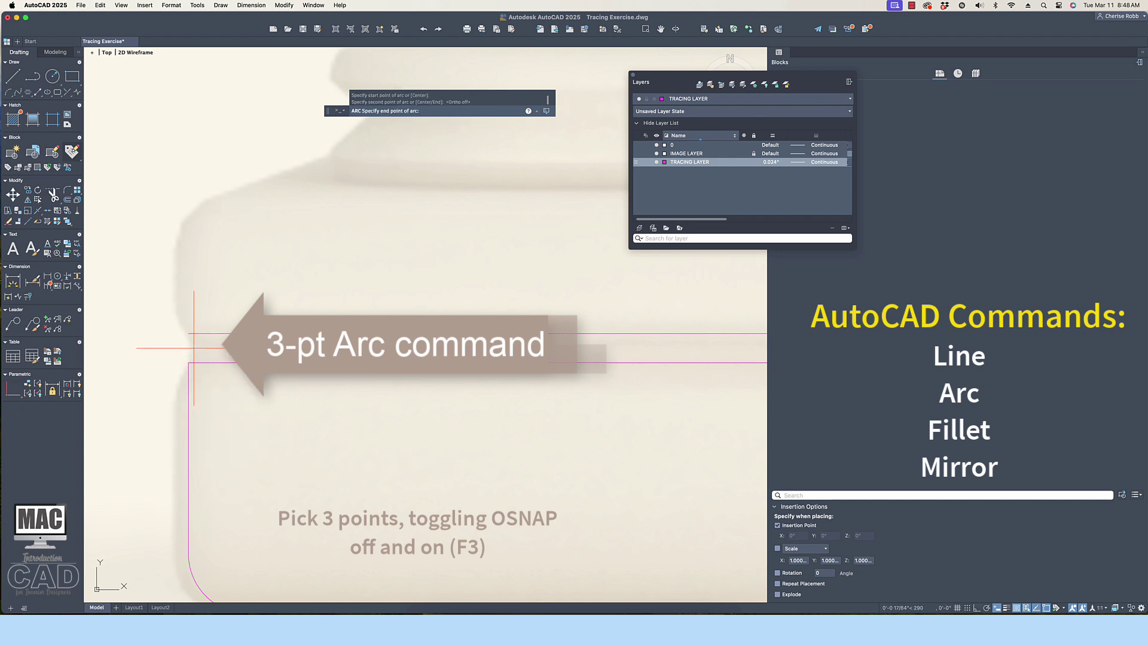
{"action": "left_click", "coordinate": [197, 362]}
{"action": "key", "text": "Return"}
{"action": "key", "text": "Escape"}
{"action": "type", "text": "u"}
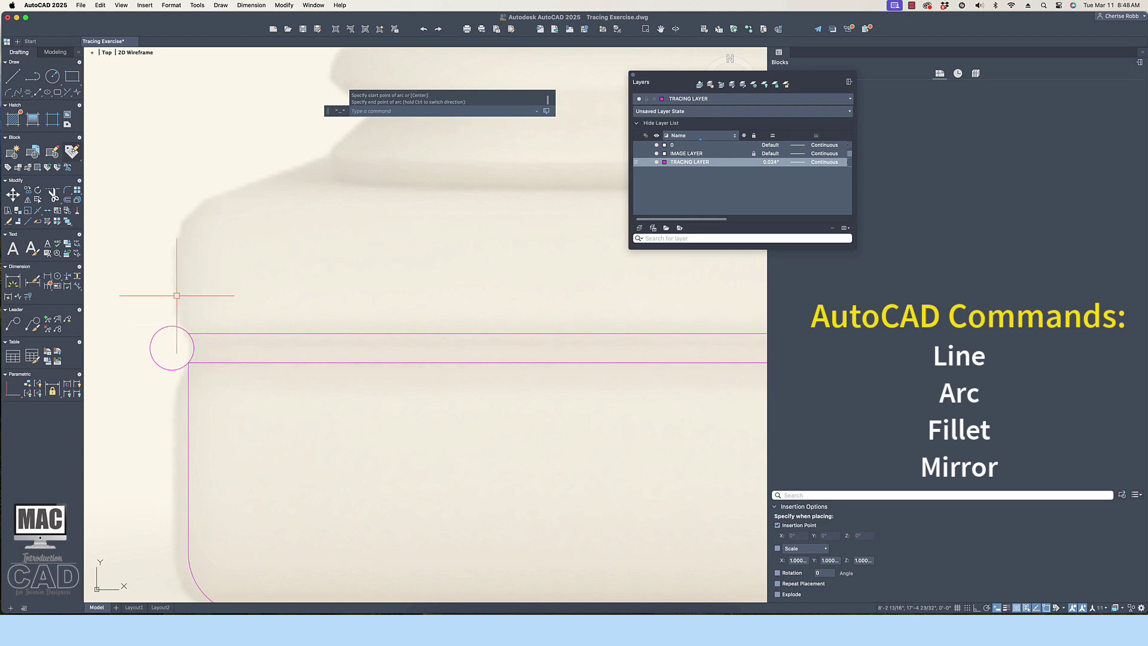
{"action": "key", "text": "Return"}
- Draw a 3-point arc from the corner endpoint up the curved profile
{"action": "type", "text": "arc"}
{"action": "key", "text": "Return"}
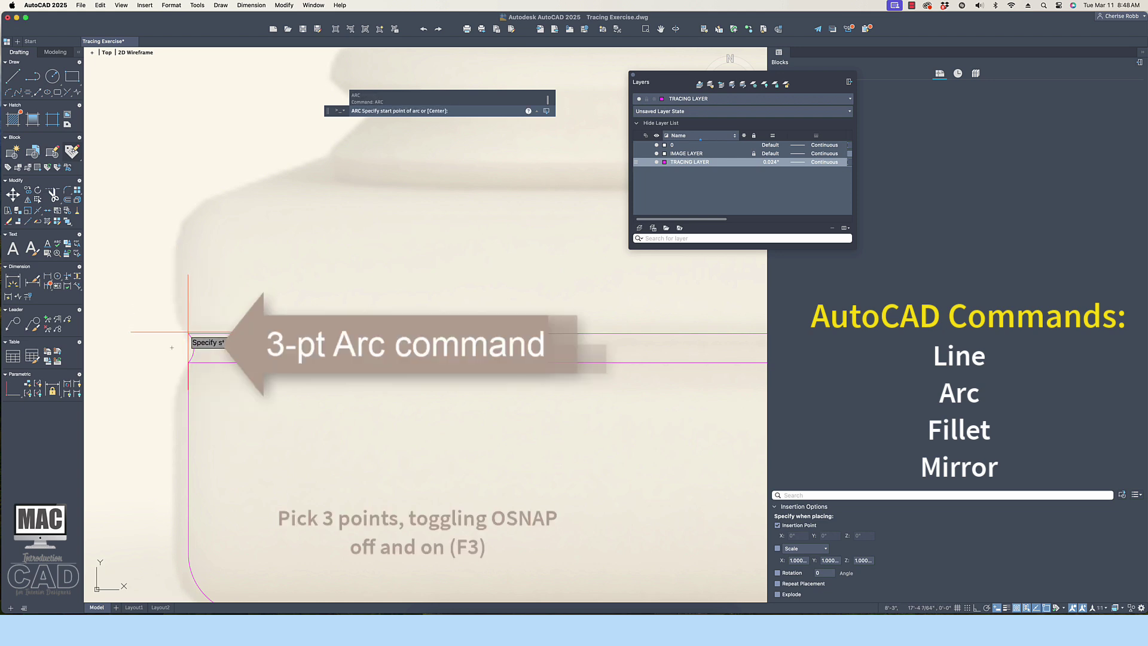
{"action": "left_click", "coordinate": [189, 333]}
{"action": "left_click", "coordinate": [177, 276]}
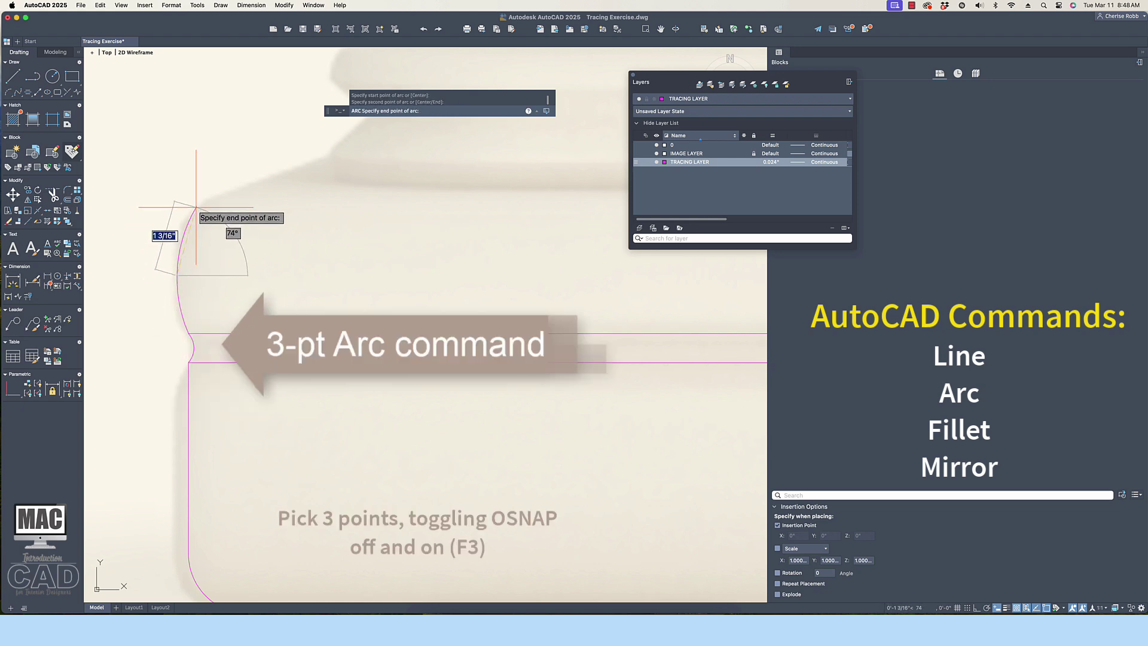
{"action": "left_click", "coordinate": [197, 205]}
{"action": "middle_click_drag", "start_coordinate": [215, 251], "coordinate": [165, 371]}
- Add the next 3-point arc from the previous arc's top end along the profile
{"action": "type", "text": "arc"}
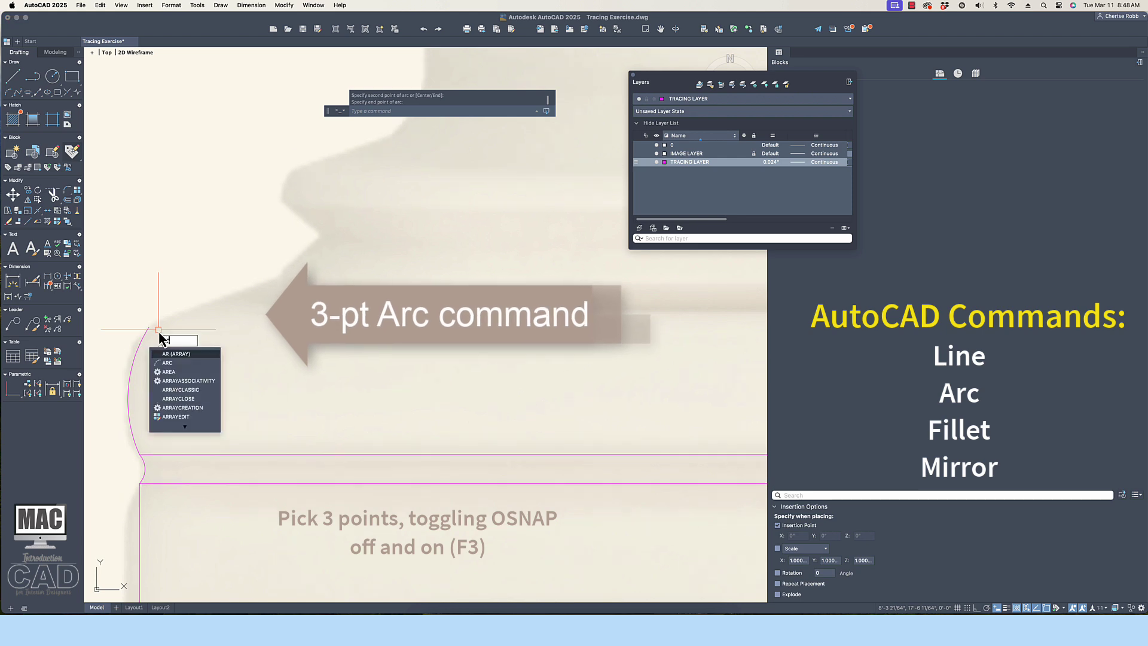
{"action": "key", "text": "Return"}
{"action": "left_click", "coordinate": [149, 326]}
{"action": "left_click", "coordinate": [236, 294]}
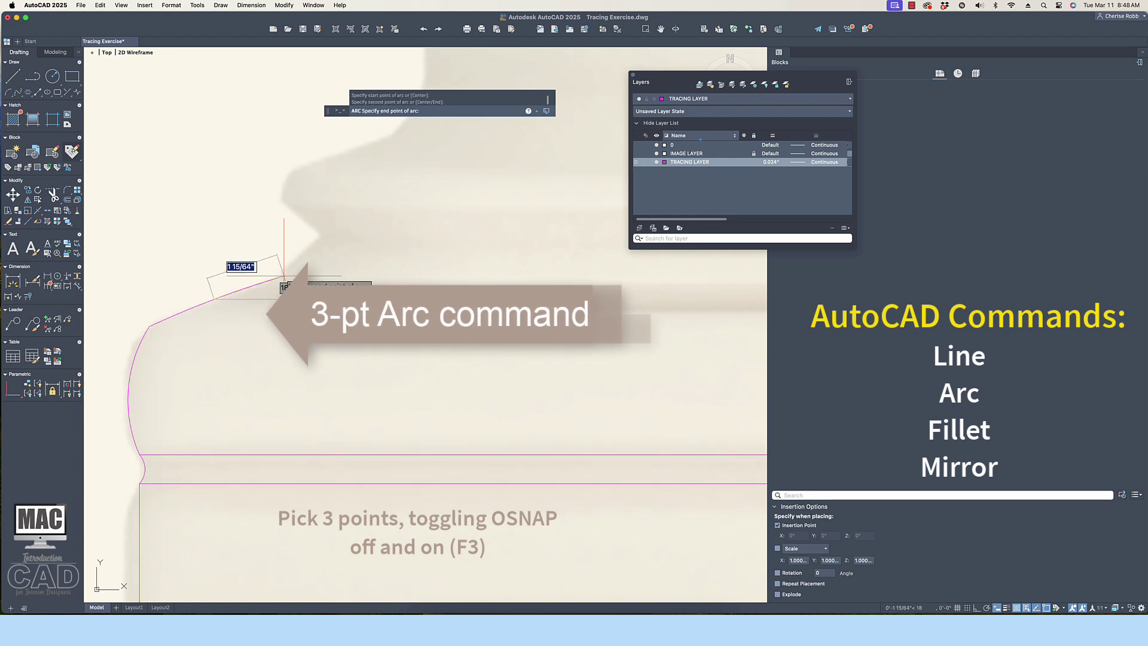
{"action": "left_click", "coordinate": [277, 284]}
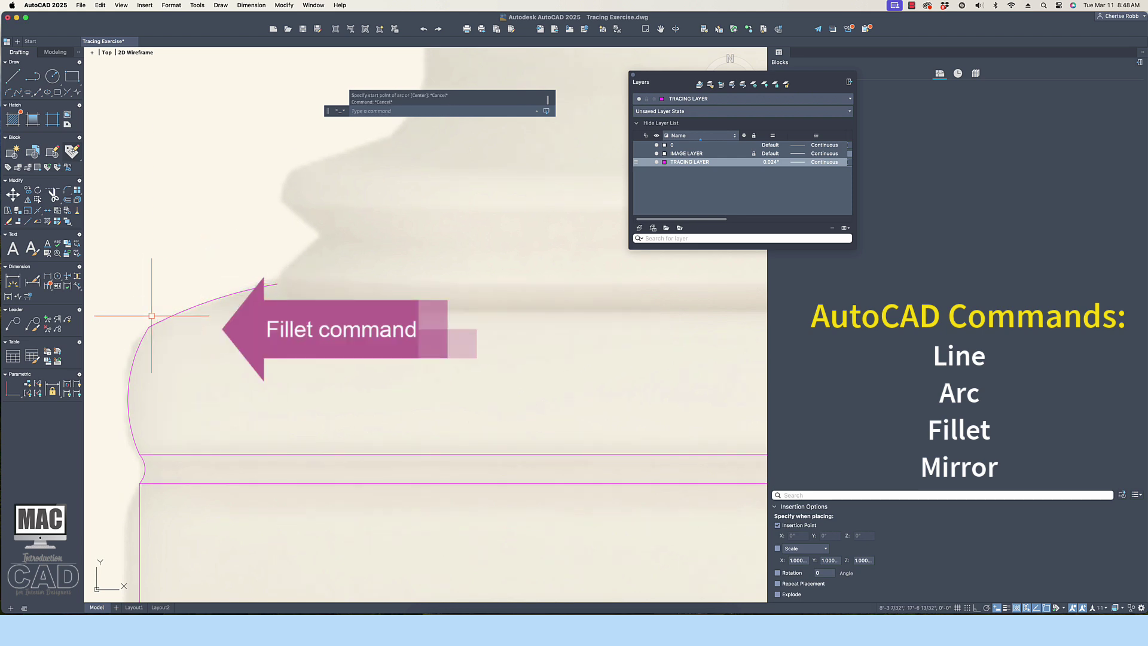
- Fillet the arc and the left curve with radius .5
{"action": "type", "text": "fillet"}
{"action": "key", "text": "Return"}
{"action": "type", "text": "r"}
{"action": "key", "text": "Return"}
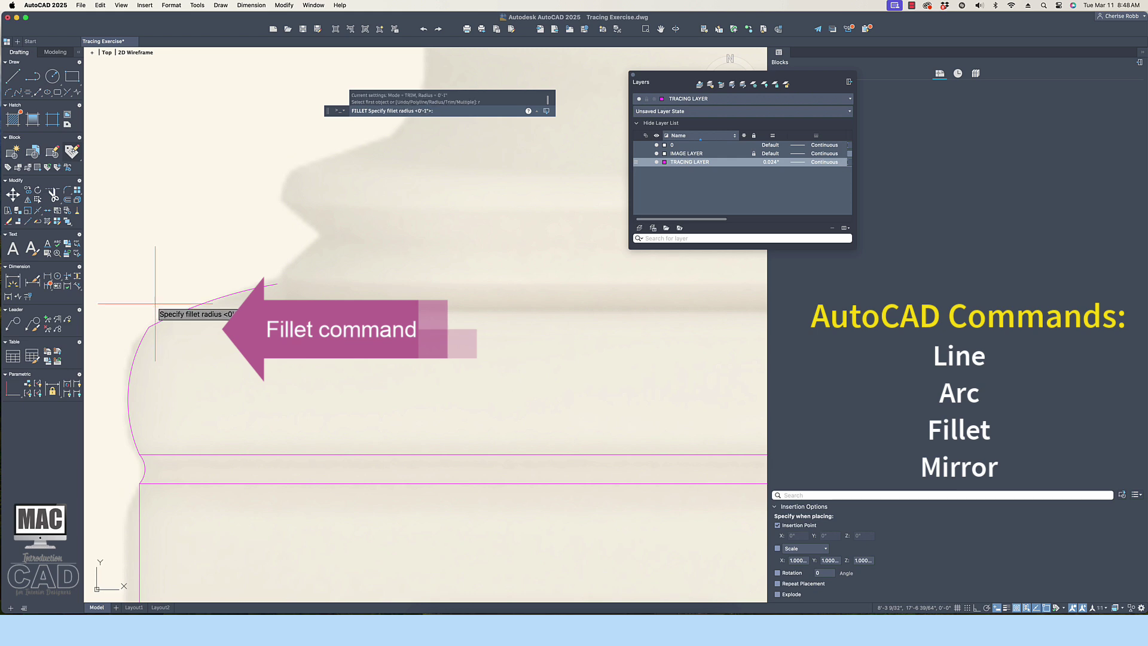
{"action": "type", "text": ".5"}
{"action": "key", "text": "Return"}
{"action": "left_click", "coordinate": [149, 329]}
{"action": "left_click", "coordinate": [197, 303]}
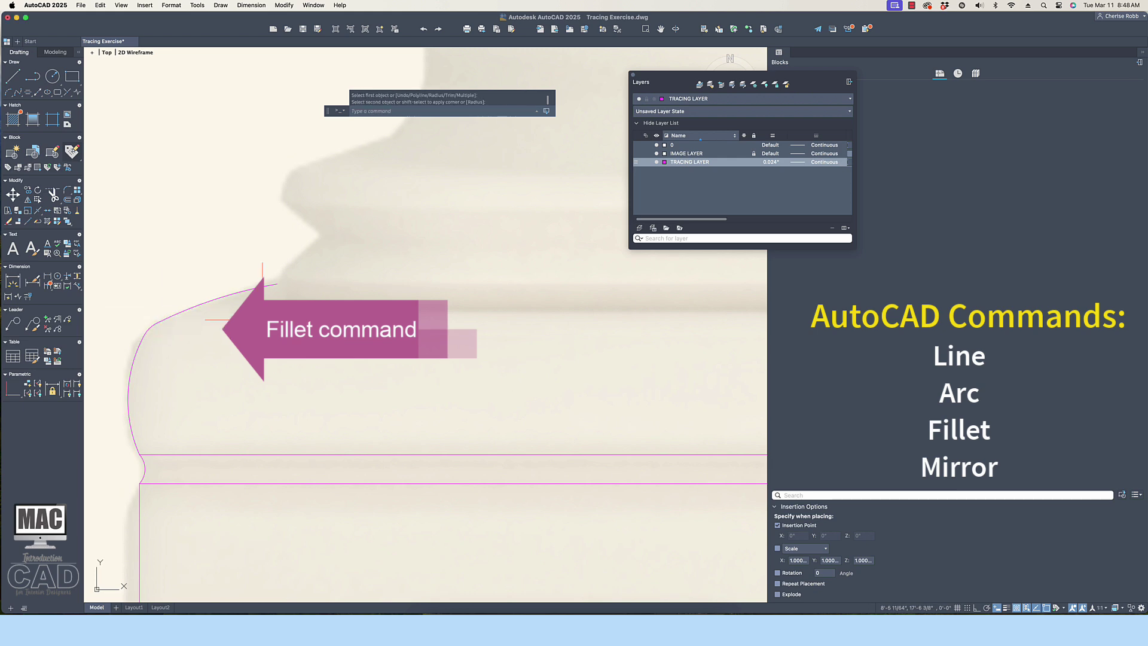
- Try a radius 1 fillet, then erase the small stray fillet arc
{"action": "key", "text": "Return"}
{"action": "type", "text": "r"}
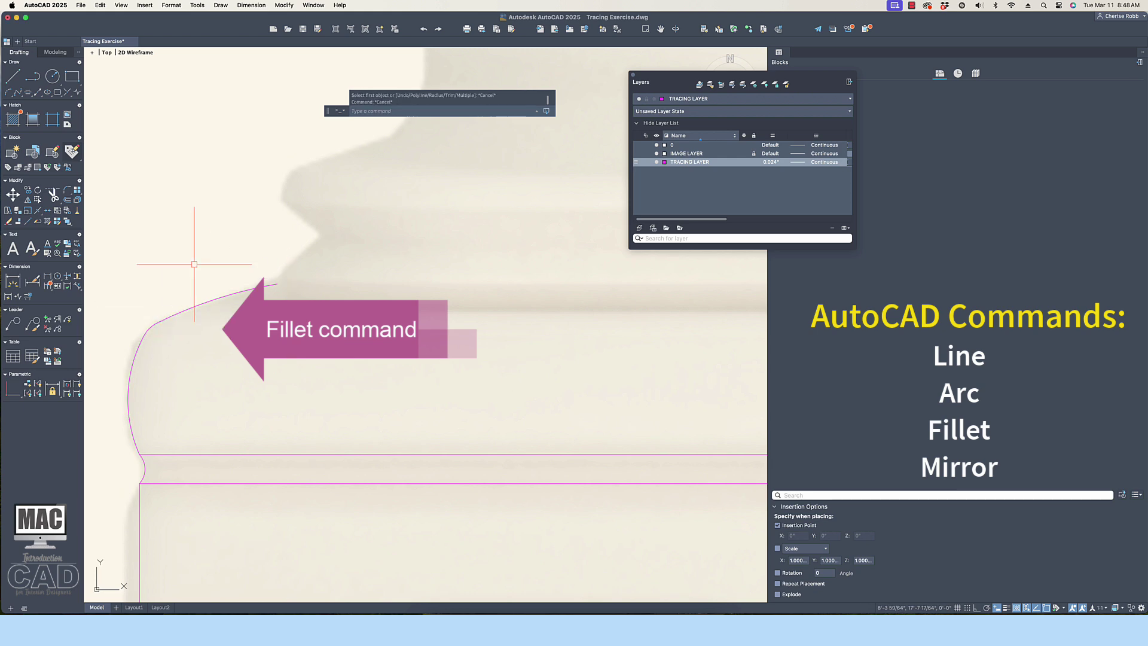
{"action": "key", "text": "Return"}
{"action": "type", "text": "1"}
{"action": "key", "text": "Return"}
{"action": "left_click", "coordinate": [147, 334]}
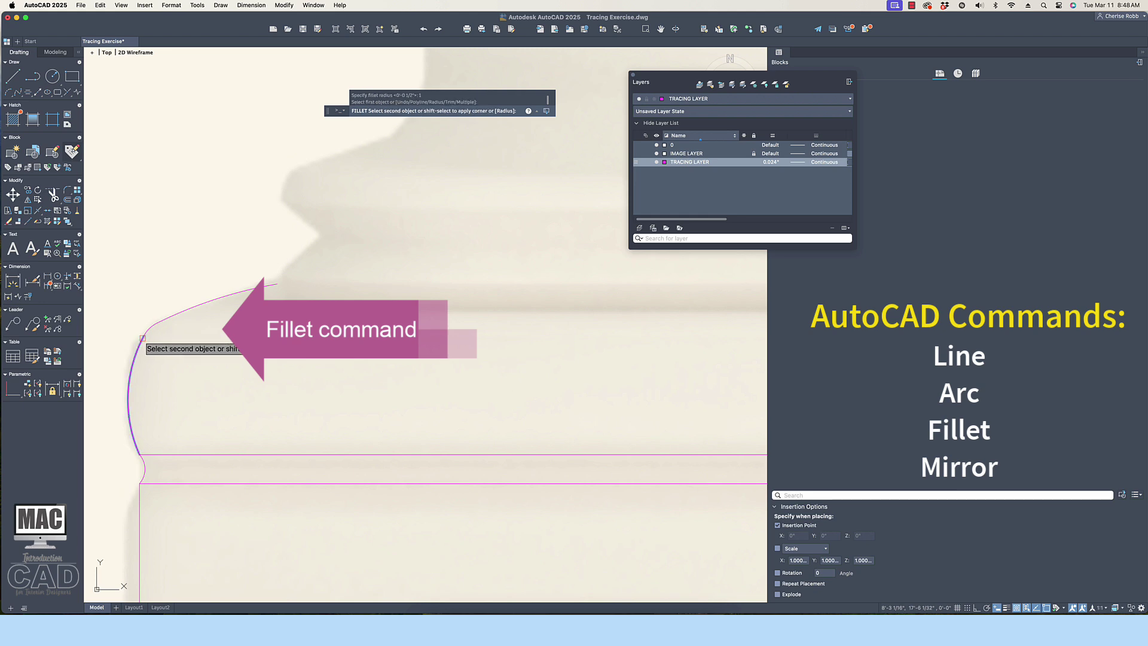
{"action": "key", "text": "Escape"}
{"action": "left_click", "coordinate": [134, 312]}
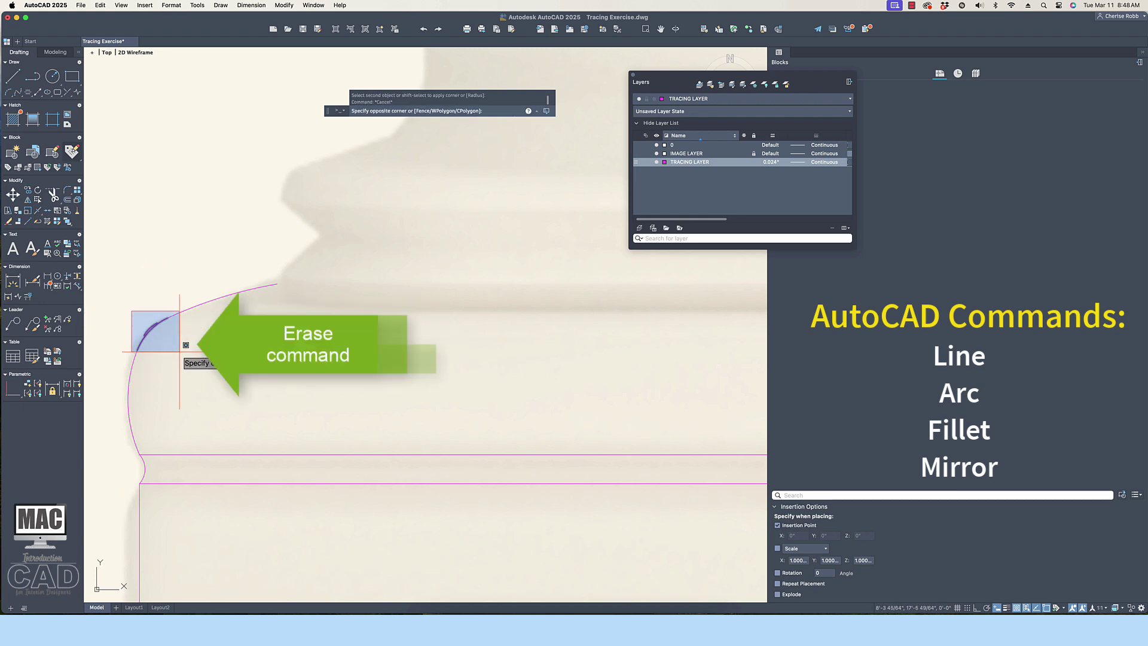
{"action": "left_click", "coordinate": [159, 338]}
{"action": "key", "text": "Delete"}
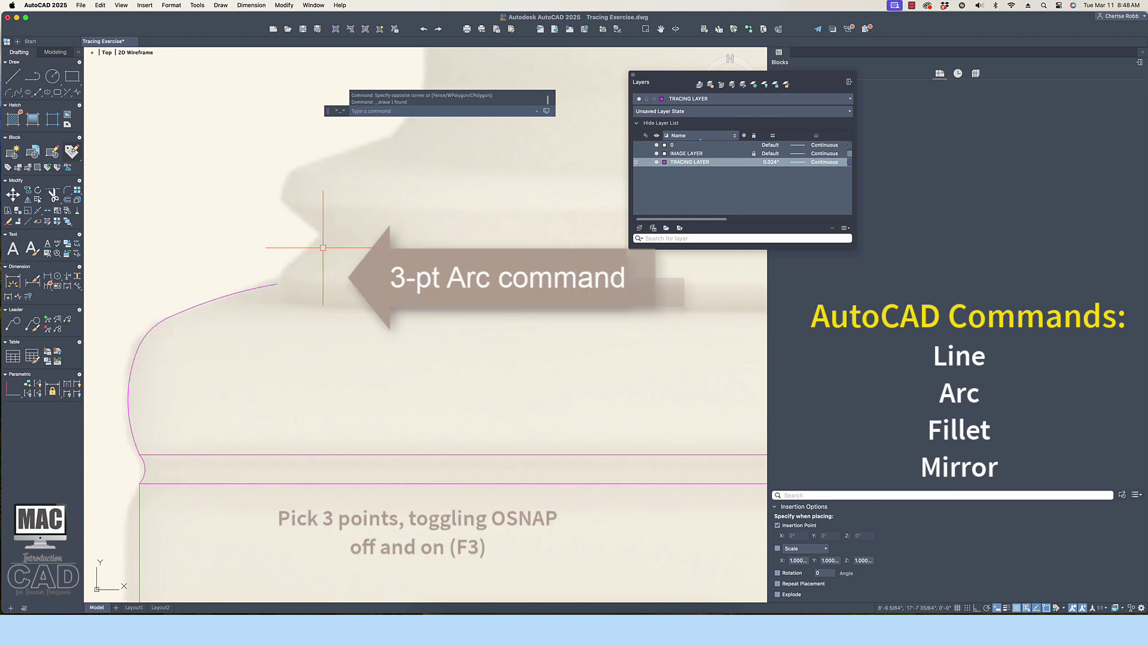
- Trace two more 3-point arcs up the profile to the notch and upper step
{"action": "type", "text": "arc"}
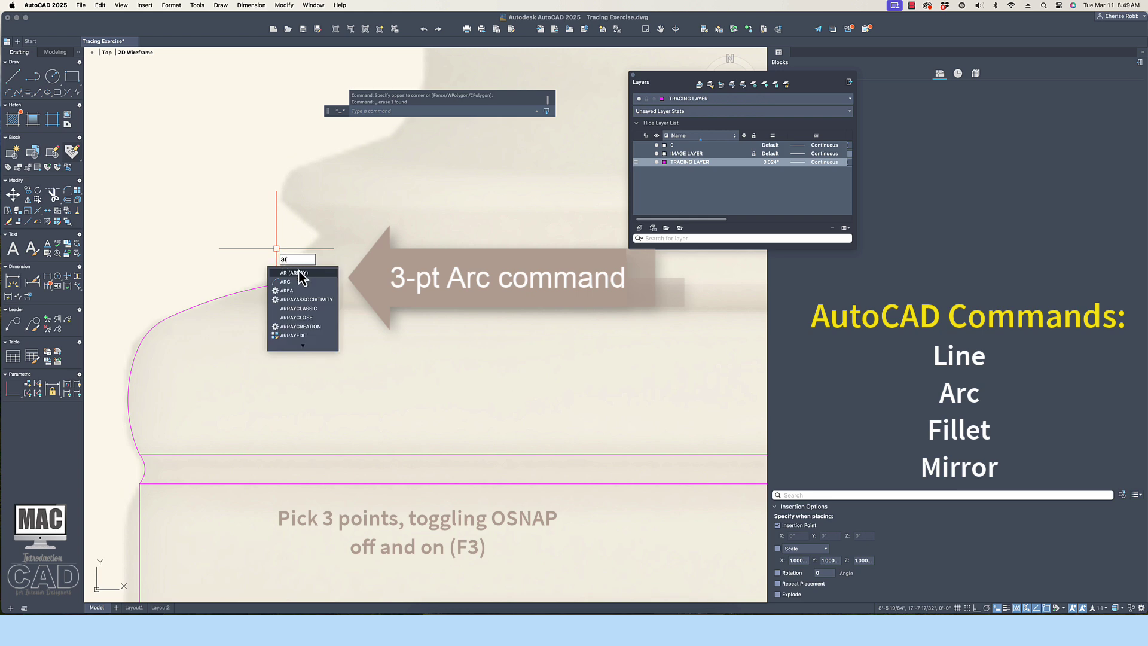
{"action": "key", "text": "Return"}
{"action": "left_click", "coordinate": [320, 241]}
{"action": "left_click", "coordinate": [293, 259]}
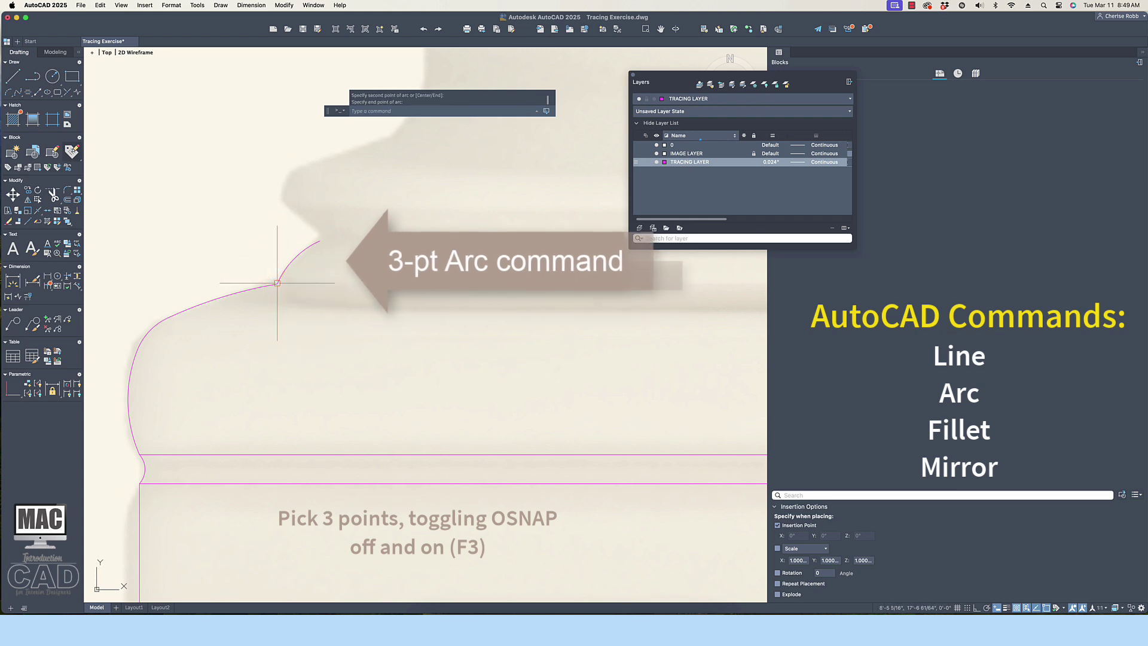
{"action": "left_click", "coordinate": [317, 238]}
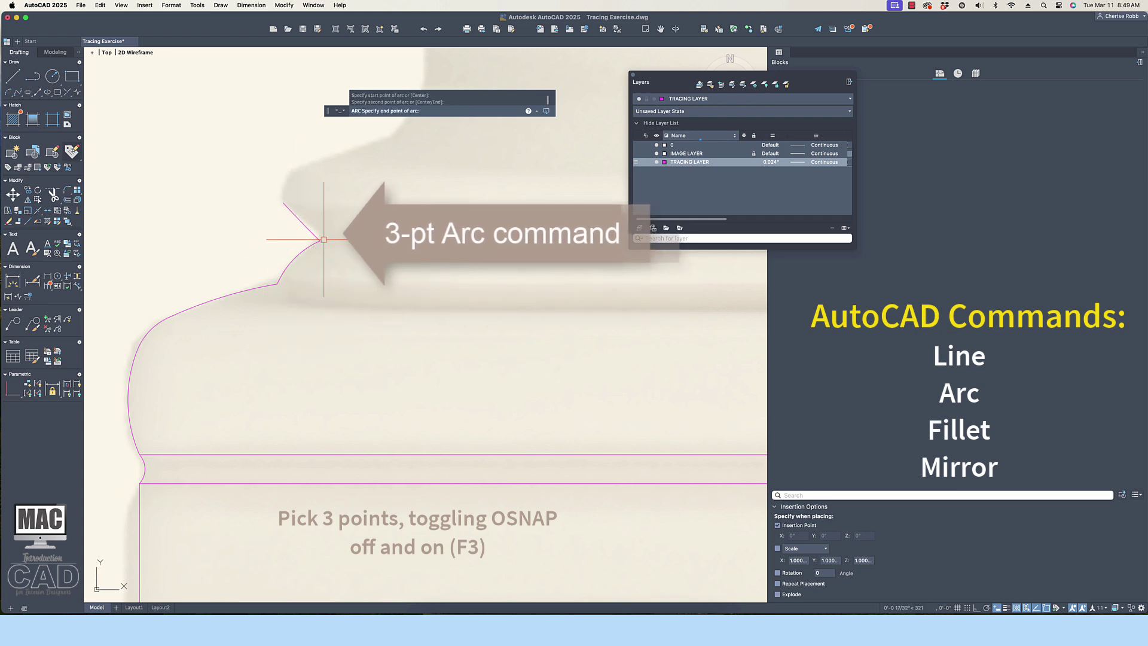
{"action": "key", "text": "Return"}
{"action": "left_click", "coordinate": [285, 204]}
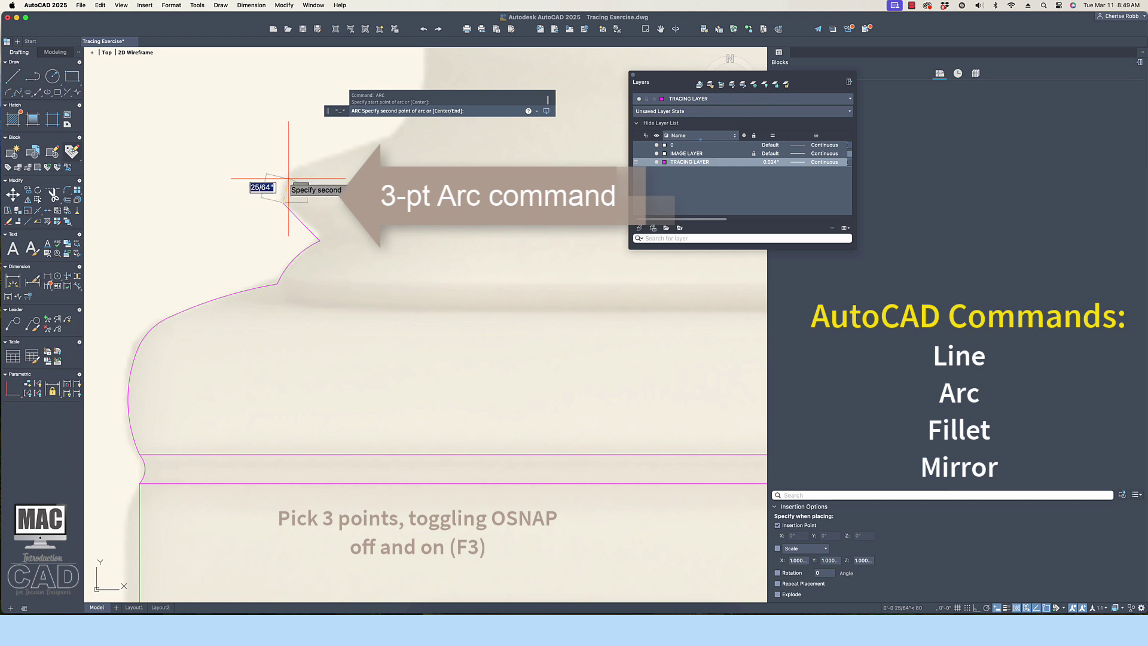
{"action": "left_click", "coordinate": [286, 181]}
{"action": "left_click", "coordinate": [304, 167]}
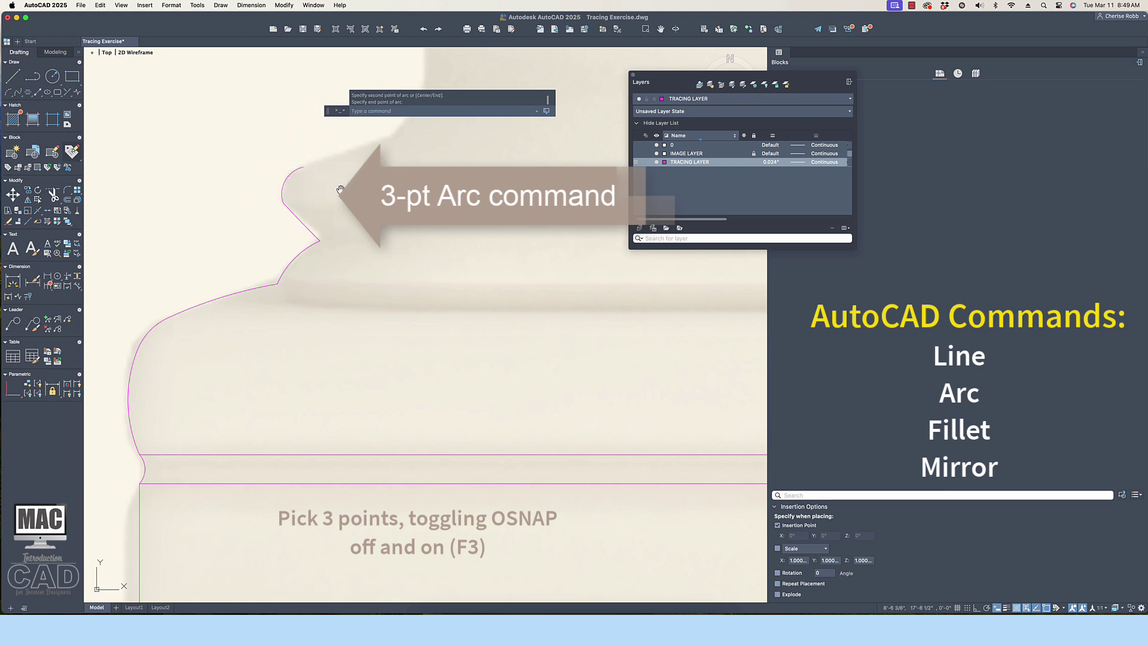
{"action": "middle_click_drag", "start_coordinate": [303, 167], "coordinate": [209, 344]}
- Draw the next arc up the moulding, re-picking a misplaced second point
{"action": "right_click", "coordinate": [204, 338]}
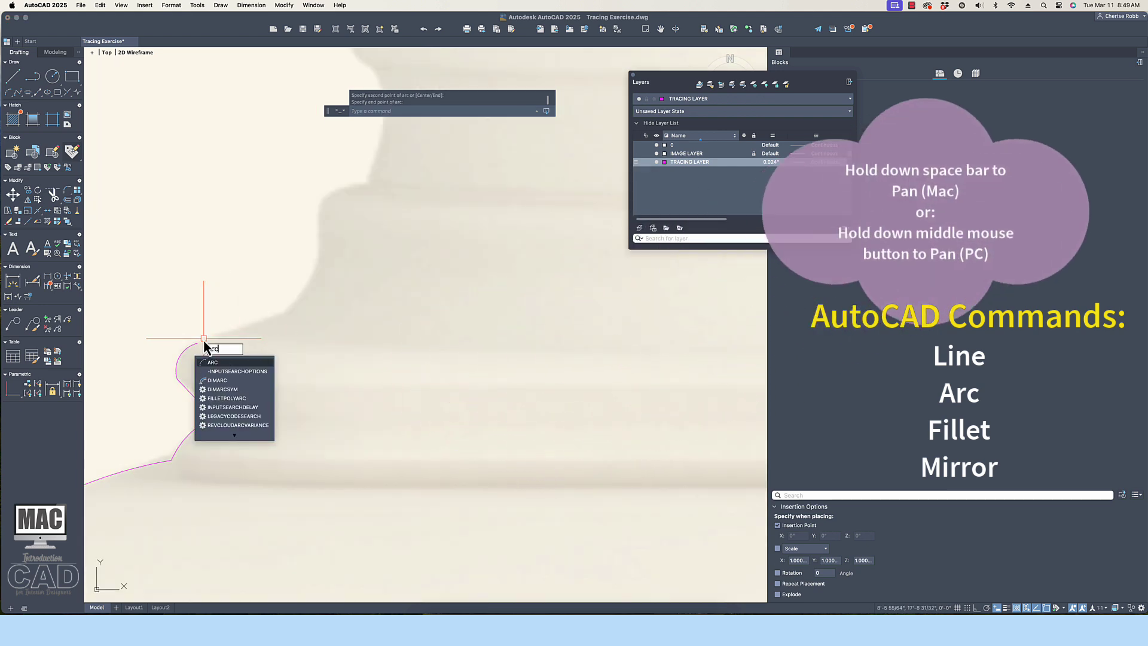
{"action": "left_click", "coordinate": [219, 342]}
{"action": "left_click", "coordinate": [199, 342]}
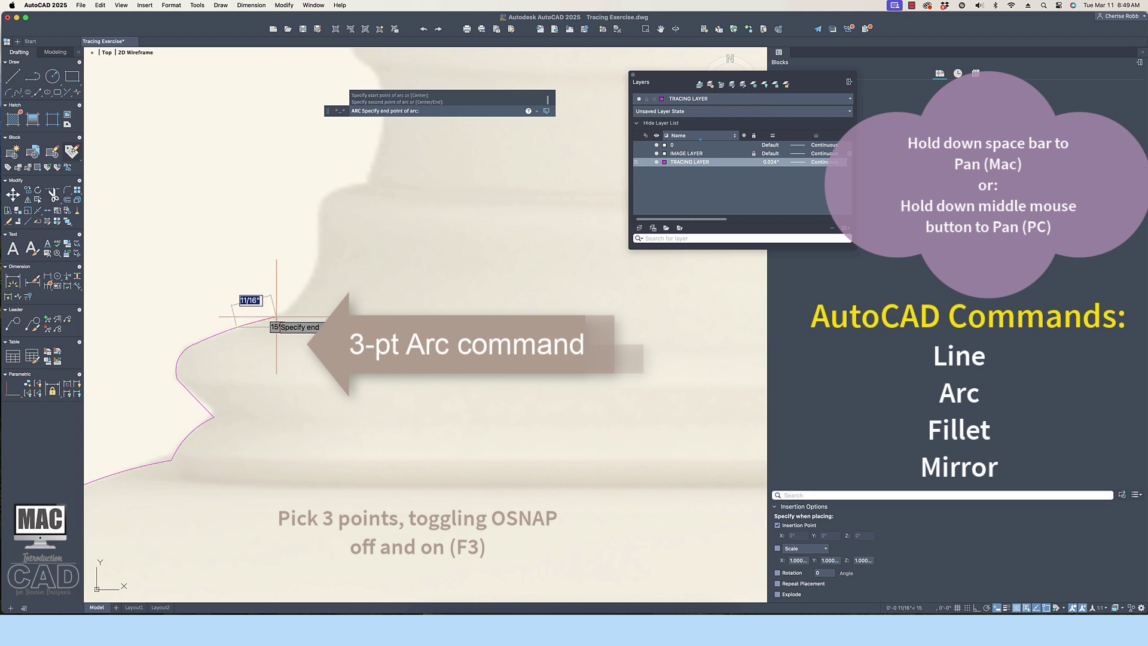
{"action": "left_click", "coordinate": [318, 250]}
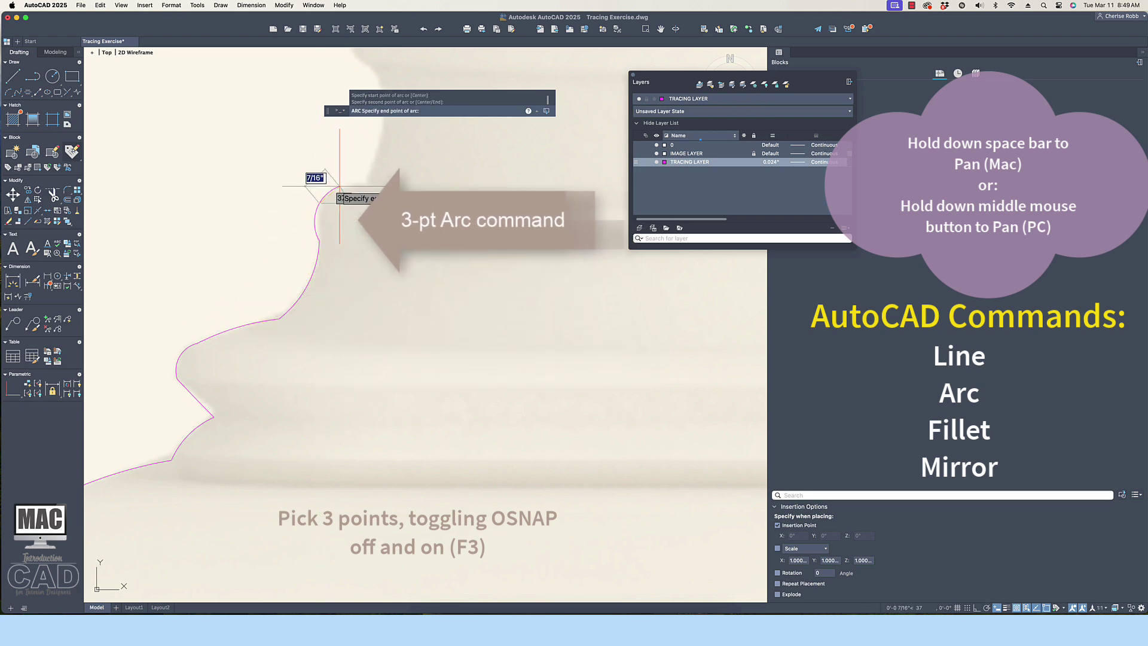
{"action": "key", "text": "Escape"}
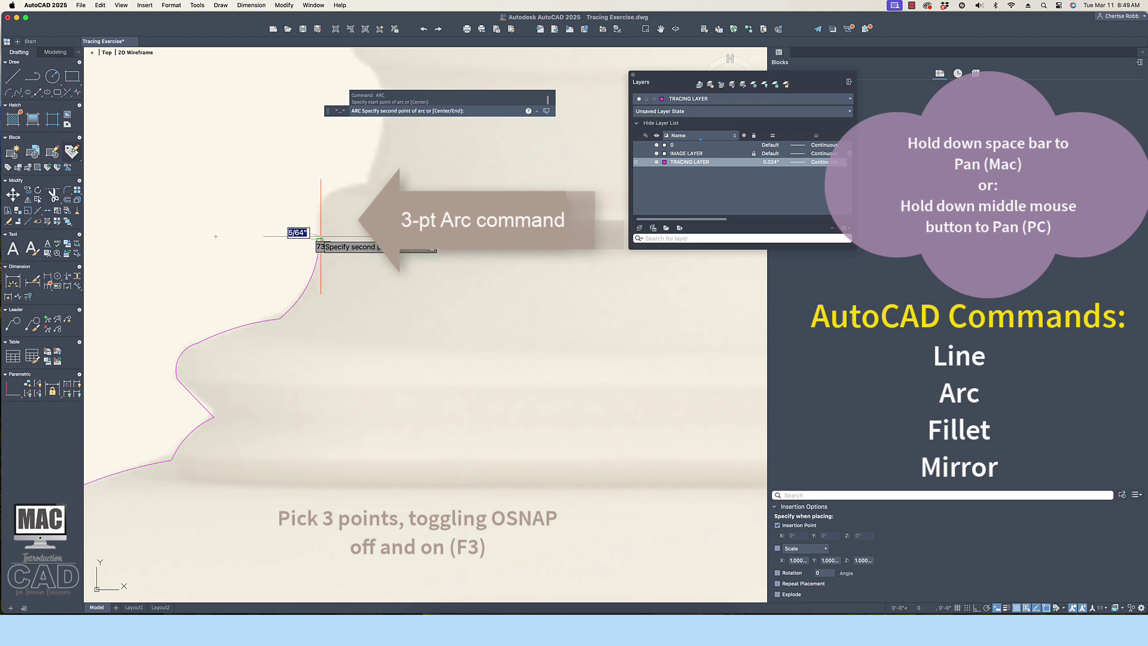
{"action": "left_click", "coordinate": [318, 221]}
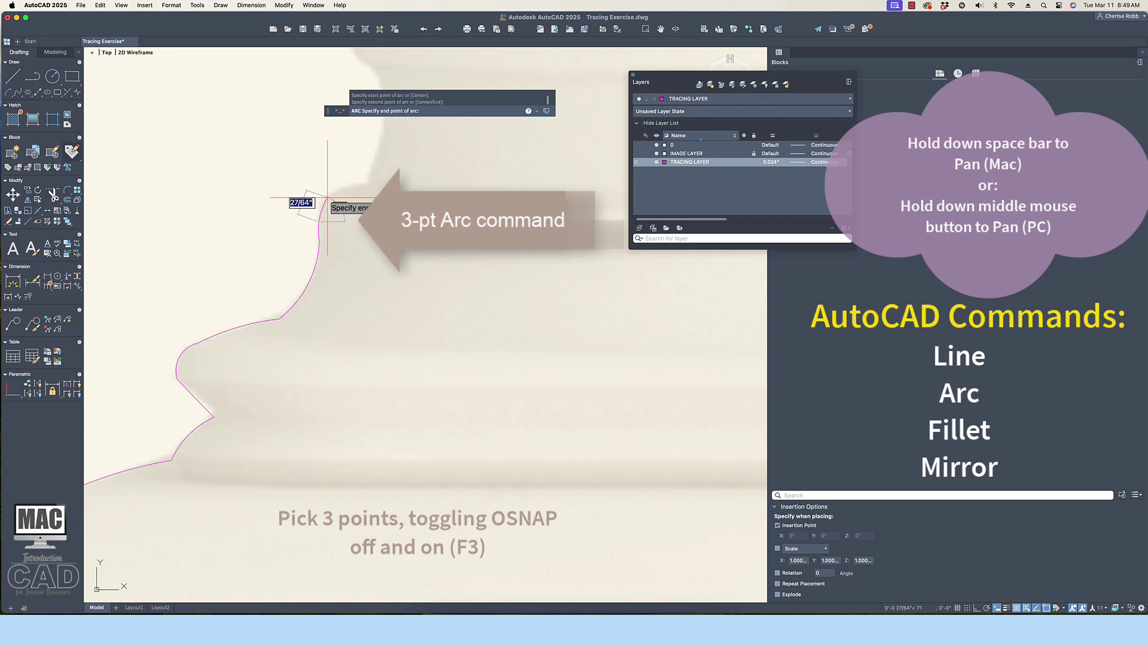
{"action": "left_click", "coordinate": [327, 198]}
{"action": "key", "text": "Return"}
{"action": "mouse_move", "coordinate": [367, 185]}
{"action": "middle_mouse_down"}
{"action": "mouse_move", "coordinate": [367, 285]}
{"action": "mouse_move", "coordinate": [333, 399]}
{"action": "middle_mouse_up"}
- Continue tracing the moulding profile with several more 3-point arcs
{"action": "key", "text": "Return"}
{"action": "left_click", "coordinate": [331, 393]}
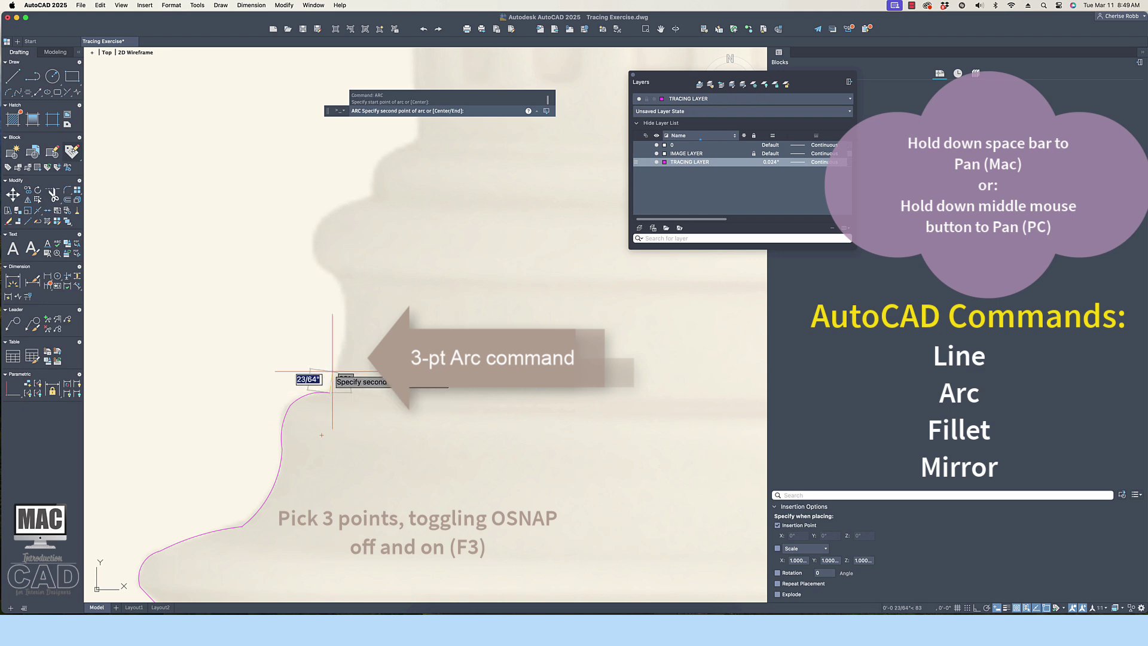
{"action": "left_click", "coordinate": [334, 372]}
{"action": "left_click", "coordinate": [344, 339]}
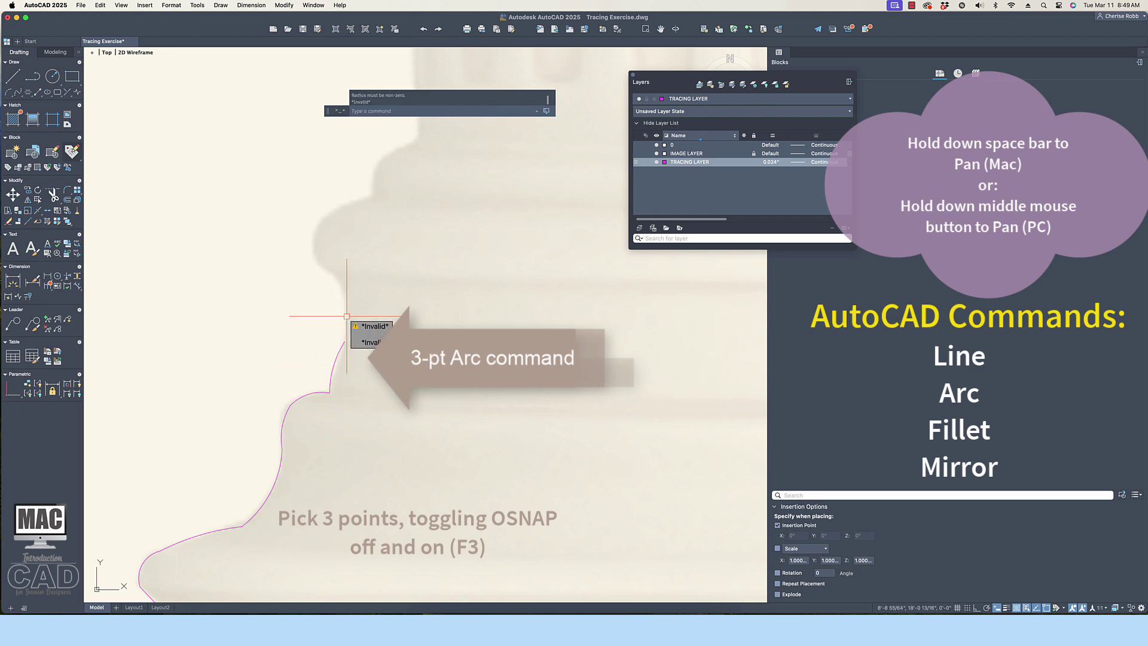
{"action": "left_click", "coordinate": [346, 312]}
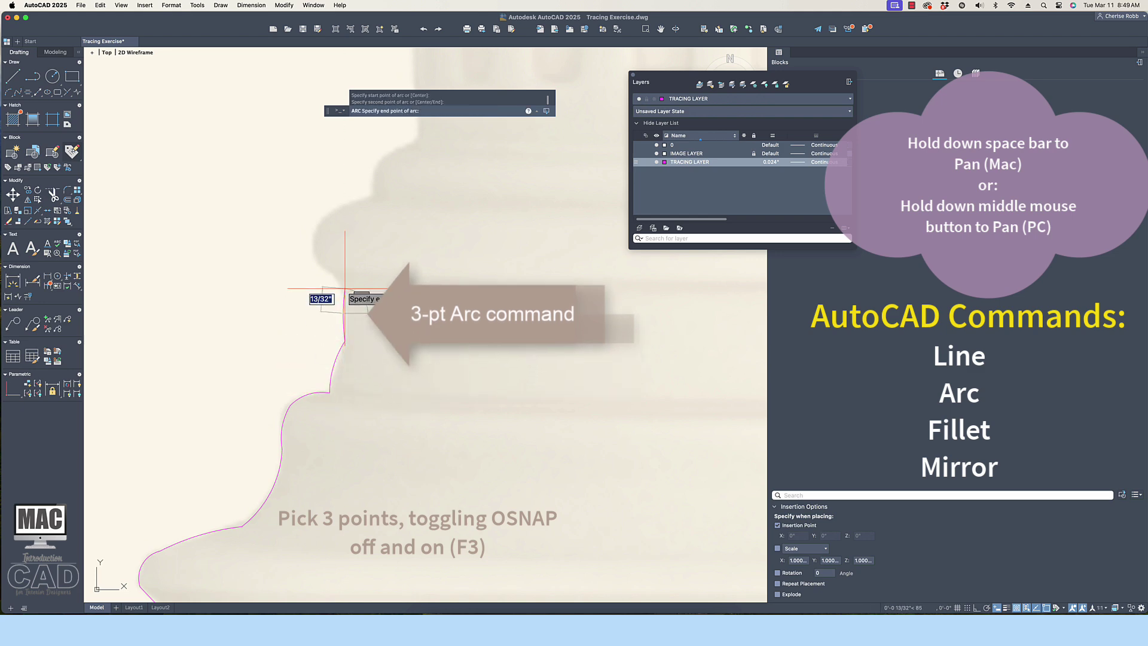
{"action": "left_click", "coordinate": [345, 293]}
{"action": "key", "text": "Return"}
{"action": "left_click", "coordinate": [344, 287]}
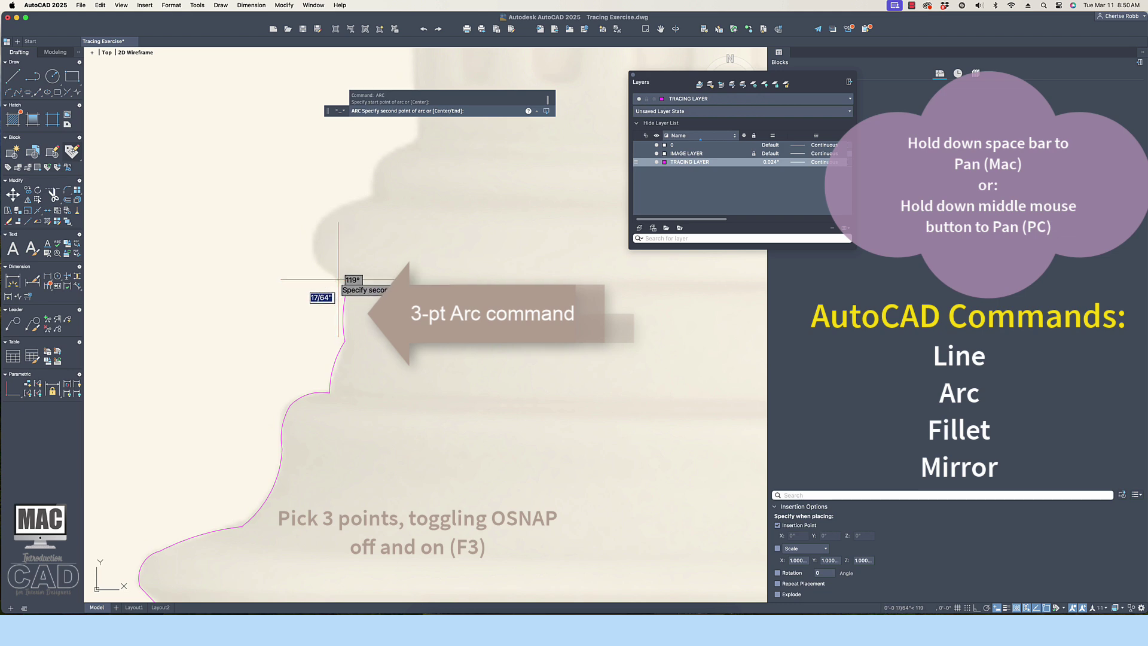
{"action": "left_click", "coordinate": [317, 258]}
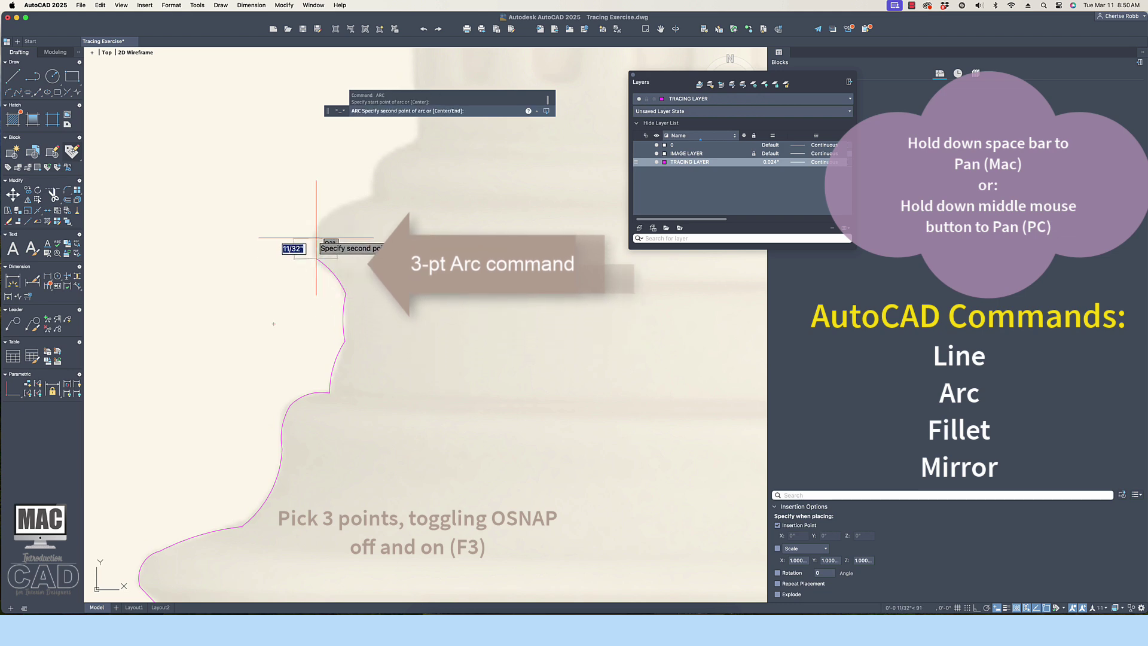
{"action": "left_click", "coordinate": [326, 207]}
{"action": "left_click", "coordinate": [371, 196]}
{"action": "middle_click_drag", "start_coordinate": [388, 230], "coordinate": [308, 371]}
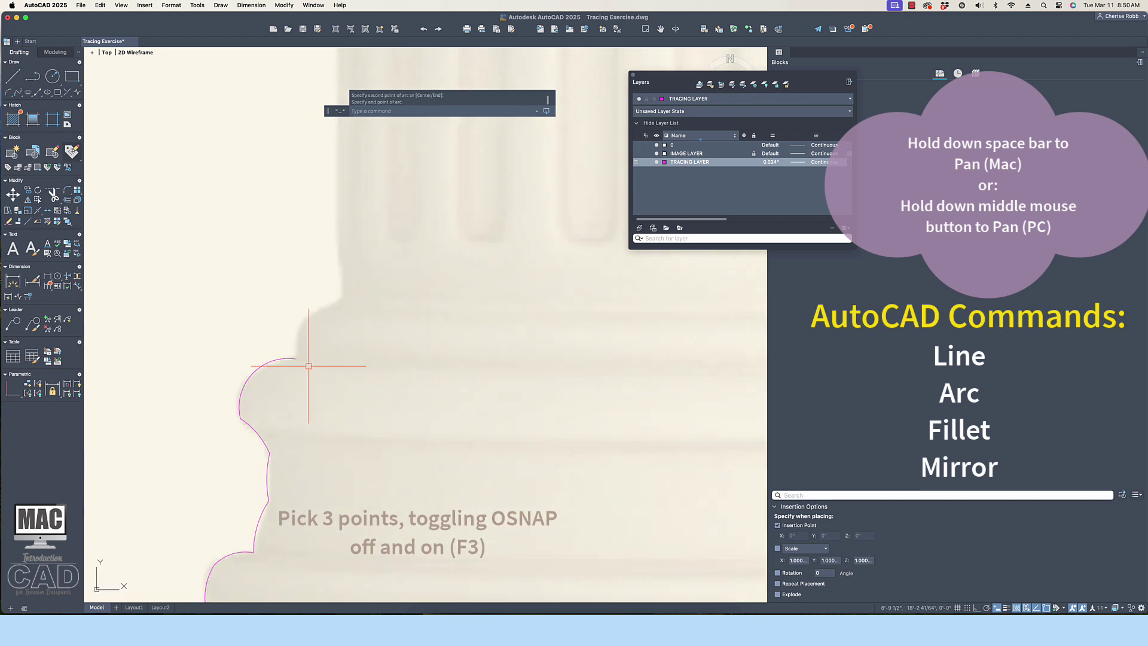
- Finish the moulding with a final arc reaching the top of the base
{"action": "key", "text": "Return"}
{"action": "left_click", "coordinate": [296, 361]}
{"action": "left_click", "coordinate": [302, 333]}
{"action": "left_click", "coordinate": [339, 304]}
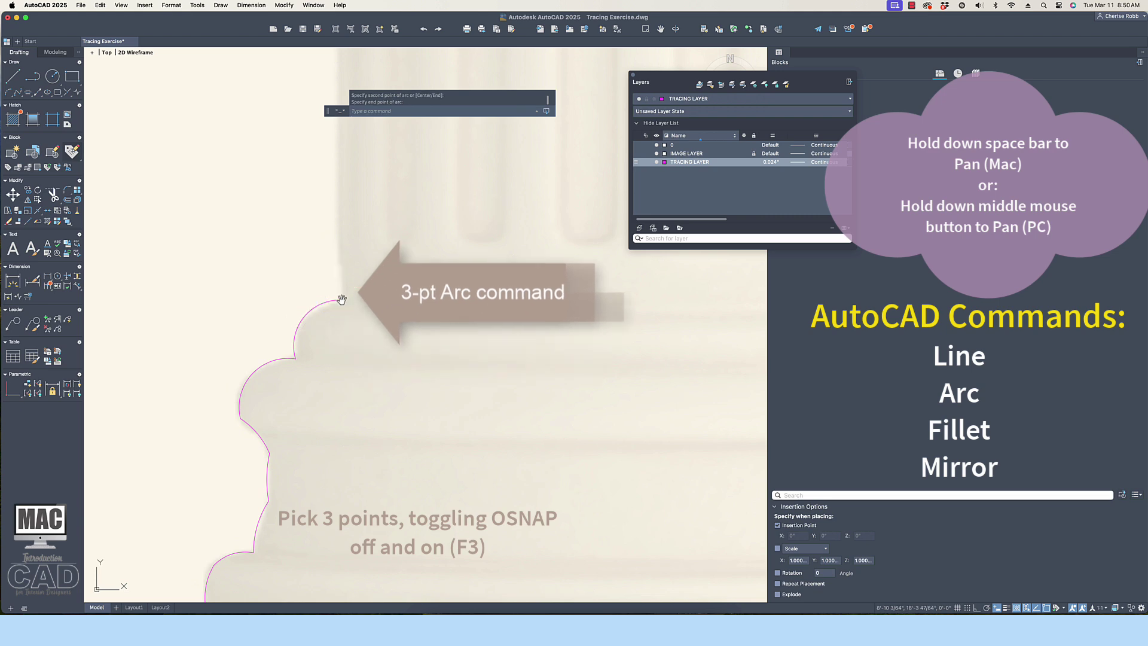
{"action": "middle_click_drag", "start_coordinate": [339, 304], "coordinate": [257, 339]}
{"action": "type", "text": "l"}
{"action": "key", "text": "Return"}
- Draw a vertical line from the arc's top end up the shaft's left edge
{"action": "left_click", "coordinate": [284, 481]}
{"action": "scroll", "coordinate": [273, 103], "scroll_direction": "down", "scroll_amount": 5}
{"action": "left_click", "coordinate": [274, 105]}
{"action": "scroll", "coordinate": [259, 257], "scroll_direction": "up", "scroll_amount": 2}
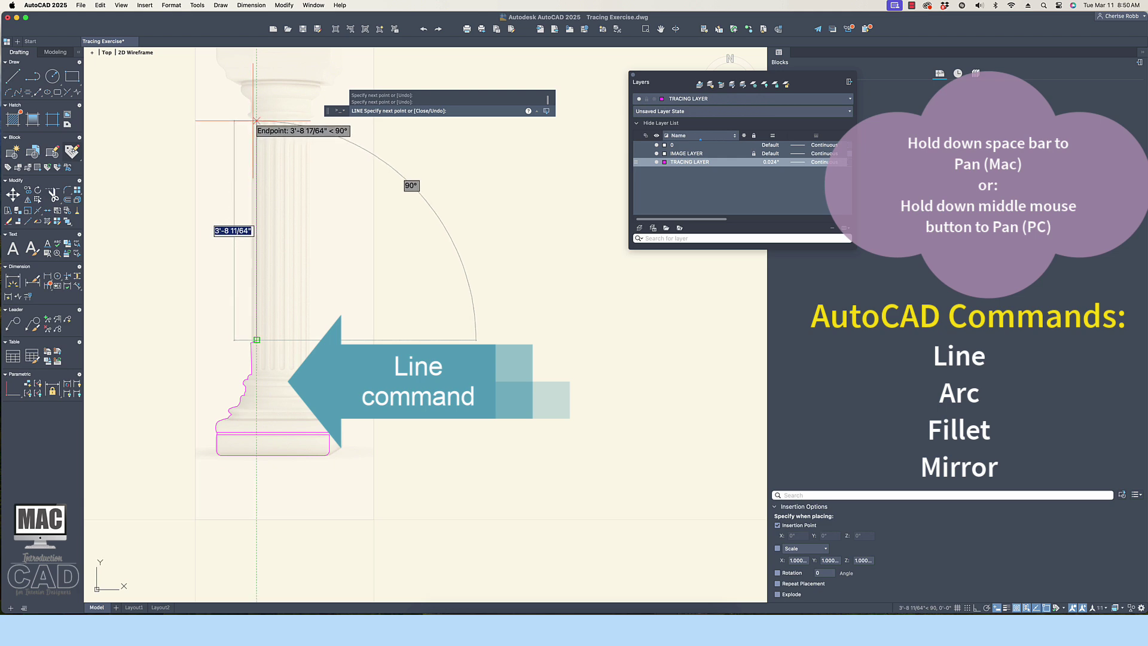
{"action": "left_click", "coordinate": [257, 120]}
{"action": "key", "text": "Escape"}
{"action": "scroll", "coordinate": [292, 351], "scroll_direction": "up", "scroll_amount": 5}
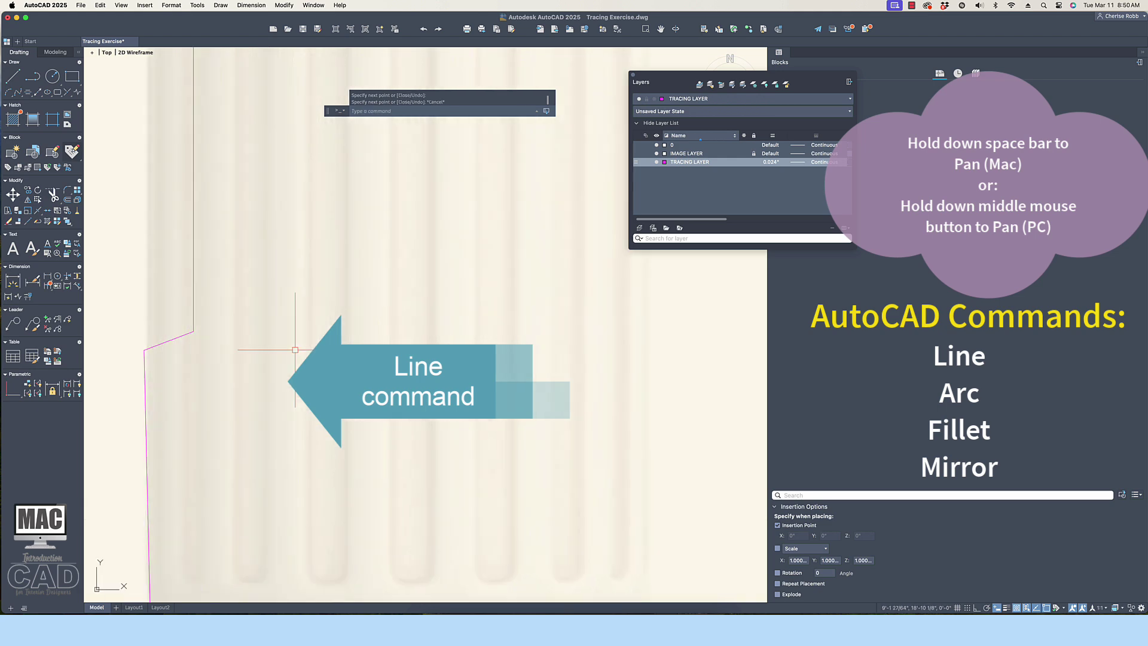
{"action": "scroll", "coordinate": [185, 343], "scroll_direction": "down", "scroll_amount": 5}
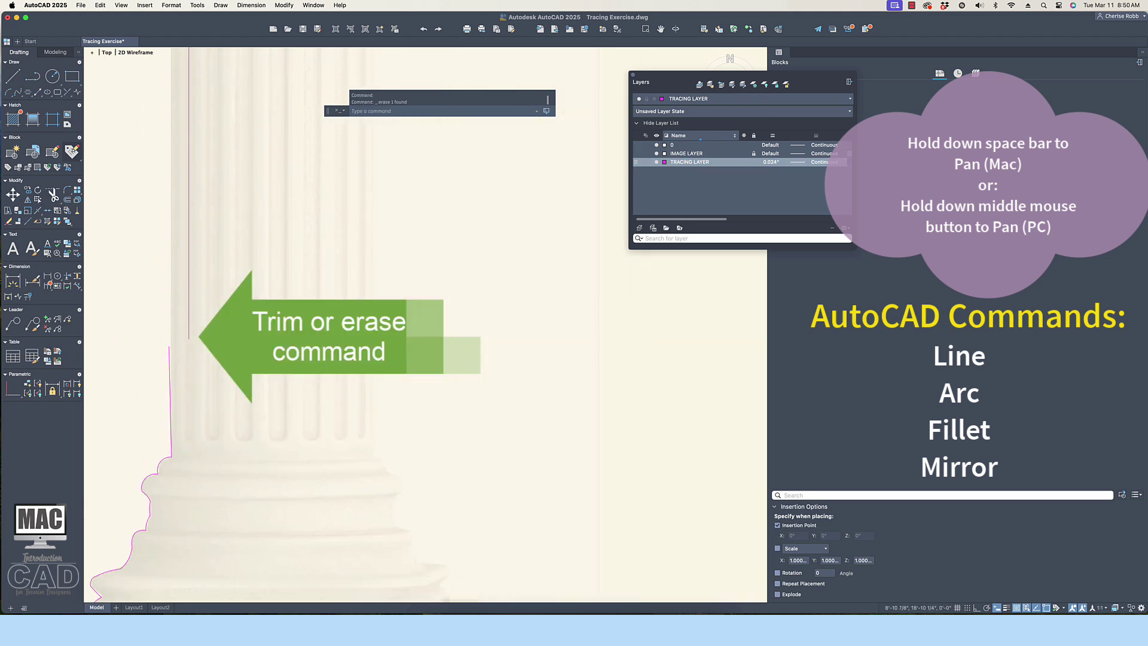
{"action": "scroll", "coordinate": [177, 289], "scroll_direction": "up", "scroll_amount": 2}
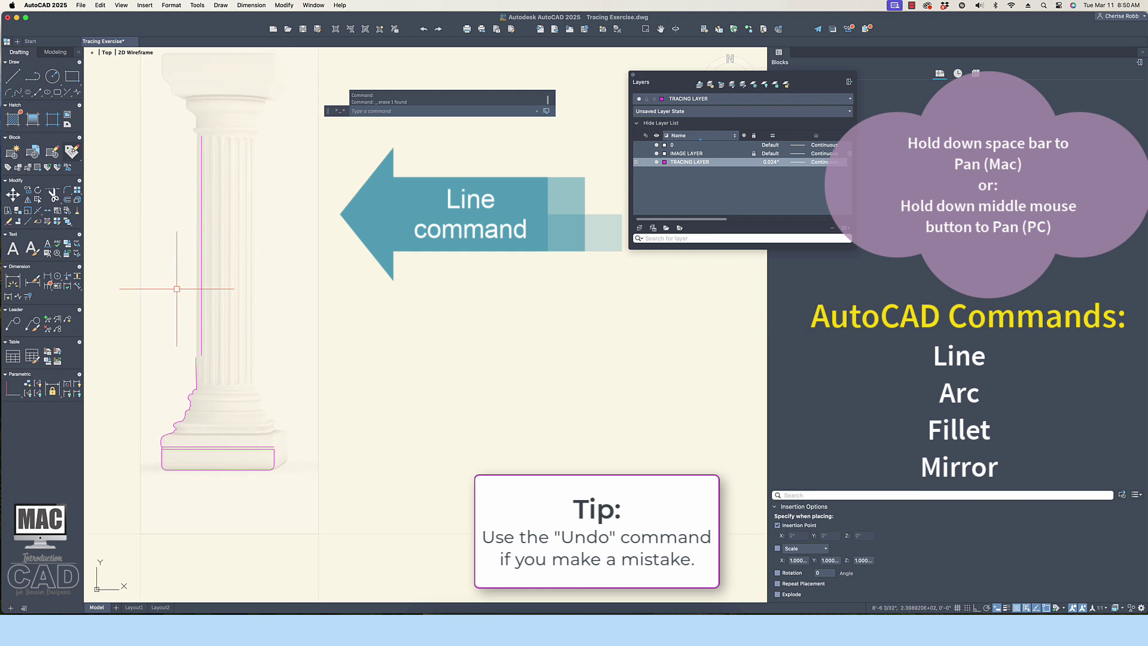
- Draw a horizontal line across the shaft top where it meets the capital
{"action": "left_click", "coordinate": [193, 136]}
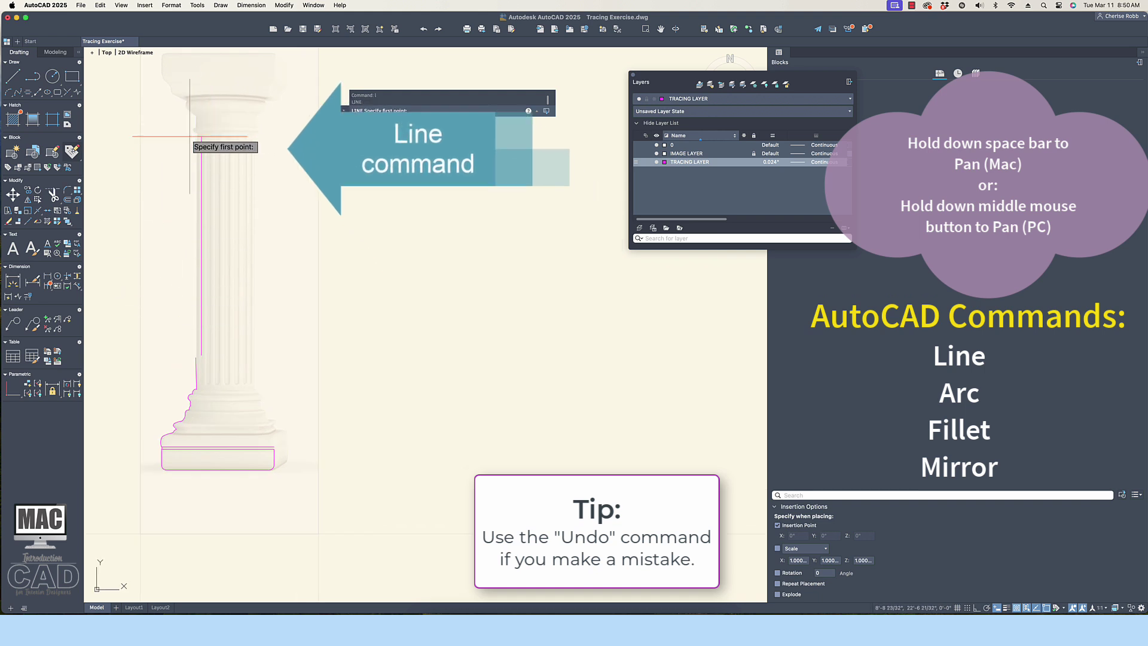
{"action": "left_click", "coordinate": [312, 137]}
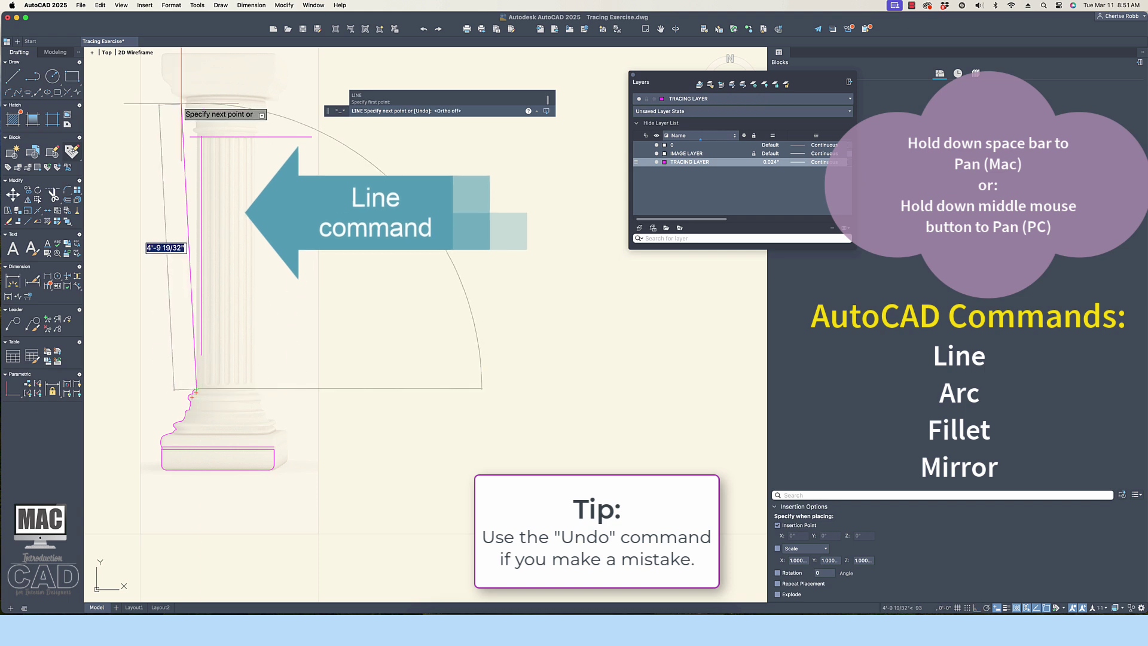
{"action": "left_click", "coordinate": [181, 137]}
{"action": "key", "text": "Return"}
{"action": "key", "text": "Escape"}
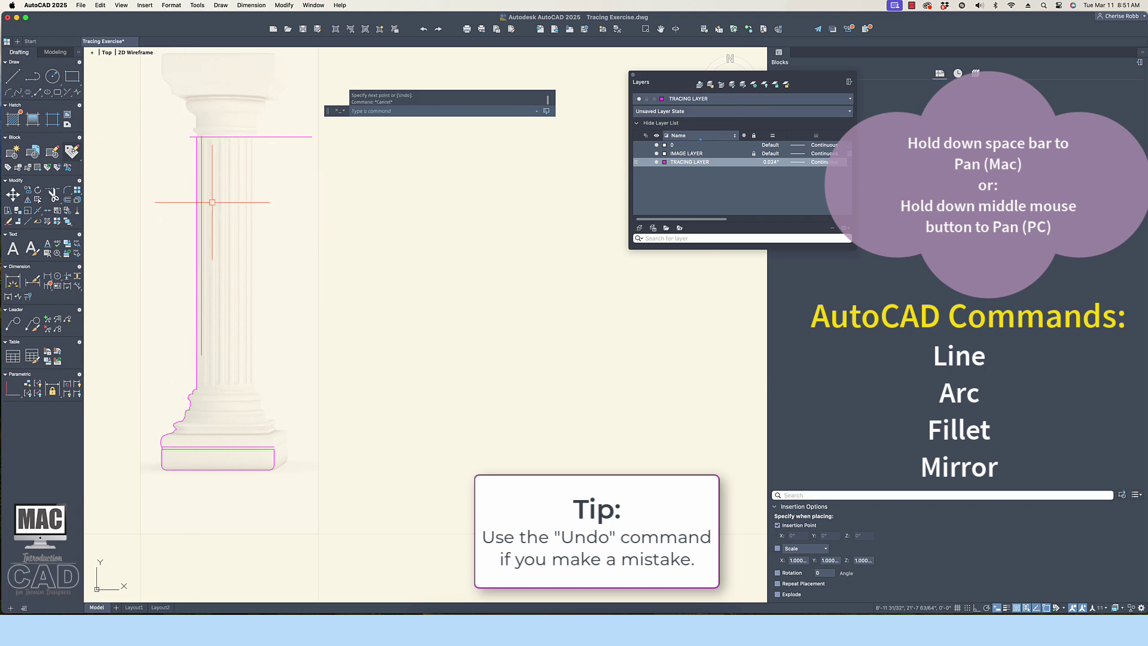
{"action": "scroll", "coordinate": [192, 120], "scroll_direction": "up", "scroll_amount": 7}
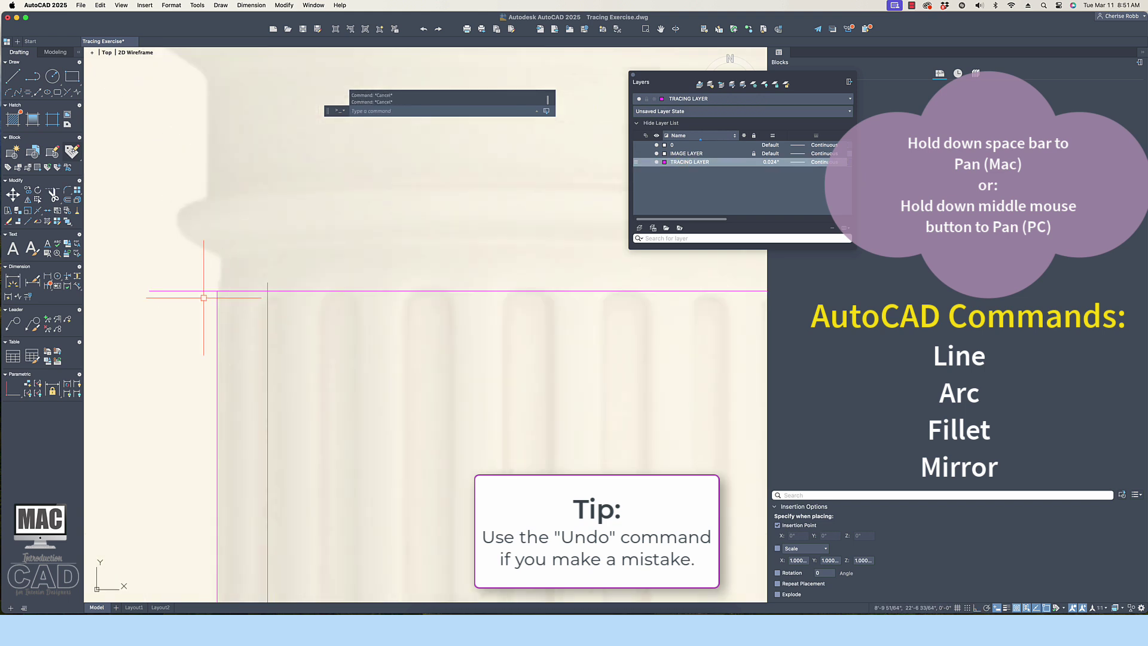
{"action": "type", "text": "tr"}
{"action": "key", "text": "Return"}
{"action": "scroll", "coordinate": [233, 312], "scroll_direction": "up", "scroll_amount": 3}
- Trace the lowest capital molding with a three-point arc rising from the shaft top
{"action": "key", "text": "Return"}
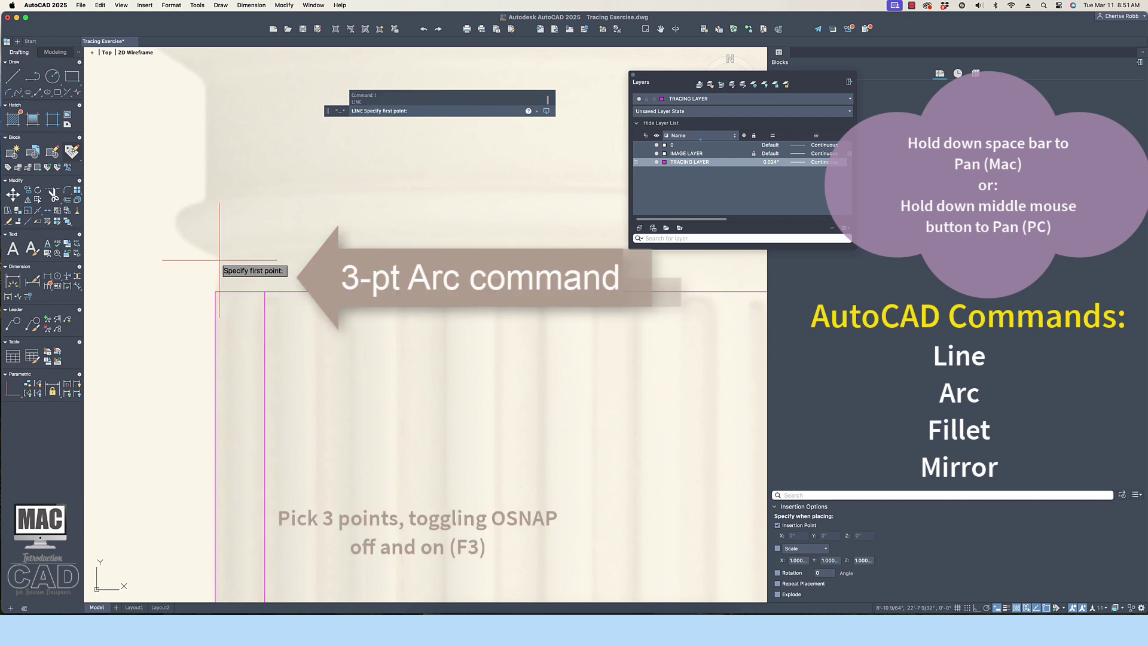
{"action": "type", "text": "arc"}
{"action": "key", "text": "Return"}
{"action": "left_click", "coordinate": [215, 292]}
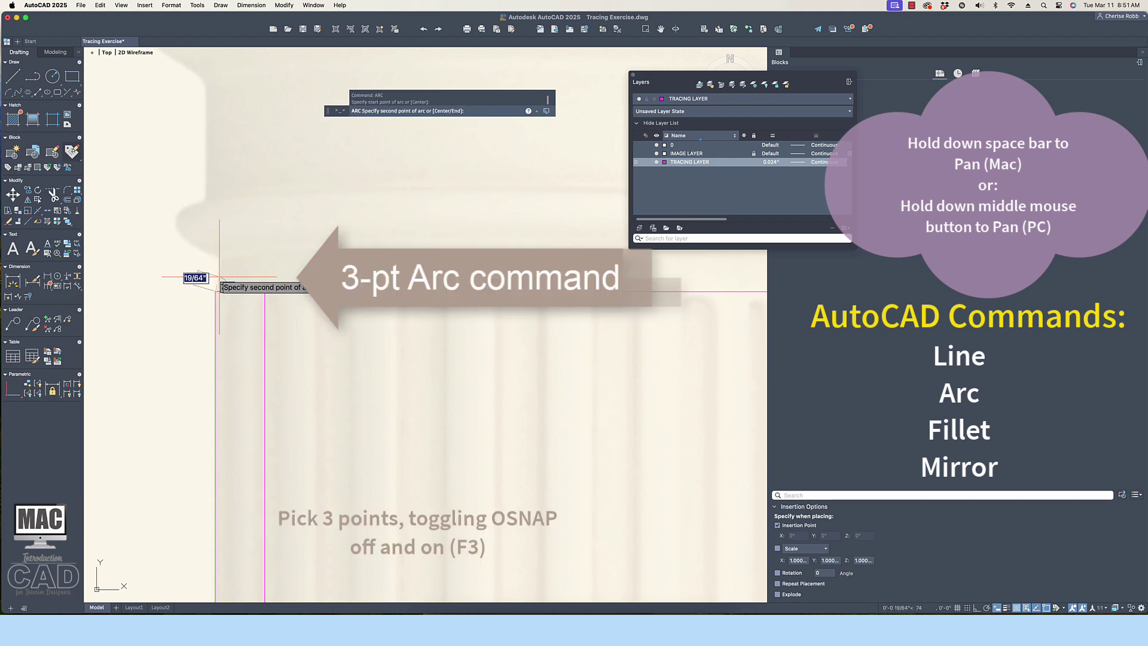
{"action": "left_click", "coordinate": [219, 276]}
{"action": "left_click", "coordinate": [217, 256]}
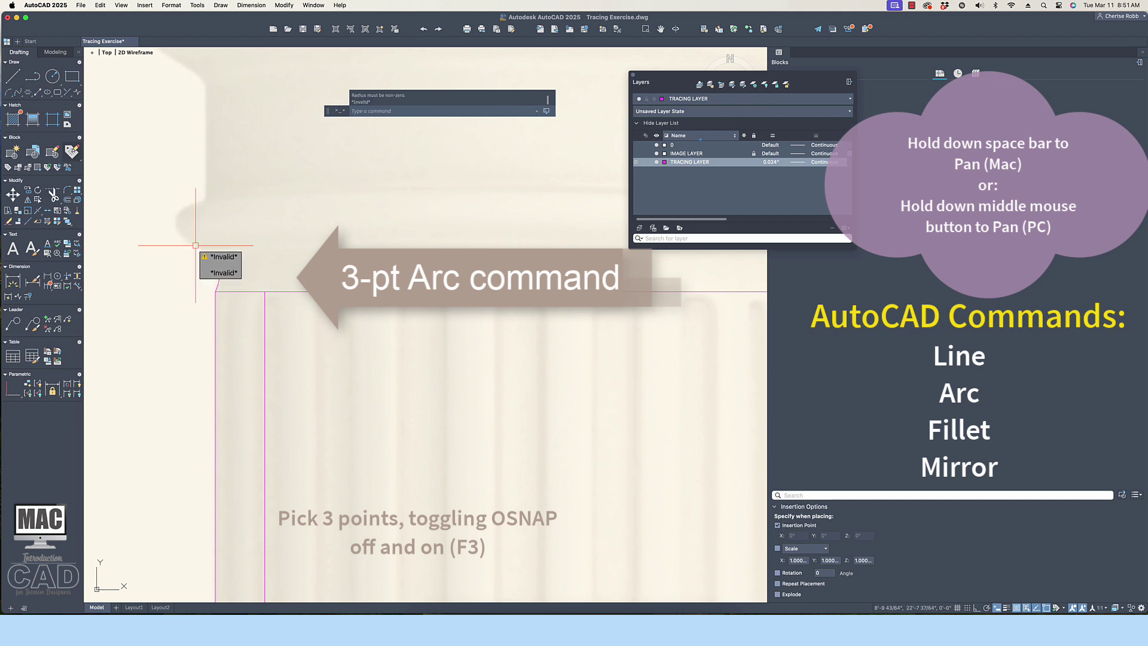
{"action": "key", "text": "Return"}
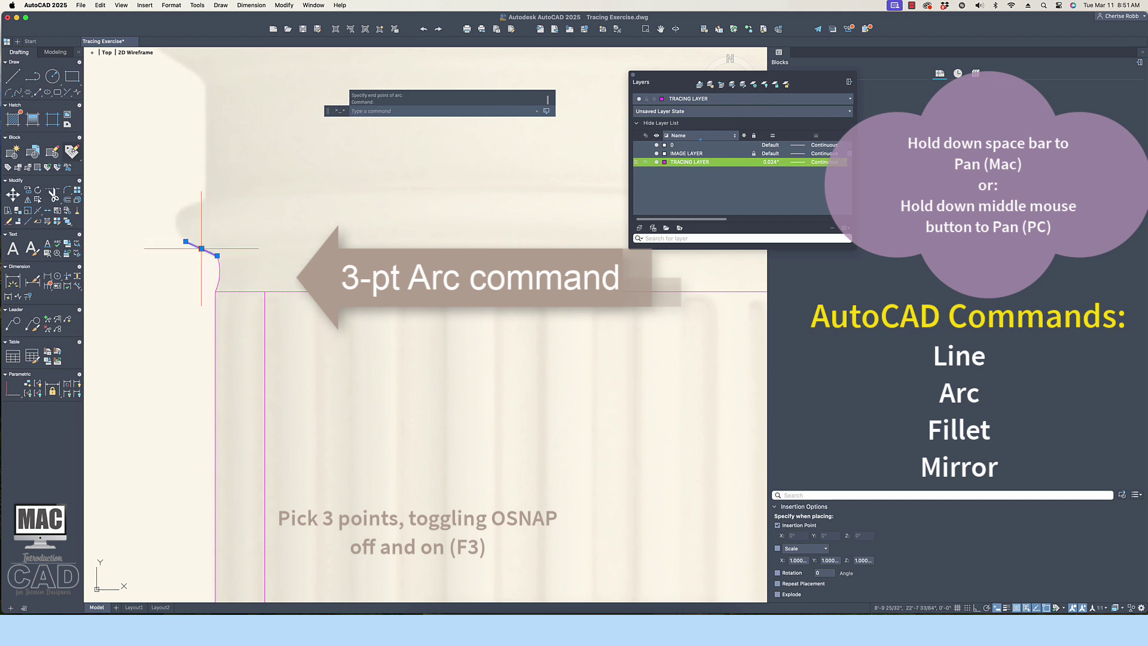
{"action": "type", "text": "a"}
{"action": "key", "text": "Return"}
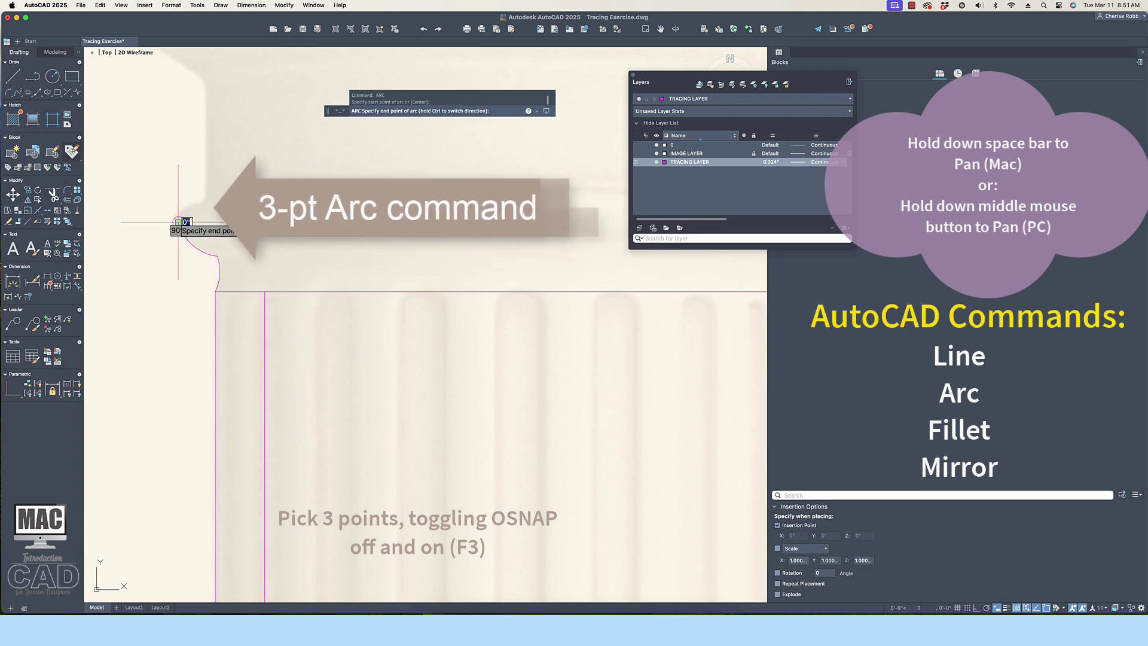
{"action": "left_click", "coordinate": [189, 203]}
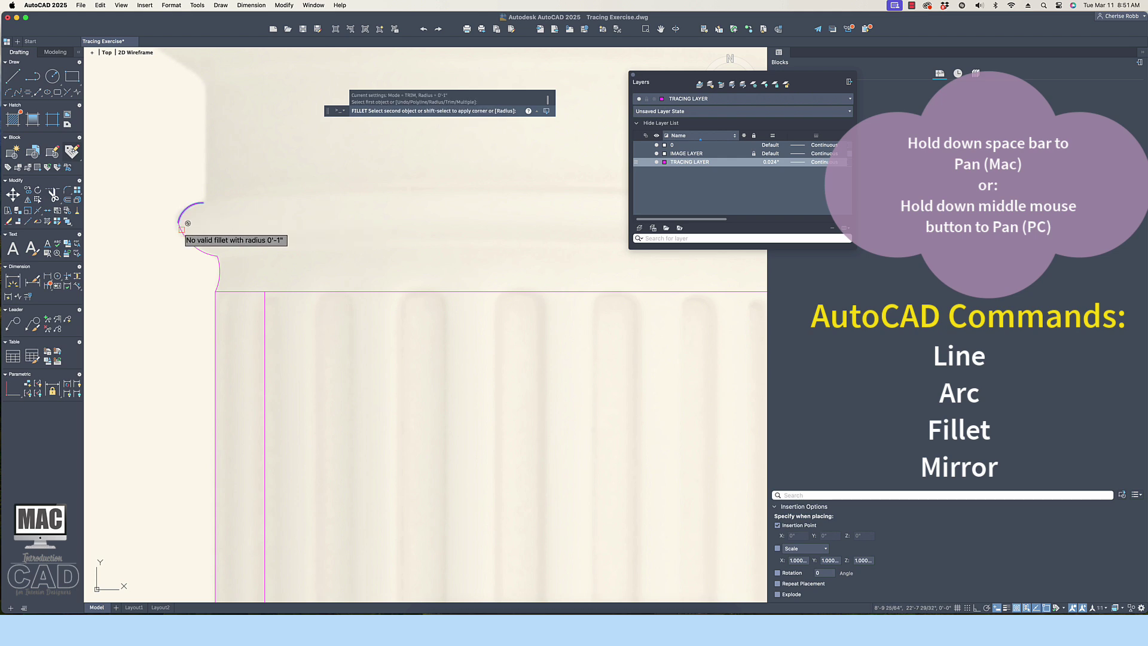
{"action": "key", "text": "Escape"}
- Add a three-point arc up the capital curve, ending at the existing line's endpoint
{"action": "scroll", "coordinate": [182, 229], "scroll_direction": "up", "scroll_amount": 3}
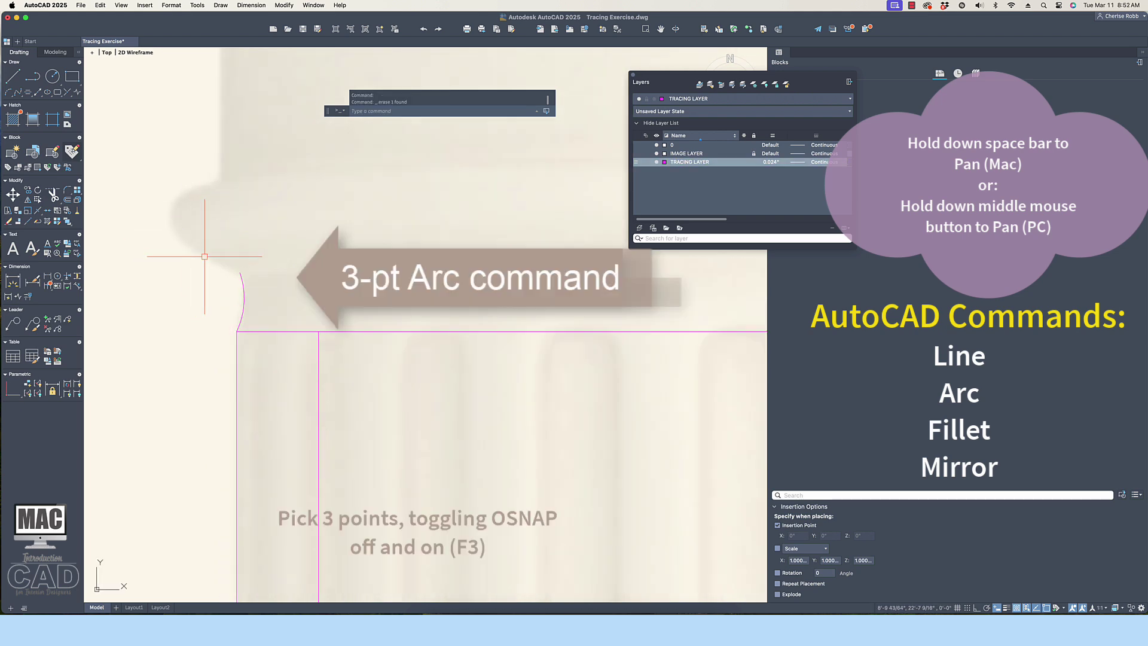
{"action": "type", "text": "arc"}
{"action": "key", "text": "Return"}
{"action": "left_click", "coordinate": [239, 272]}
{"action": "left_click", "coordinate": [200, 250]}
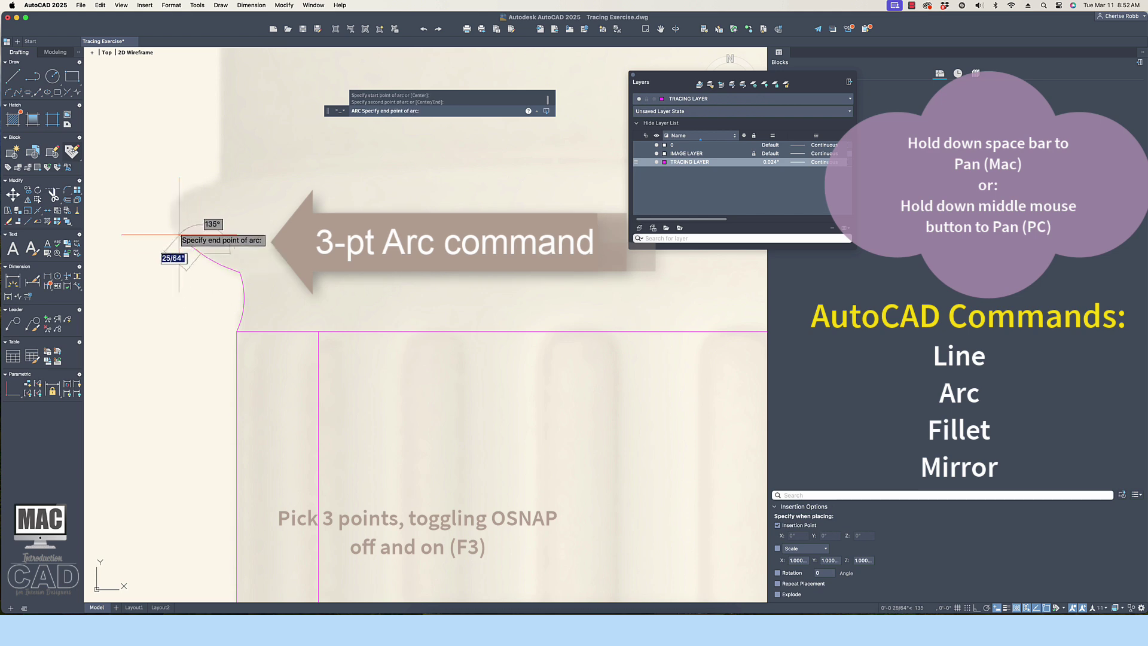
{"action": "left_click", "coordinate": [172, 220]}
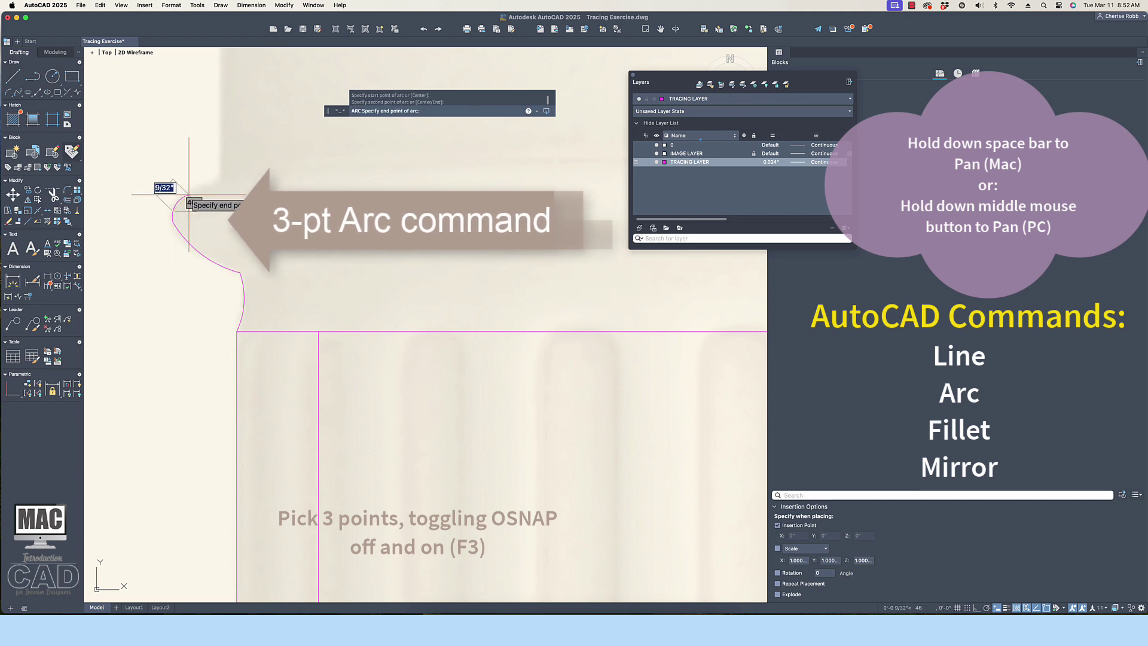
{"action": "scroll", "coordinate": [225, 200], "scroll_direction": "down", "scroll_amount": 1}
{"action": "key", "text": "Return"}
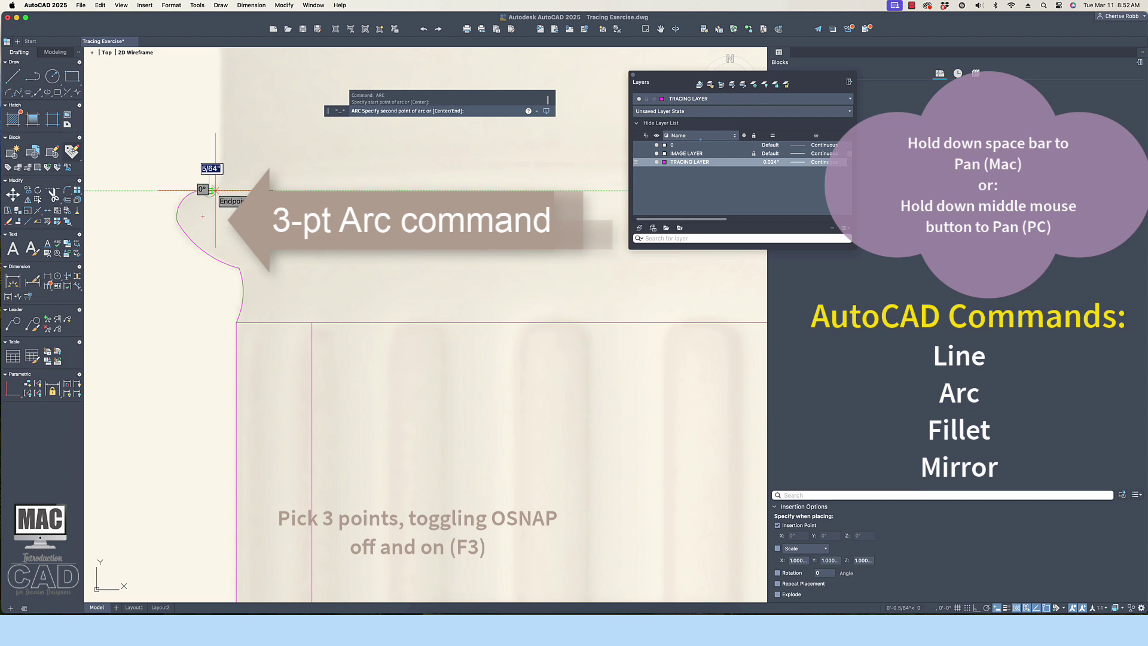
{"action": "key", "text": "F8"}
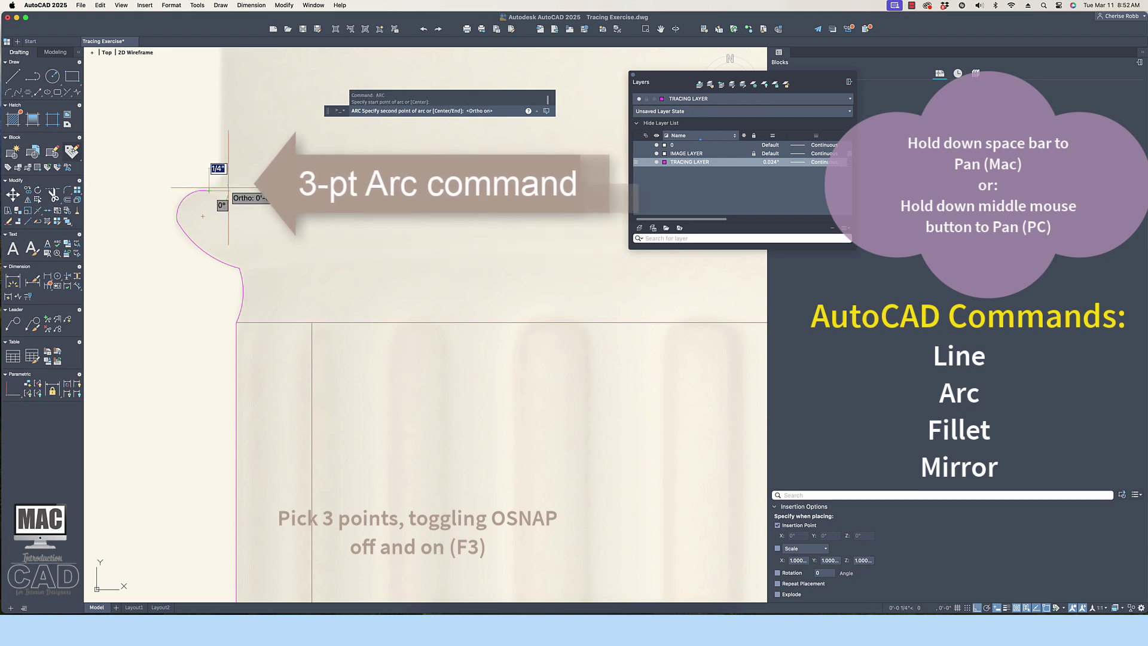
{"action": "key", "text": "F8"}
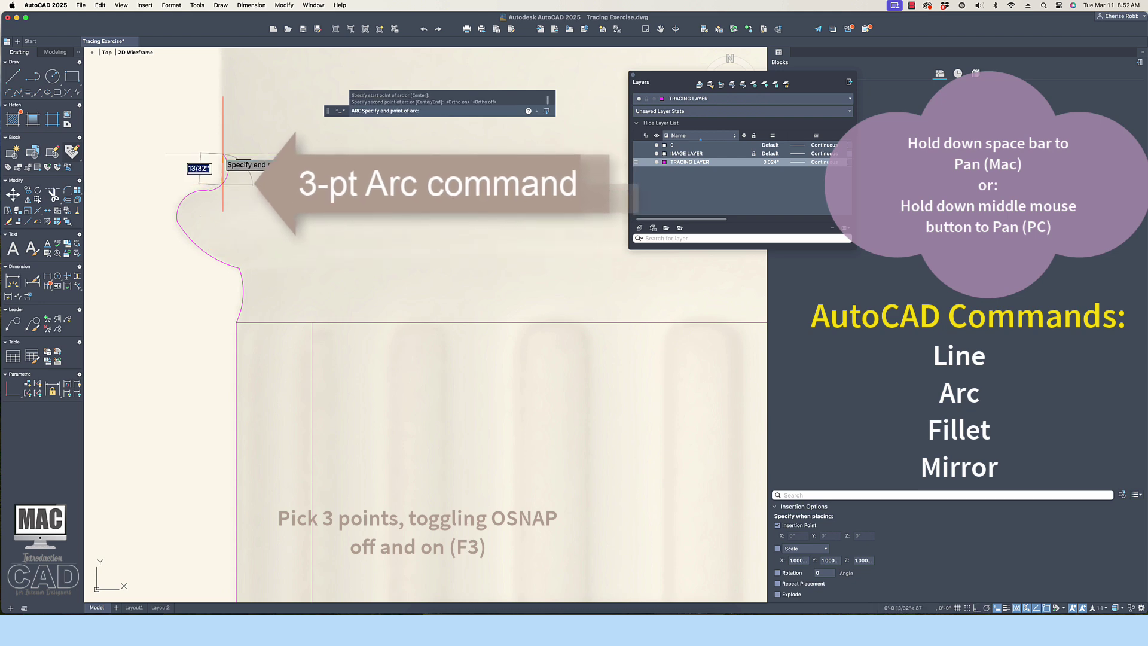
{"action": "left_click", "coordinate": [225, 169]}
{"action": "scroll", "coordinate": [225, 169], "scroll_direction": "down", "scroll_amount": 5}
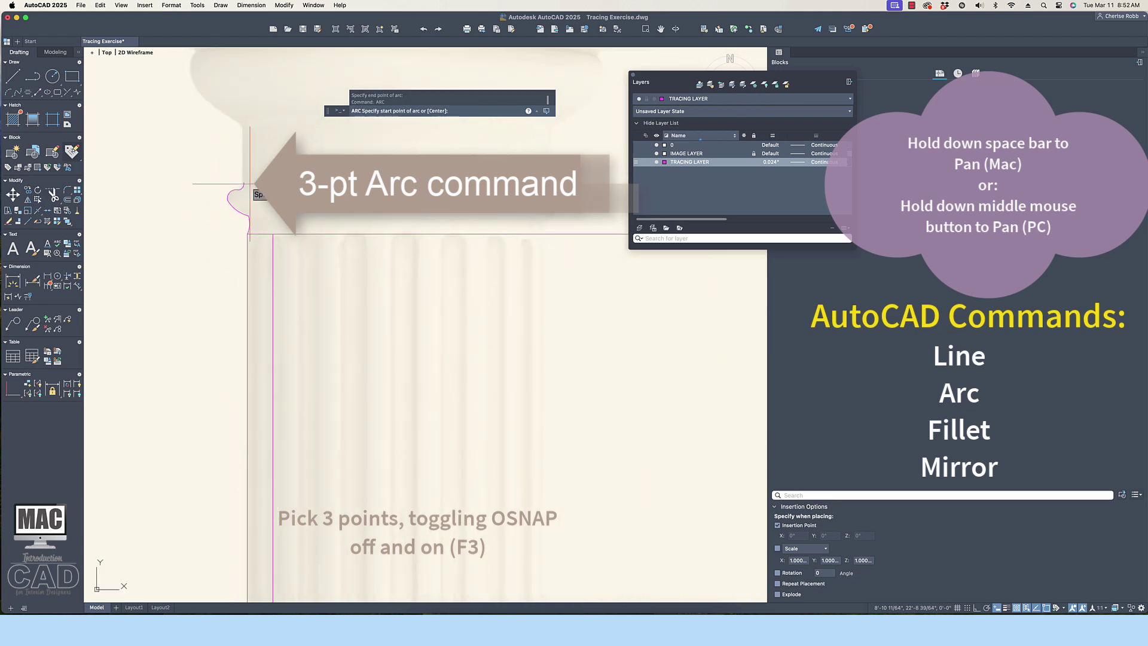
{"action": "type", "text": "l"}
{"action": "key", "text": "Return"}
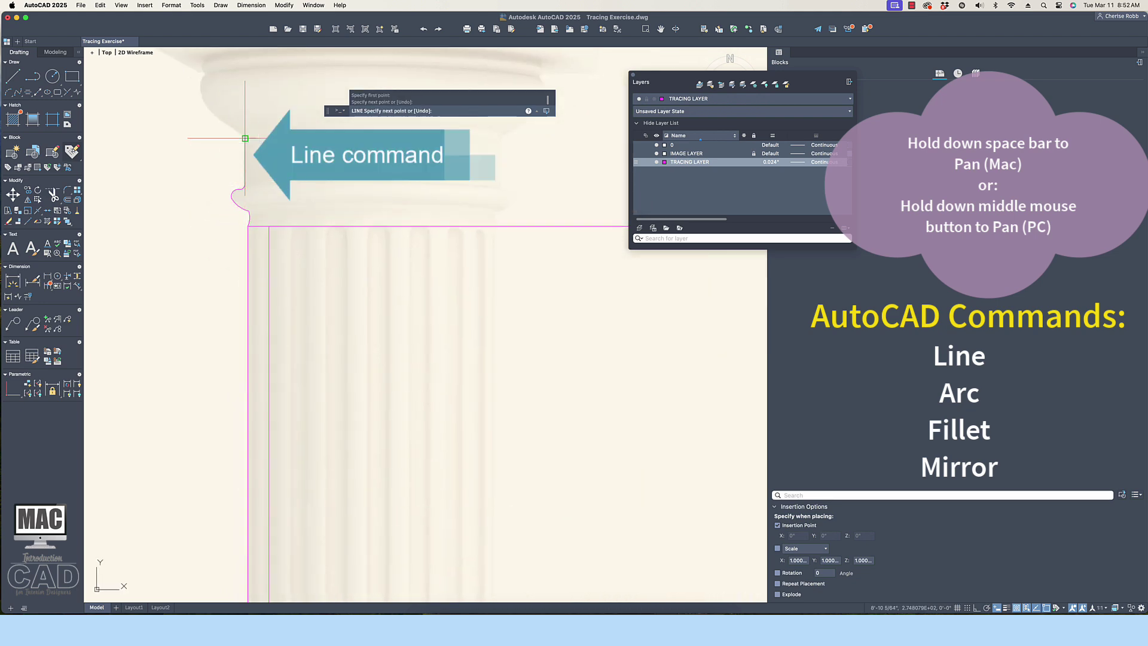
{"action": "key", "text": "Escape"}
{"action": "key", "text": "Escape"}
- Sketch another arc along the upper capital molding
{"action": "middle_click_drag", "start_coordinate": [238, 139], "coordinate": [265, 265]}
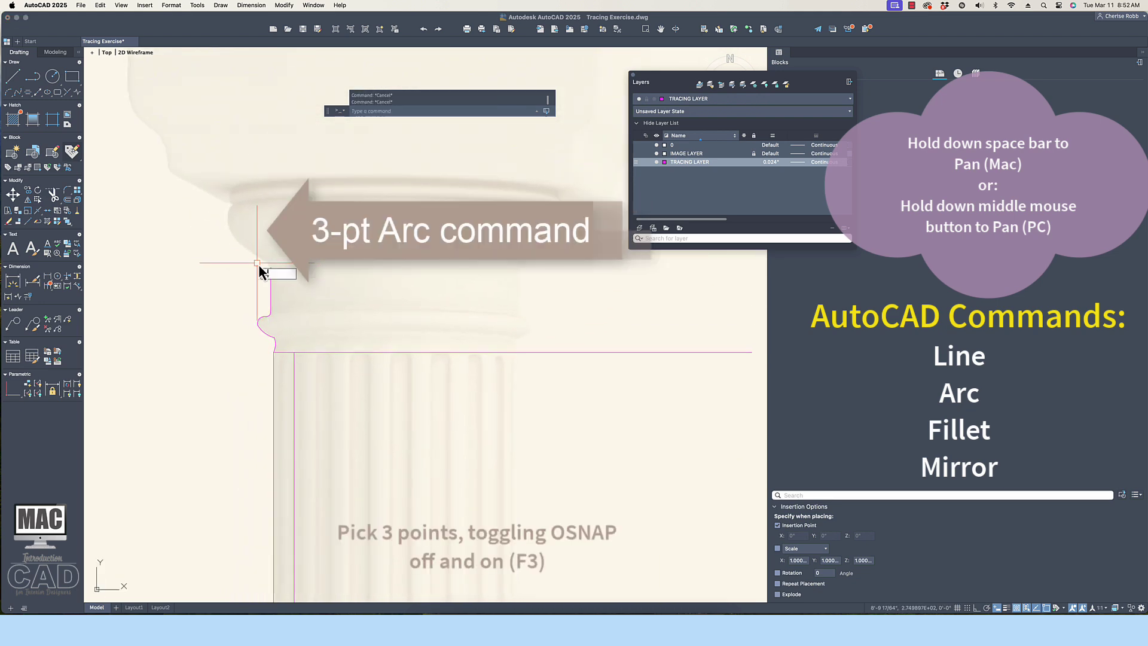
{"action": "type", "text": "arc"}
{"action": "key", "text": "Return"}
{"action": "left_click", "coordinate": [258, 263]}
{"action": "left_click", "coordinate": [256, 227]}
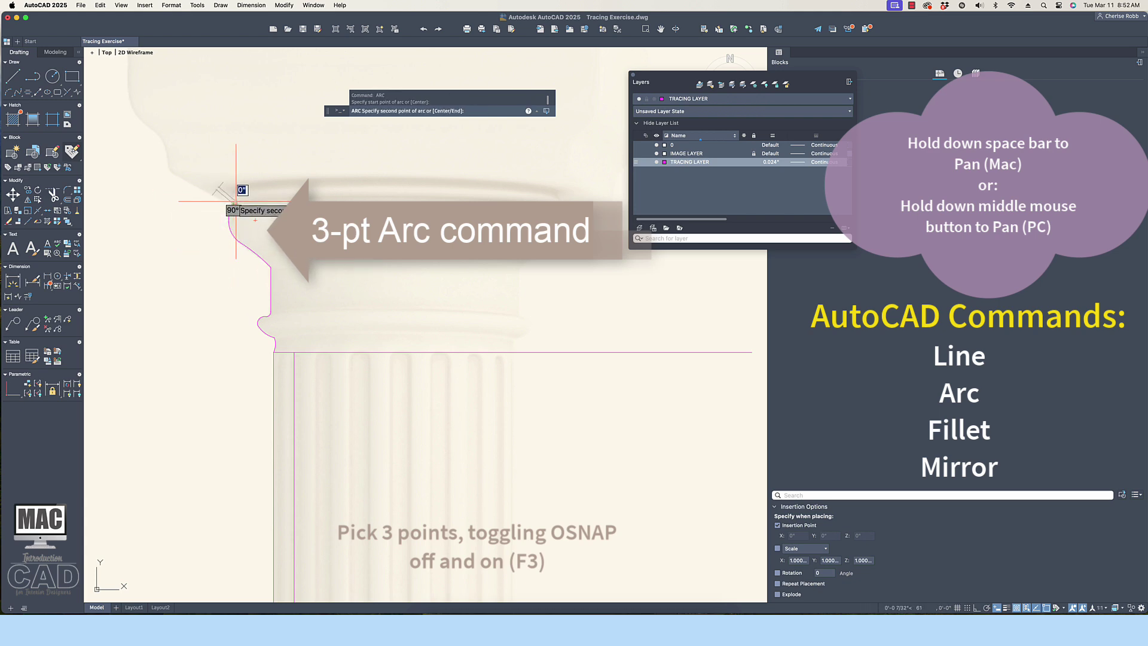
{"action": "left_click", "coordinate": [236, 201]}
{"action": "scroll", "coordinate": [196, 184], "scroll_direction": "down", "scroll_amount": 4}
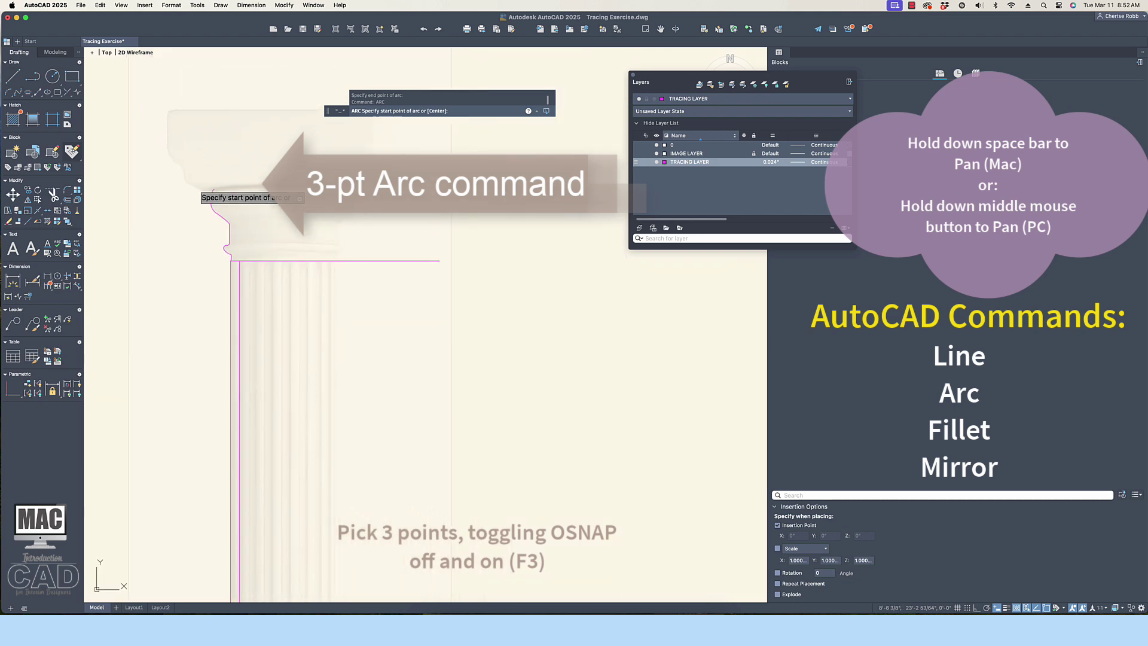
{"action": "key", "text": "Escape"}
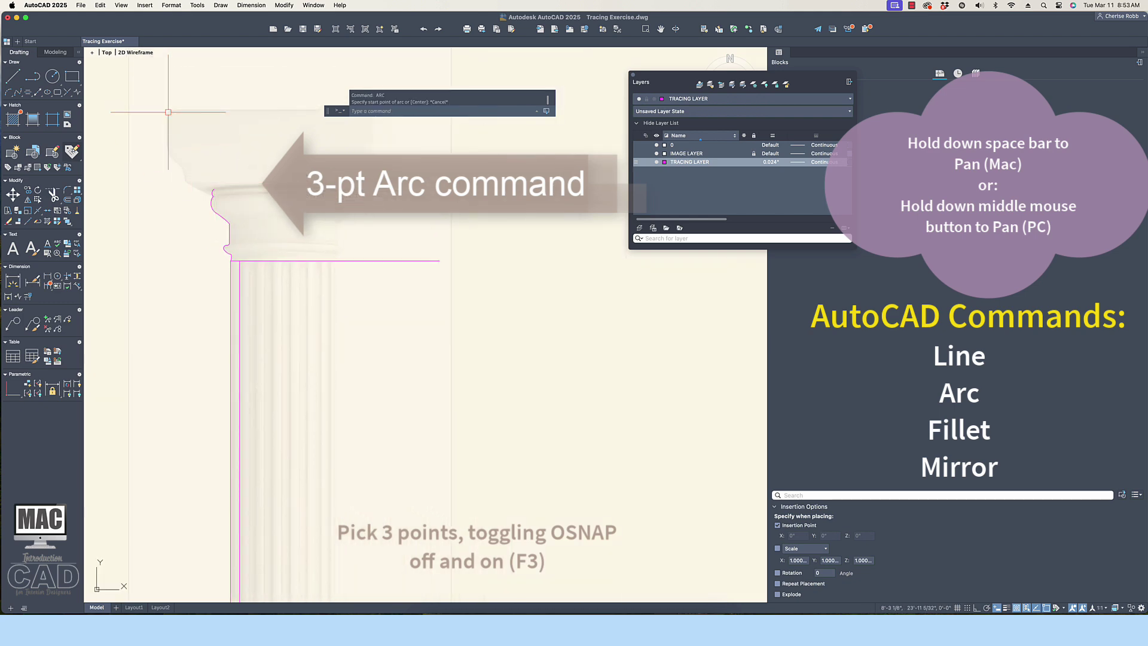
{"action": "type", "text": "l"}
{"action": "key", "text": "Return"}
{"action": "left_click", "coordinate": [168, 119]}
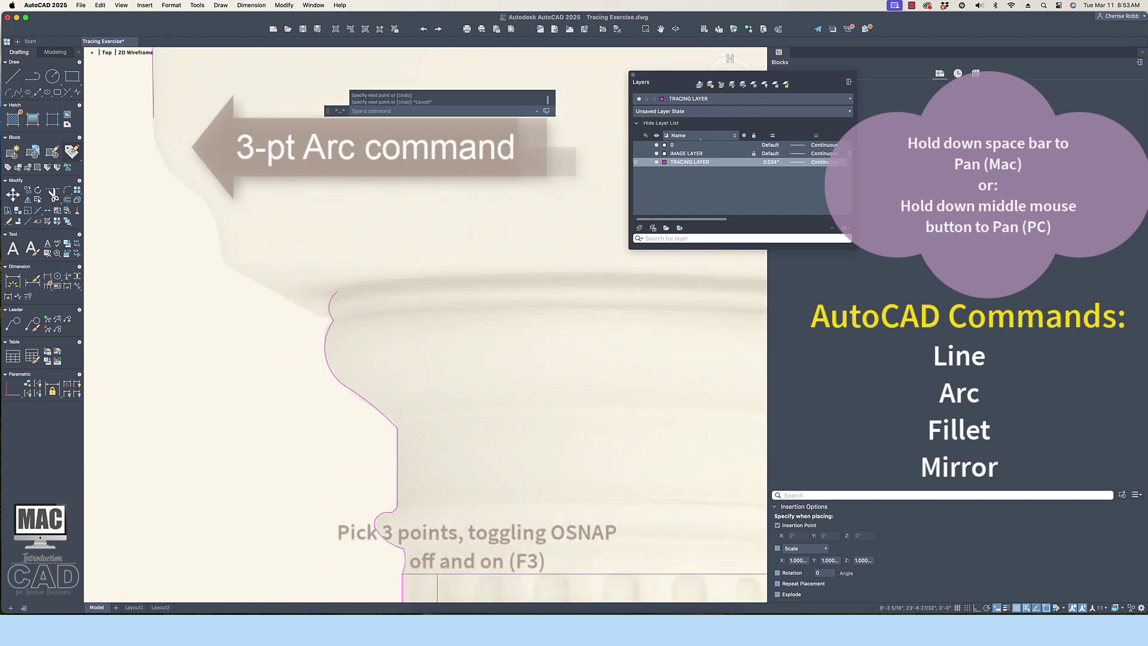
- Draw consecutive three-point arcs down the capital's curved left profile
{"action": "type", "text": "arc"}
{"action": "key", "text": "Return"}
{"action": "left_click", "coordinate": [149, 111]}
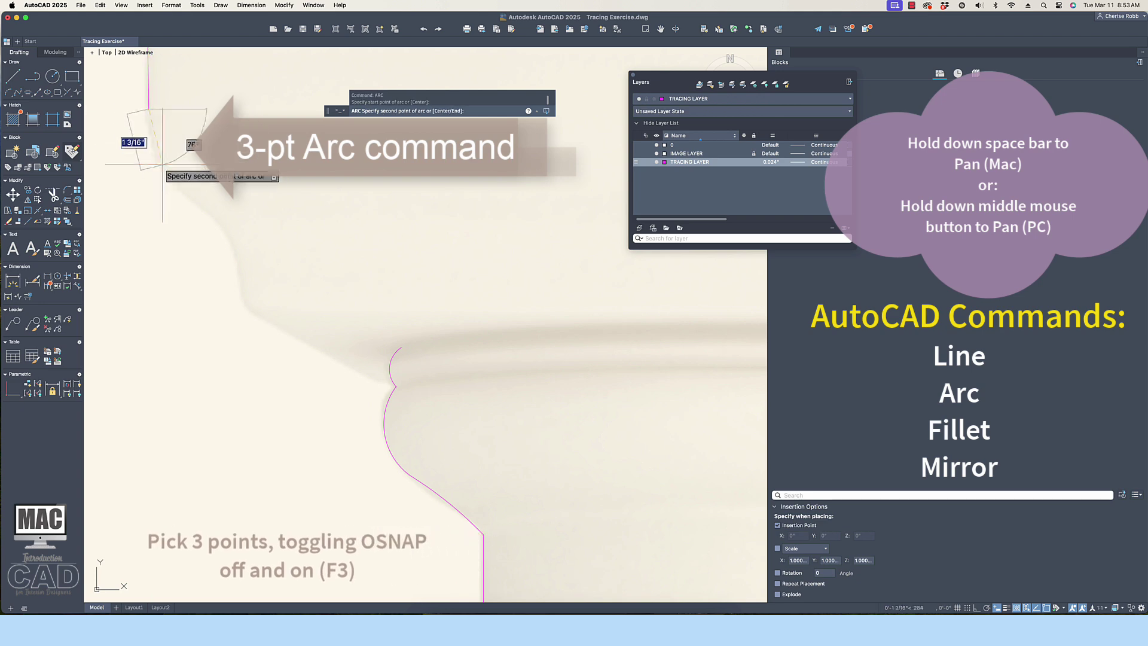
{"action": "left_click", "coordinate": [173, 186]}
{"action": "left_click", "coordinate": [201, 205]}
{"action": "left_click", "coordinate": [204, 215]}
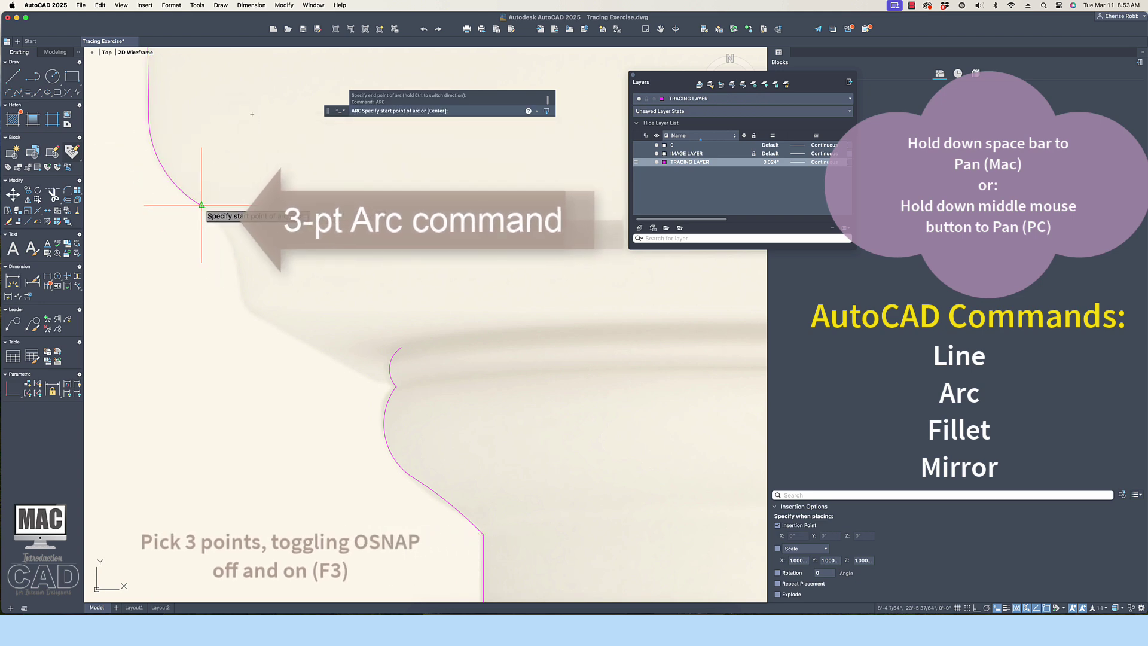
{"action": "left_click", "coordinate": [217, 238]}
{"action": "key", "text": "space"}
{"action": "left_click", "coordinate": [242, 304]}
{"action": "left_click", "coordinate": [310, 345]}
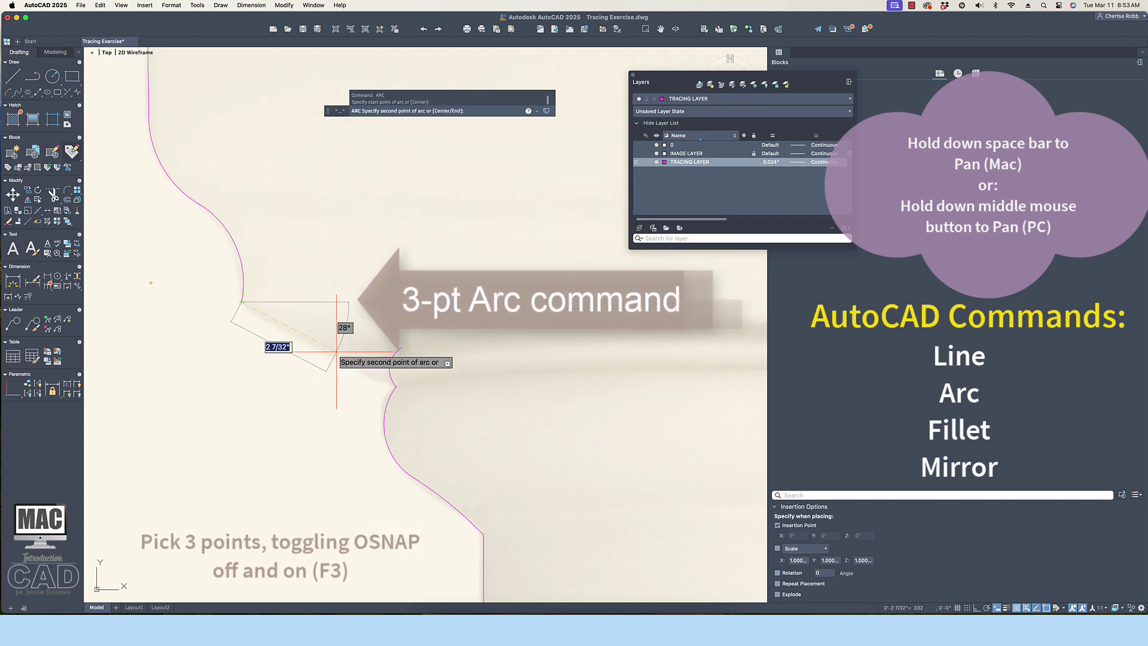
{"action": "key", "text": "Escape"}
- Redraw the misshaped molding arc so it spans correctly to the capital edge
{"action": "scroll", "coordinate": [402, 347], "scroll_direction": "down", "scroll_amount": 5}
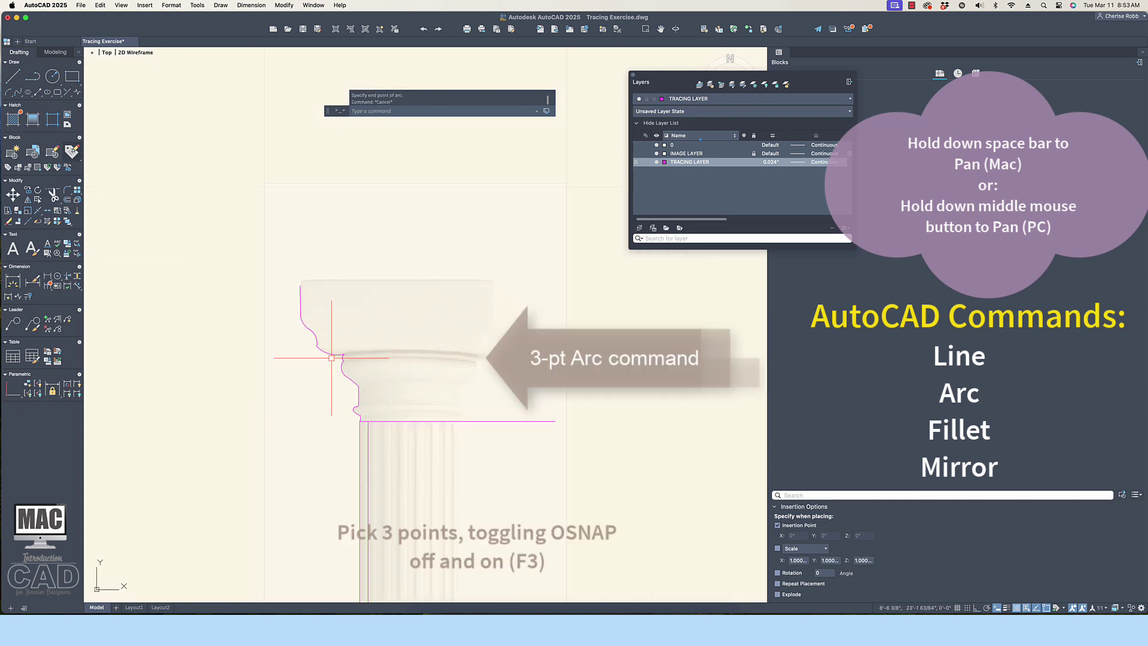
{"action": "scroll", "coordinate": [331, 293], "scroll_direction": "up", "scroll_amount": 1}
{"action": "key", "text": "space"}
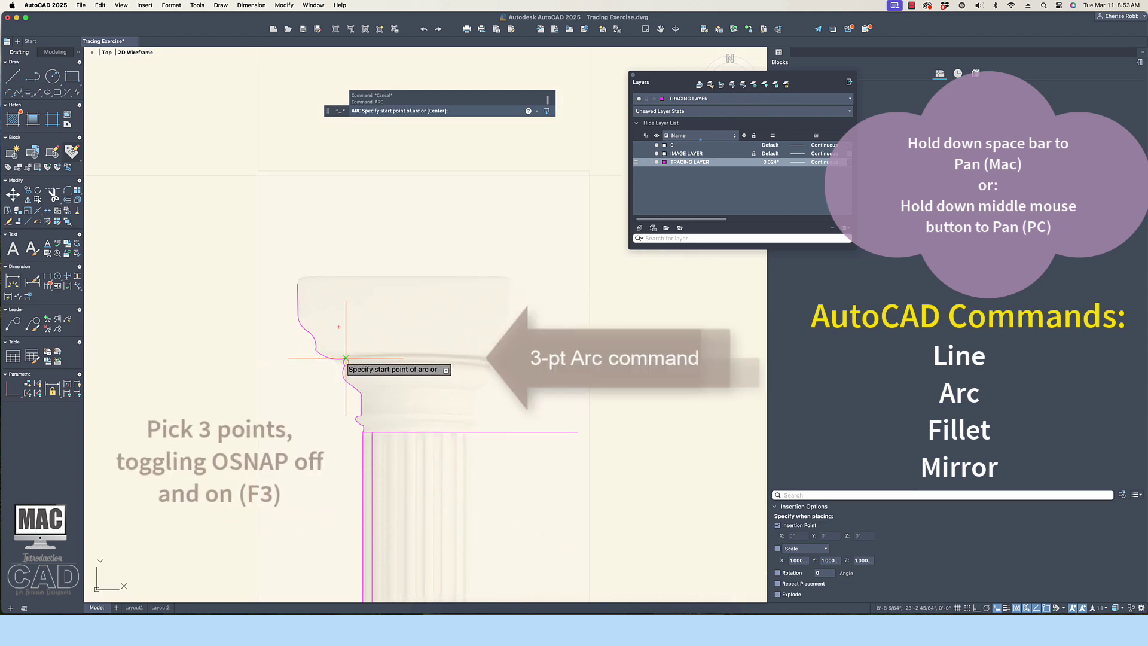
{"action": "left_click", "coordinate": [348, 362]}
{"action": "left_click", "coordinate": [490, 357]}
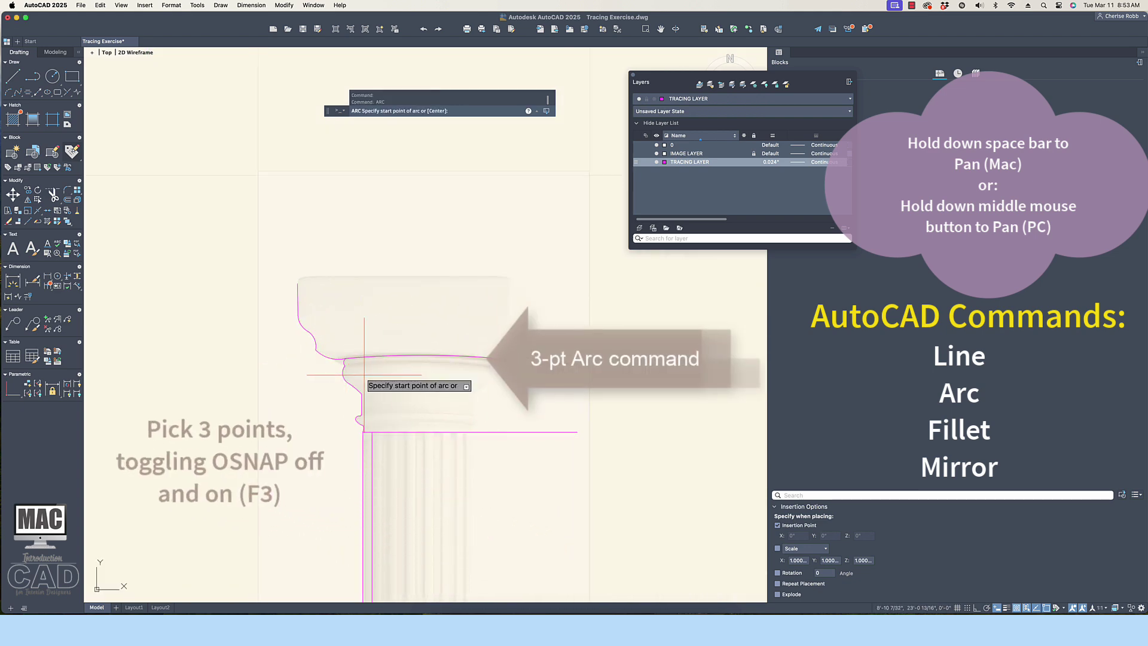
{"action": "key", "text": "Escape"}
{"action": "key", "text": "space"}
{"action": "left_click", "coordinate": [346, 362]}
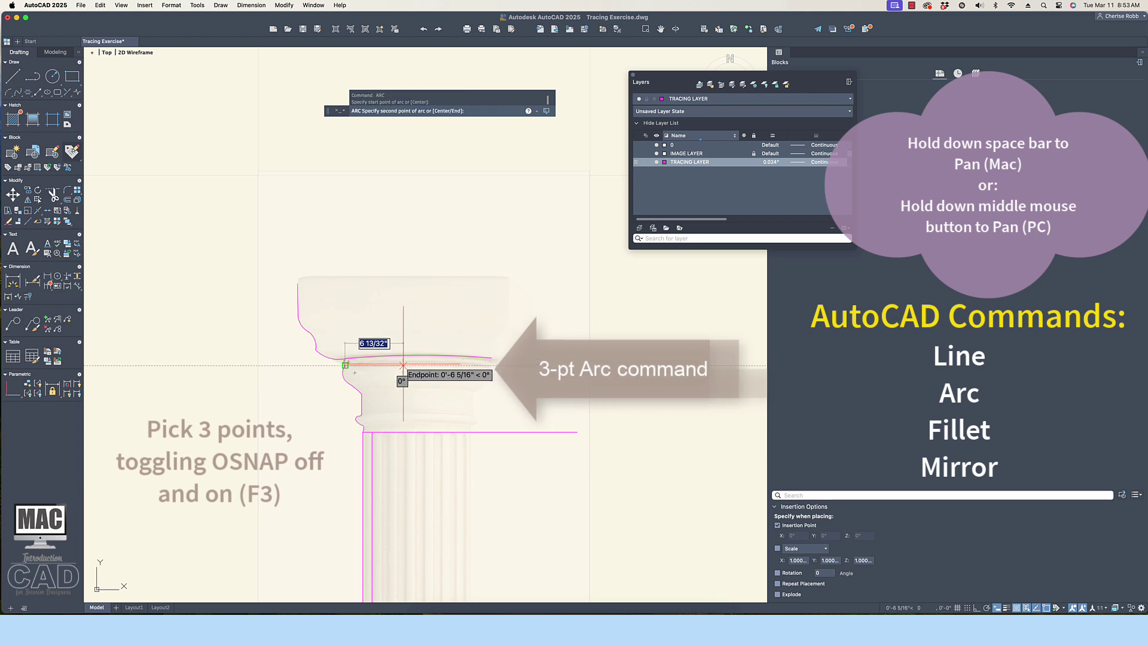
{"action": "left_click", "coordinate": [408, 370]}
{"action": "left_click", "coordinate": [490, 365]}
{"action": "scroll", "coordinate": [420, 376], "scroll_direction": "down", "scroll_amount": 2}
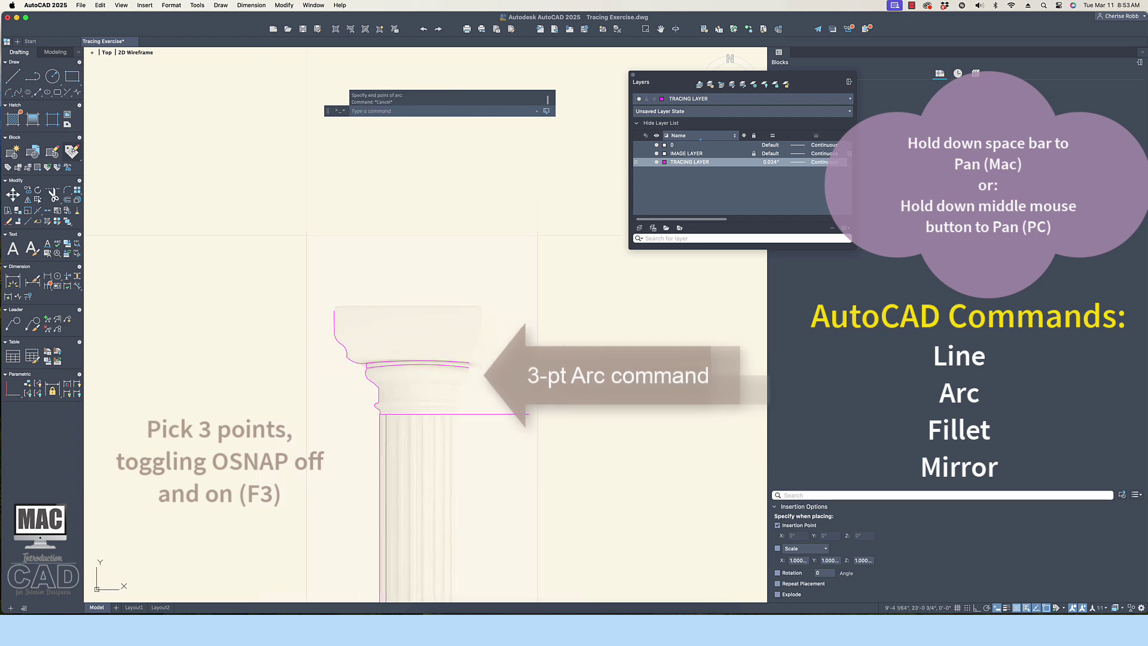
- Add a final arc under the molding that ends at the line end
{"action": "key", "text": "space"}
{"action": "left_click", "coordinate": [389, 362]}
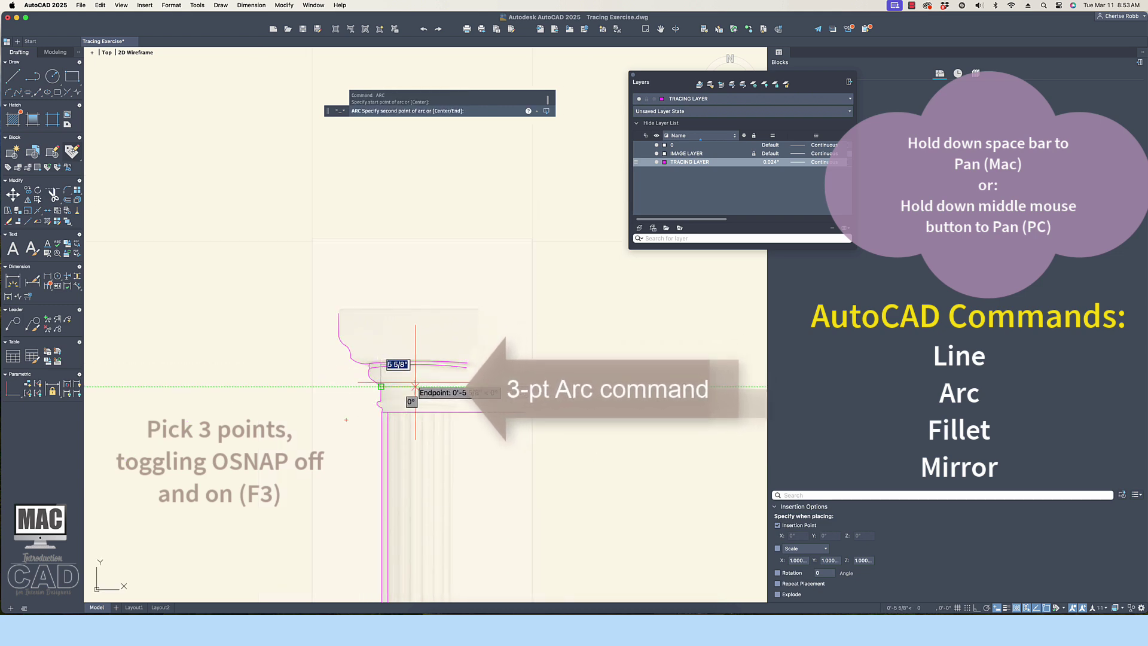
{"action": "left_click", "coordinate": [415, 387]}
{"action": "left_click", "coordinate": [455, 387]}
{"action": "key", "text": "space"}
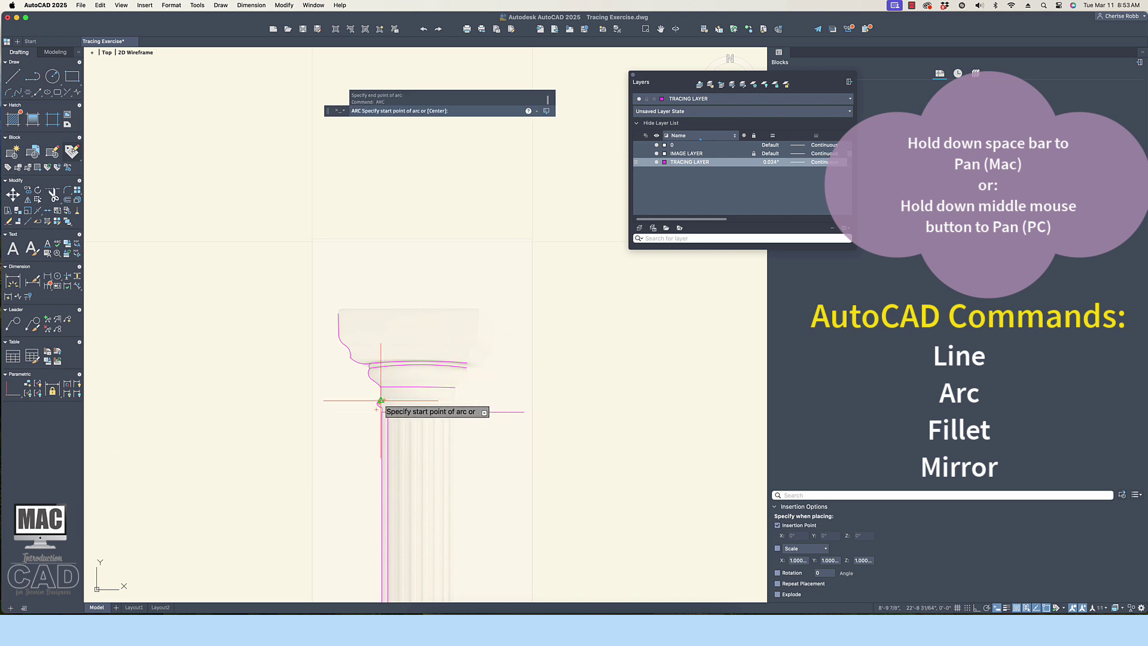
{"action": "key", "text": "Escape"}
{"action": "scroll", "coordinate": [381, 400], "scroll_direction": "up", "scroll_amount": 4}
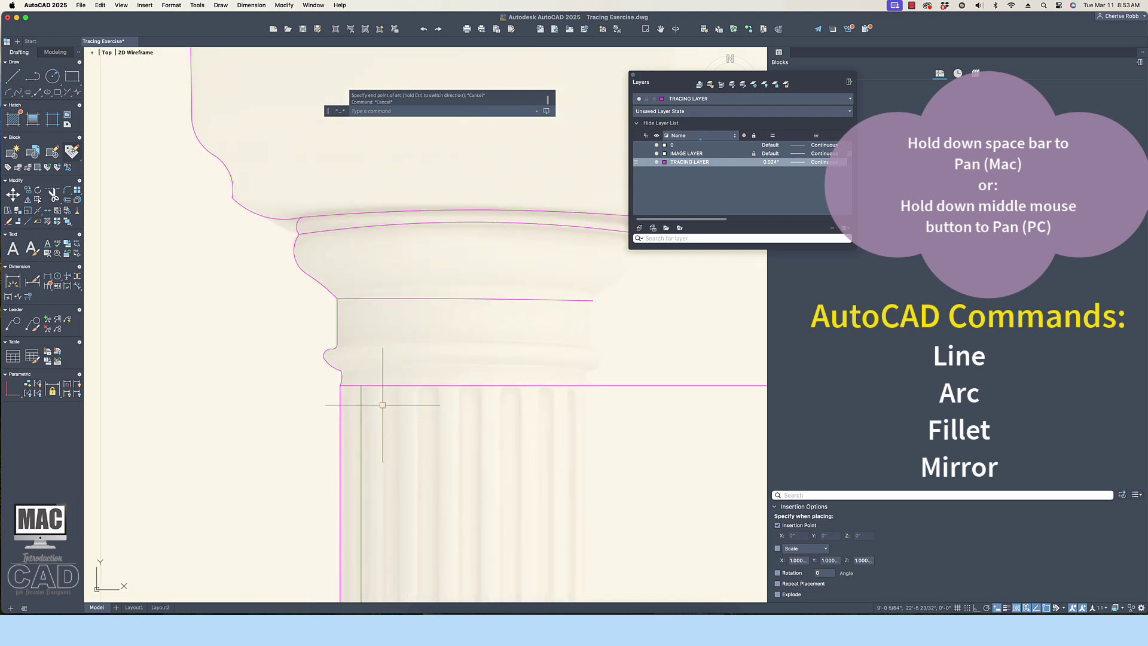
- Copy the capital's horizontal line to two positions below it
{"action": "type", "text": "co"}
{"action": "key", "text": "space"}
{"action": "left_click", "coordinate": [359, 299]}
{"action": "key", "text": "space"}
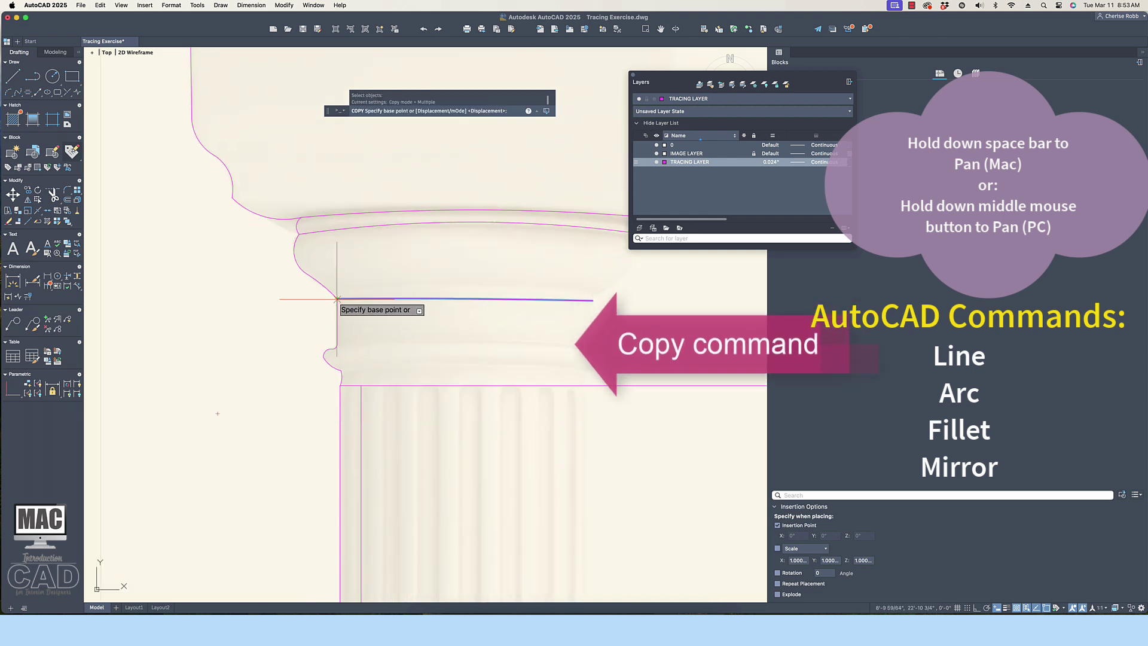
{"action": "left_click", "coordinate": [337, 298]}
{"action": "left_click", "coordinate": [337, 346]}
{"action": "left_click", "coordinate": [340, 370]}
{"action": "key", "text": "Escape"}
{"action": "scroll", "coordinate": [351, 362], "scroll_direction": "down", "scroll_amount": 3}
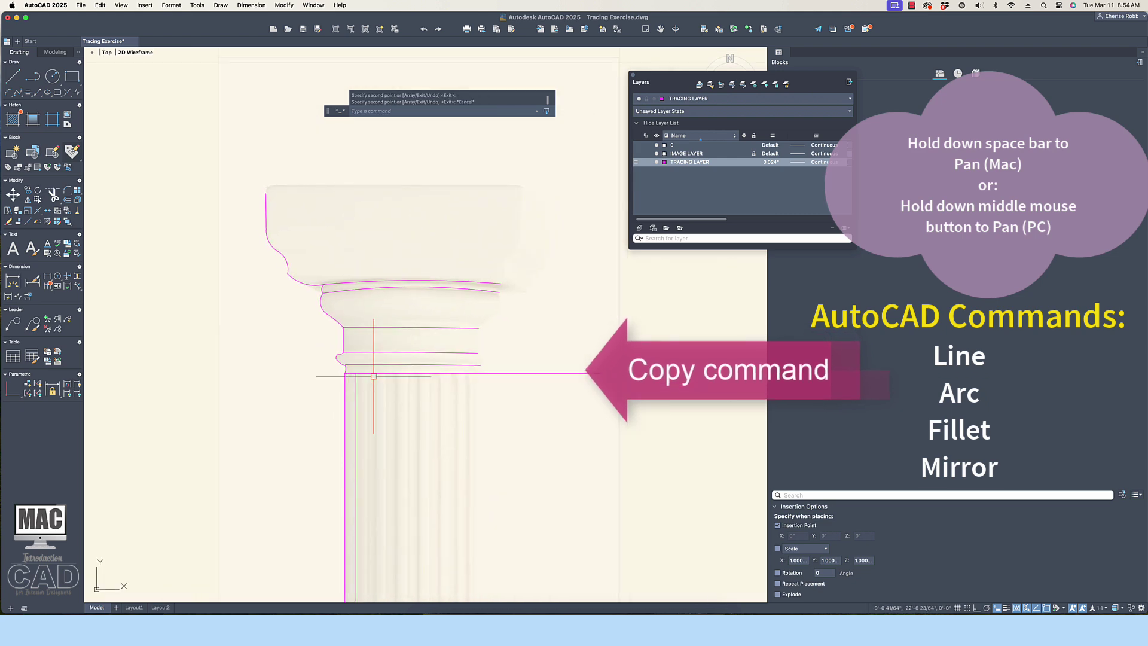
{"action": "scroll", "coordinate": [488, 402], "scroll_direction": "down", "scroll_amount": 3}
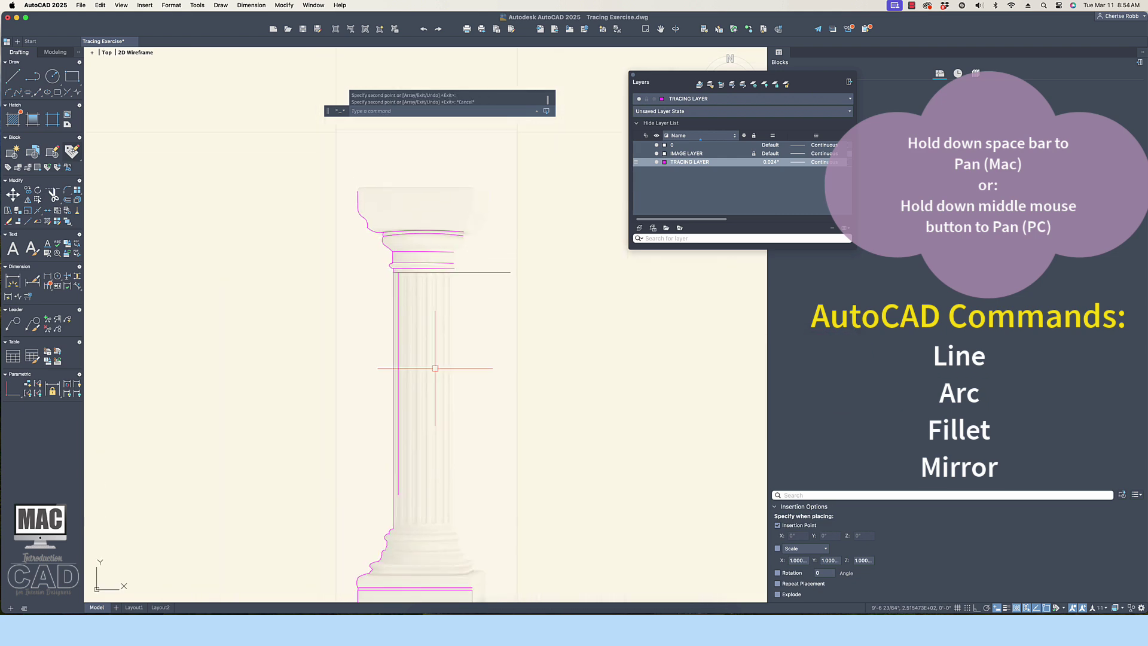
{"action": "scroll", "coordinate": [421, 538], "scroll_direction": "up", "scroll_amount": 1}
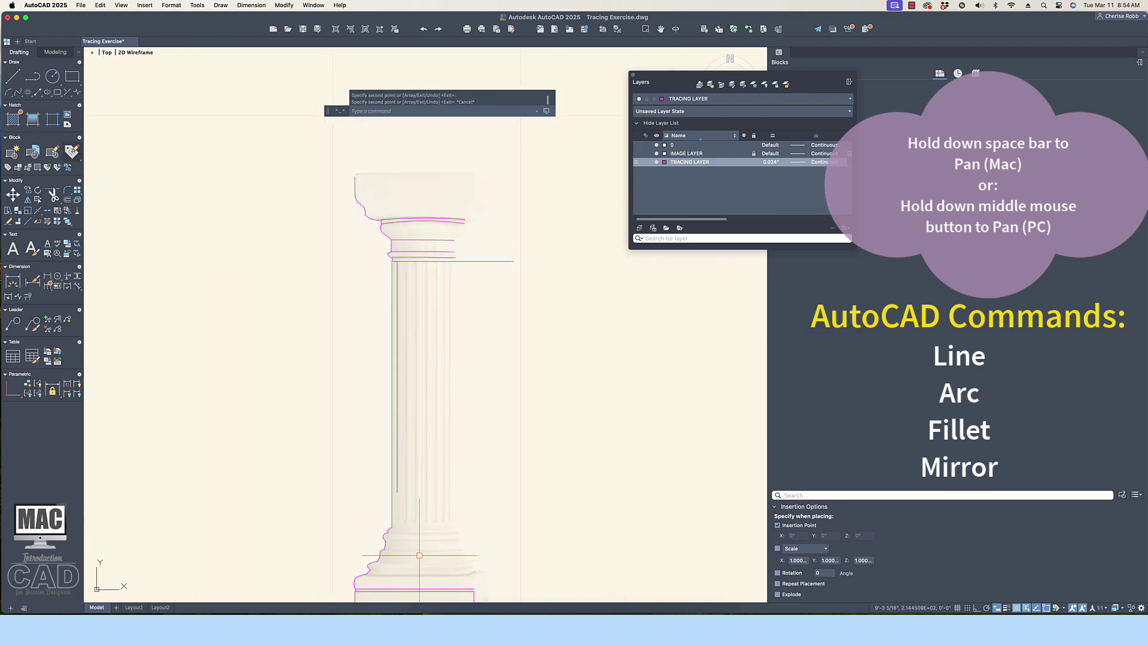
{"action": "scroll", "coordinate": [421, 514], "scroll_direction": "up", "scroll_amount": 6}
{"action": "key", "text": "Escape"}
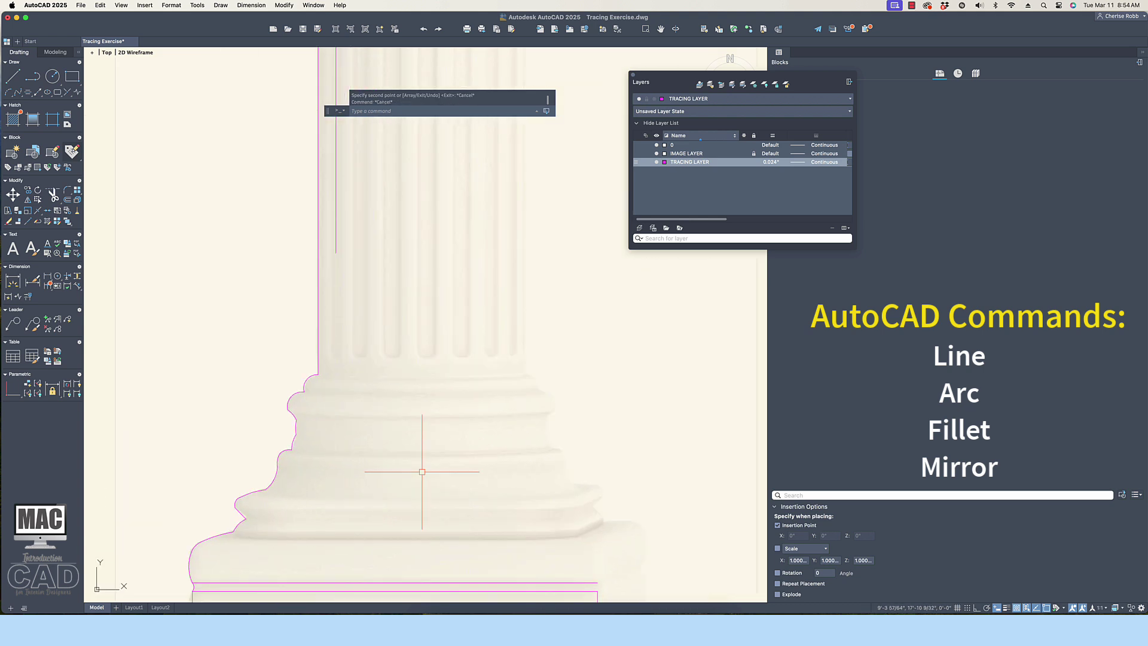
- Draw horizontal lines across the upper steps of the column base
{"action": "type", "text": "l"}
{"action": "key", "text": "Return"}
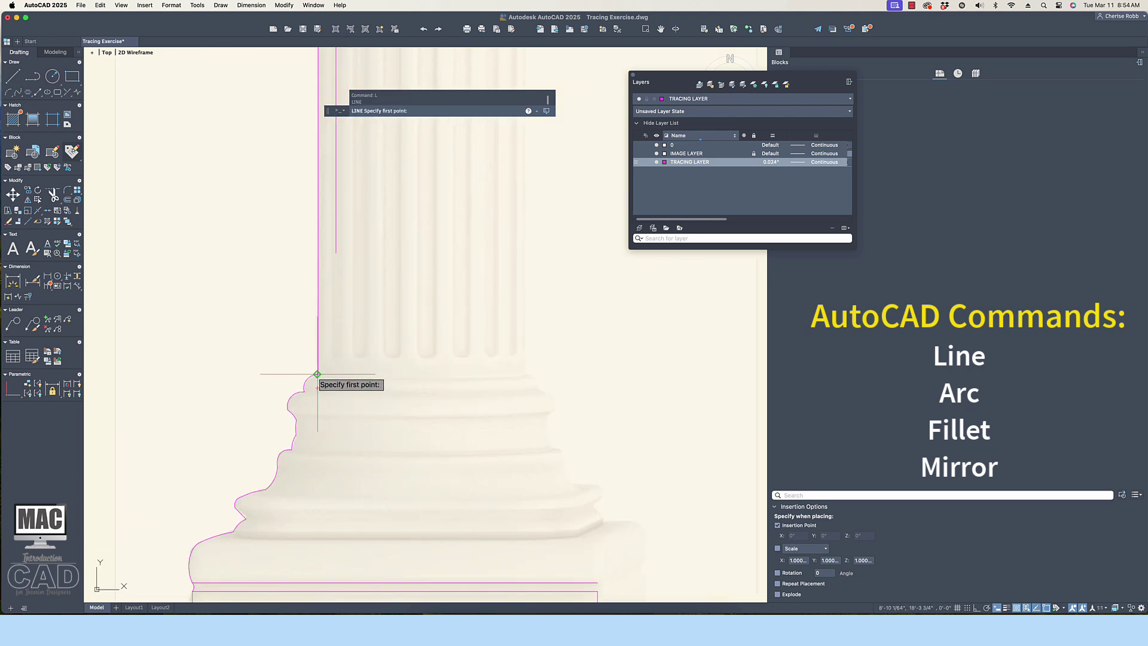
{"action": "left_click", "coordinate": [318, 374]}
{"action": "left_click", "coordinate": [302, 391]}
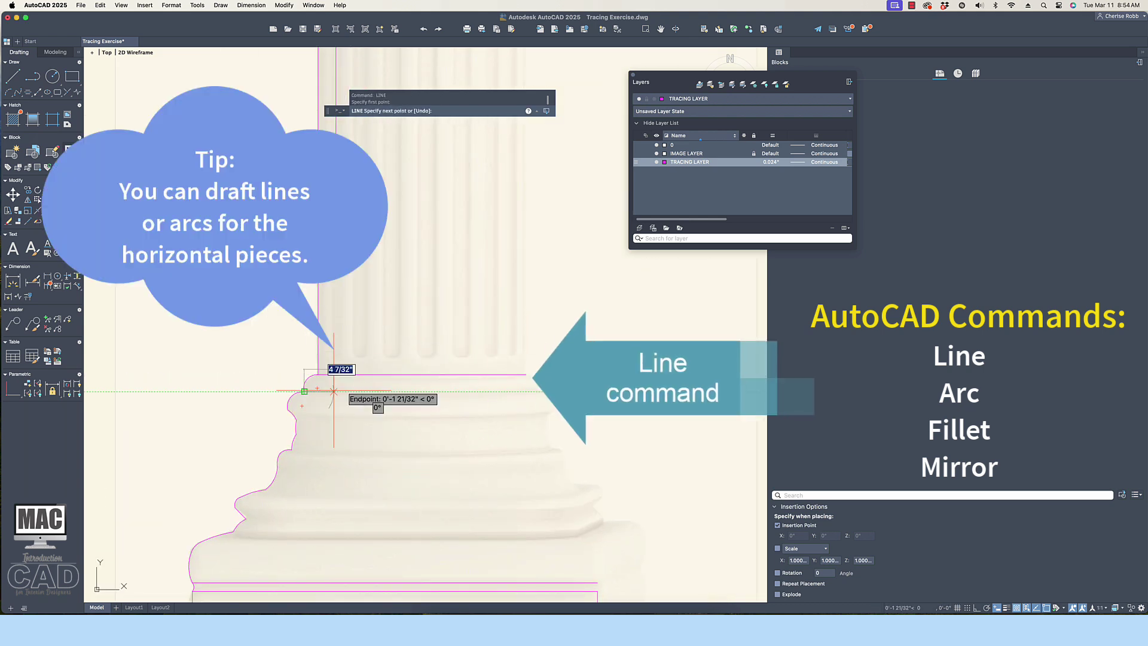
{"action": "left_click", "coordinate": [526, 391]}
{"action": "key", "text": "Return"}
{"action": "key", "text": "Return"}
{"action": "left_click", "coordinate": [296, 420]}
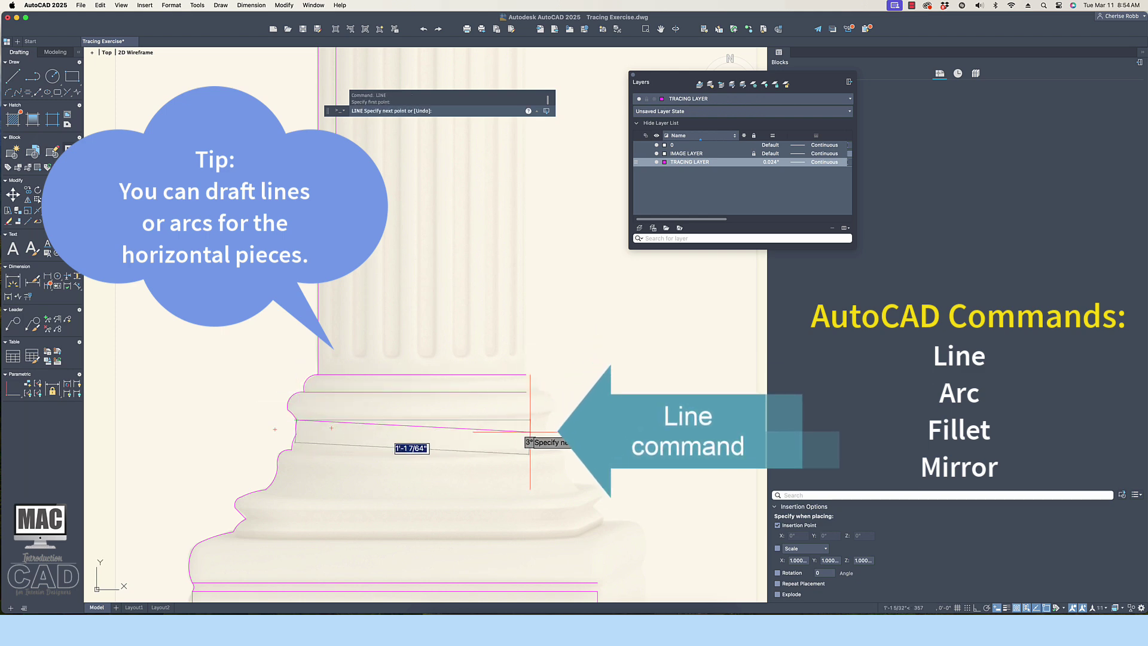
{"action": "left_click", "coordinate": [535, 420]}
{"action": "key", "text": "Return"}
{"action": "key", "text": "Return"}
{"action": "left_click", "coordinate": [296, 433]}
{"action": "left_click", "coordinate": [523, 434]}
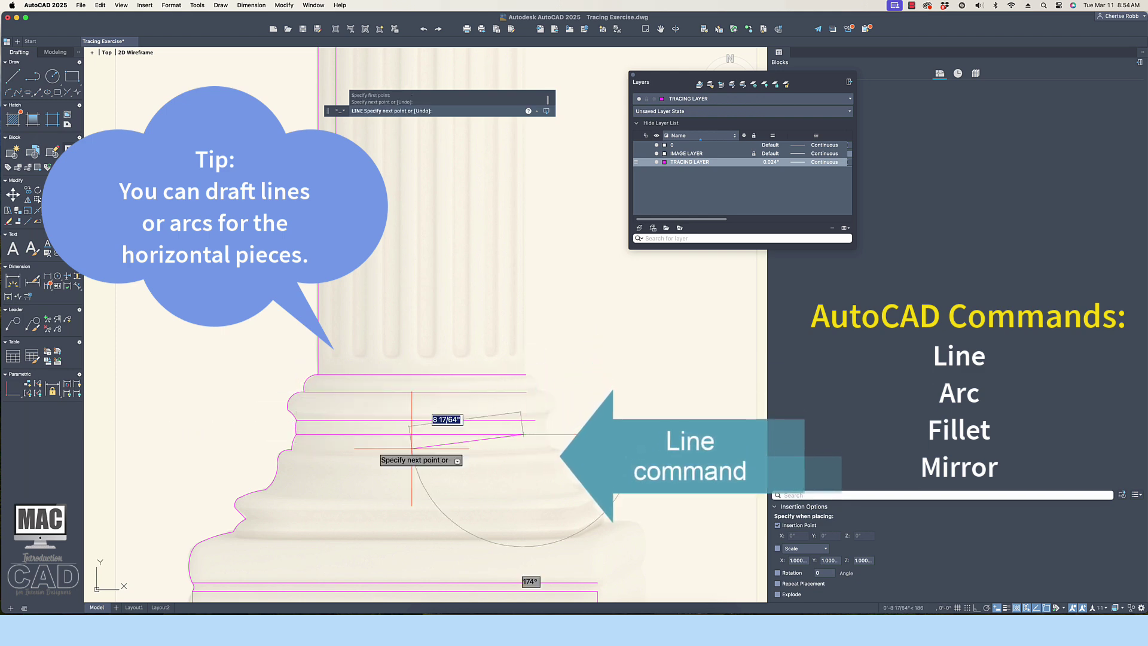
{"action": "key", "text": "Return"}
{"action": "key", "text": "Return"}
- Draw horizontal lines across the lower base steps, down to the lowest curve endpoint
{"action": "left_click", "coordinate": [293, 449]}
{"action": "left_click", "coordinate": [545, 449]}
{"action": "key", "text": "Return"}
{"action": "key", "text": "Return"}
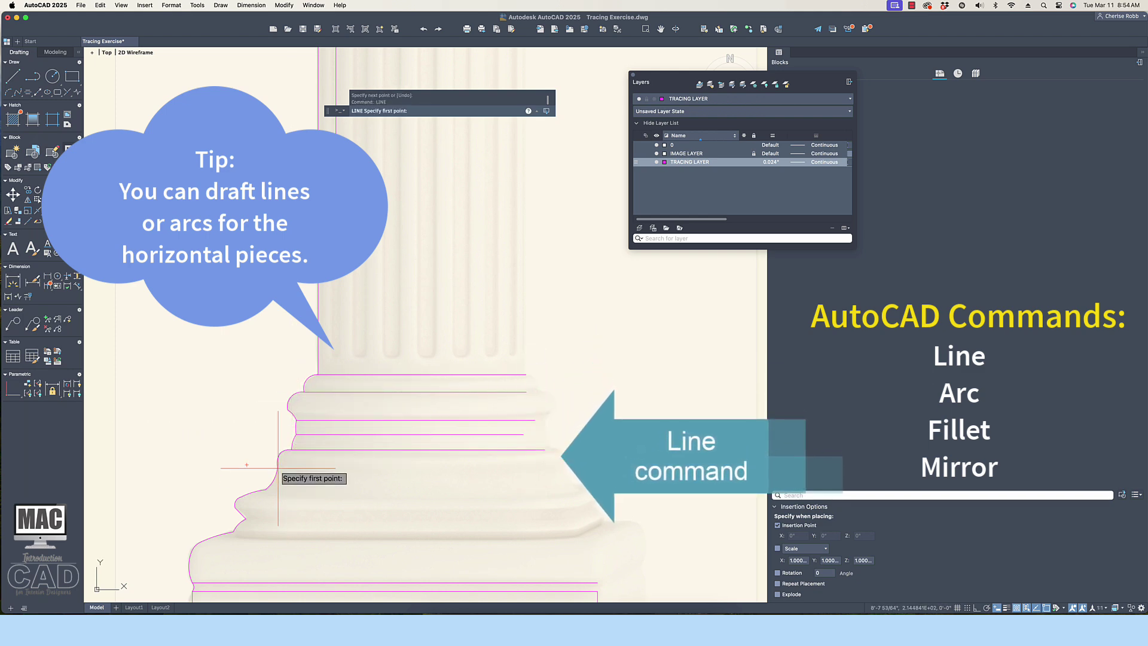
{"action": "left_click", "coordinate": [278, 466]}
{"action": "left_click", "coordinate": [537, 467]}
{"action": "key", "text": "Return"}
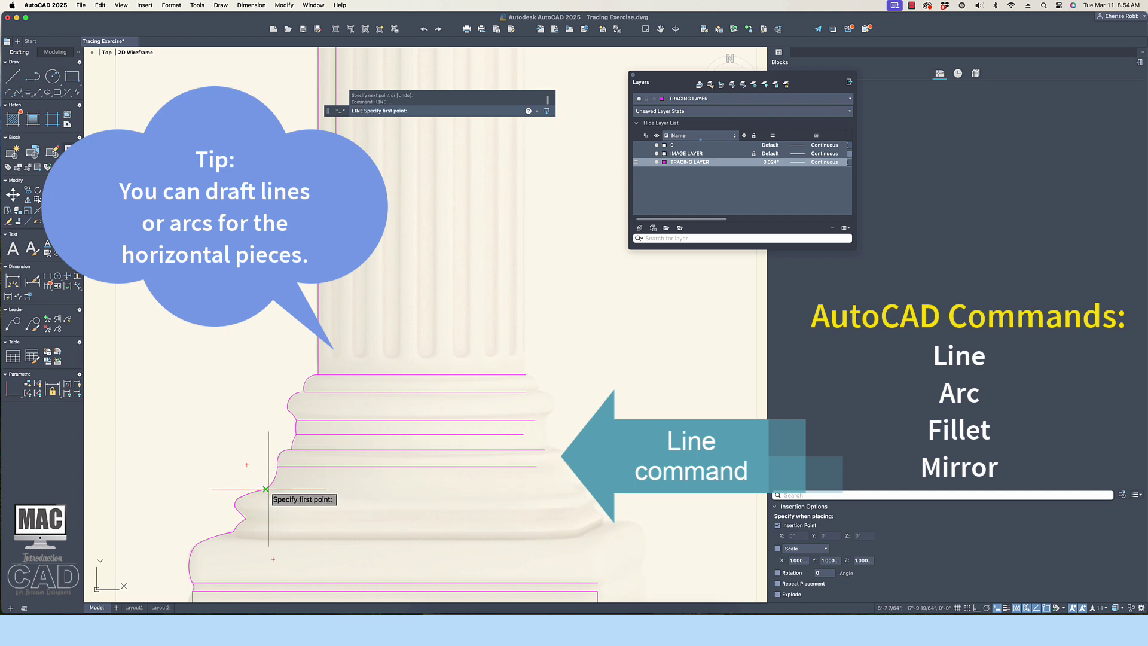
{"action": "left_click", "coordinate": [265, 489]}
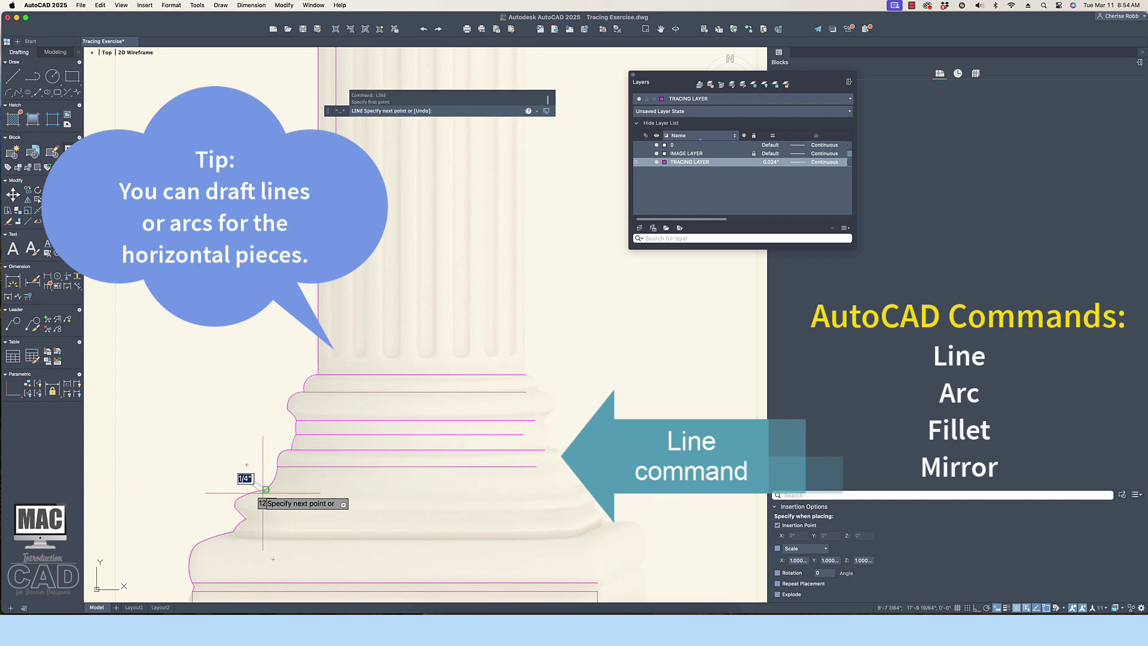
{"action": "left_click", "coordinate": [538, 489]}
{"action": "key", "text": "Return"}
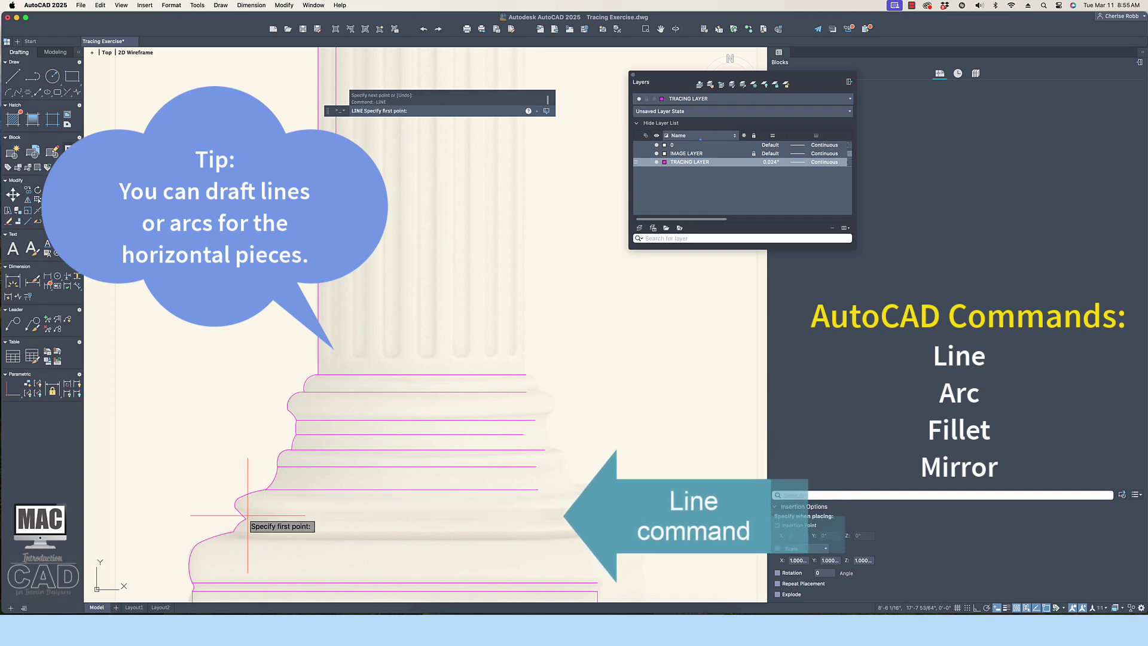
{"action": "left_click", "coordinate": [244, 518]}
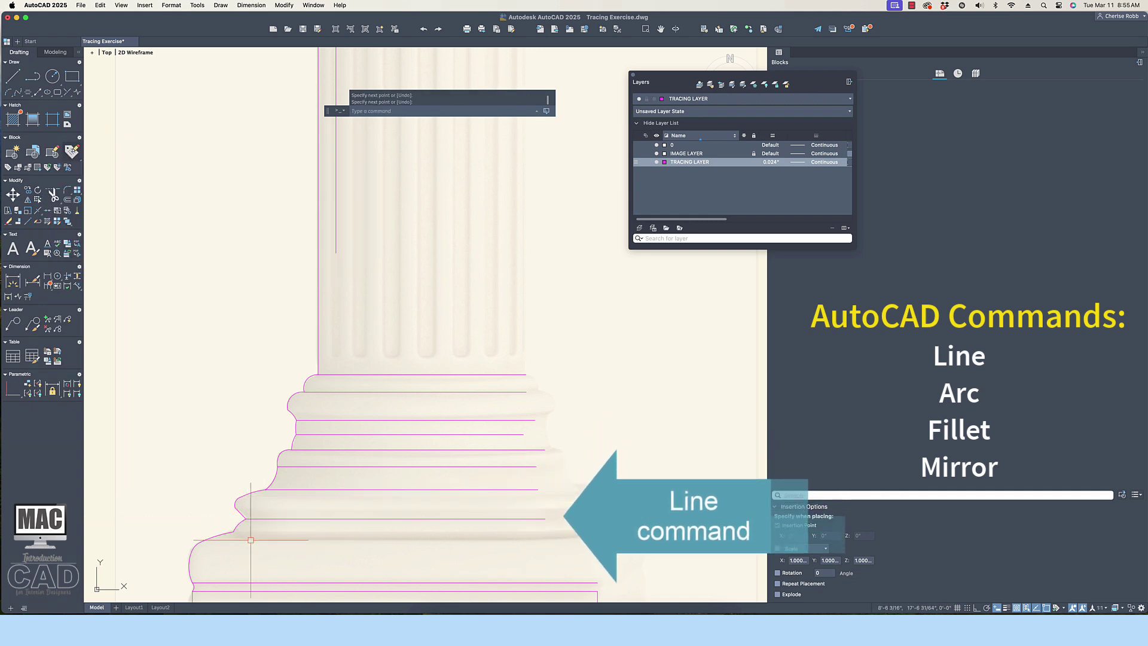
{"action": "left_click", "coordinate": [233, 531]}
{"action": "left_click", "coordinate": [567, 530]}
{"action": "key", "text": "Return"}
{"action": "scroll", "coordinate": [598, 535], "scroll_direction": "down", "scroll_amount": 3}
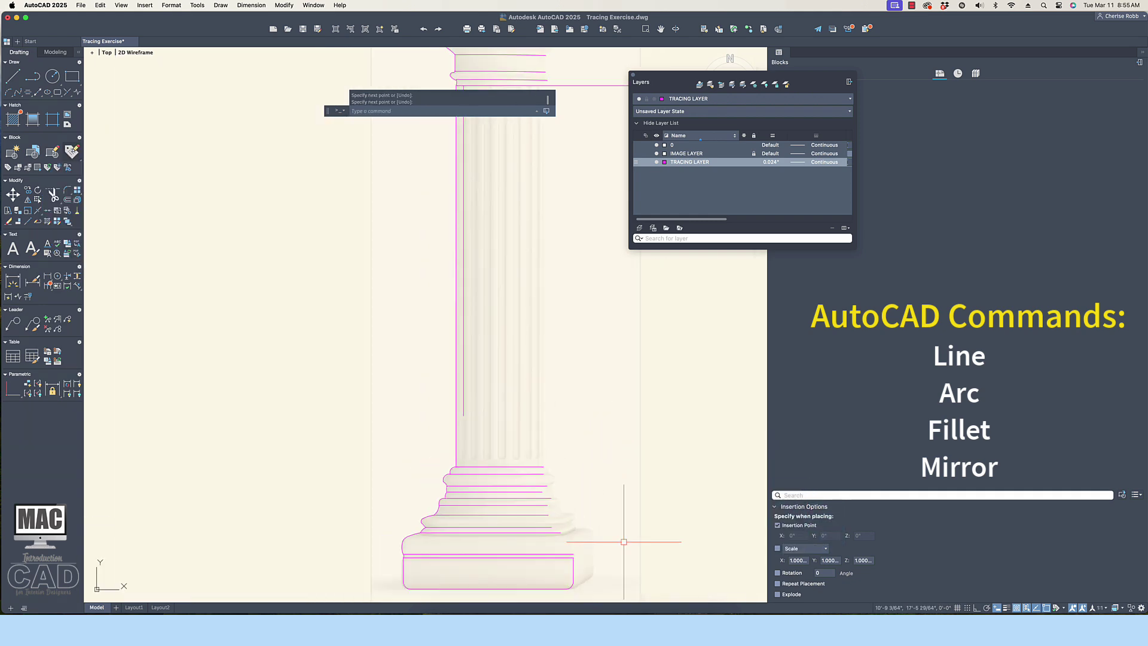
{"action": "scroll", "coordinate": [579, 518], "scroll_direction": "down", "scroll_amount": 2}
{"action": "middle_click_drag", "start_coordinate": [552, 375], "coordinate": [358, 367]}
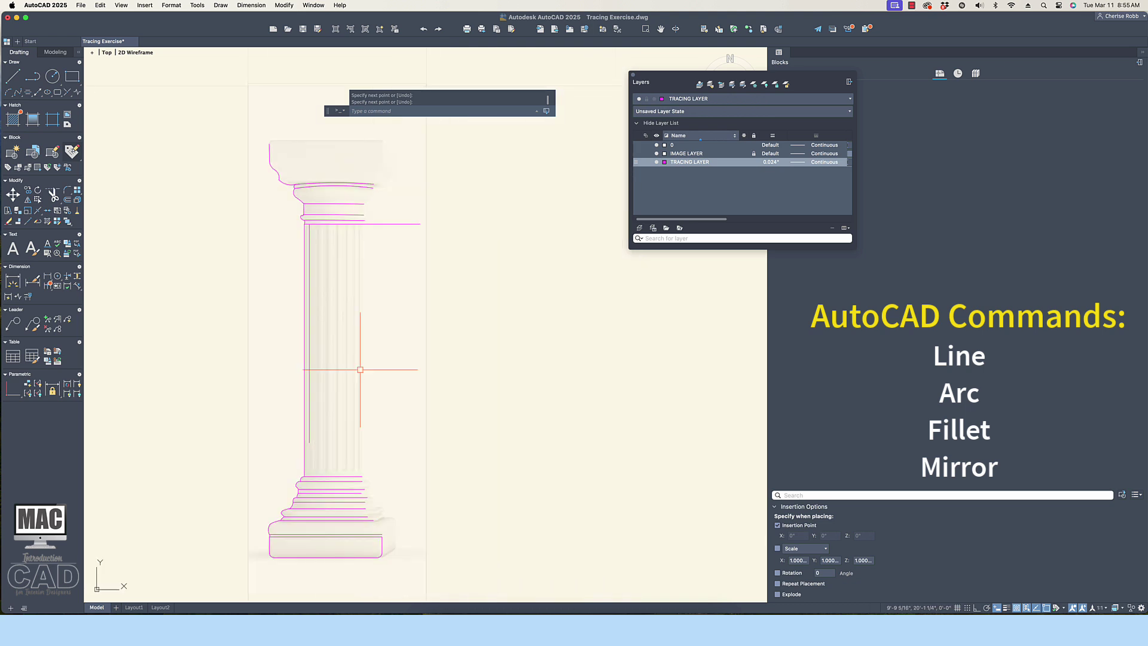
- Window-select the traced lines and mirror them about the vertical centreline, keeping the originals
{"action": "key", "text": "Escape"}
{"action": "key", "text": "Escape"}
{"action": "scroll", "coordinate": [303, 151], "scroll_direction": "down", "scroll_amount": 1}
{"action": "type", "text": "mi"}
{"action": "key", "text": "Return"}
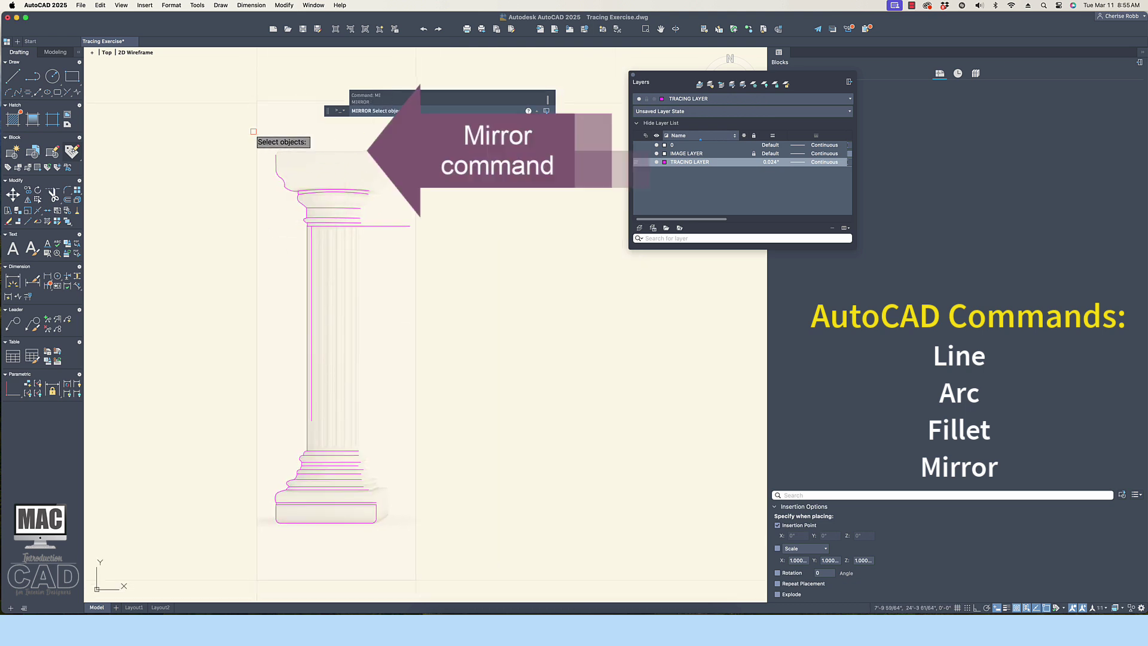
{"action": "left_click", "coordinate": [253, 131]}
{"action": "left_click", "coordinate": [326, 541]}
{"action": "key", "text": "Return"}
{"action": "left_click", "coordinate": [327, 522]}
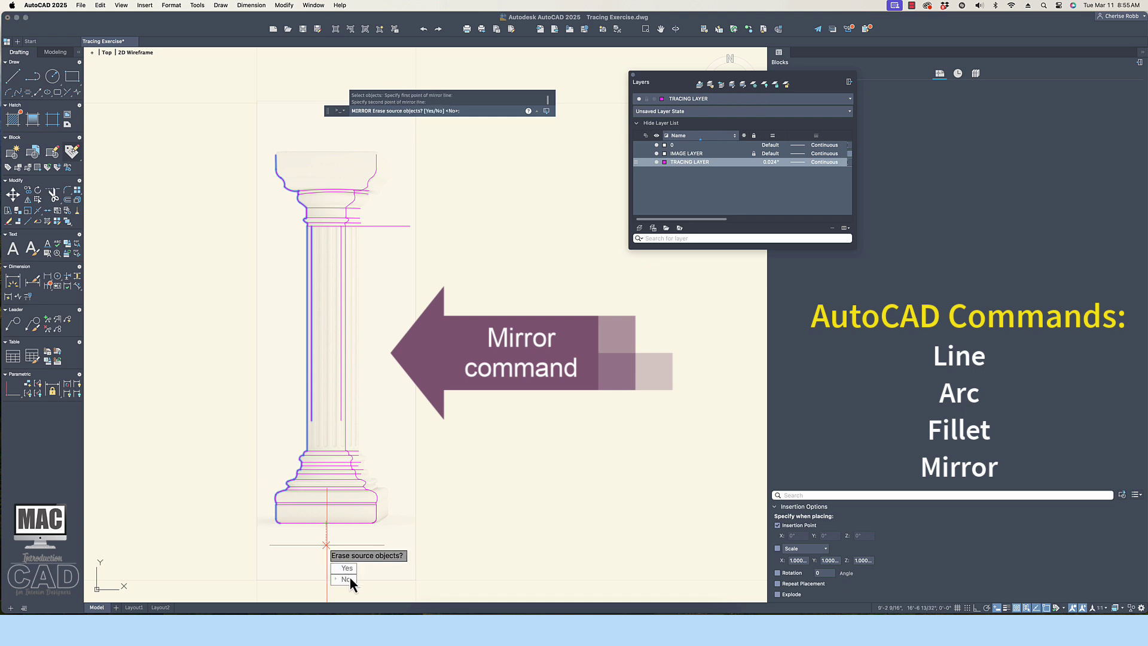
{"action": "left_click", "coordinate": [346, 579]}
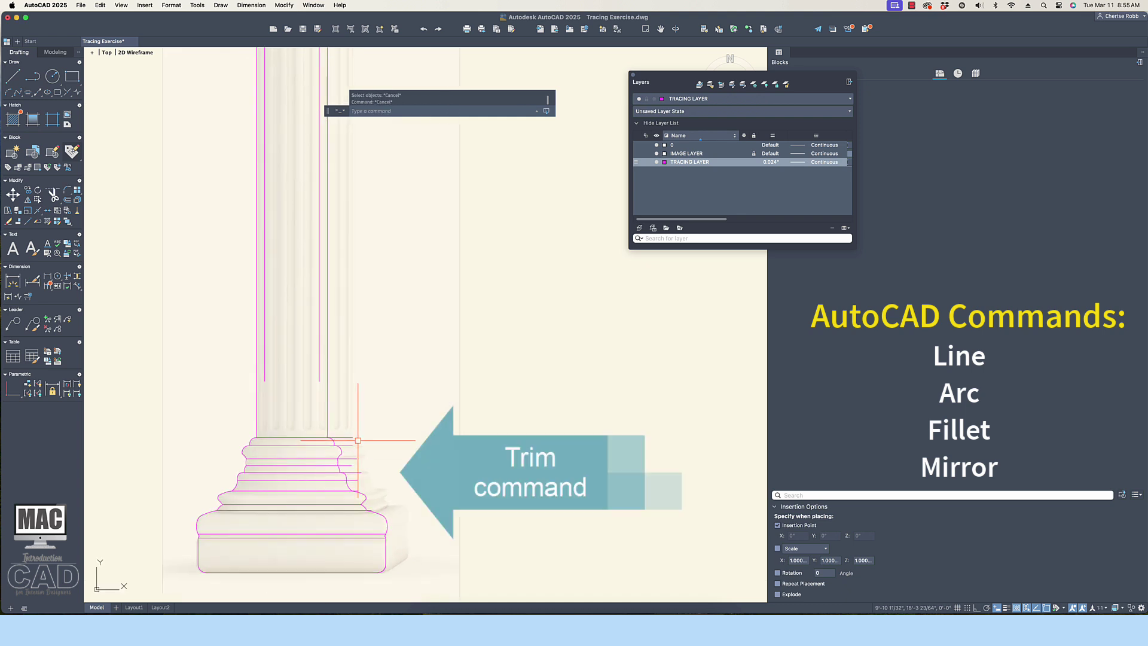
- Zoom to show the whole column and start TRIM on the base step lines
{"action": "type", "text": "tr"}
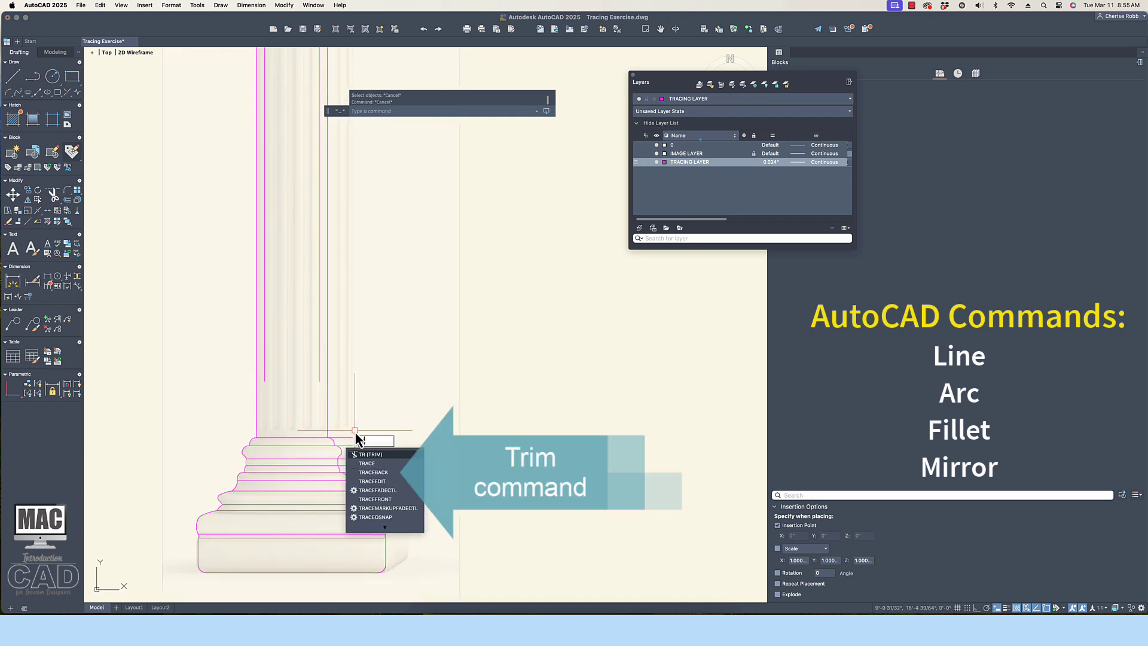
{"action": "key", "text": "Return"}
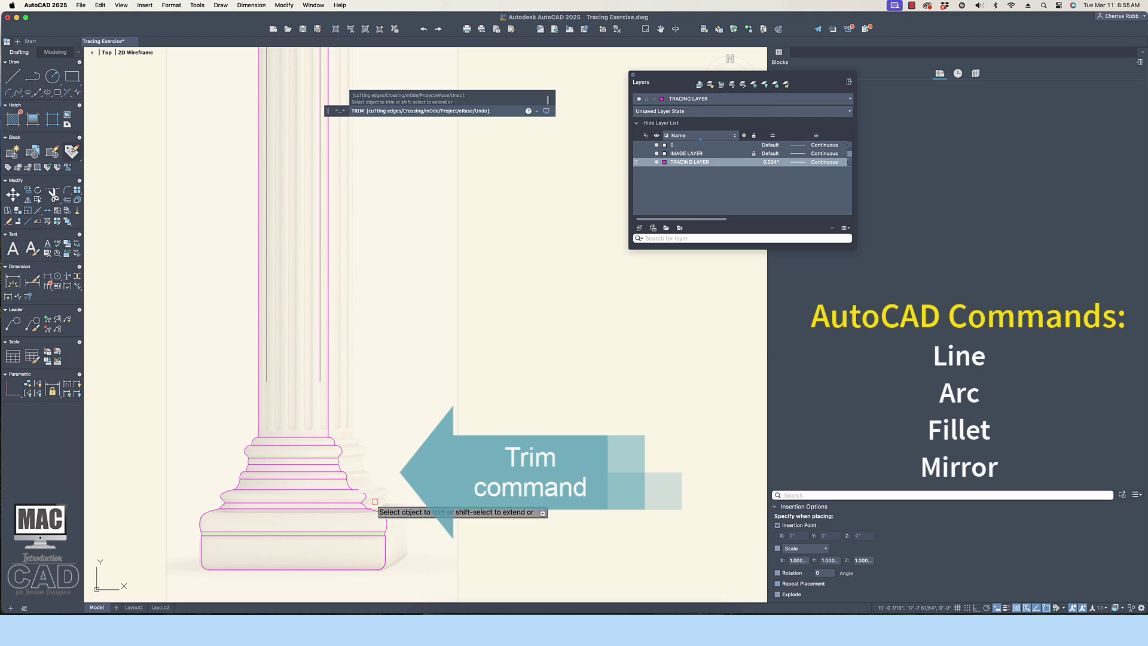
{"action": "scroll", "coordinate": [373, 500], "scroll_direction": "up", "scroll_amount": 5}
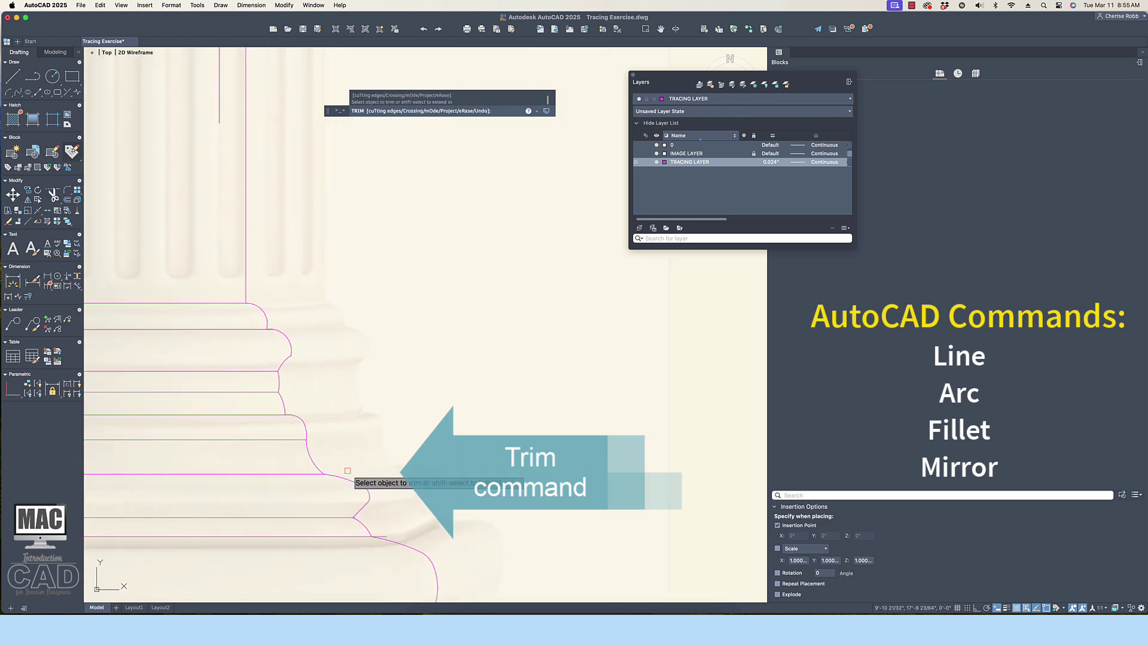
{"action": "scroll", "coordinate": [359, 503], "scroll_direction": "up", "scroll_amount": 6}
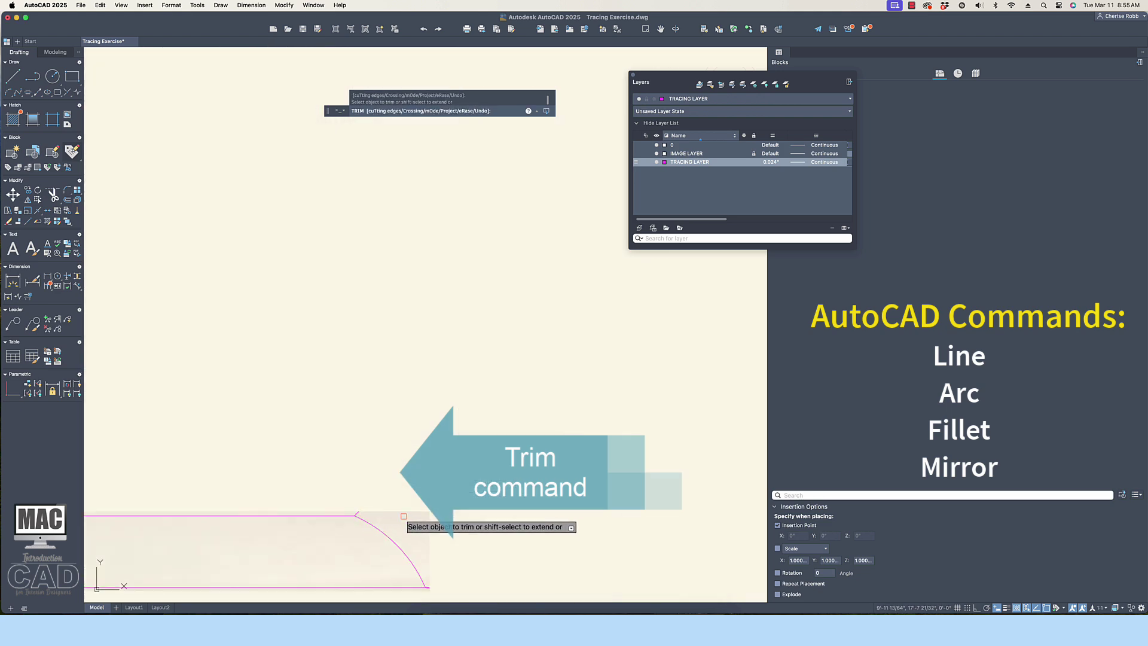
{"action": "scroll", "coordinate": [400, 520], "scroll_direction": "down", "scroll_amount": 8}
{"action": "middle_click", "coordinate": [403, 505]}
{"action": "middle_click", "coordinate": [402, 505]}
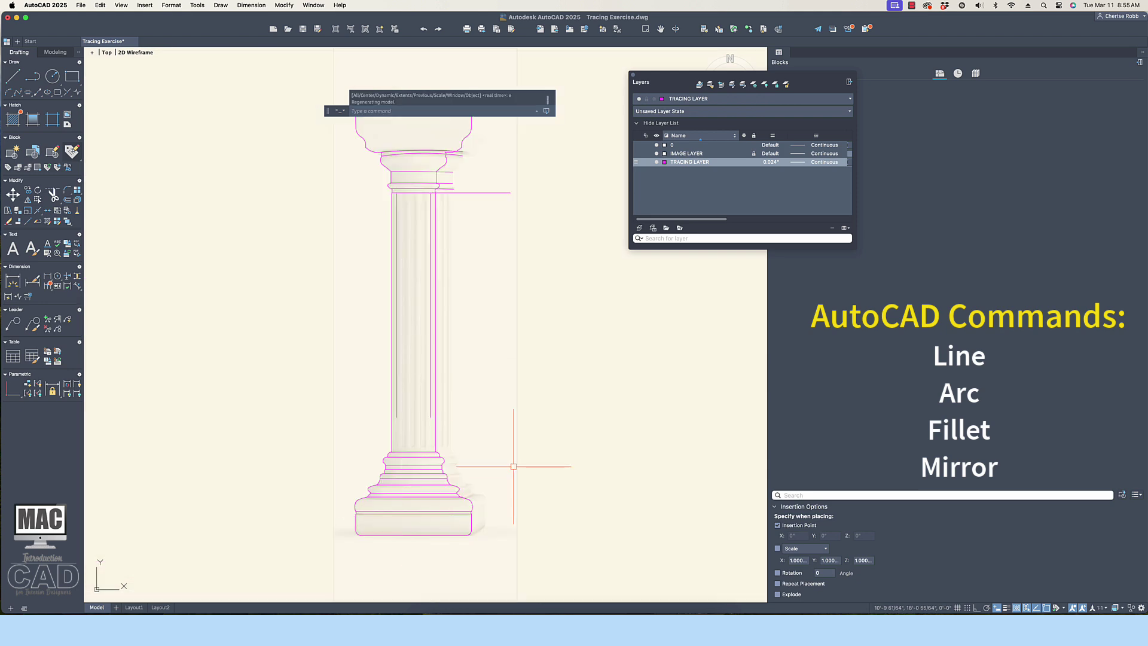
{"action": "scroll", "coordinate": [514, 466], "scroll_direction": "up", "scroll_amount": 8}
{"action": "type", "text": "tr"}
{"action": "key", "text": "Return"}
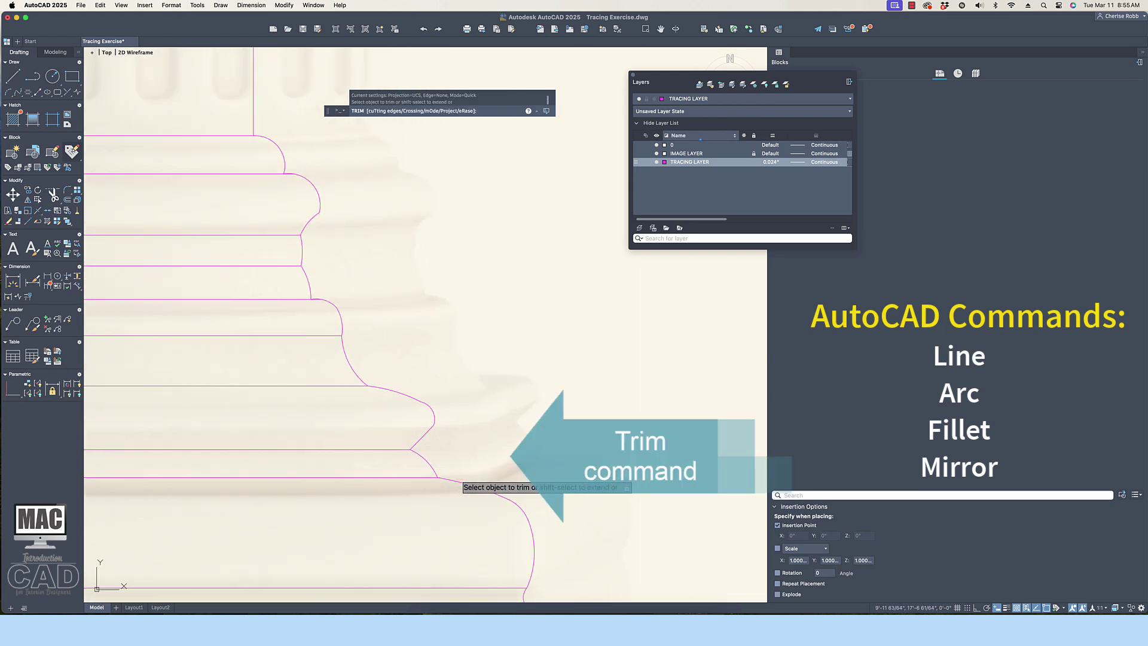
{"action": "scroll", "coordinate": [461, 482], "scroll_direction": "down", "scroll_amount": 8}
- Cancel the trim and EXTEND the inner flute line down to the column base
{"action": "scroll", "coordinate": [435, 464], "scroll_direction": "up", "scroll_amount": 4}
{"action": "left_click", "coordinate": [436, 464]}
{"action": "key", "text": "Escape"}
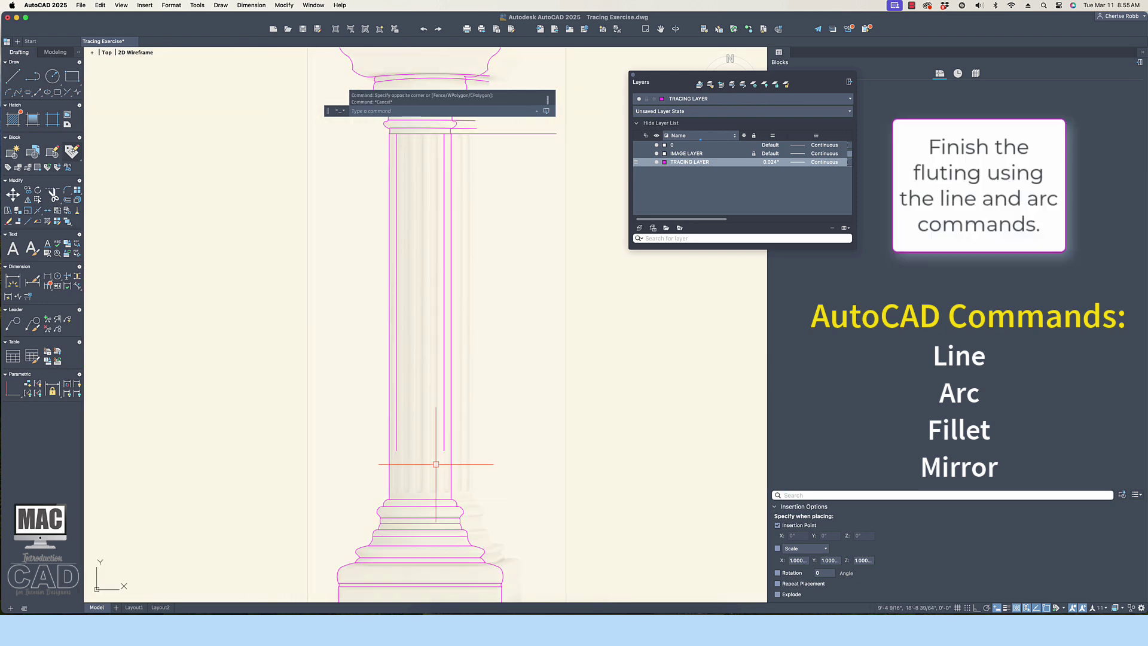
{"action": "type", "text": "ex"}
{"action": "key", "text": "Return"}
{"action": "left_click_drag", "start_coordinate": [445, 443], "coordinate": [393, 438]}
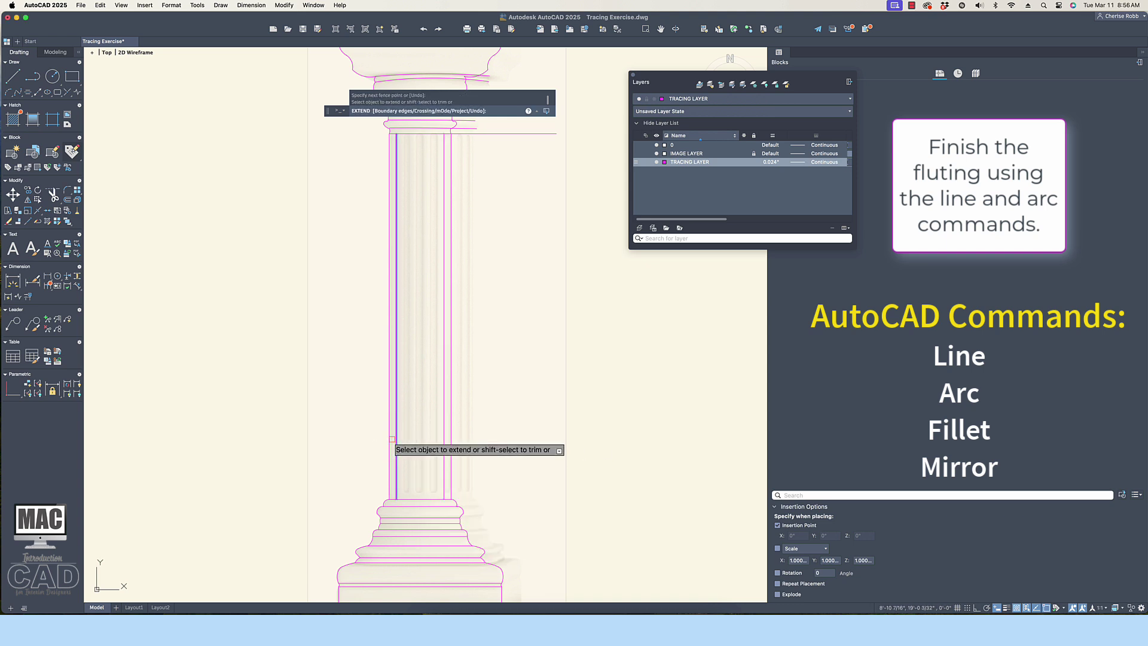
{"action": "key", "text": "Return"}
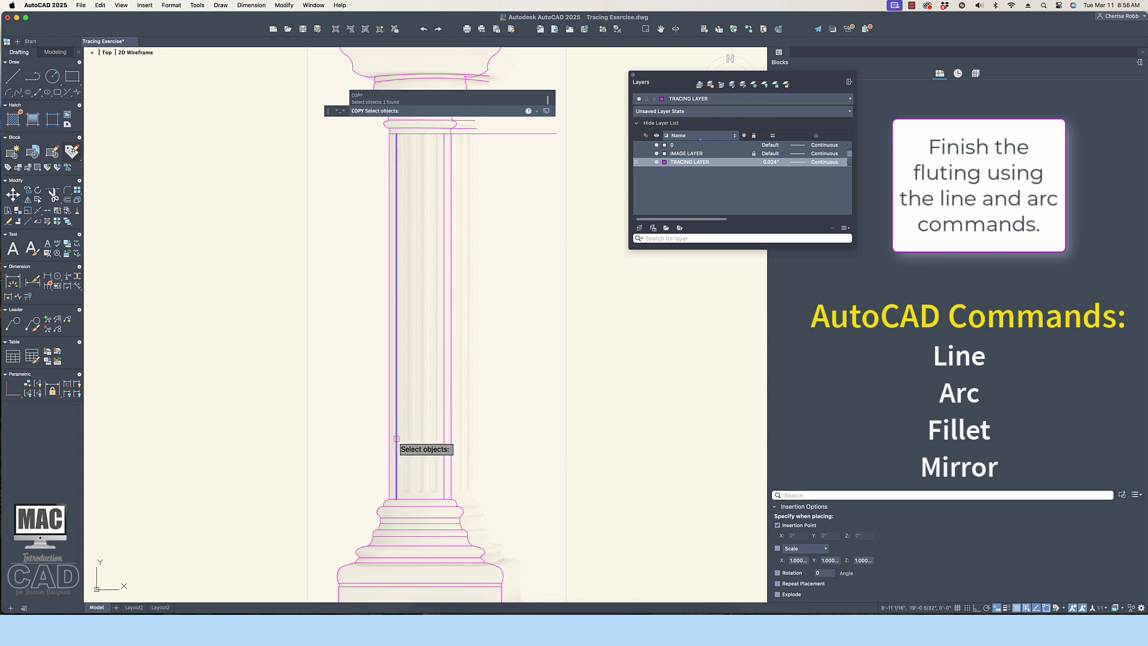
- Bring the column capital into view and try TRIM there, then cancel it
{"action": "key", "text": "Escape"}
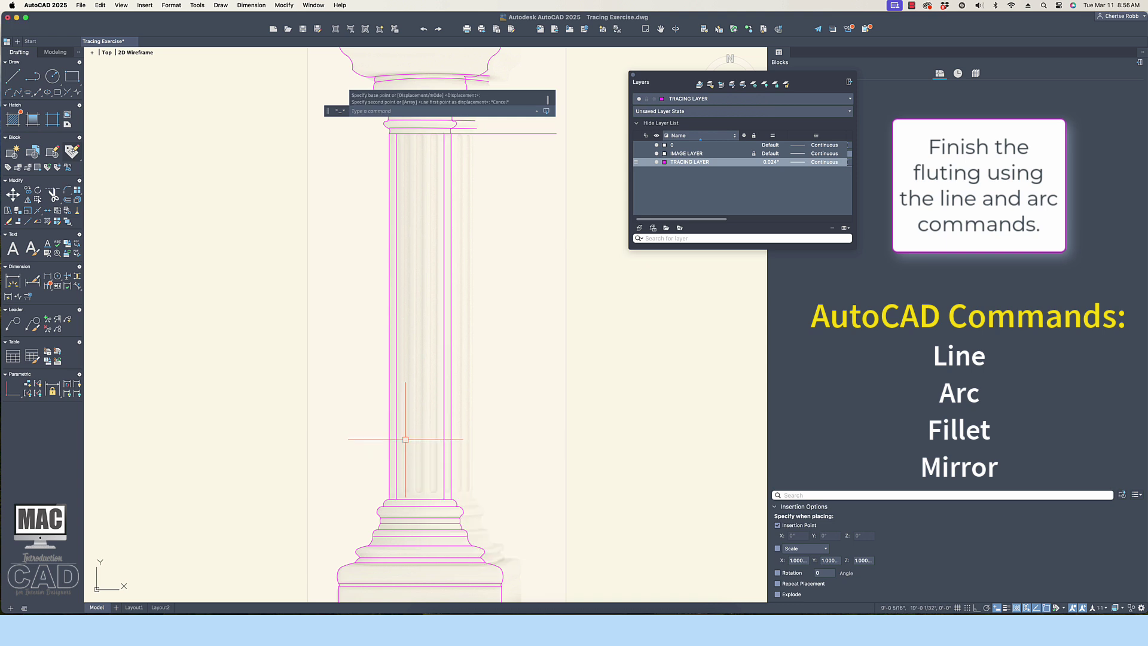
{"action": "type", "text": "tr"}
{"action": "key", "text": "Return"}
{"action": "middle_click_drag", "start_coordinate": [474, 115], "coordinate": [453, 205]}
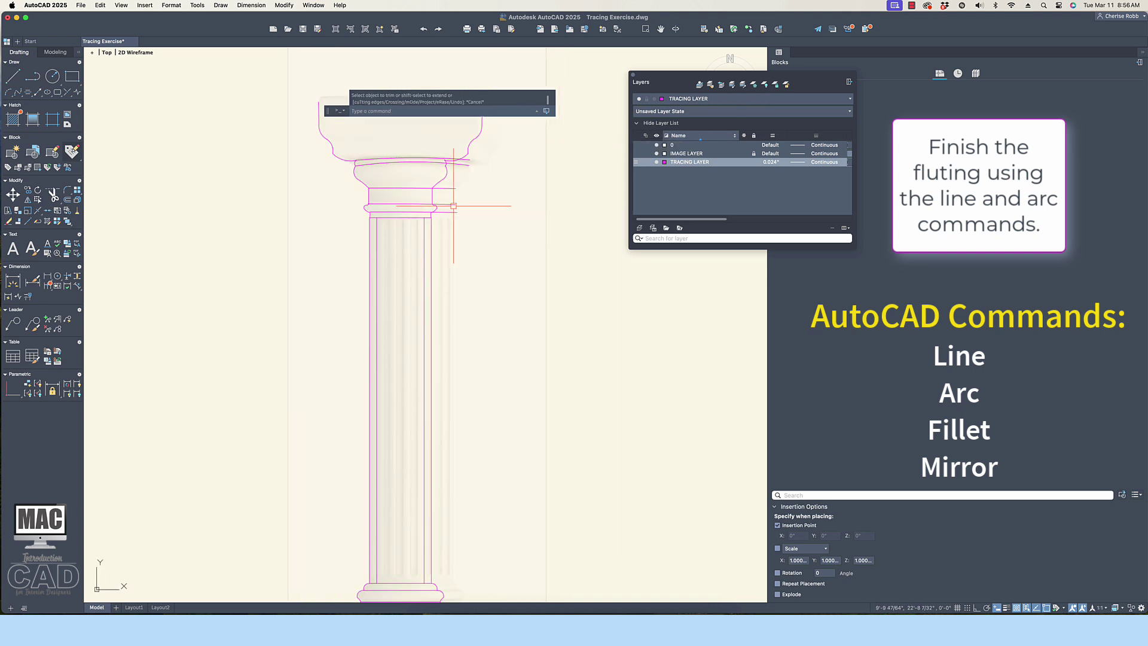
{"action": "scroll", "coordinate": [528, 210], "scroll_direction": "down", "scroll_amount": 2}
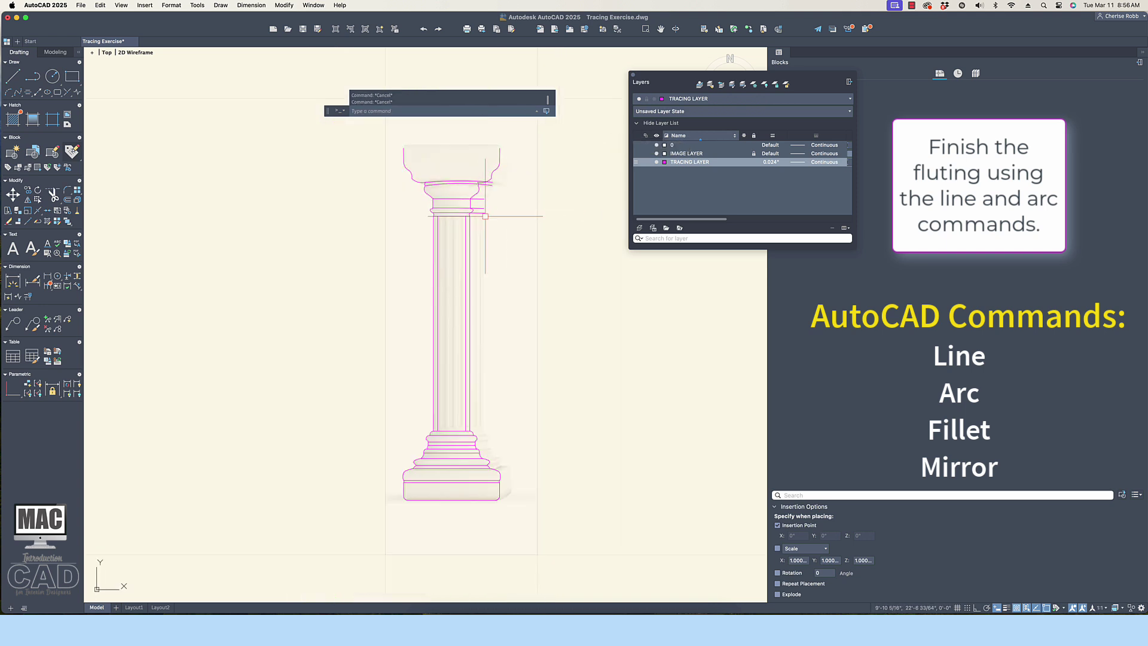
{"action": "scroll", "coordinate": [485, 216], "scroll_direction": "up", "scroll_amount": 2}
{"action": "scroll", "coordinate": [500, 214], "scroll_direction": "down", "scroll_amount": 2}
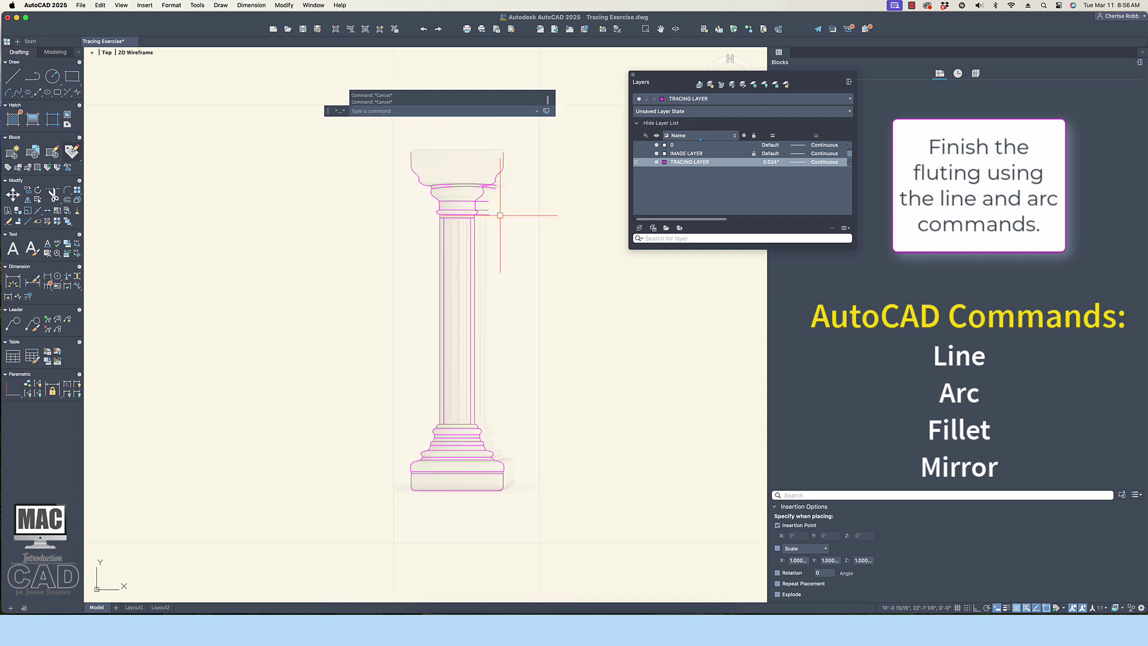
{"action": "scroll", "coordinate": [500, 215], "scroll_direction": "up", "scroll_amount": 1}
{"action": "type", "text": "tr"}
{"action": "key", "text": "Return"}
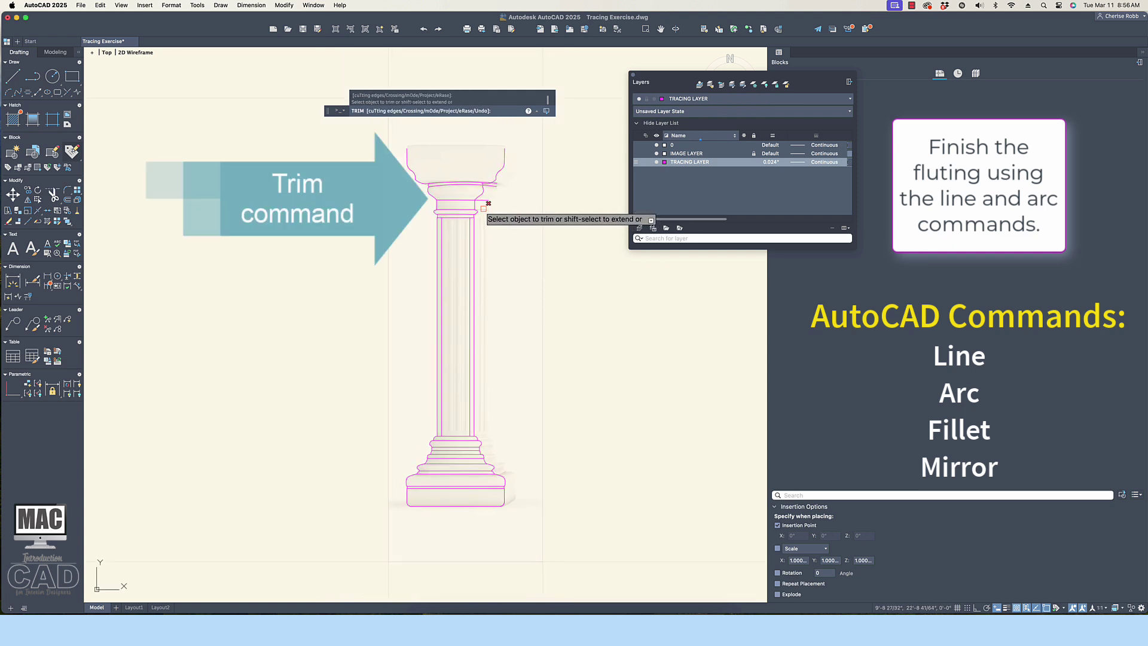
{"action": "key", "text": "Escape"}
{"action": "scroll", "coordinate": [464, 180], "scroll_direction": "up", "scroll_amount": 3}
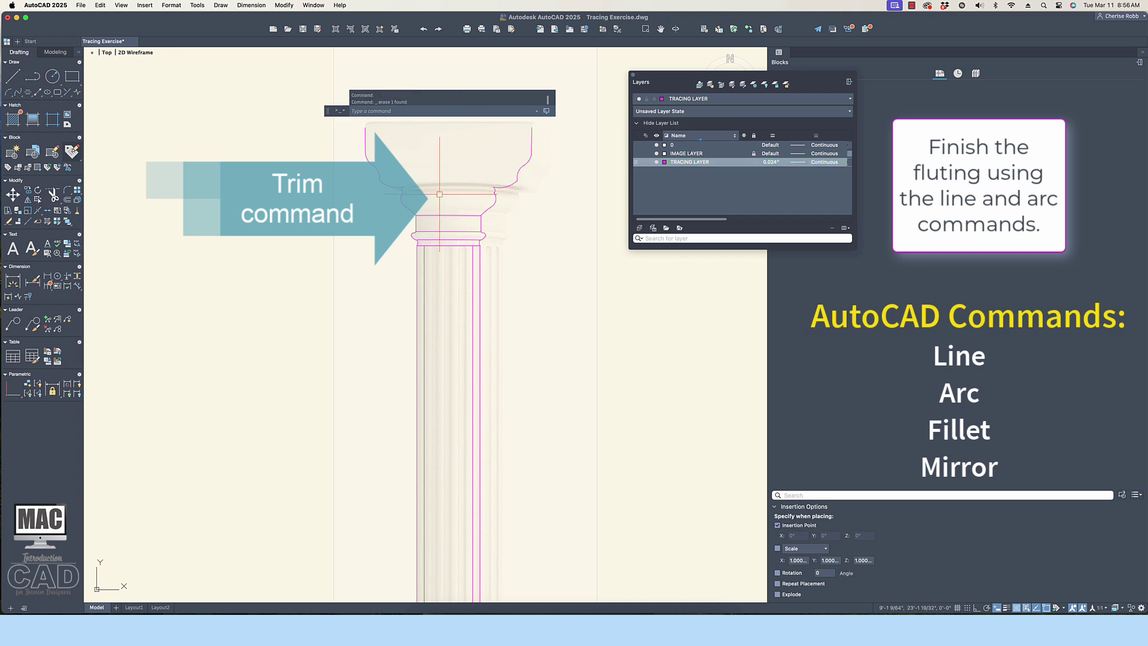
- Draw a short line from the capital's left edge to its top-left corner
{"action": "type", "text": "l"}
{"action": "key", "text": "Return"}
{"action": "left_click", "coordinate": [404, 188]}
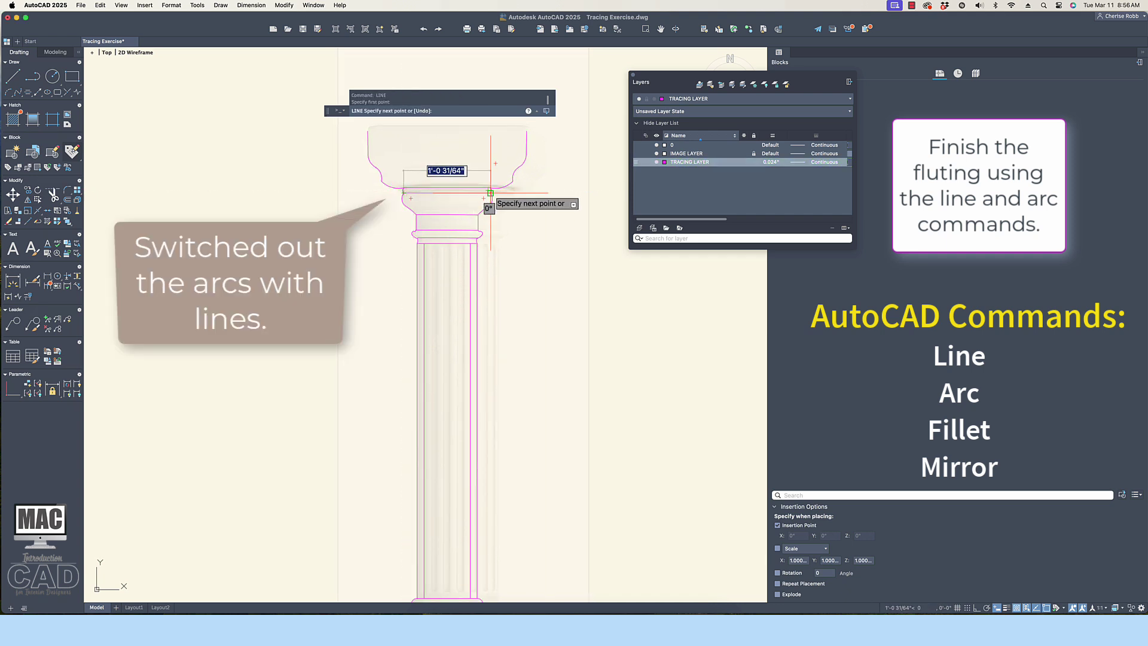
{"action": "scroll", "coordinate": [541, 217], "scroll_direction": "down", "scroll_amount": 2}
{"action": "left_click", "coordinate": [409, 153]}
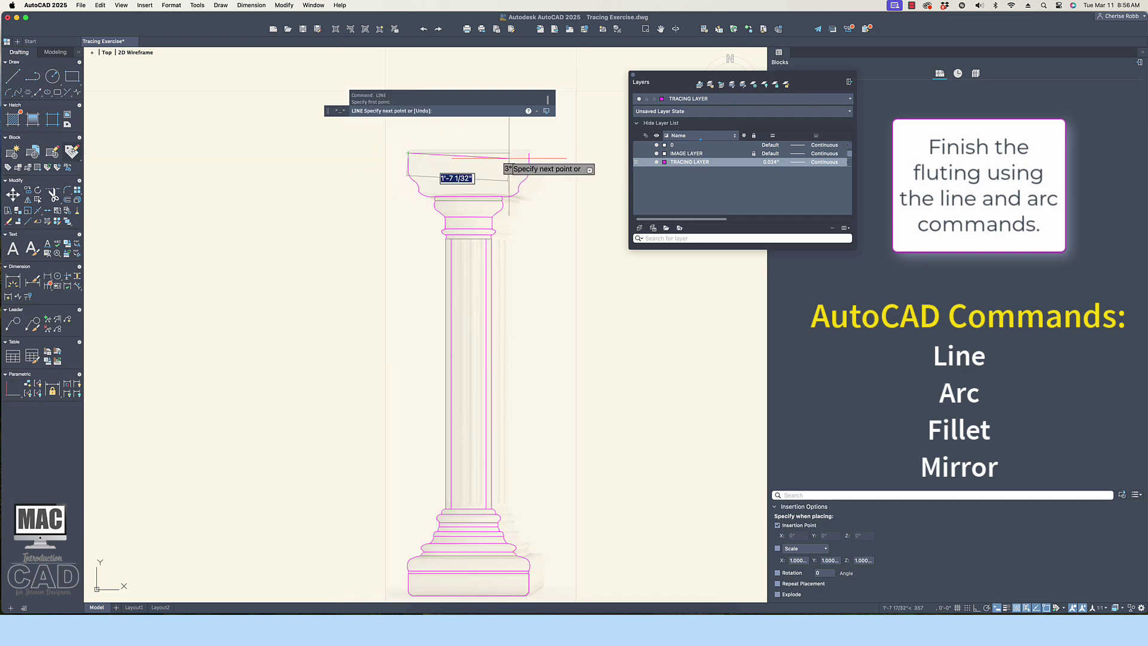
{"action": "key", "text": "Return"}
- Select and erase the capital's old top line
{"action": "scroll", "coordinate": [534, 157], "scroll_direction": "up", "scroll_amount": 4}
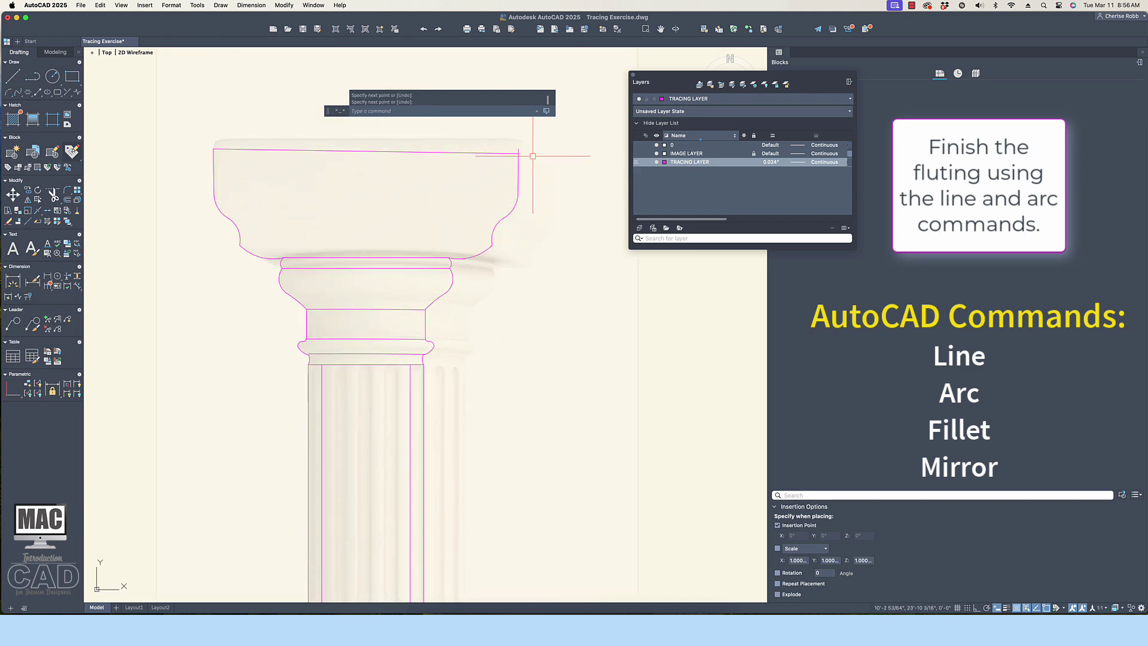
{"action": "left_click", "coordinate": [457, 151]}
{"action": "left_click", "coordinate": [243, 139]}
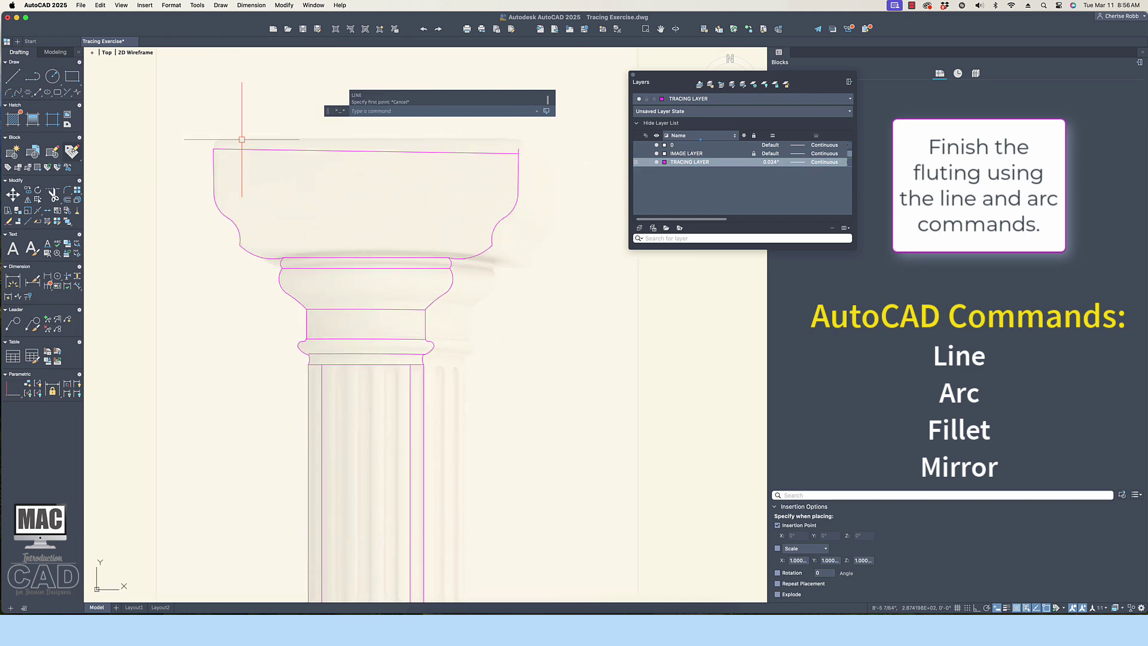
{"action": "left_click", "coordinate": [230, 162]}
{"action": "key", "text": "Delete"}
- Redraw the capital's top line from its left corner to its right corner
{"action": "type", "text": "l"}
{"action": "key", "text": "Return"}
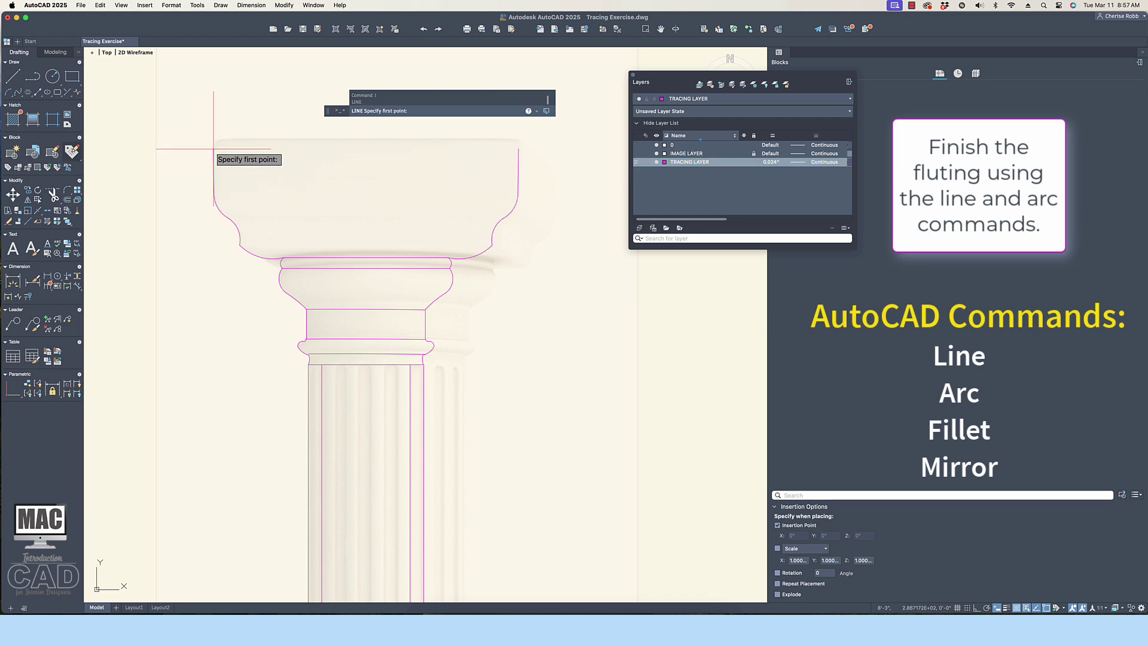
{"action": "left_click", "coordinate": [214, 149]}
{"action": "left_click", "coordinate": [518, 149]}
{"action": "key", "text": "Return"}
{"action": "scroll", "coordinate": [538, 198], "scroll_direction": "down", "scroll_amount": 5}
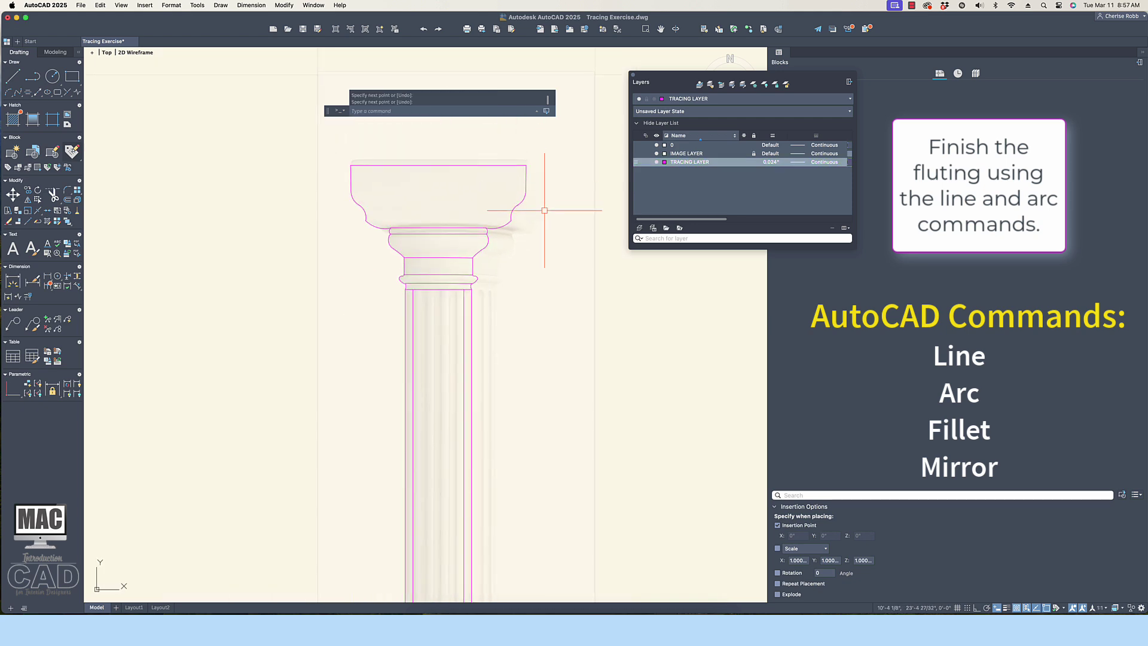
{"action": "key", "text": "Escape"}
{"action": "key", "text": "Escape"}
{"action": "middle_click_drag", "start_coordinate": [415, 300], "coordinate": [334, 242]}
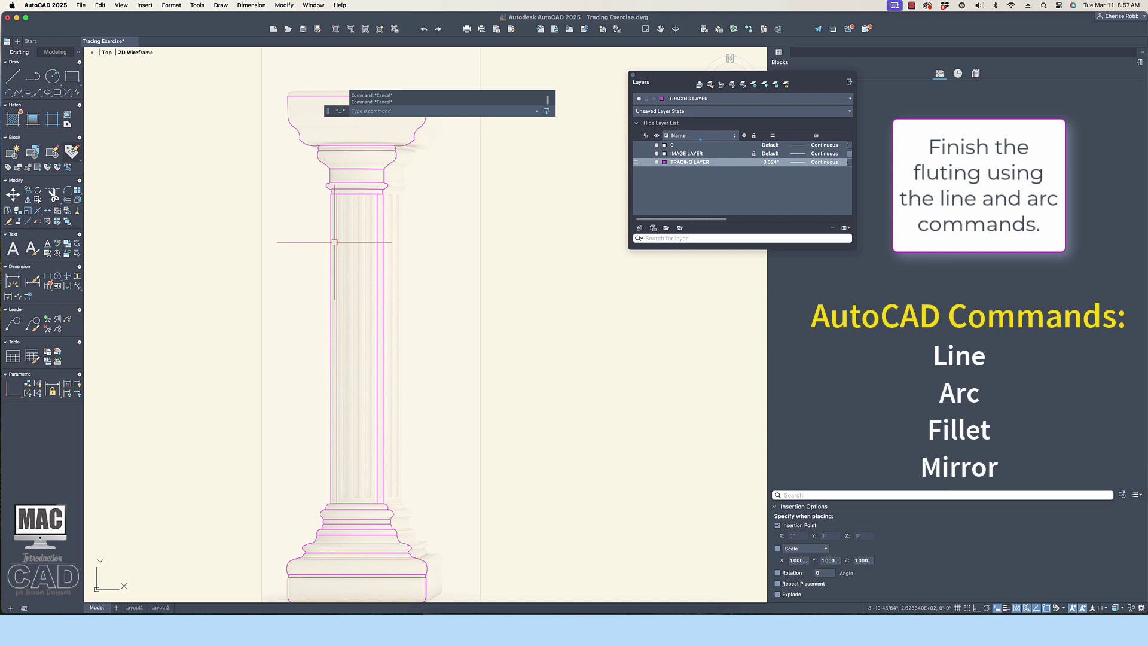
- Draw a vertical flute line down the shaft with snap off and Ortho on
{"action": "type", "text": "l"}
{"action": "key", "text": "Return"}
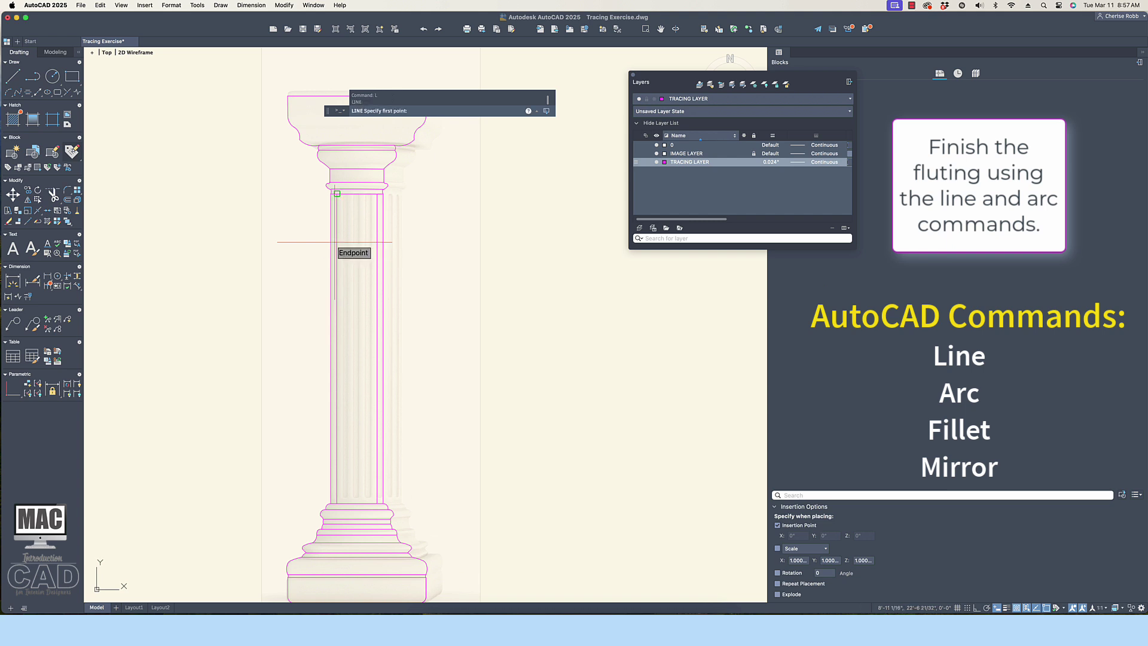
{"action": "scroll", "coordinate": [341, 194], "scroll_direction": "down", "scroll_amount": 4}
{"action": "scroll", "coordinate": [340, 193], "scroll_direction": "up", "scroll_amount": 5}
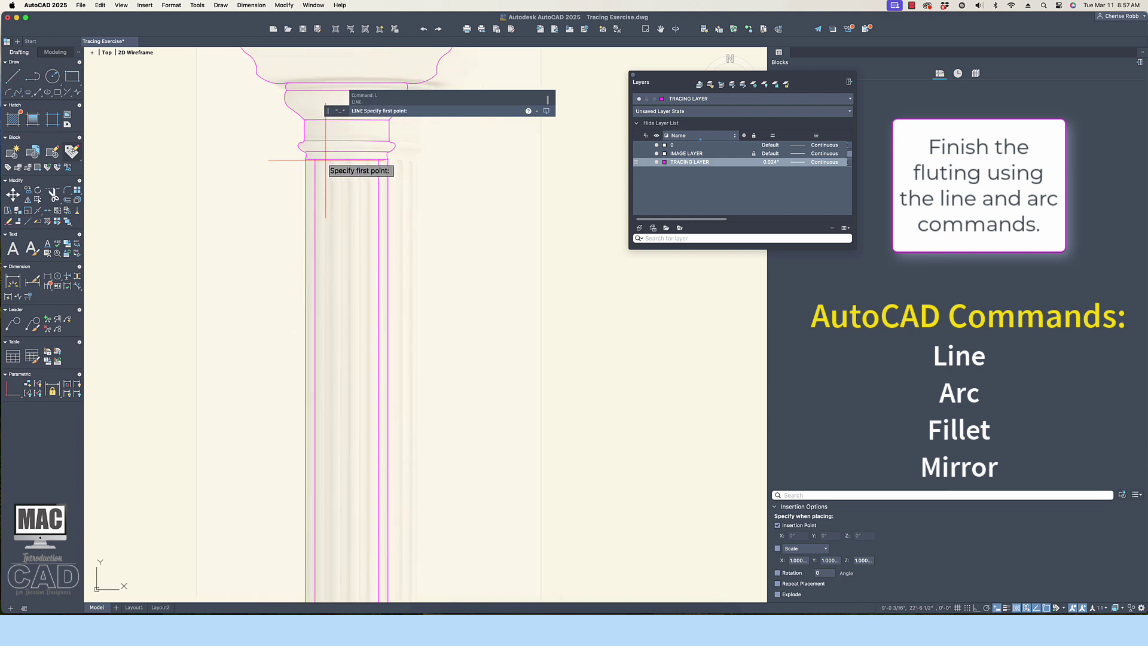
{"action": "key", "text": "F3"}
{"action": "left_click", "coordinate": [325, 159]}
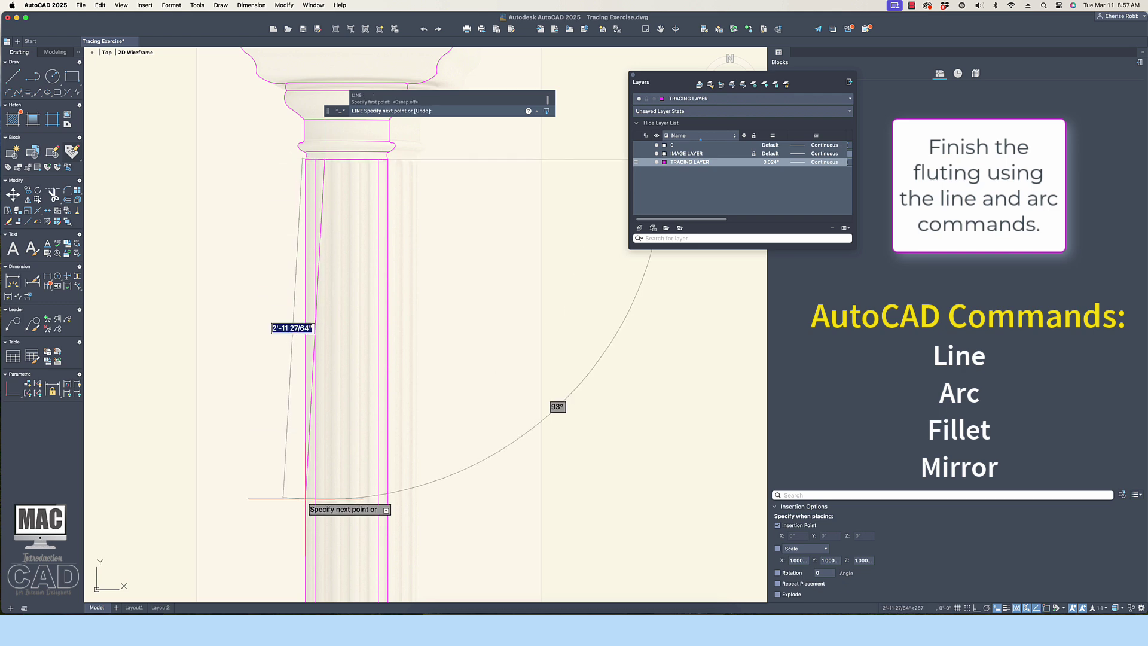
{"action": "key", "text": "F8"}
{"action": "scroll", "coordinate": [306, 502], "scroll_direction": "down", "scroll_amount": 4}
{"action": "scroll", "coordinate": [306, 541], "scroll_direction": "up", "scroll_amount": 4}
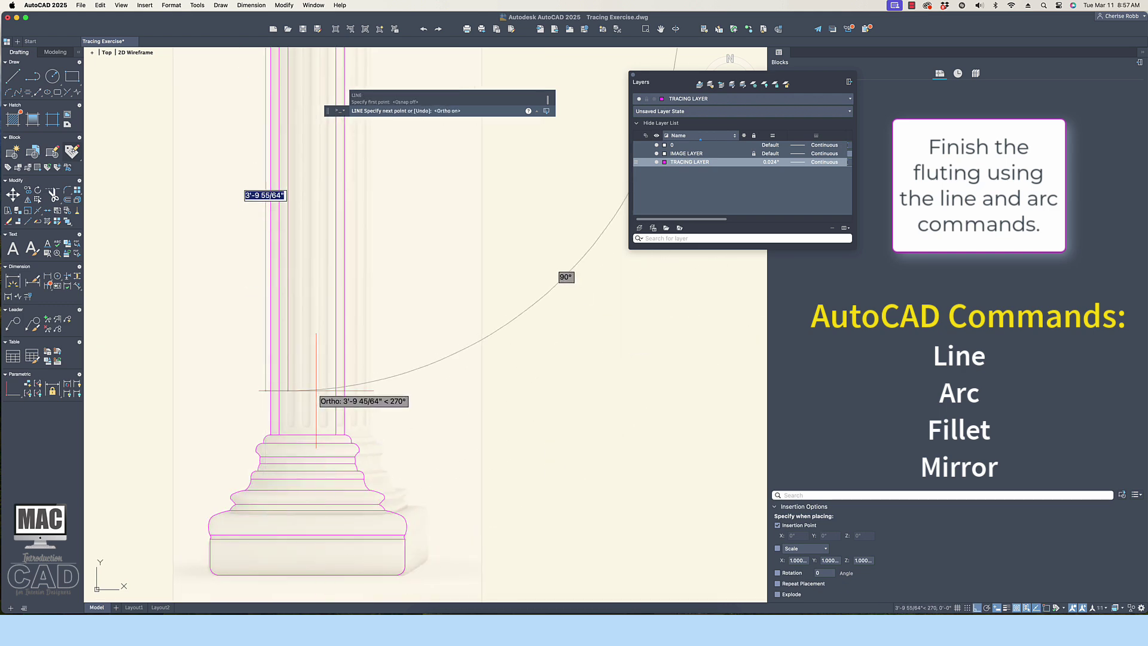
{"action": "left_click", "coordinate": [290, 422]}
{"action": "key", "text": "Return"}
{"action": "scroll", "coordinate": [293, 422], "scroll_direction": "up", "scroll_amount": 3}
- Copy the flute line slightly to the right to form the flute's second edge
{"action": "type", "text": "co"}
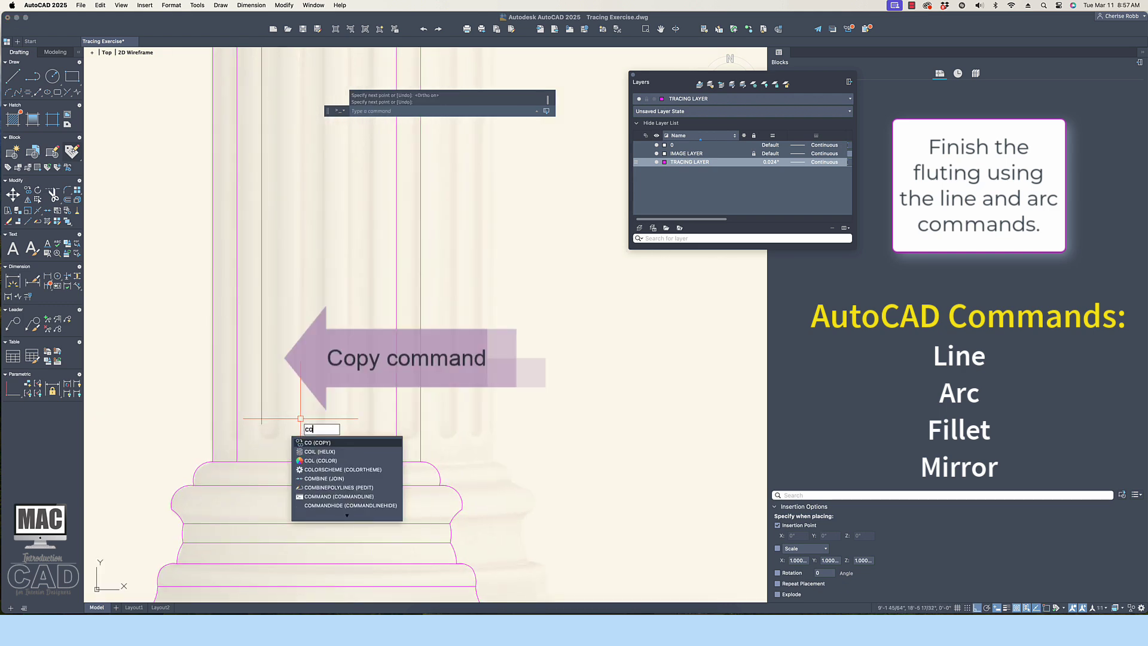
{"action": "key", "text": "Return"}
{"action": "left_click", "coordinate": [262, 407]}
{"action": "key", "text": "Return"}
{"action": "left_click", "coordinate": [262, 419]}
{"action": "left_click", "coordinate": [278, 418]}
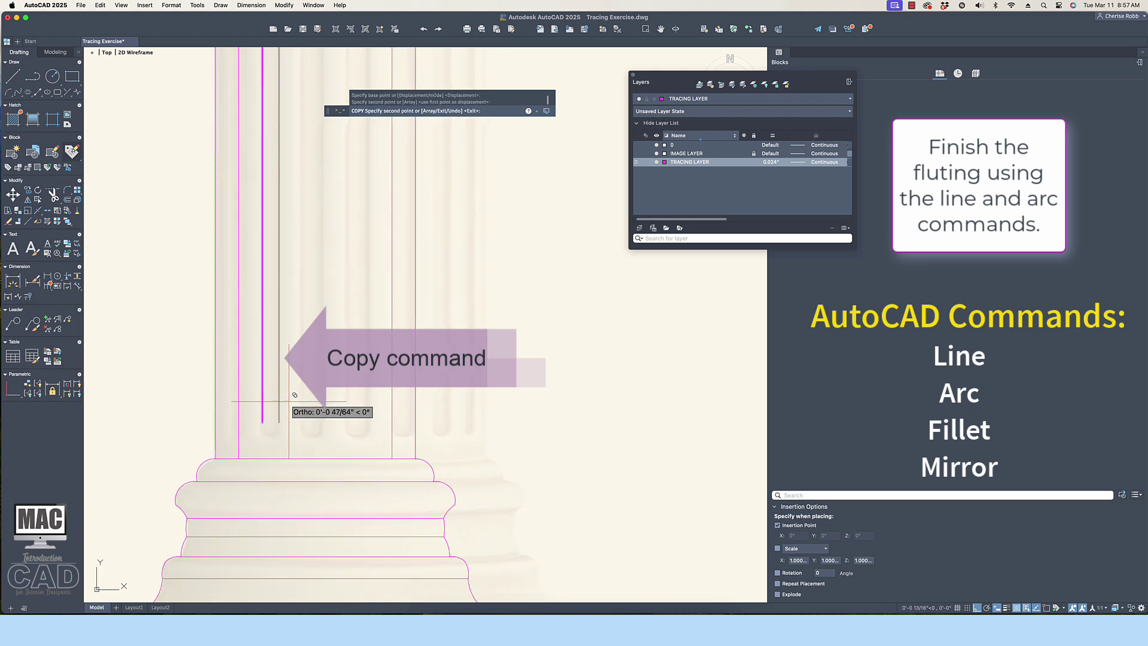
{"action": "key", "text": "Escape"}
- Close the flute's bottom with a rounded 3-point arc between the two lines
{"action": "type", "text": "arc"}
{"action": "key", "text": "Return"}
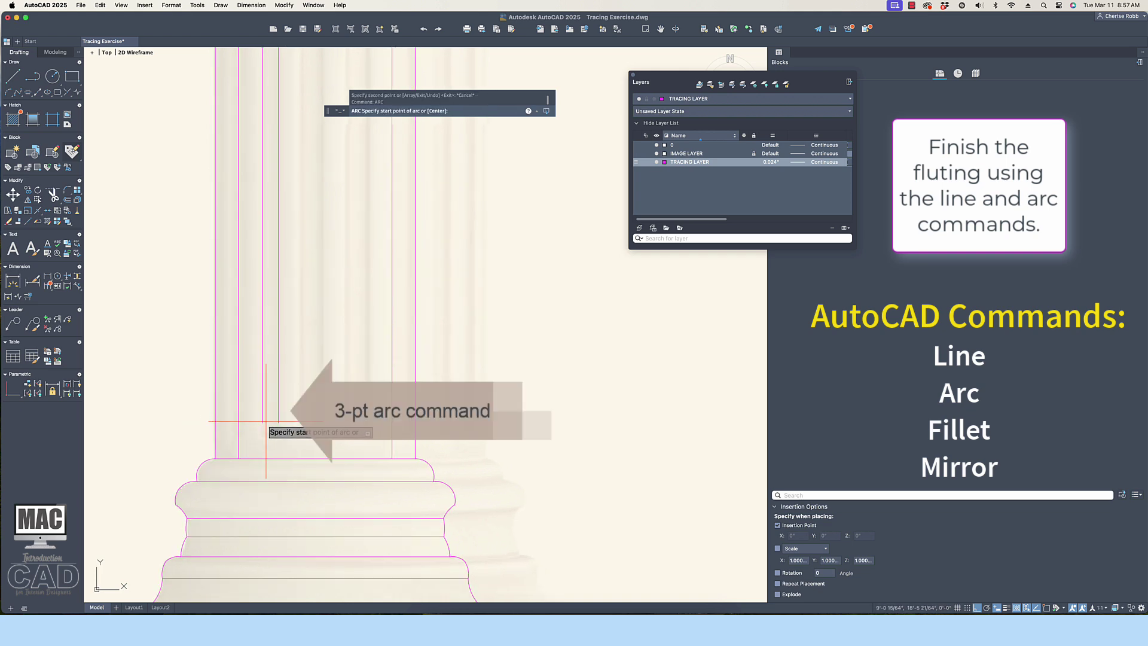
{"action": "left_click", "coordinate": [262, 421]}
{"action": "left_click", "coordinate": [270, 438]}
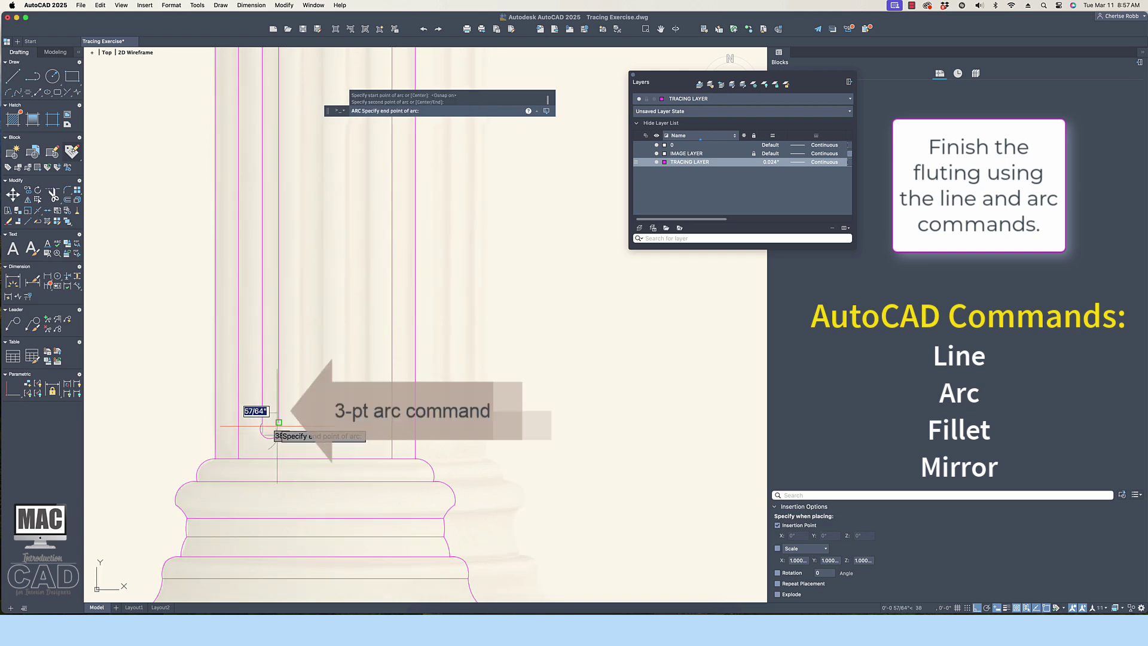
{"action": "left_click", "coordinate": [278, 422]}
{"action": "key", "text": "Return"}
{"action": "left_click", "coordinate": [263, 423]}
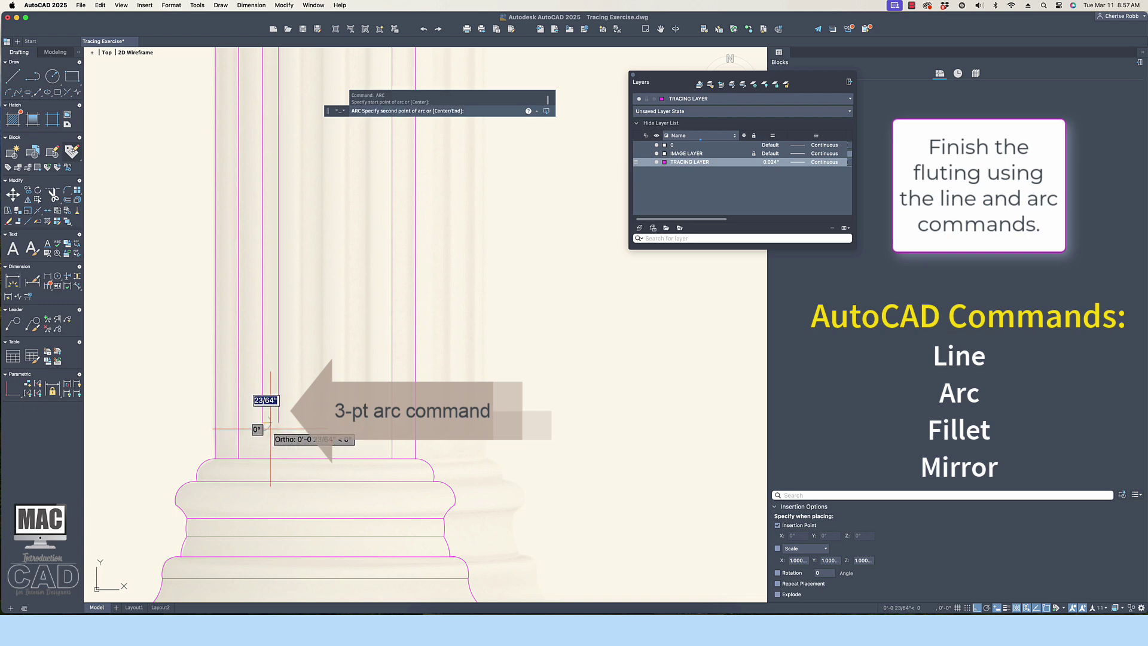
{"action": "key", "text": "F8"}
{"action": "left_click", "coordinate": [270, 430]}
{"action": "left_click", "coordinate": [278, 422]}
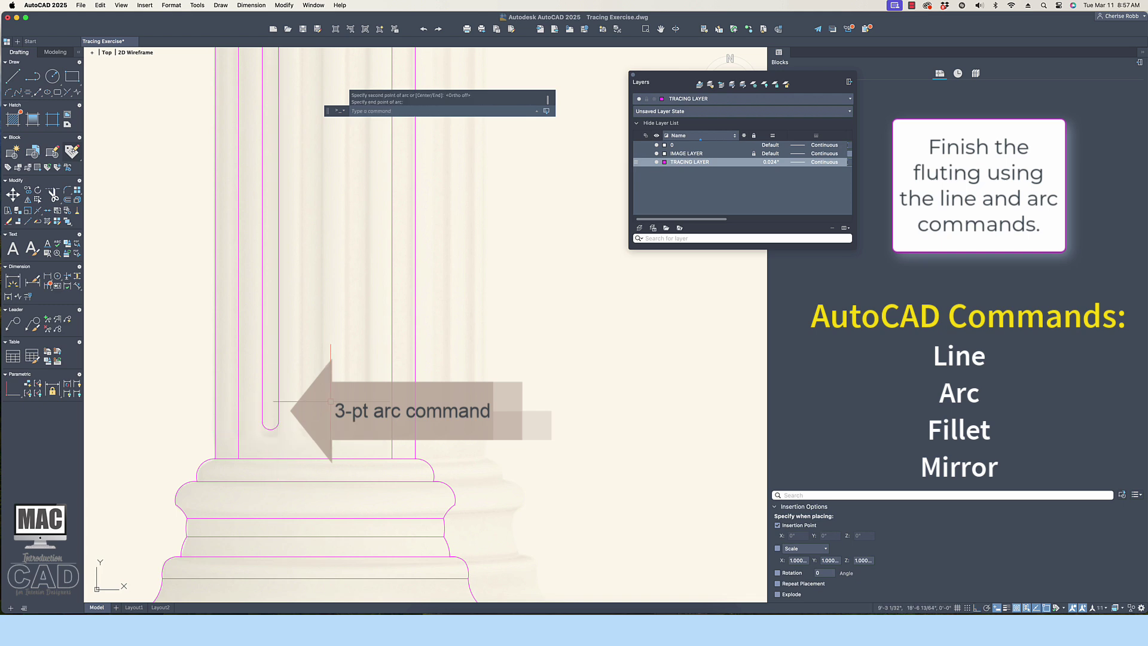
{"action": "scroll", "coordinate": [284, 403], "scroll_direction": "down", "scroll_amount": 2}
- Copy the whole flute, both lines and arc, horizontally to the right
{"action": "type", "text": "co"}
{"action": "key", "text": "Return"}
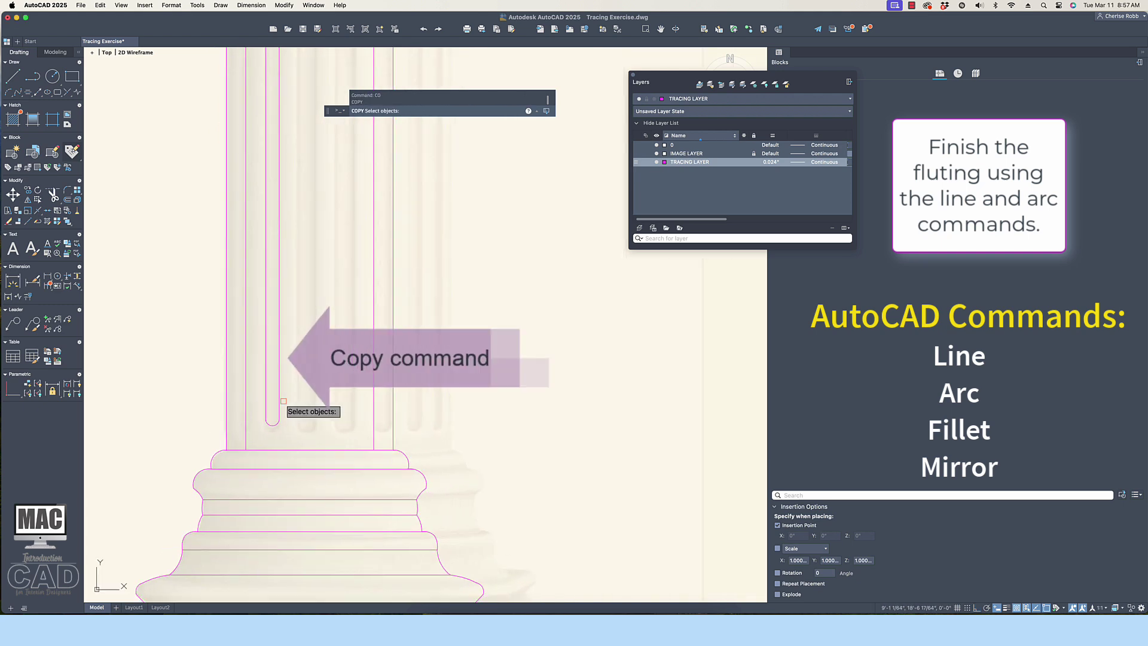
{"action": "left_click", "coordinate": [282, 392]}
{"action": "left_click", "coordinate": [264, 422]}
{"action": "key", "text": "Return"}
{"action": "left_click", "coordinate": [271, 435]}
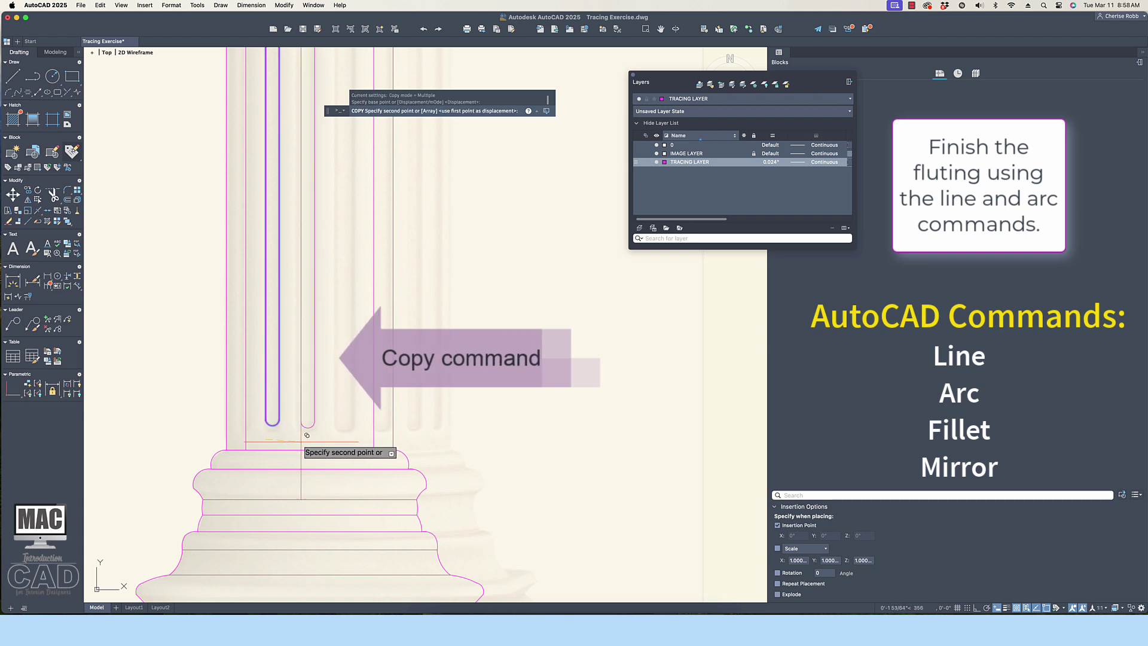
{"action": "key", "text": "F8"}
{"action": "left_click", "coordinate": [307, 435]}
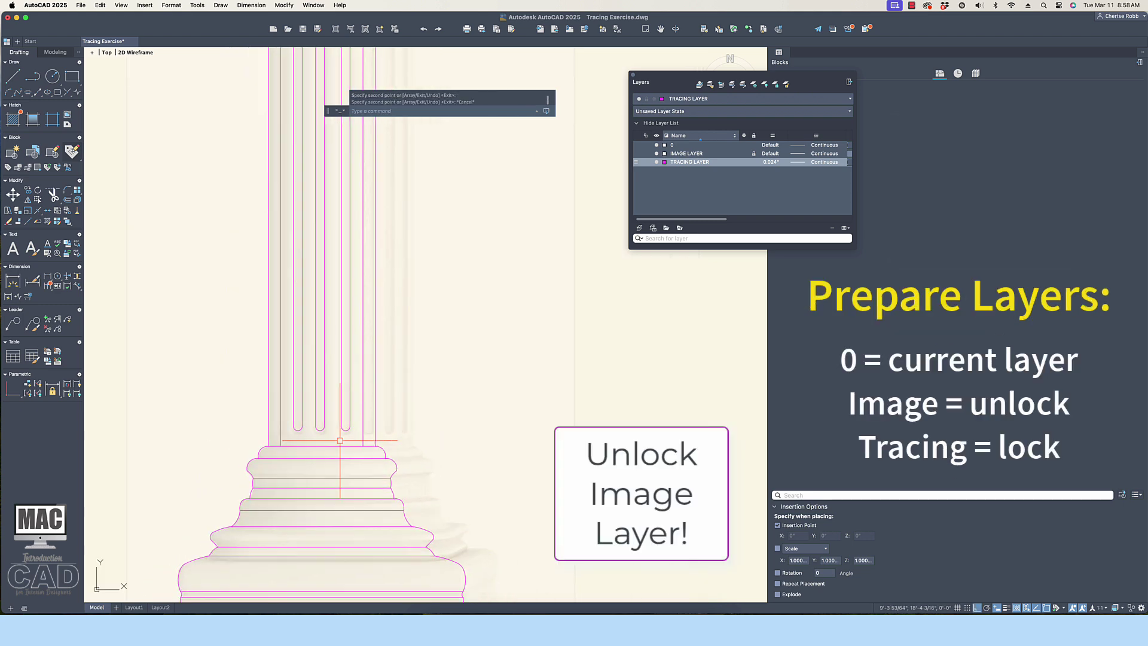
{"action": "scroll", "coordinate": [431, 440], "scroll_direction": "down", "scroll_amount": 5}
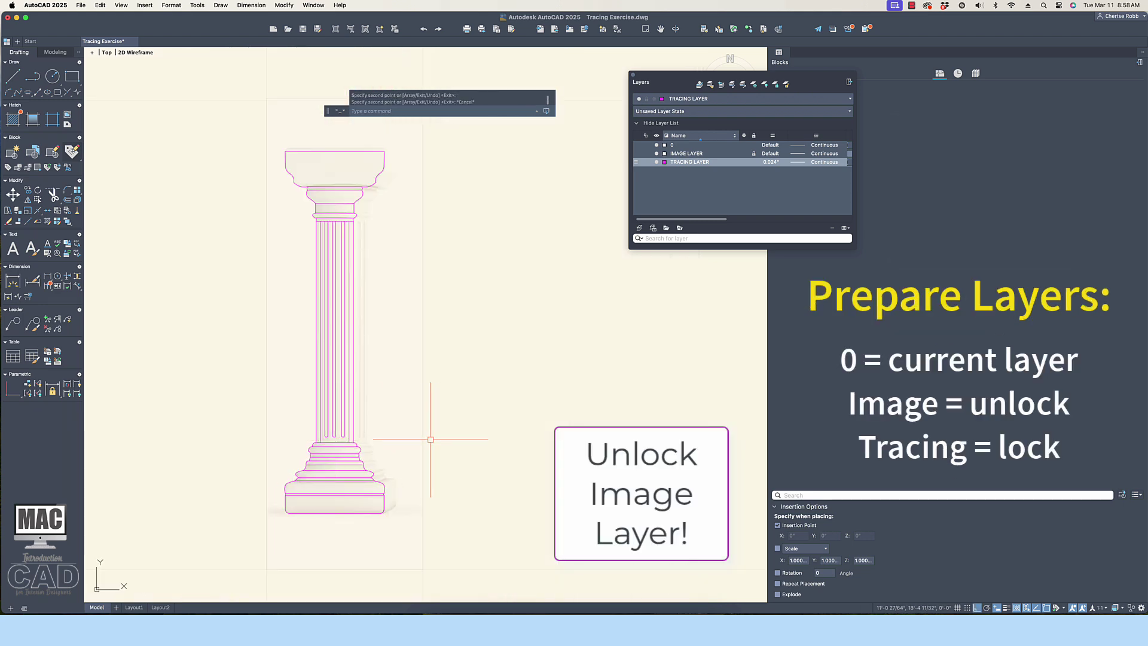
- Unlock IMAGE LAYER and lock TRACING LAYER in the Layers palette
{"action": "left_click", "coordinate": [753, 153]}
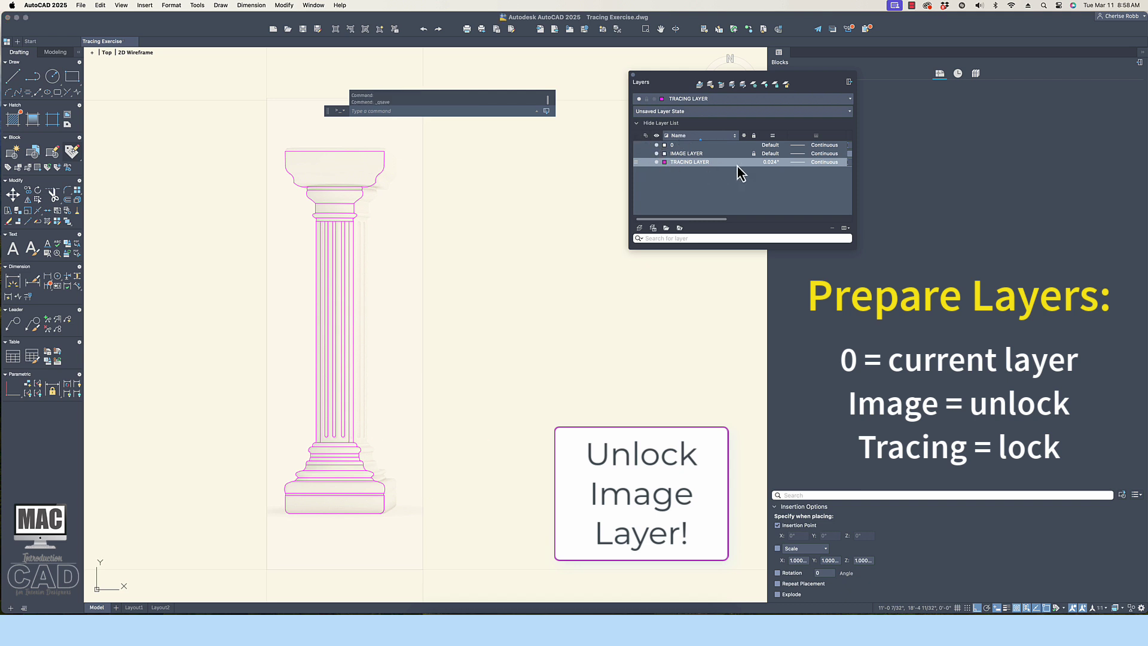
{"action": "left_click", "coordinate": [753, 162]}
{"action": "scroll", "coordinate": [551, 176], "scroll_direction": "down", "scroll_amount": 3}
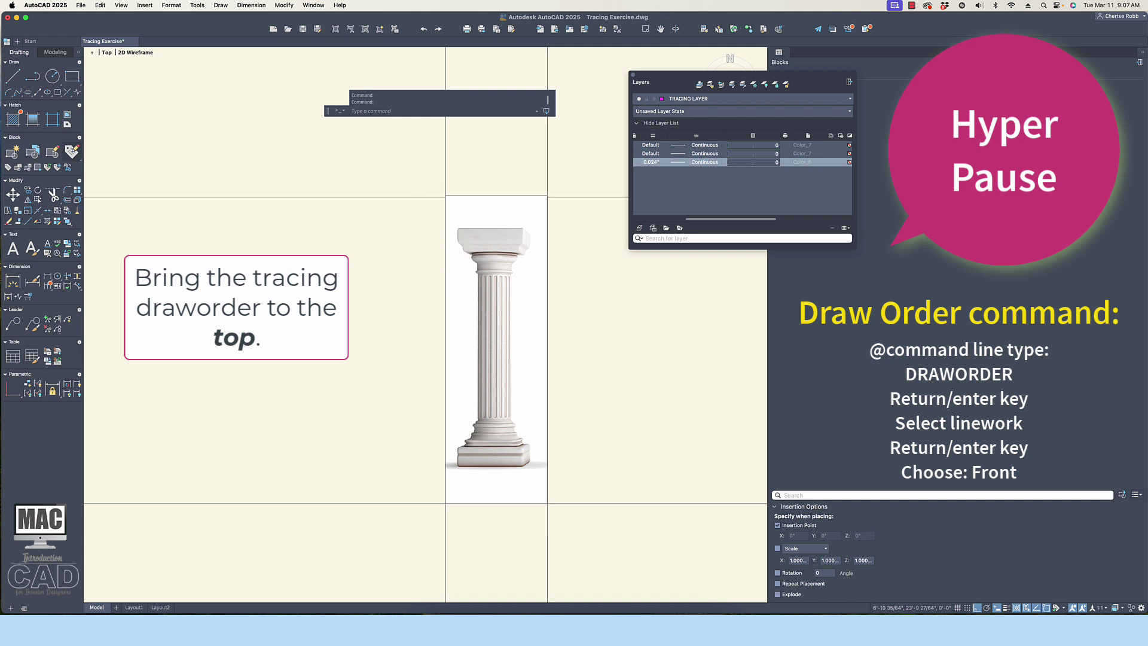
- Bring the column's 107 traced objects to the front with DRAWORDER
{"action": "scroll", "coordinate": [411, 232], "scroll_direction": "up", "scroll_amount": 1}
{"action": "type", "text": "DR"}
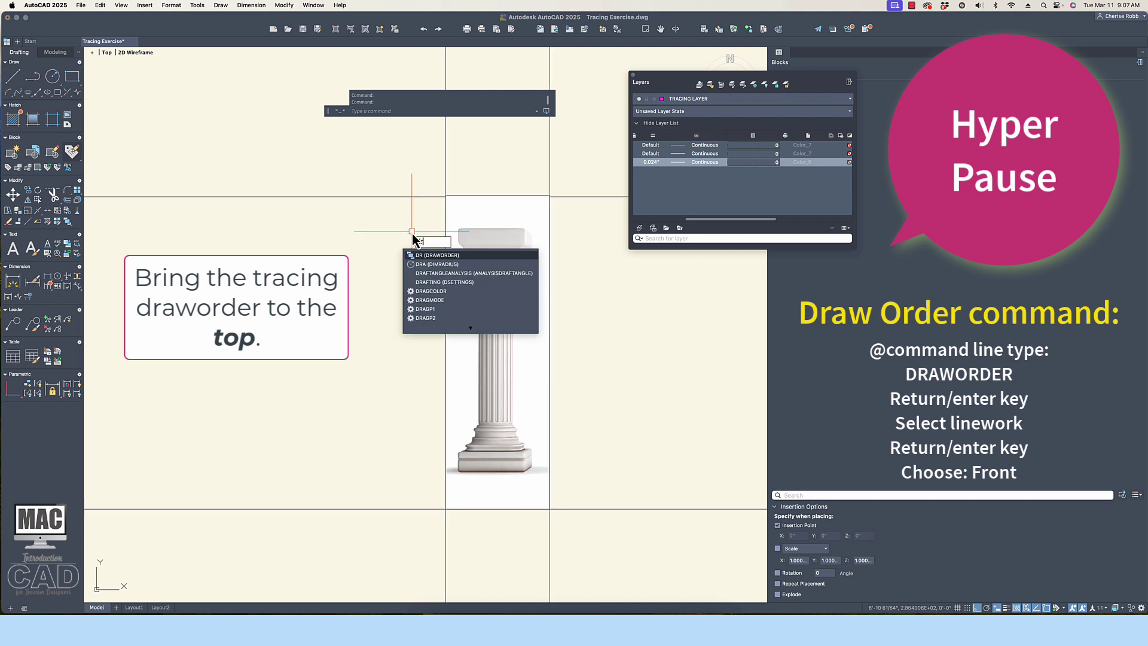
{"action": "type", "text": "aw"}
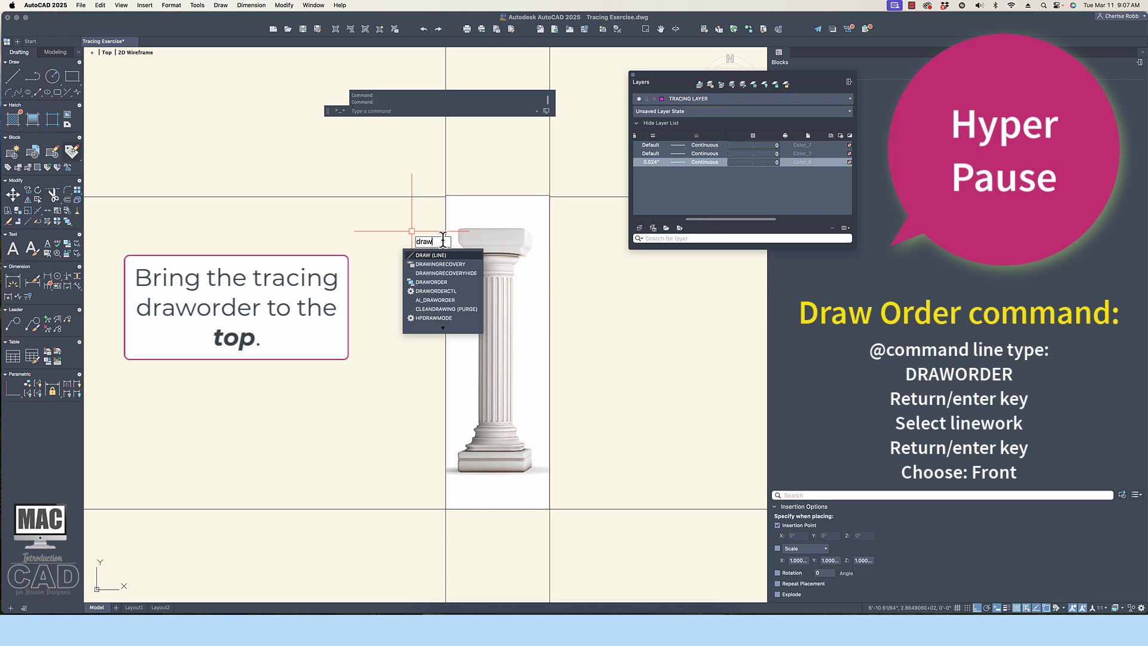
{"action": "type", "text": "or"}
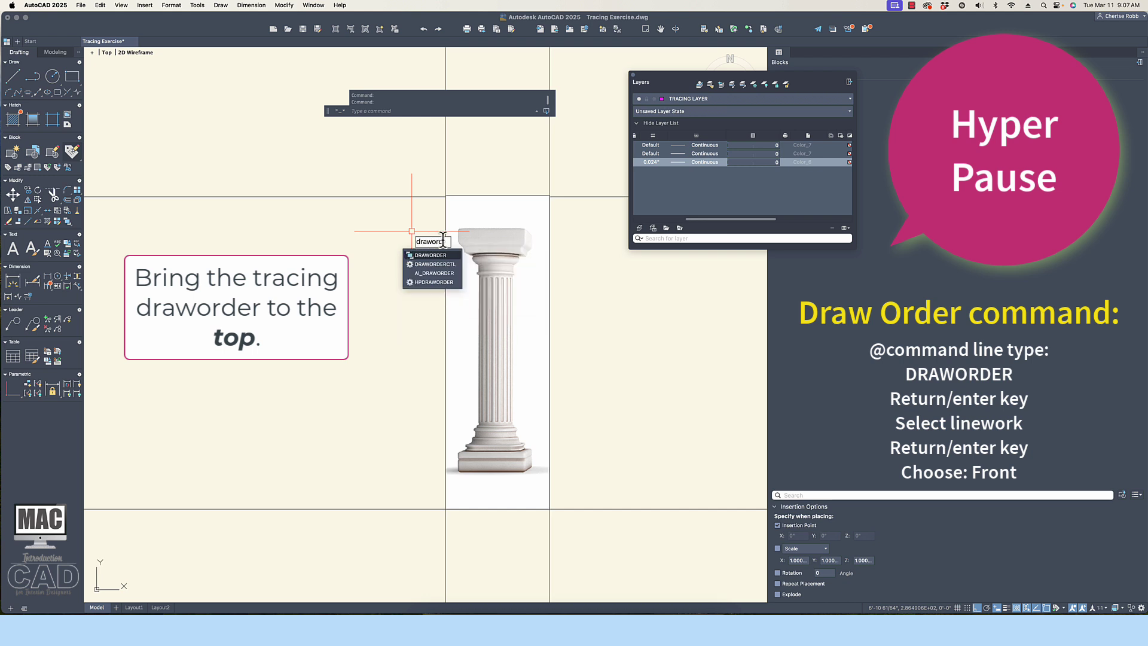
{"action": "type", "text": "der"}
{"action": "key", "text": "Return"}
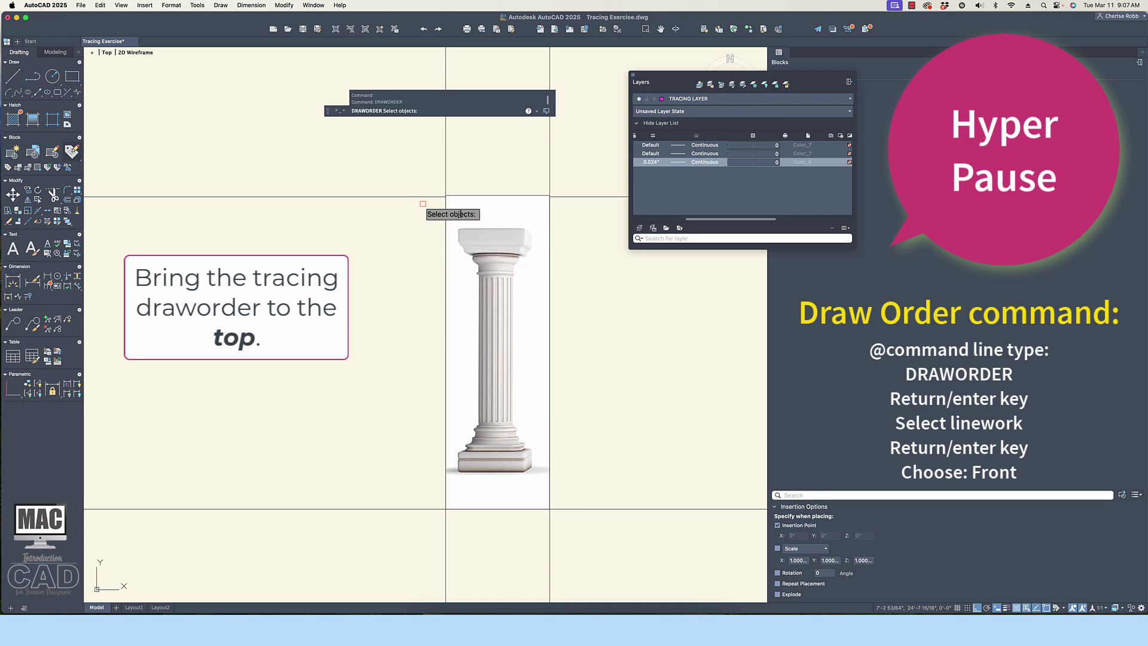
{"action": "left_click", "coordinate": [423, 204]}
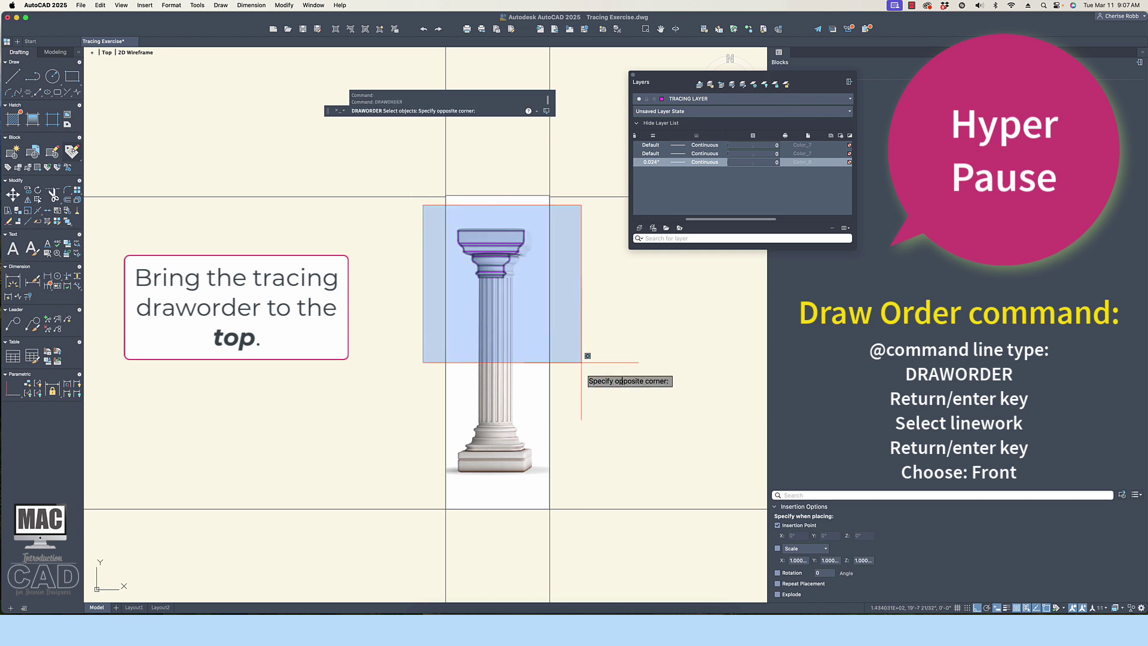
{"action": "left_click", "coordinate": [589, 487]}
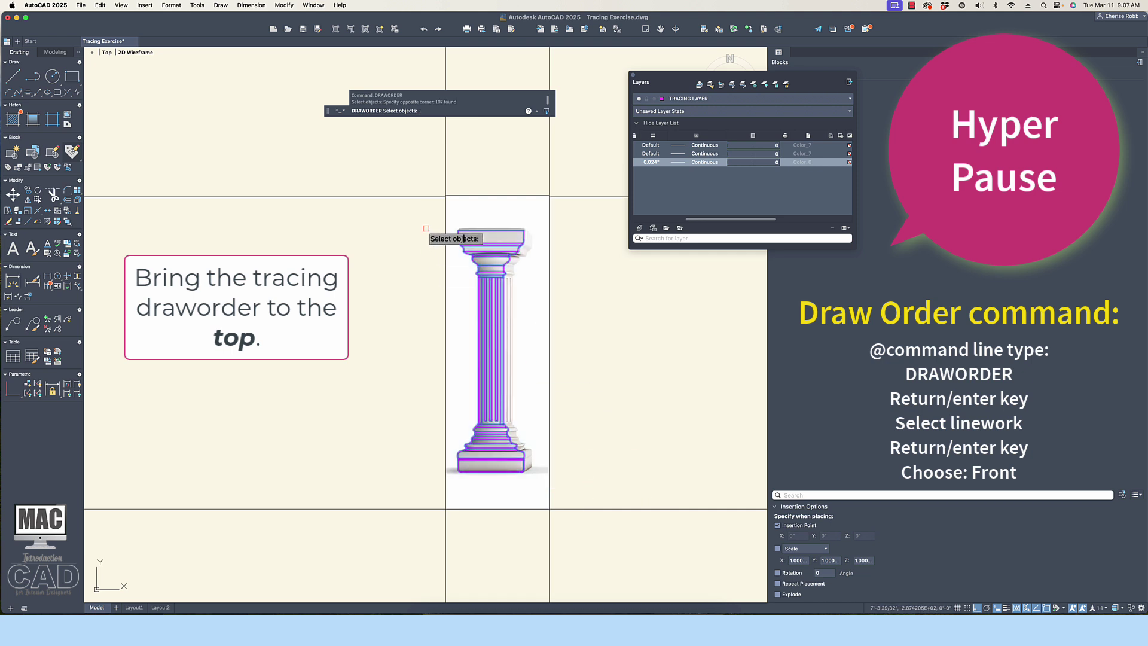
{"action": "key", "text": "Return"}
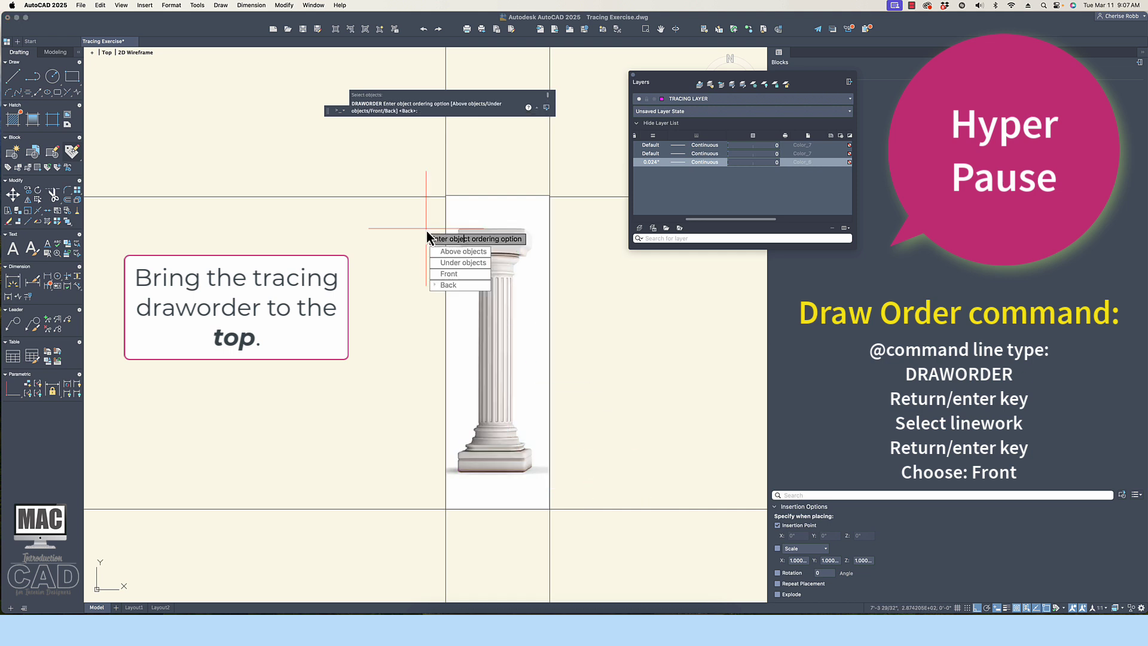
{"action": "left_click", "coordinate": [454, 274]}
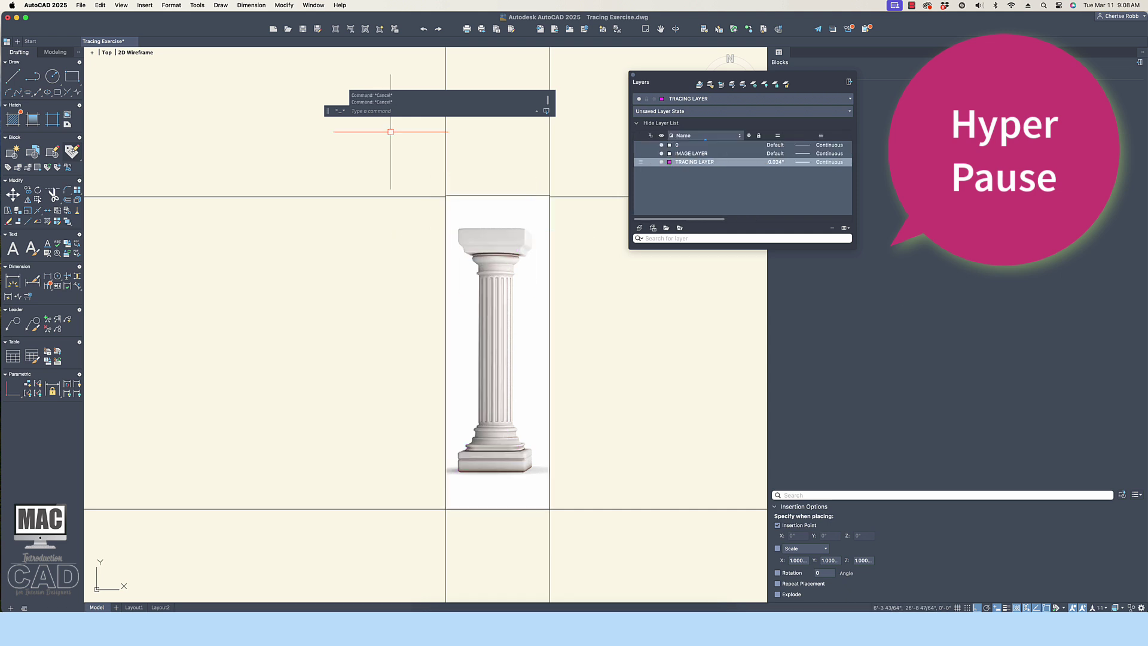
{"action": "type", "text": "drawo"}
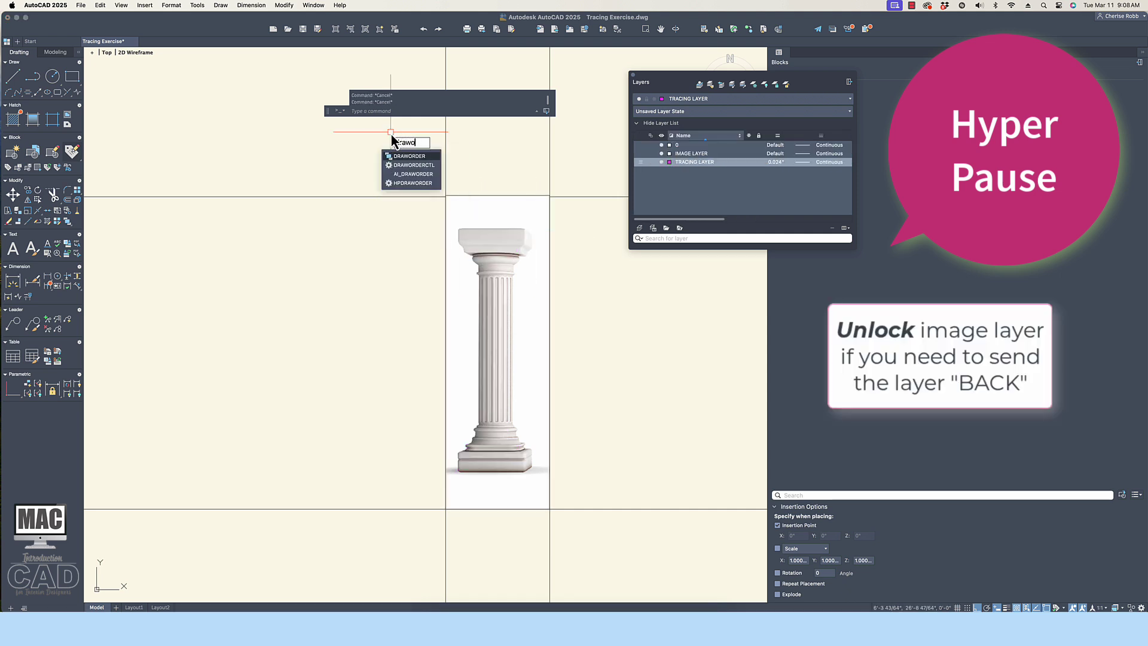
{"action": "type", "text": "rder"}
- Send the column raster image to the back with DRAWORDER, picking it by its edge
{"action": "key", "text": "Return"}
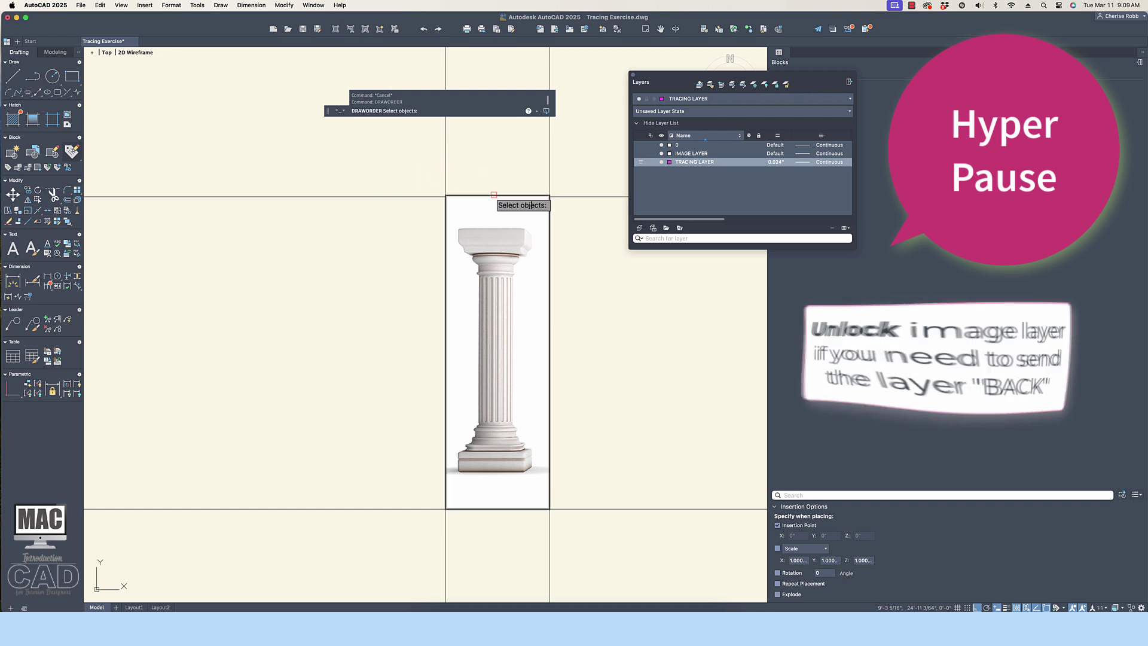
{"action": "left_click", "coordinate": [494, 195]}
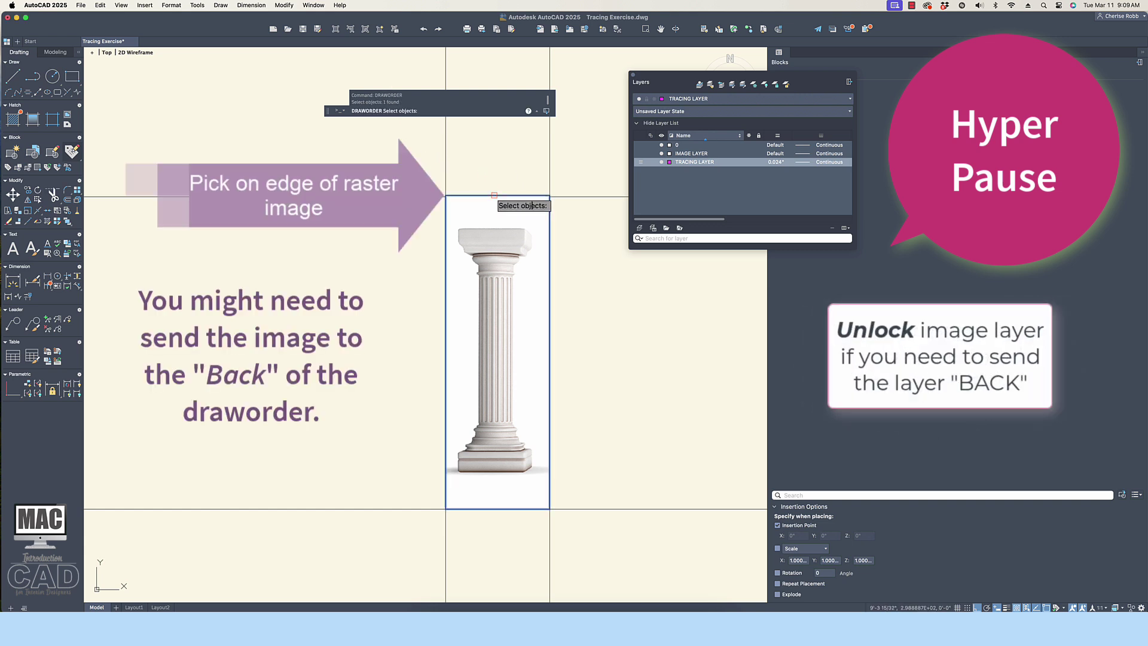
{"action": "key", "text": "Return"}
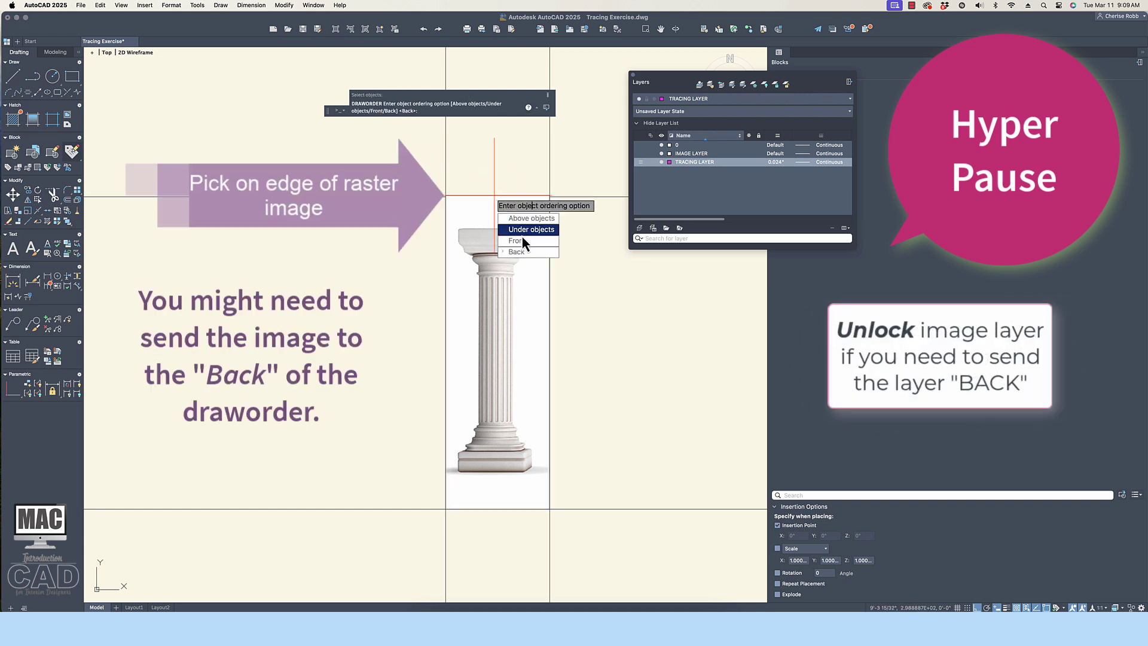
{"action": "left_click", "coordinate": [527, 252]}
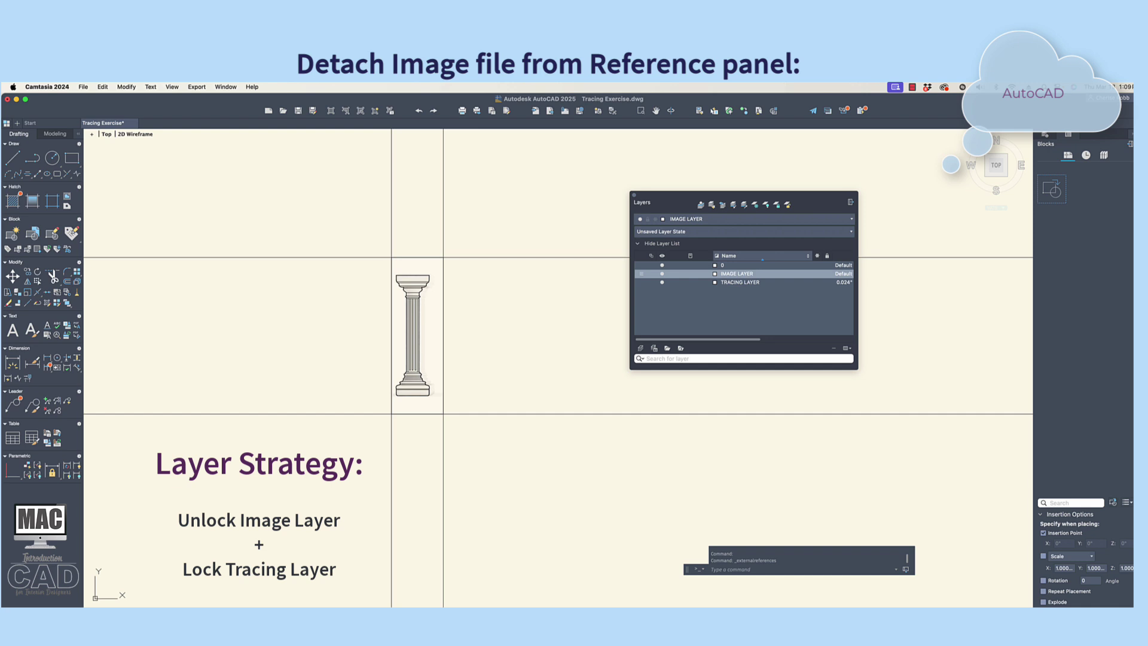
- Detach the Arch Column_1 image reference in the XREF manager and confirm
{"action": "left_click", "coordinate": [601, 306]}
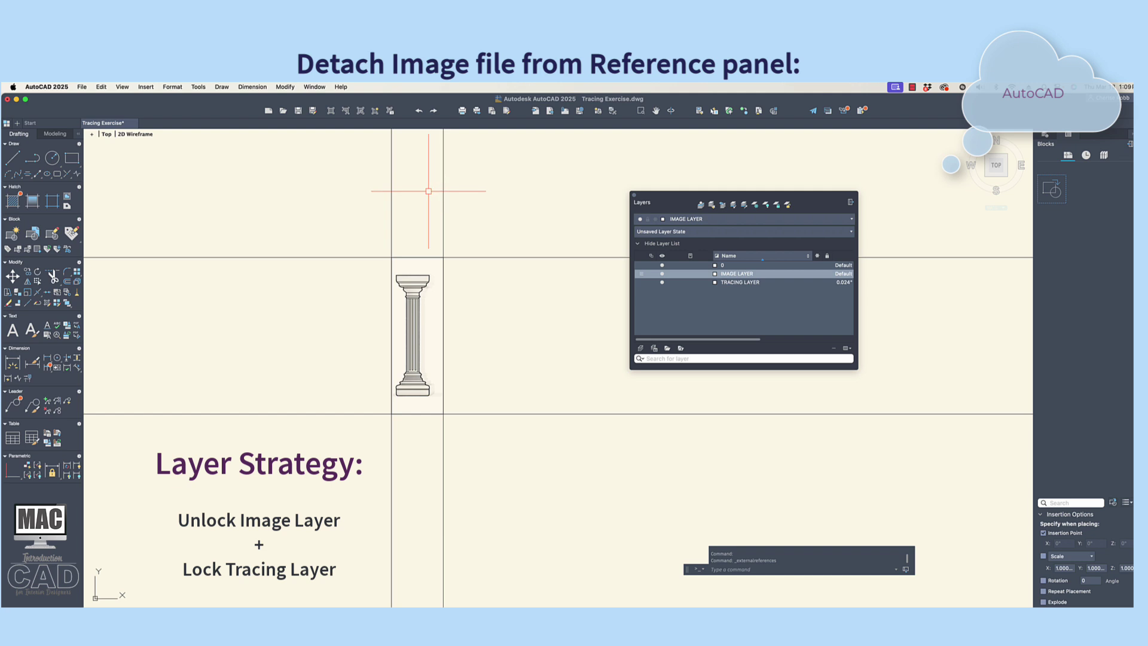
{"action": "type", "text": "xref"}
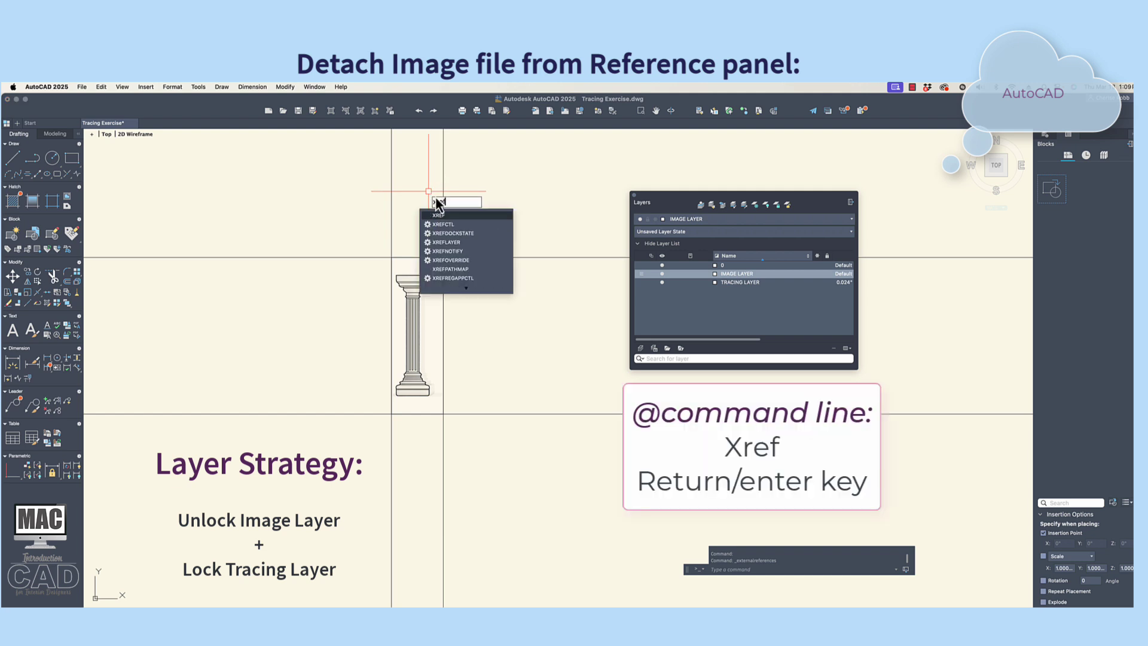
{"action": "key", "text": "Return"}
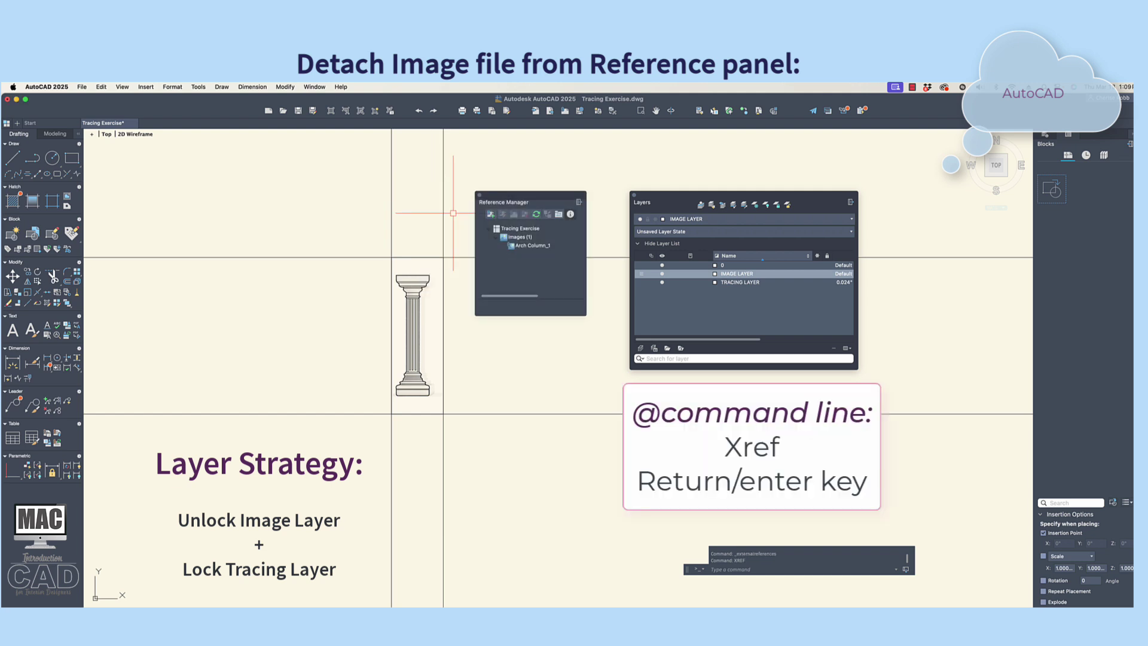
{"action": "left_click", "coordinate": [325, 88]}
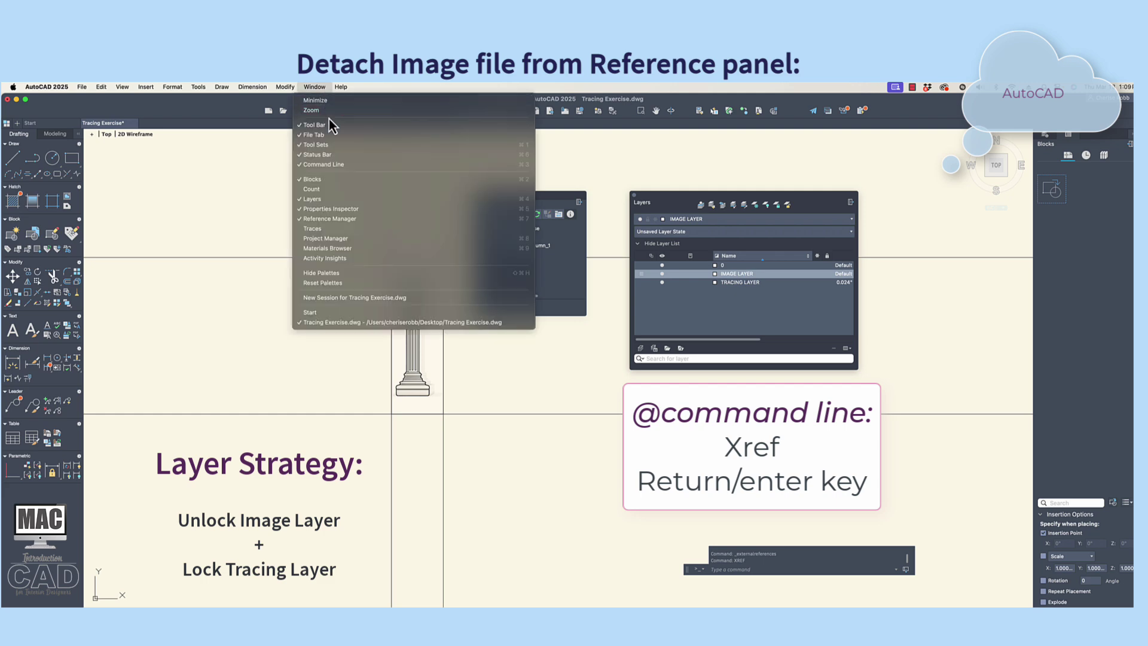
{"action": "left_click", "coordinate": [386, 221]}
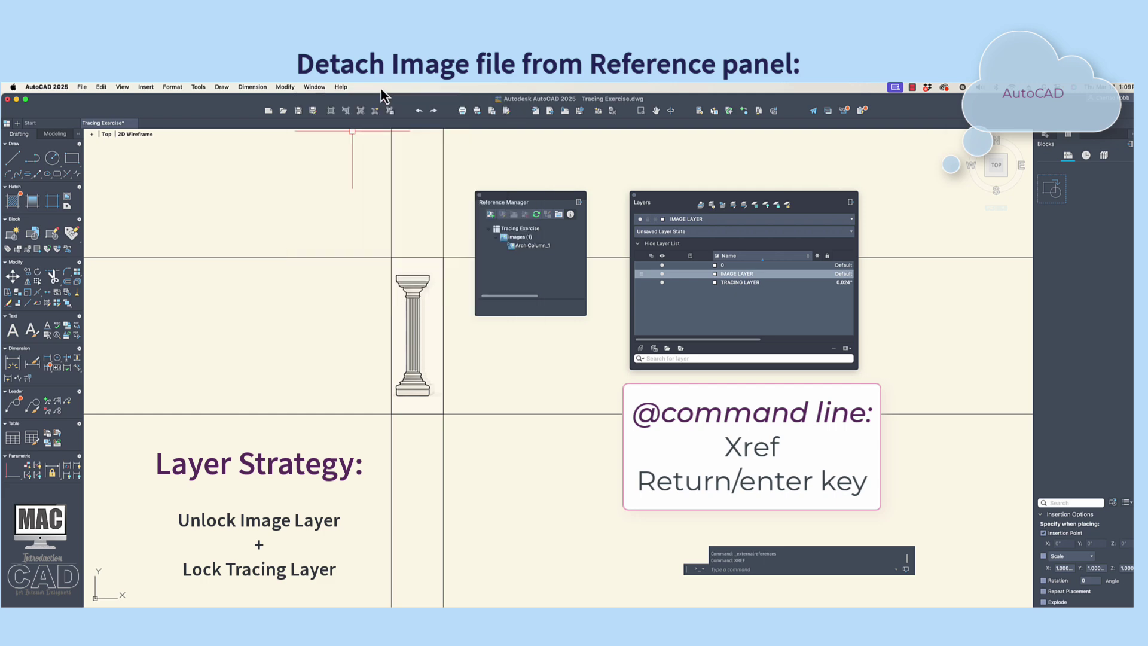
{"action": "left_click", "coordinate": [532, 245]}
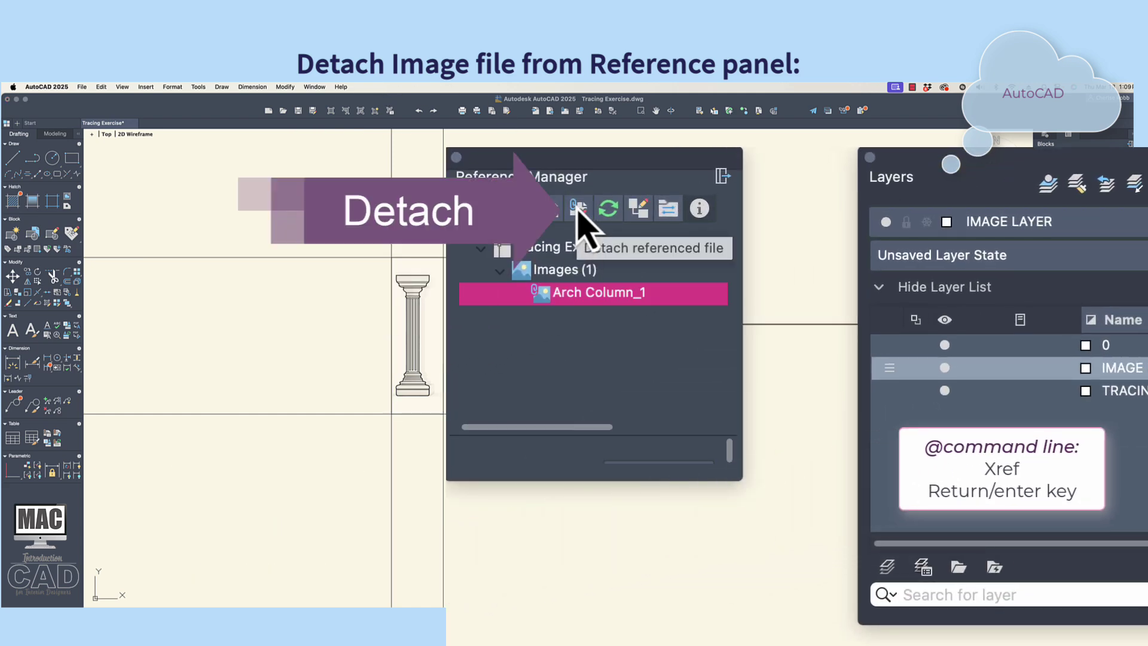
{"action": "right_click", "coordinate": [625, 294]}
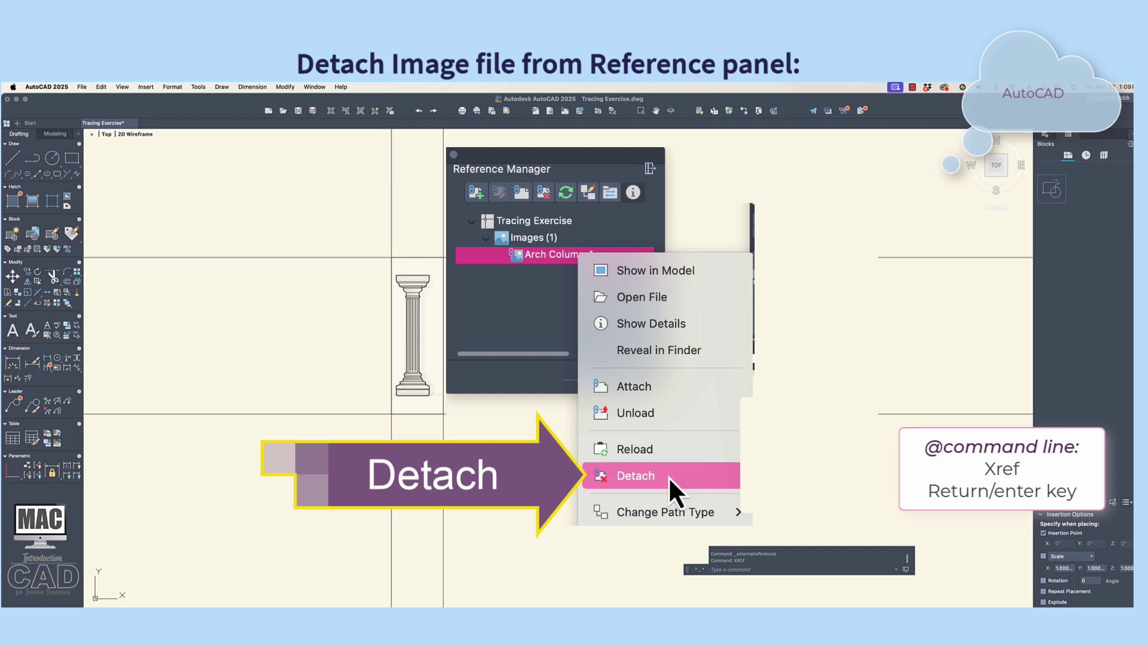
{"action": "left_click", "coordinate": [669, 476]}
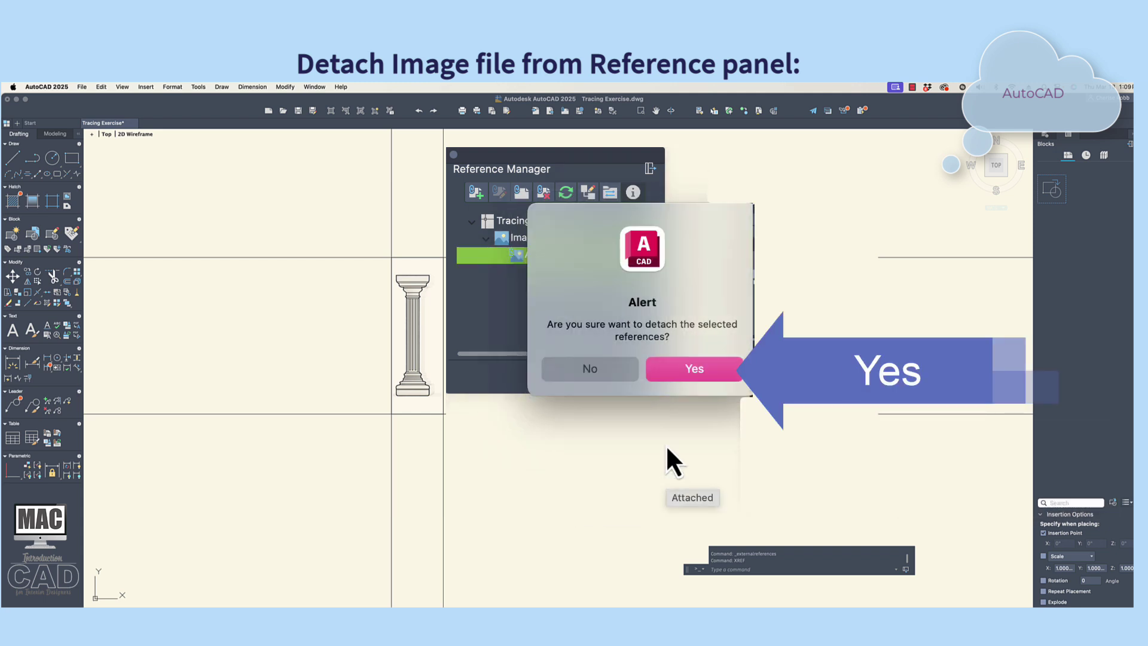
{"action": "left_click", "coordinate": [693, 370]}
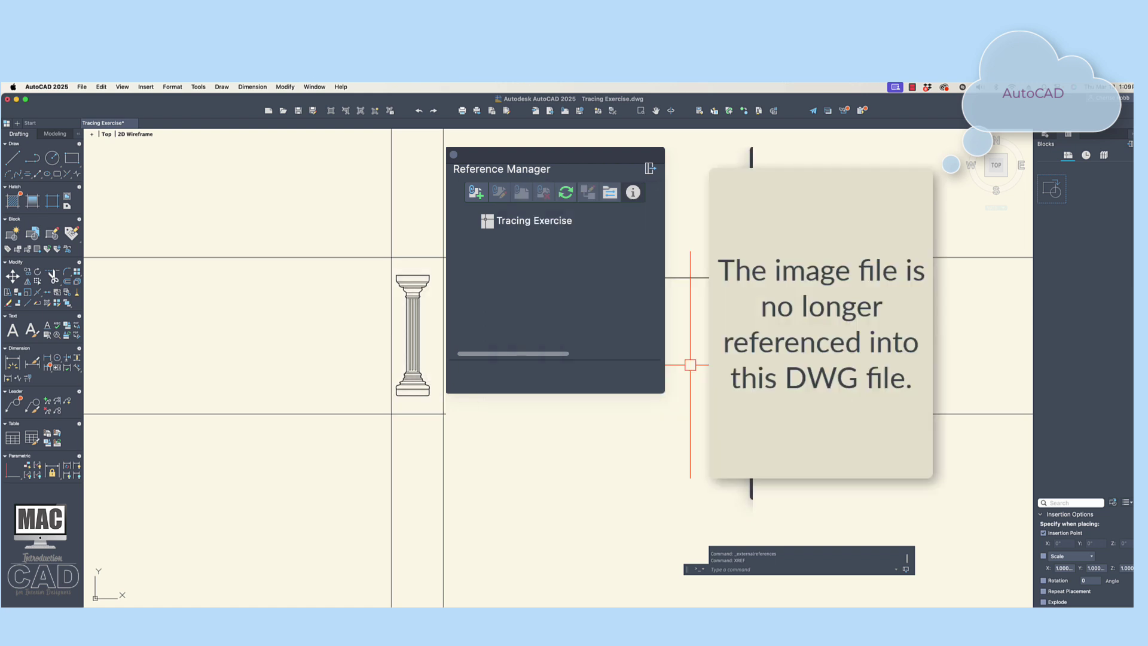
- Erase the two vertical and two horizontal construction lines
{"action": "left_click", "coordinate": [453, 155]}
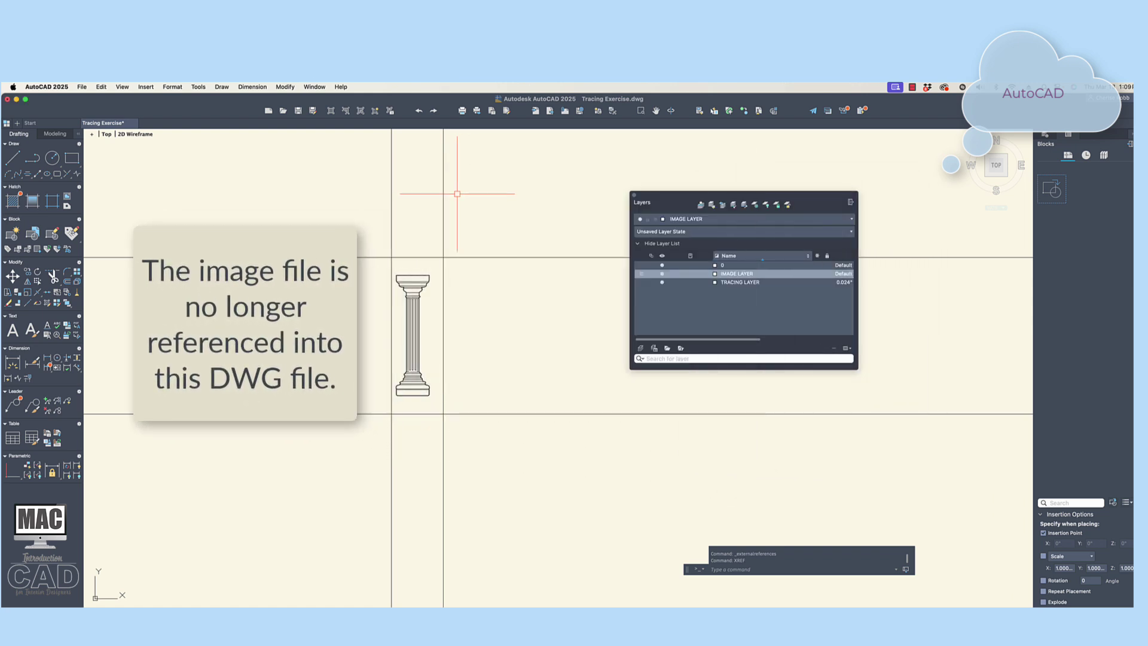
{"action": "left_click", "coordinate": [457, 195]}
{"action": "left_click", "coordinate": [328, 195]}
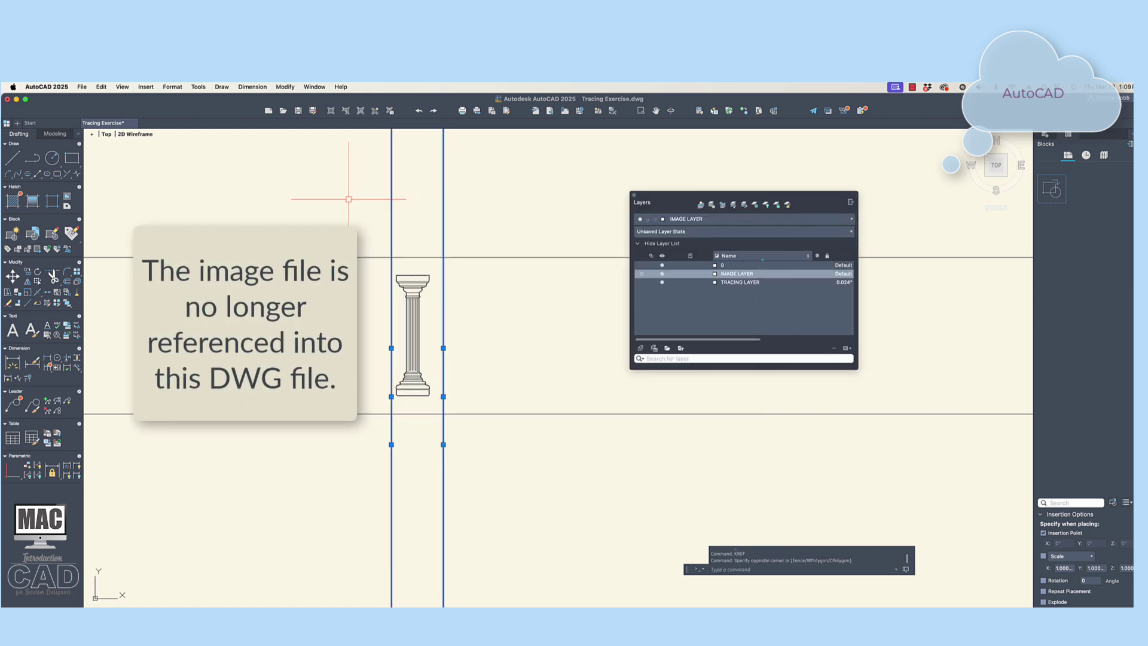
{"action": "left_click", "coordinate": [550, 231]}
{"action": "left_click", "coordinate": [499, 435]}
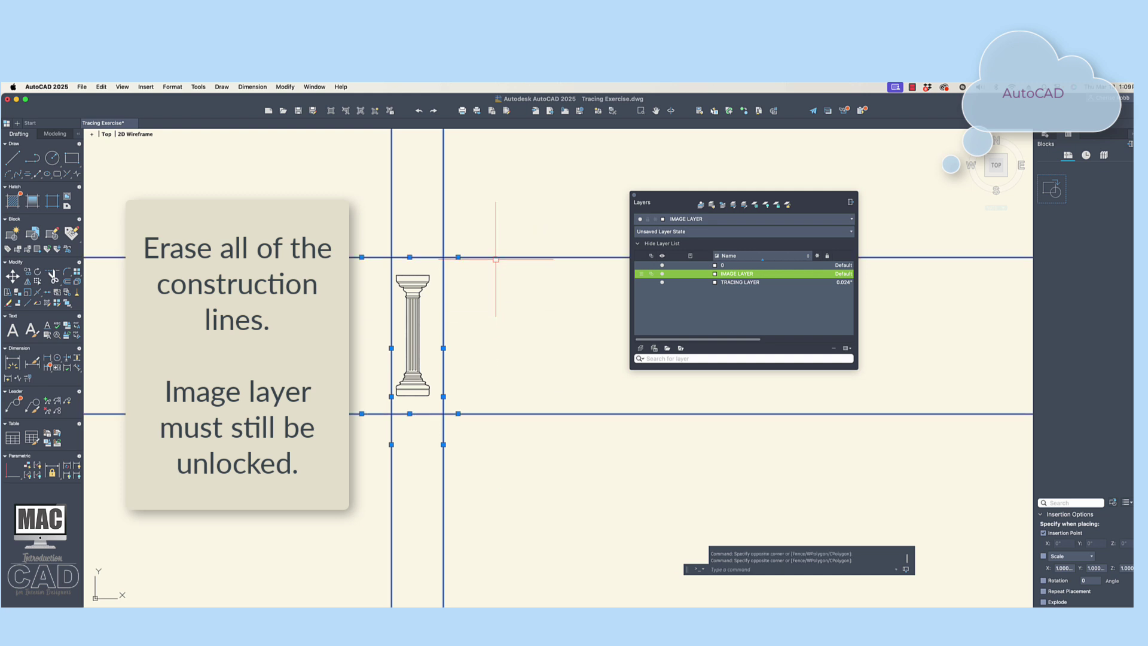
{"action": "right_click", "coordinate": [498, 259]}
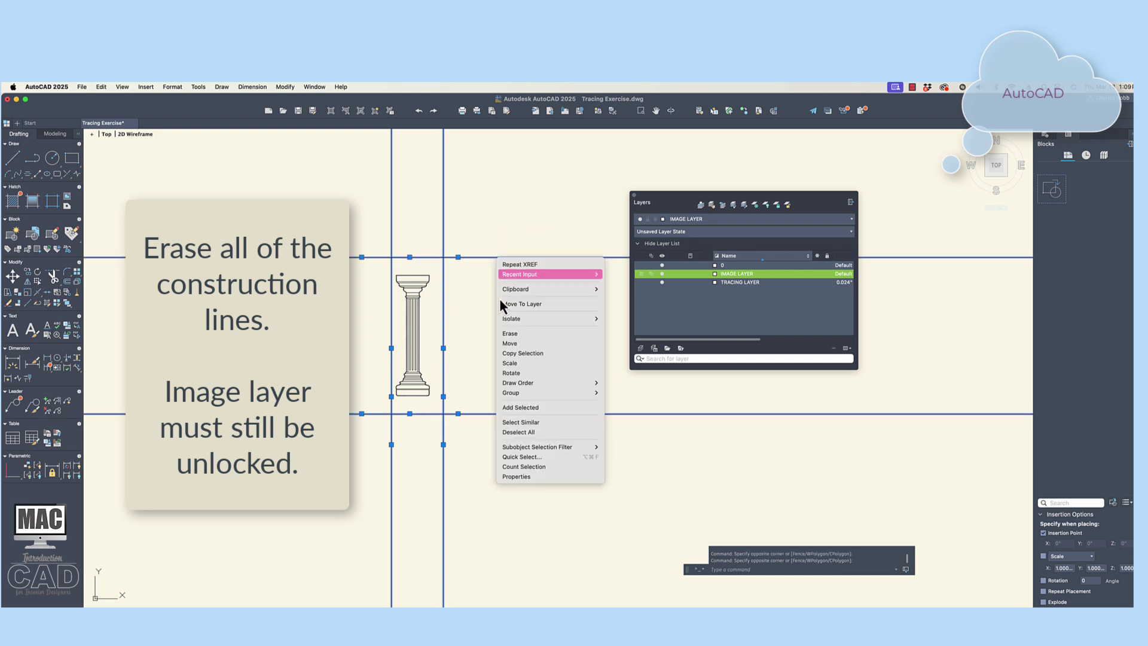
{"action": "left_click", "coordinate": [566, 333]}
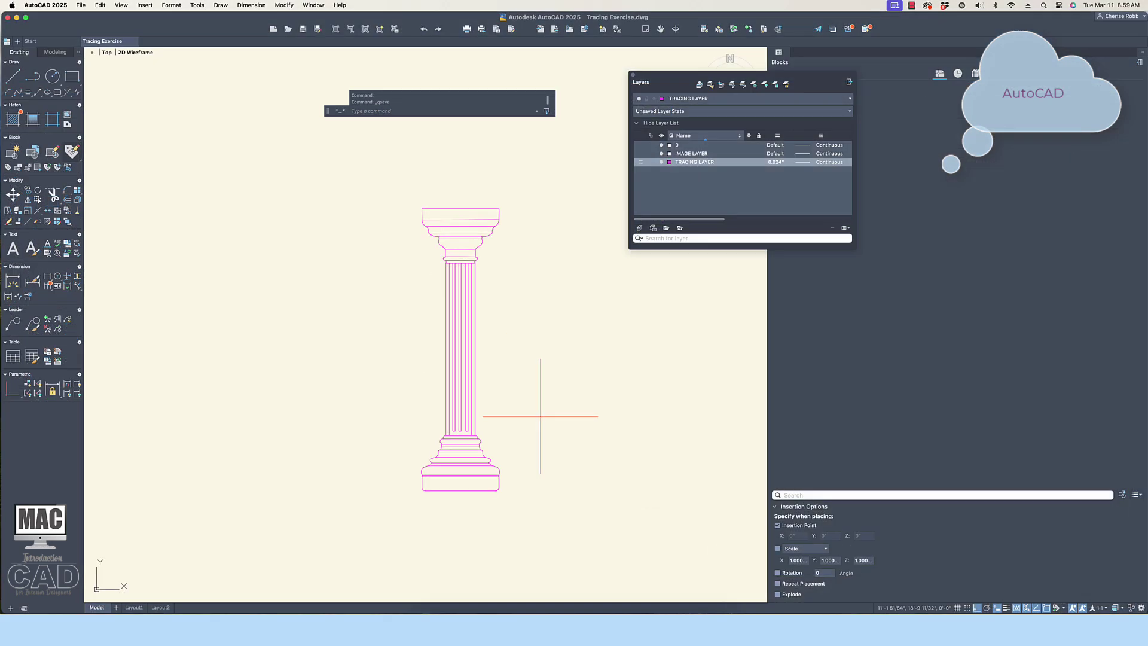
- Make layer 0 the current layer from the Layers dropdown
{"action": "middle_click_drag", "start_coordinate": [538, 418], "coordinate": [455, 380]}
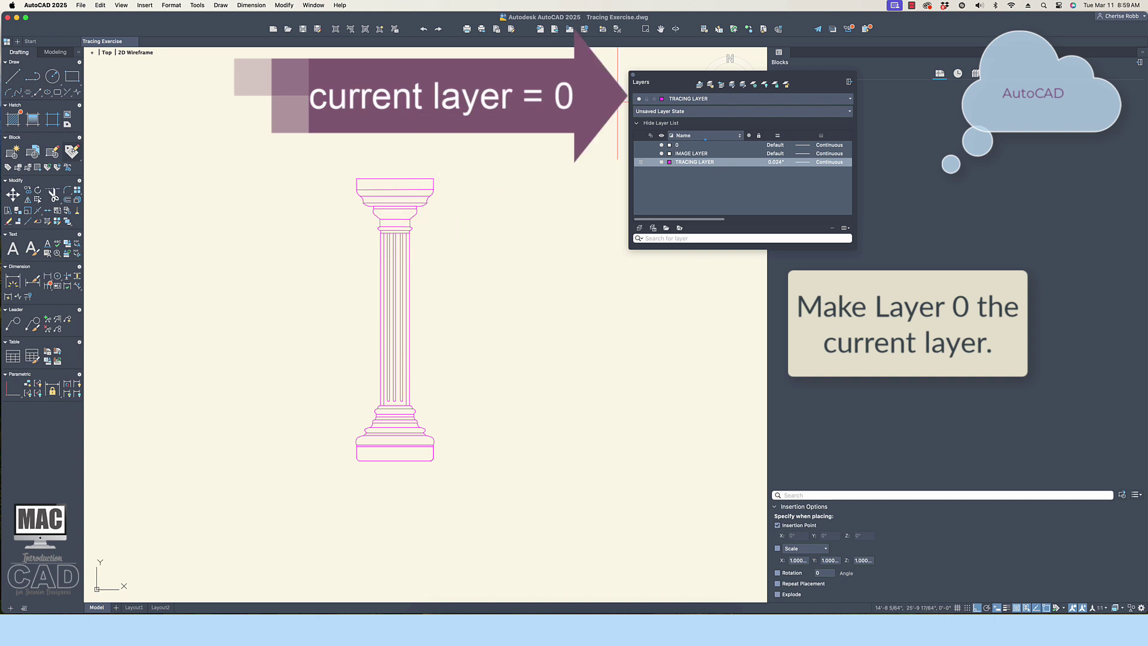
{"action": "left_click", "coordinate": [722, 99]}
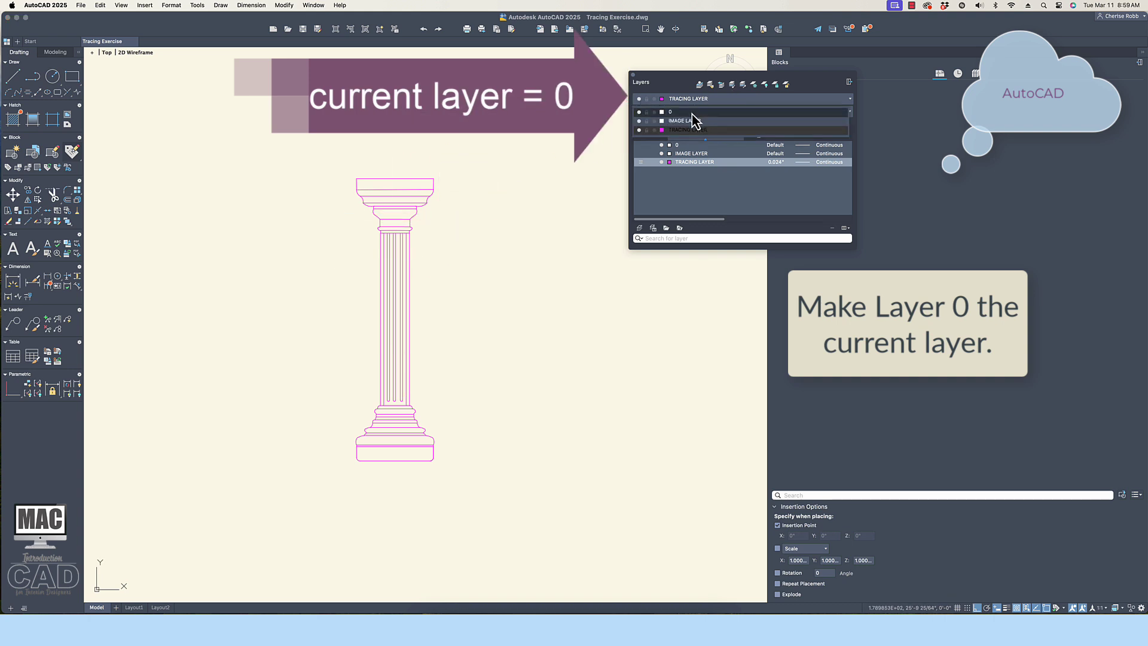
{"action": "left_click", "coordinate": [697, 112]}
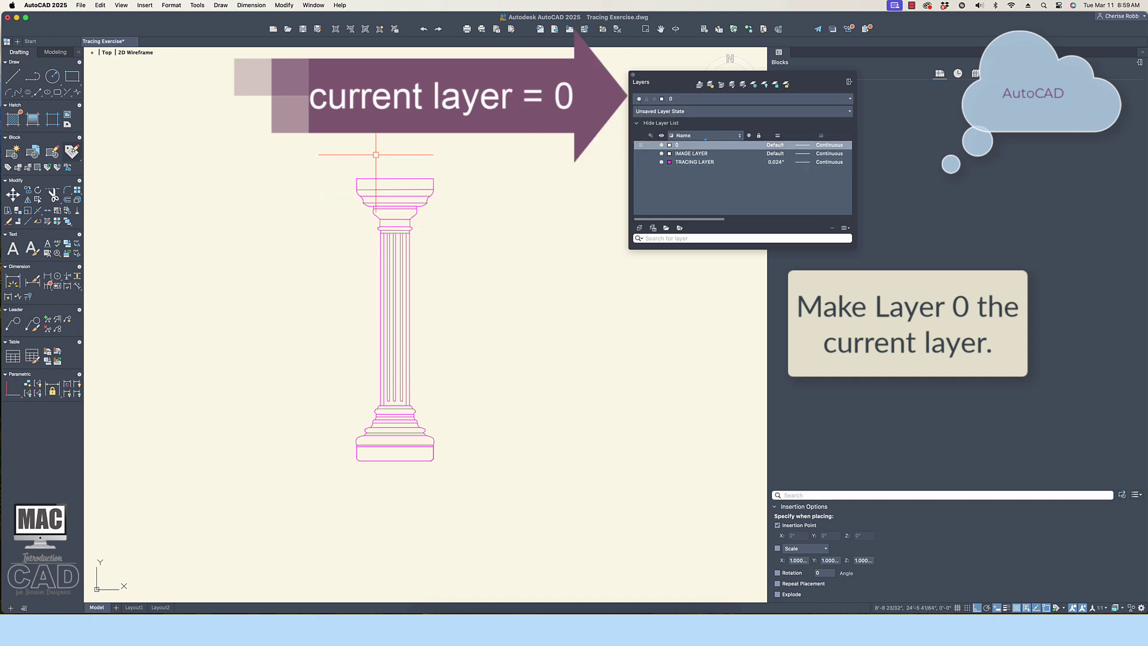
- Set up WBLOCK with the column's 107 objects and the bottom-edge midpoint as base point
{"action": "type", "text": "w"}
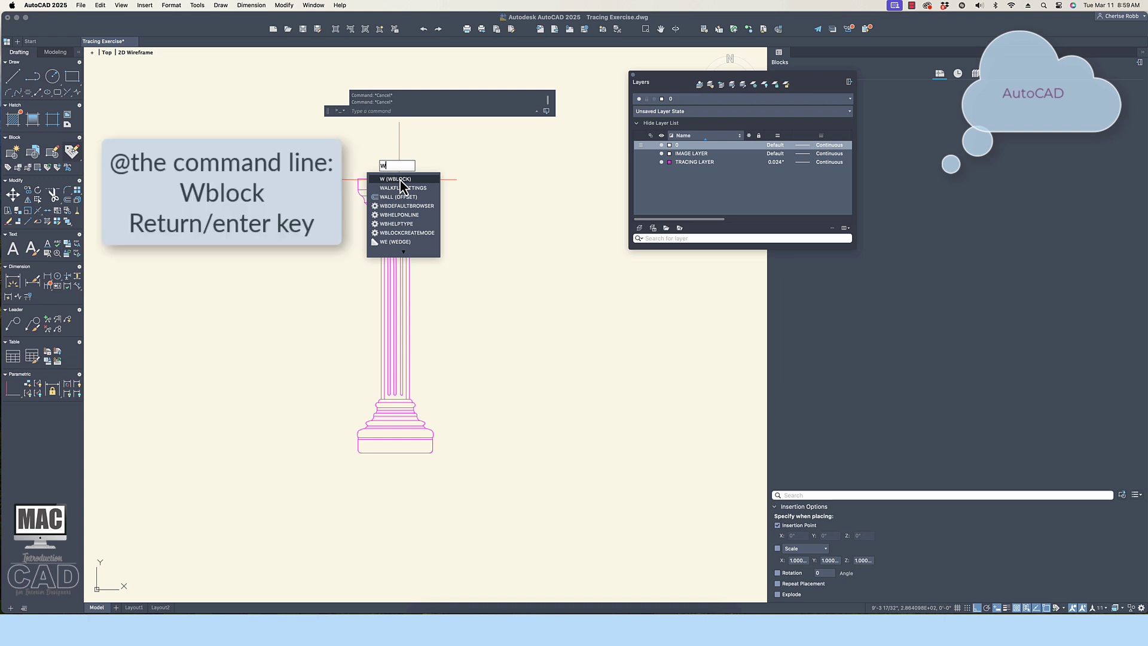
{"action": "key", "text": "Return"}
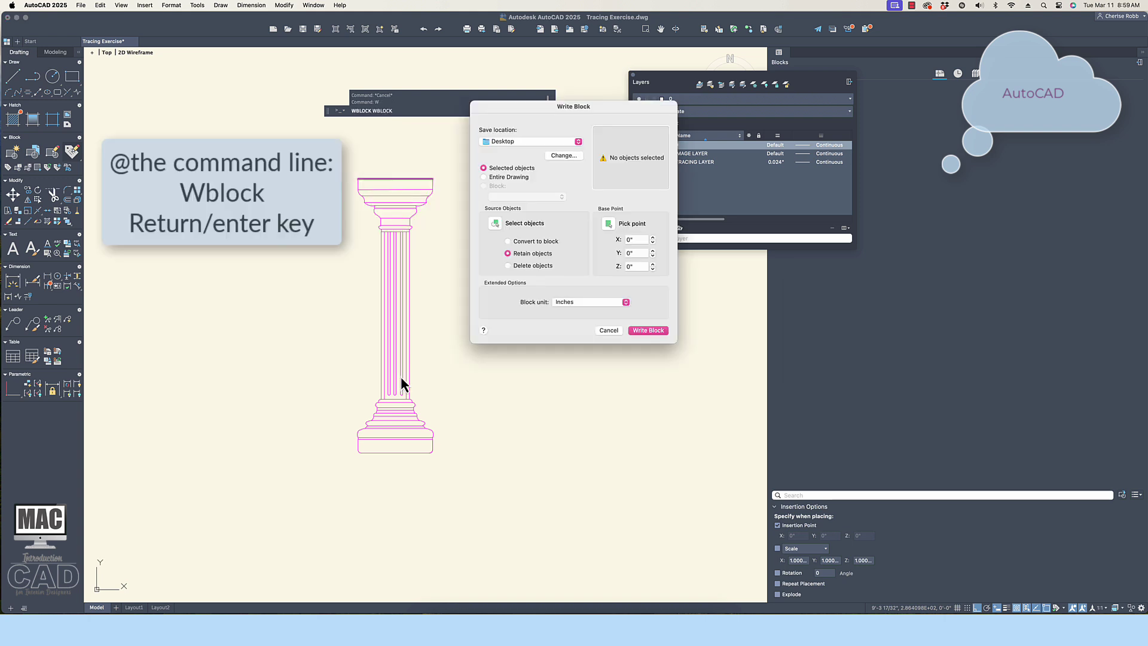
{"action": "left_click", "coordinate": [495, 223]}
{"action": "left_click", "coordinate": [331, 168]}
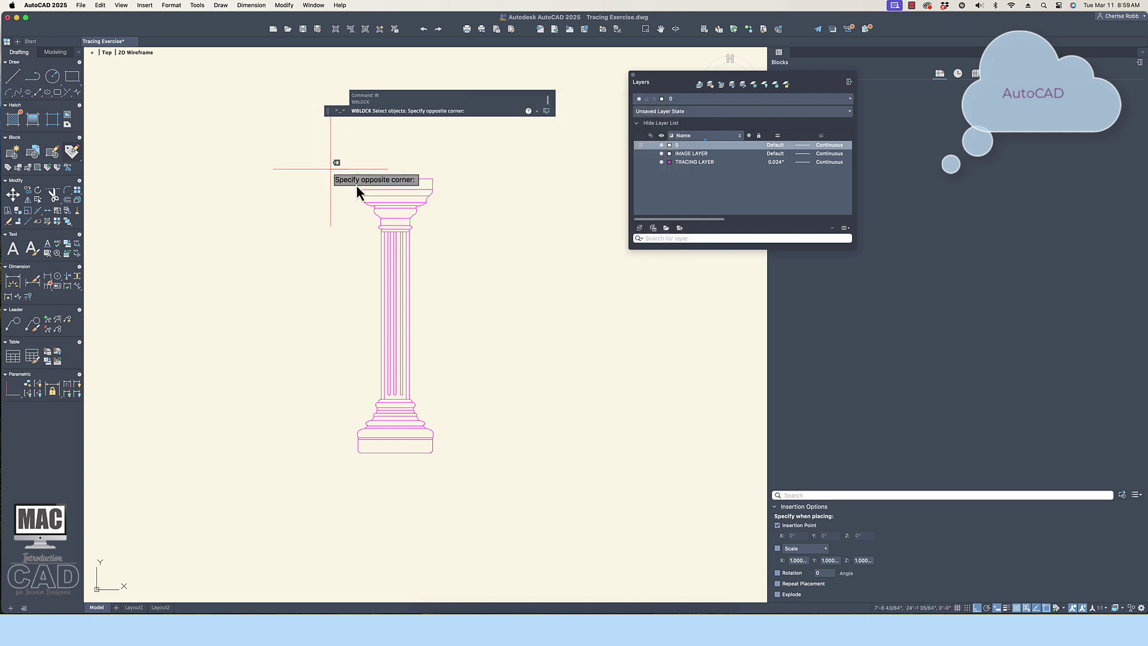
{"action": "left_click", "coordinate": [469, 519]}
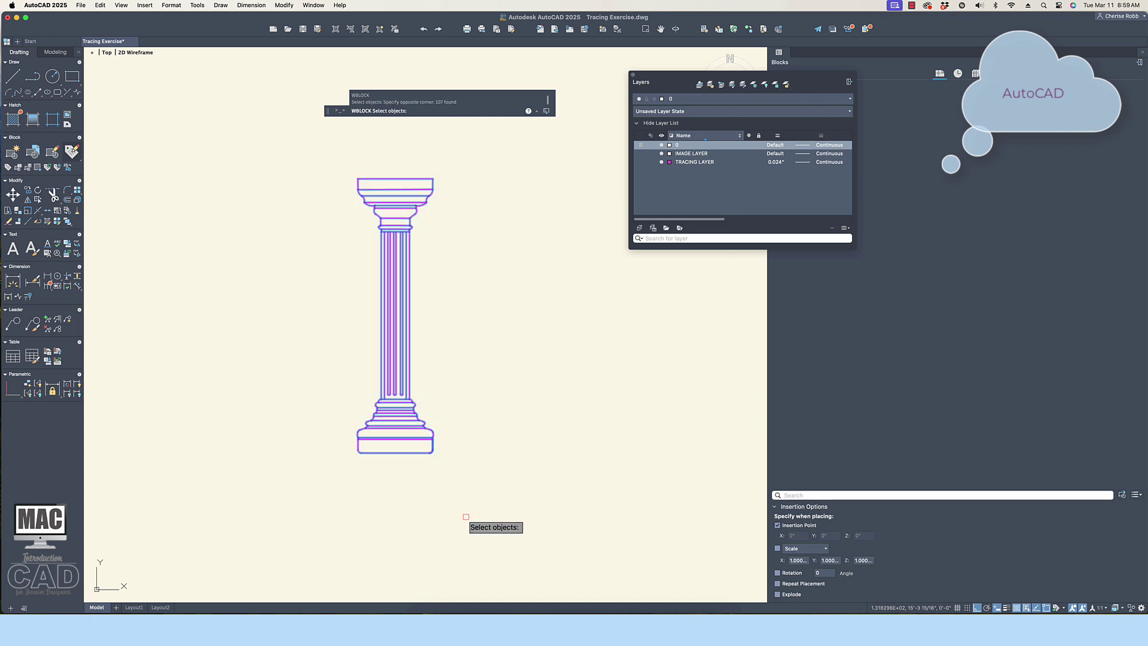
{"action": "key", "text": "Return"}
{"action": "left_click", "coordinate": [608, 226]}
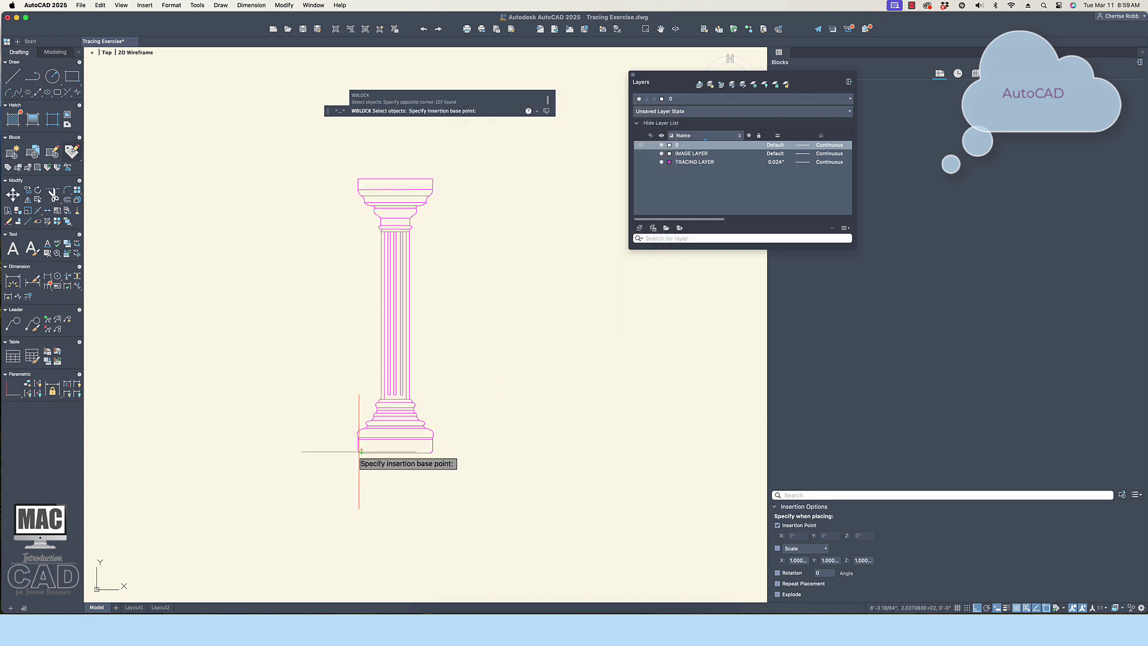
{"action": "scroll", "coordinate": [357, 453], "scroll_direction": "up", "scroll_amount": 4}
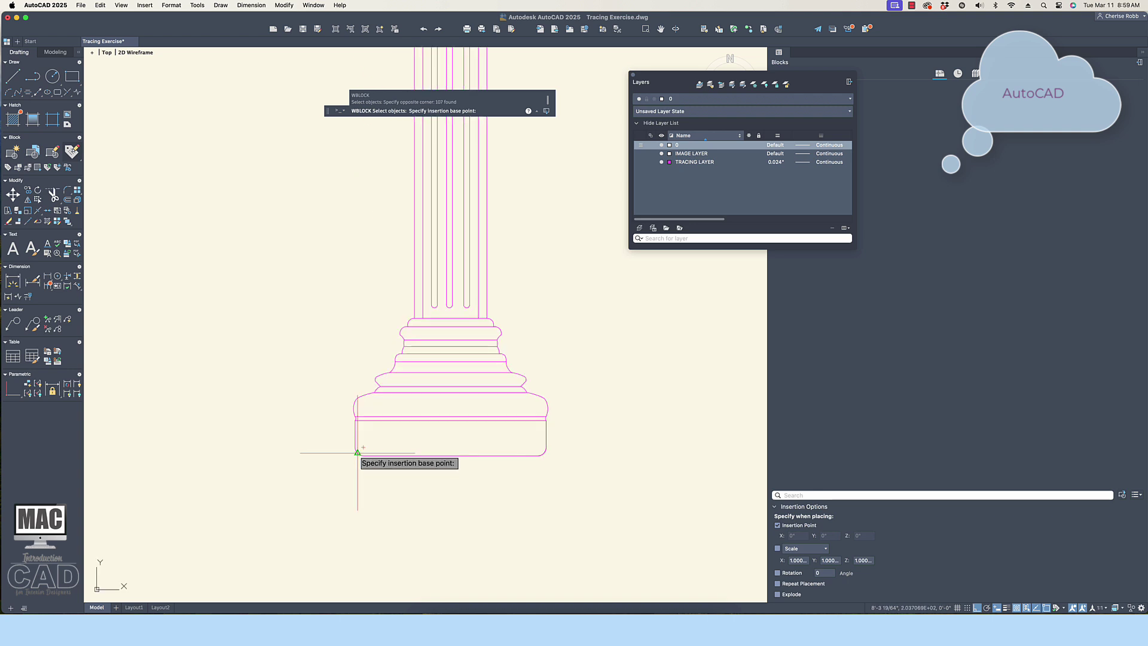
{"action": "scroll", "coordinate": [357, 453], "scroll_direction": "up", "scroll_amount": 3}
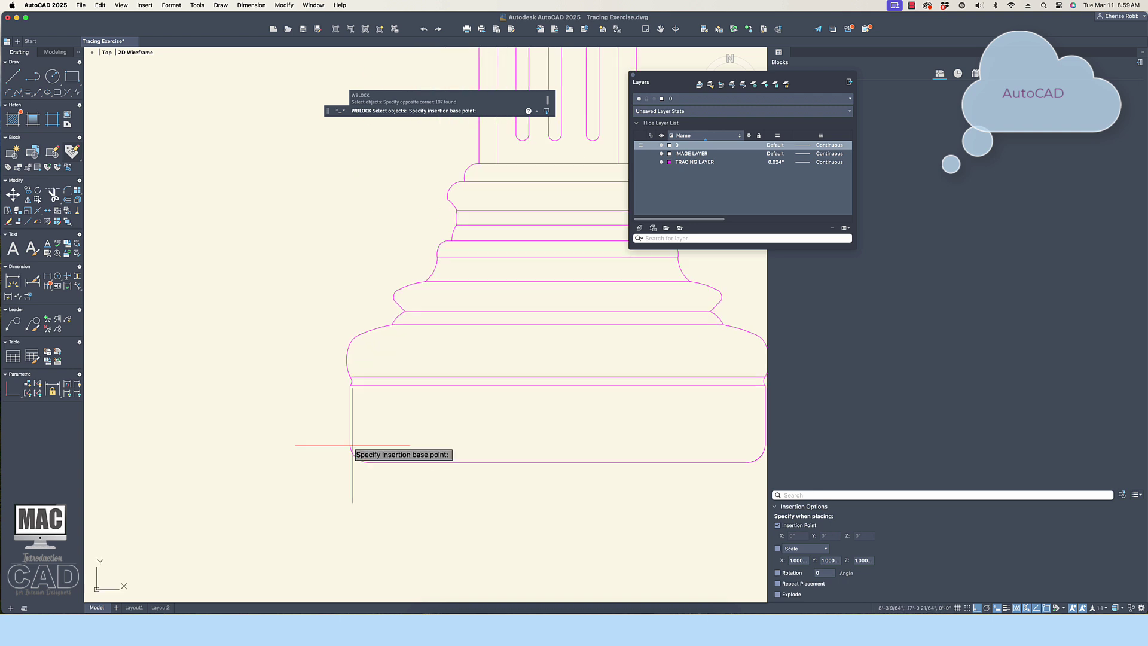
{"action": "left_click", "coordinate": [560, 462]}
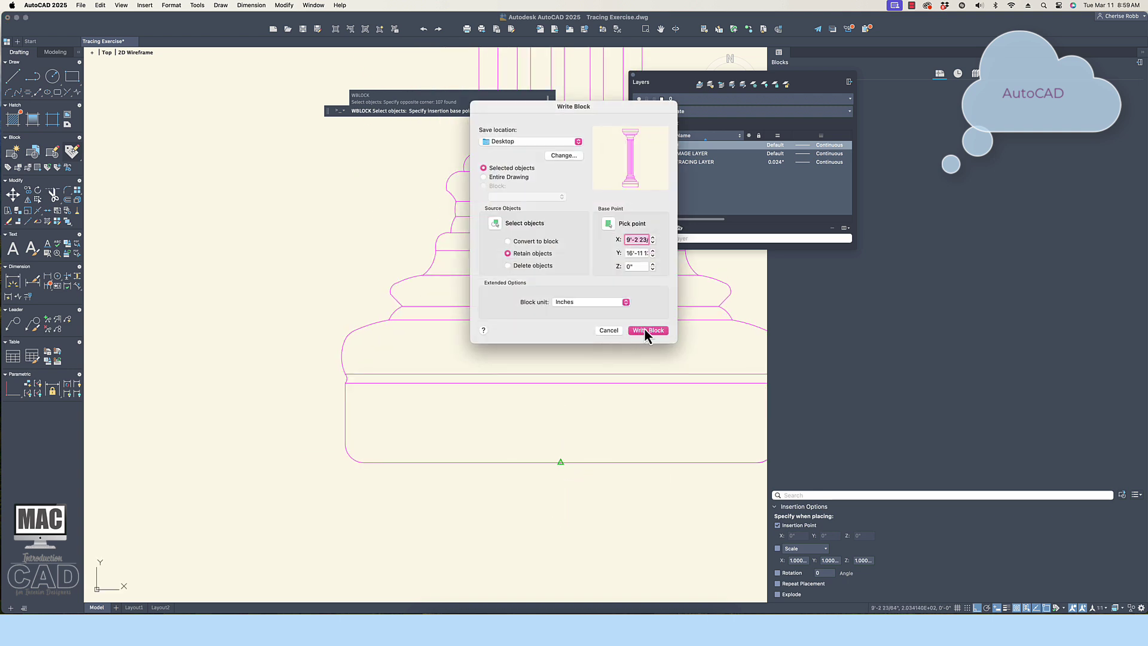
{"action": "left_click", "coordinate": [645, 331]}
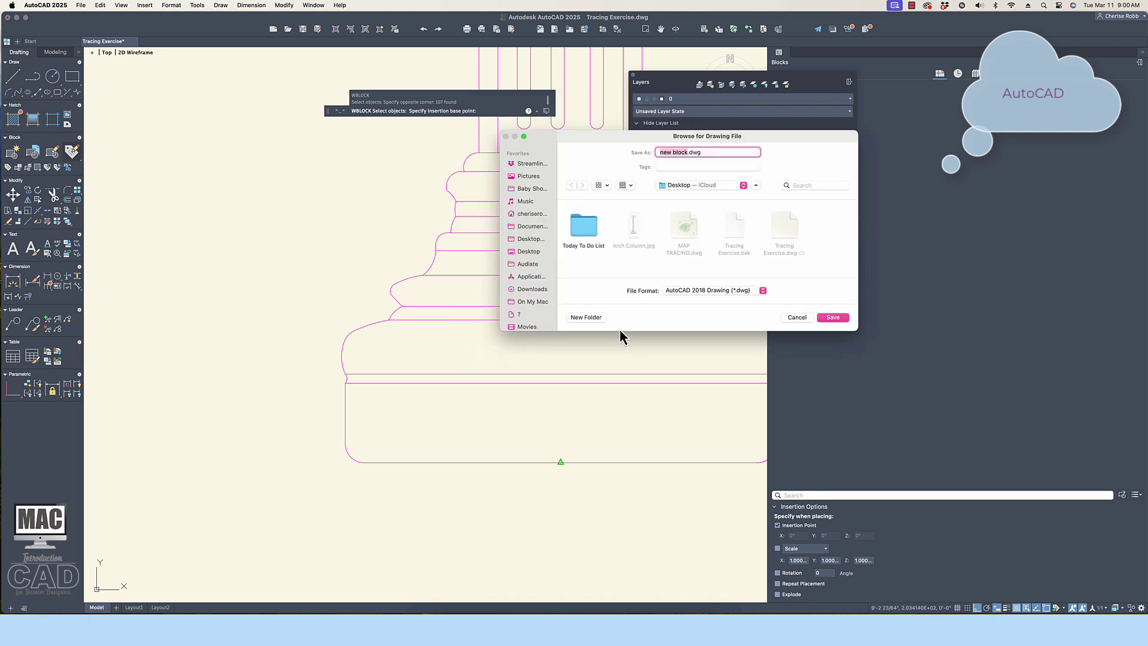
- Save the written block as COLUMN.dwg
{"action": "type", "text": "COLUMN"}
{"action": "key", "text": "Return"}
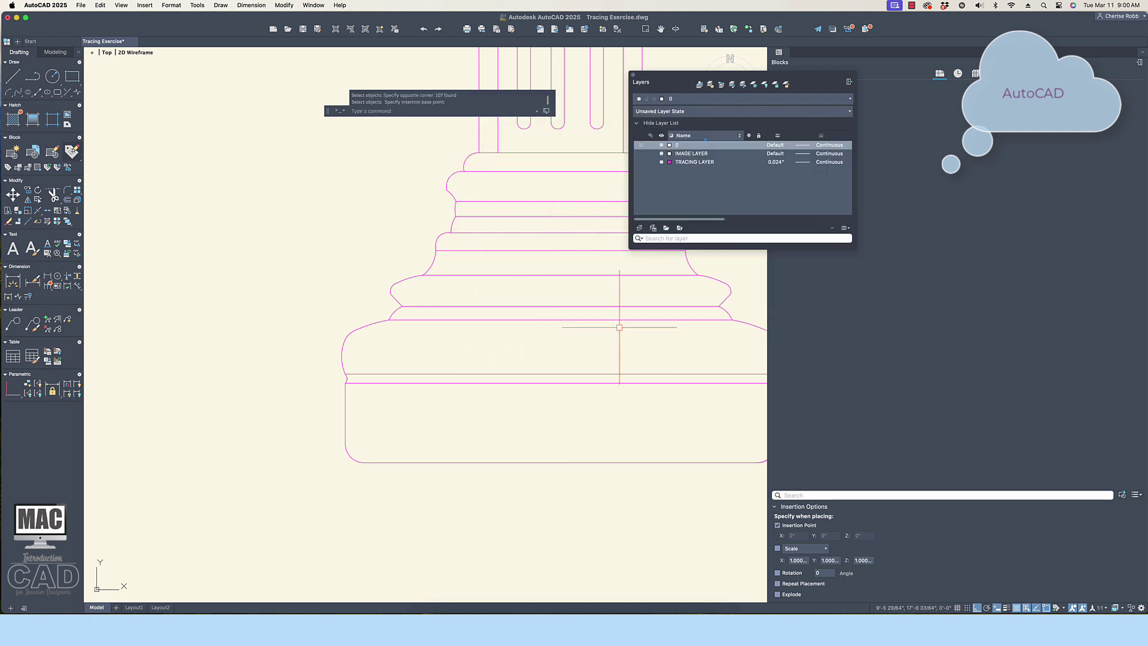
{"action": "scroll", "coordinate": [619, 327], "scroll_direction": "down", "scroll_amount": 5}
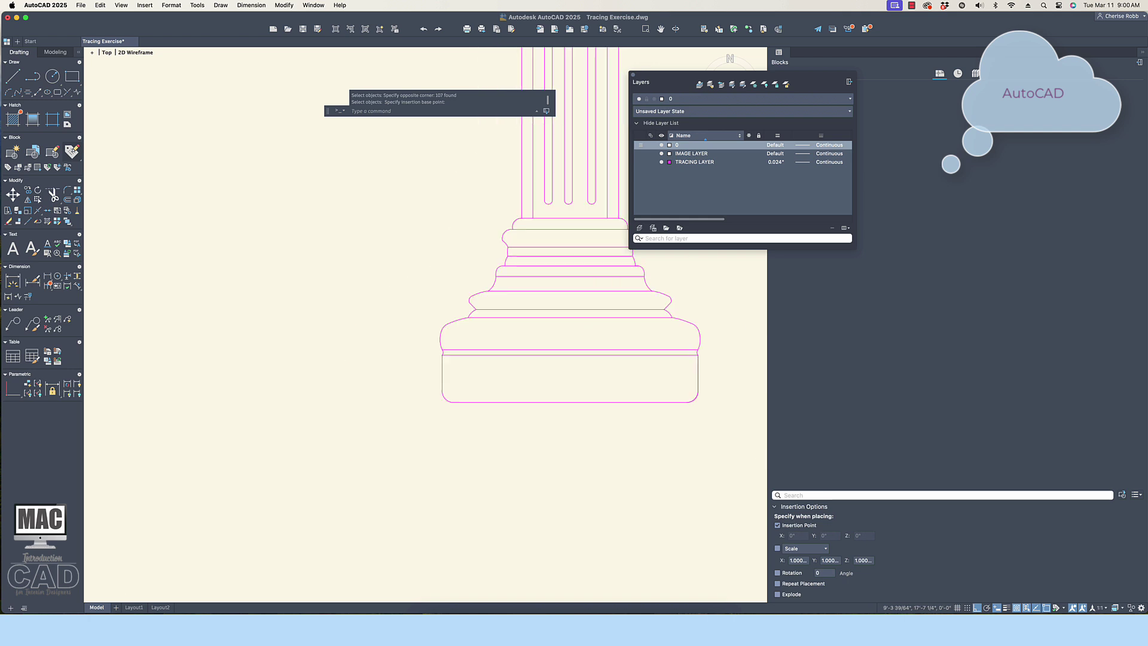
{"action": "middle_click_drag", "start_coordinate": [585, 300], "coordinate": [425, 425]}
{"action": "key", "text": "Escape"}
{"action": "key", "text": "Escape"}
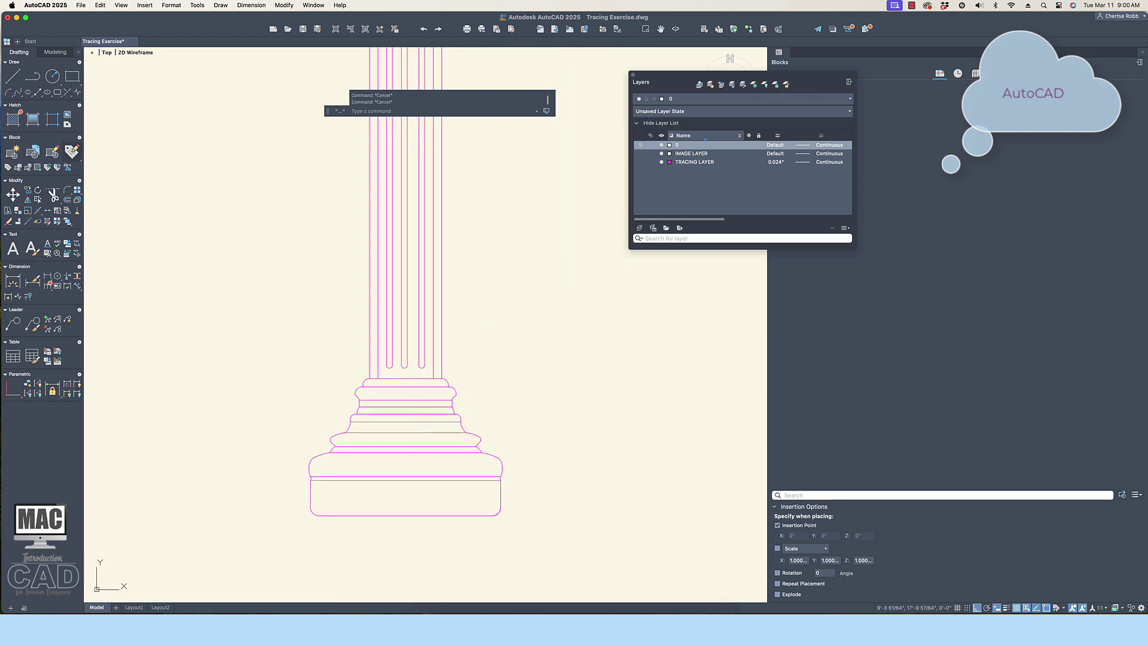
{"action": "scroll", "coordinate": [412, 276], "scroll_direction": "down", "scroll_amount": 5}
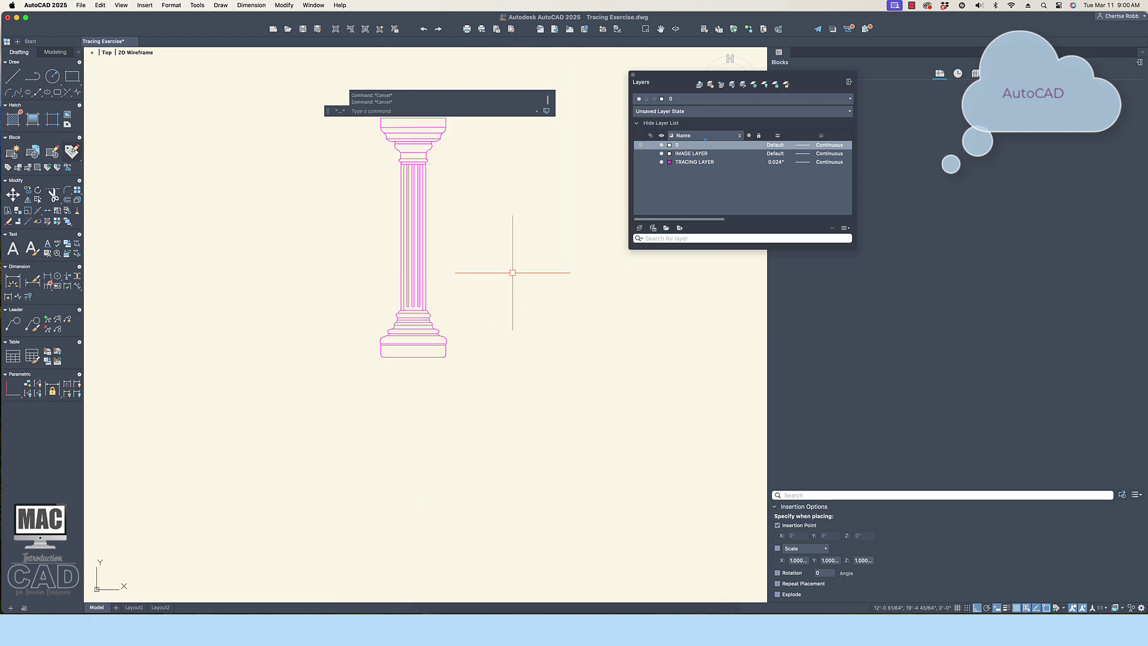
- Save the tracing drawing and load COLUMN.dwg as a block library in the Blocks palette
{"action": "key", "text": "super+s"}
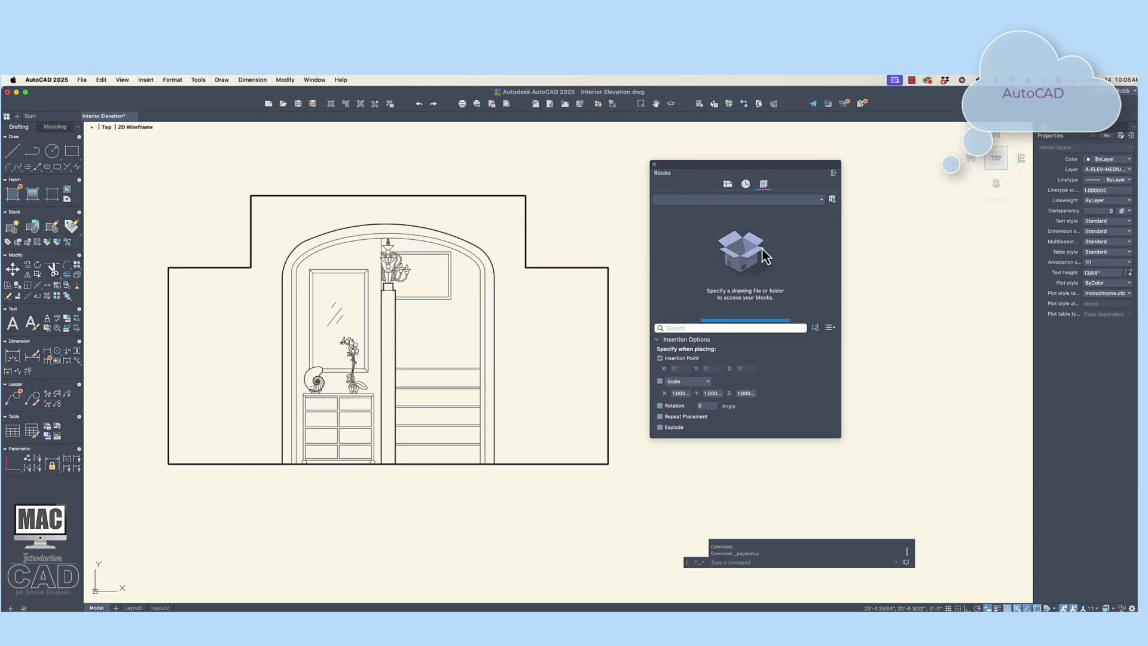
{"action": "left_click", "coordinate": [821, 199]}
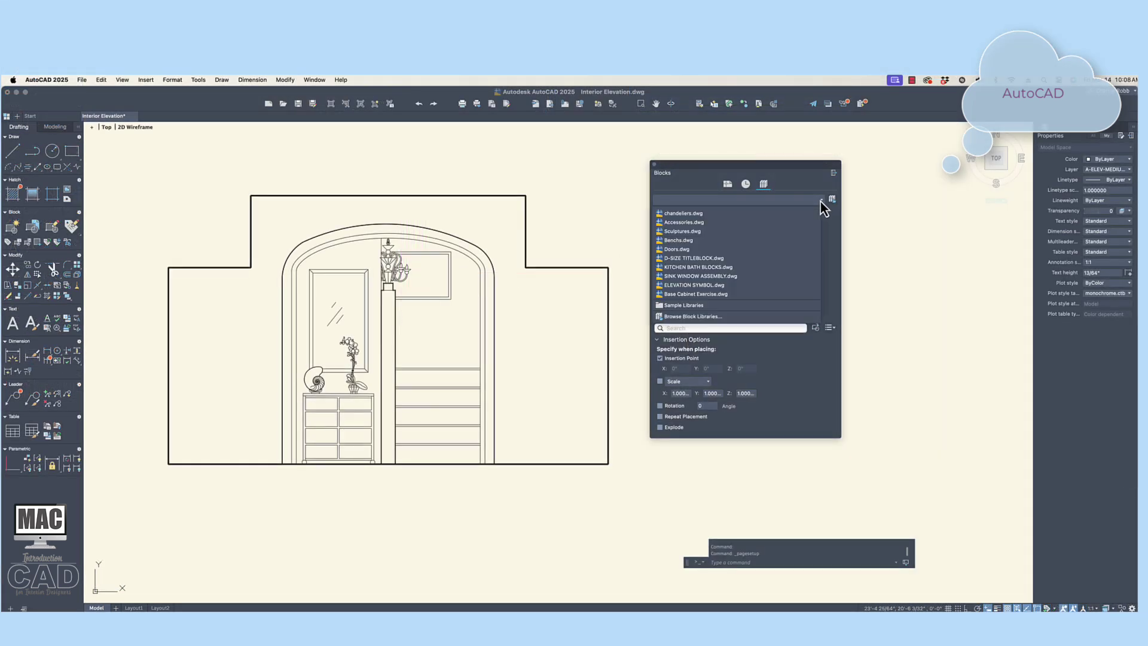
{"action": "left_click", "coordinate": [723, 316]}
{"action": "left_click", "coordinate": [575, 244]}
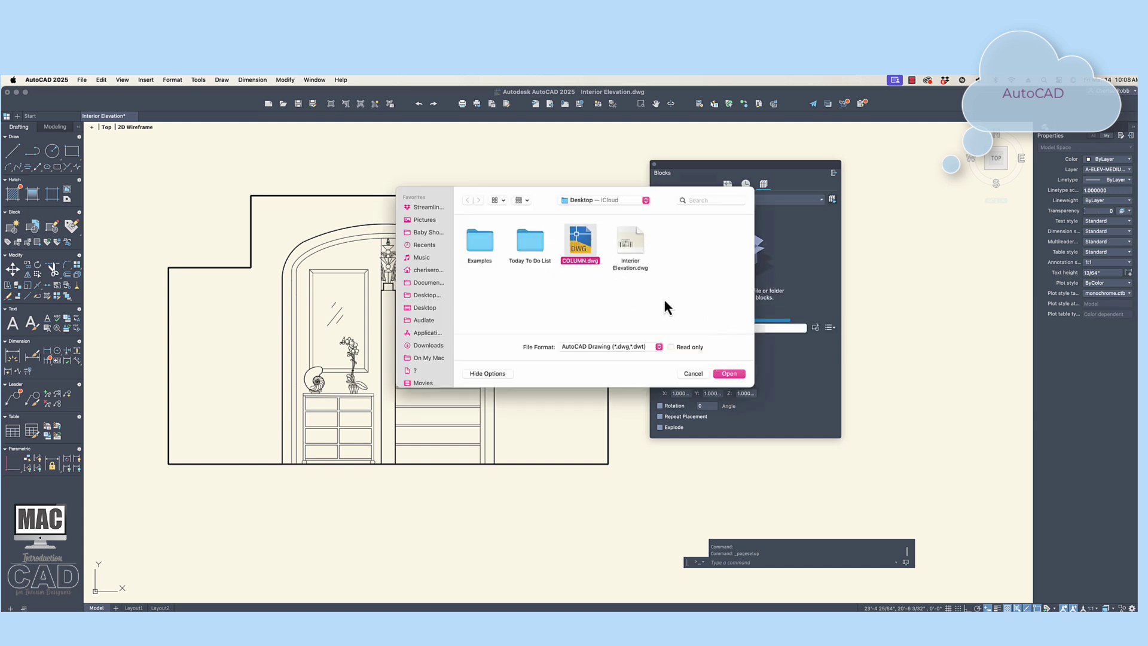
{"action": "left_click", "coordinate": [728, 373]}
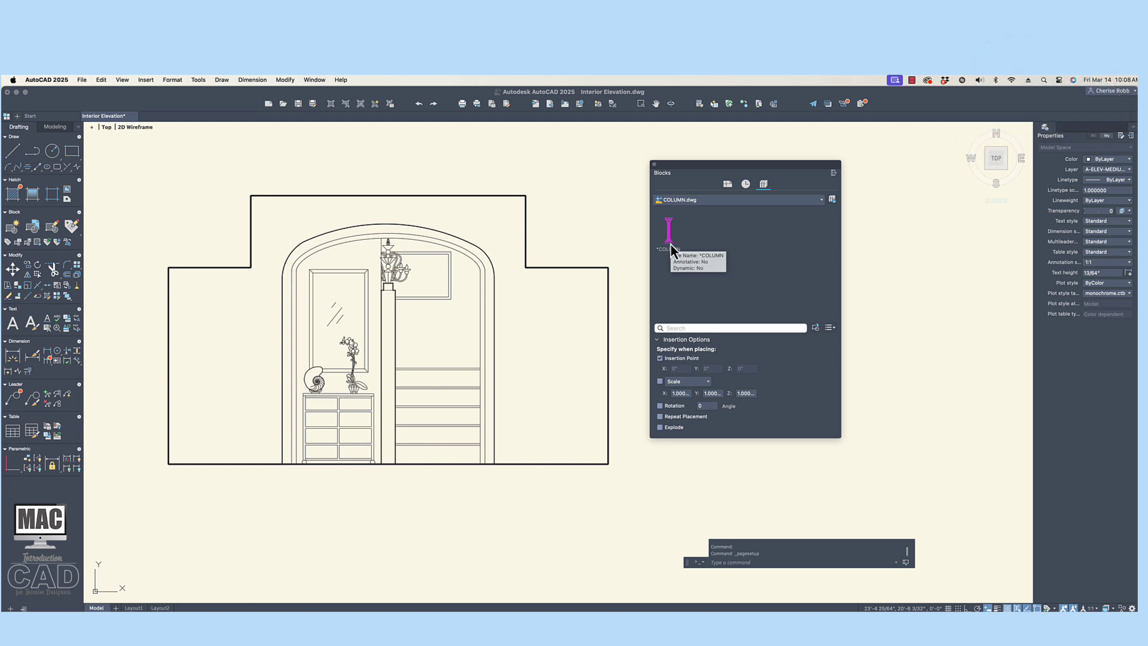
- Insert the COLUMN block at the wall's lower-left corner
{"action": "left_click", "coordinate": [669, 243]}
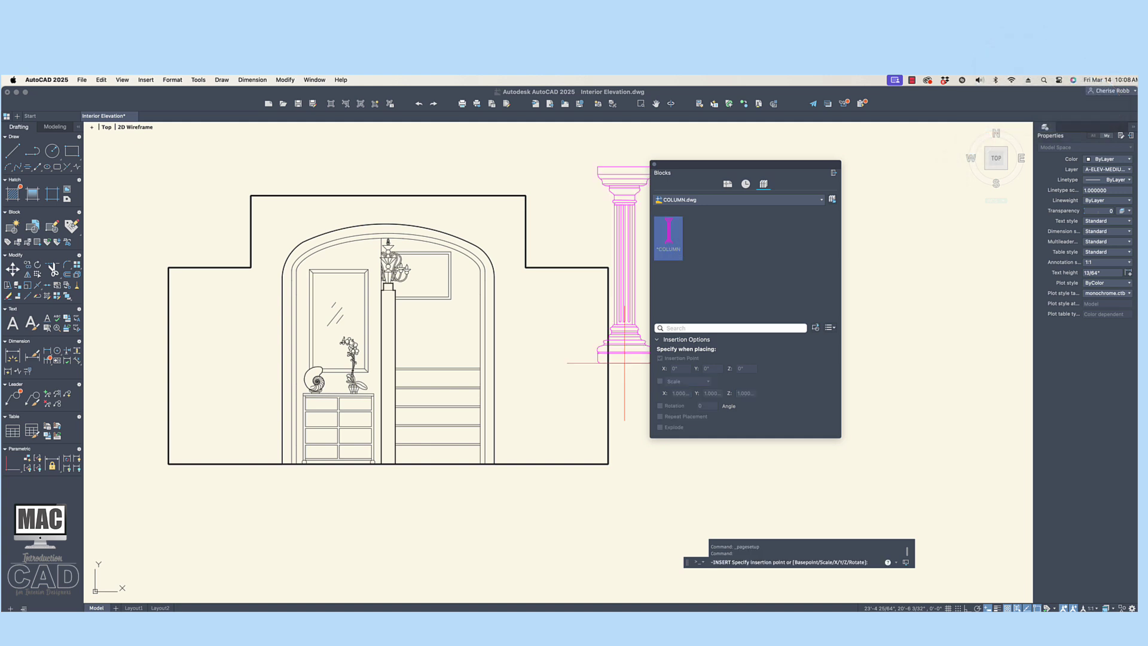
{"action": "left_click", "coordinate": [194, 466]}
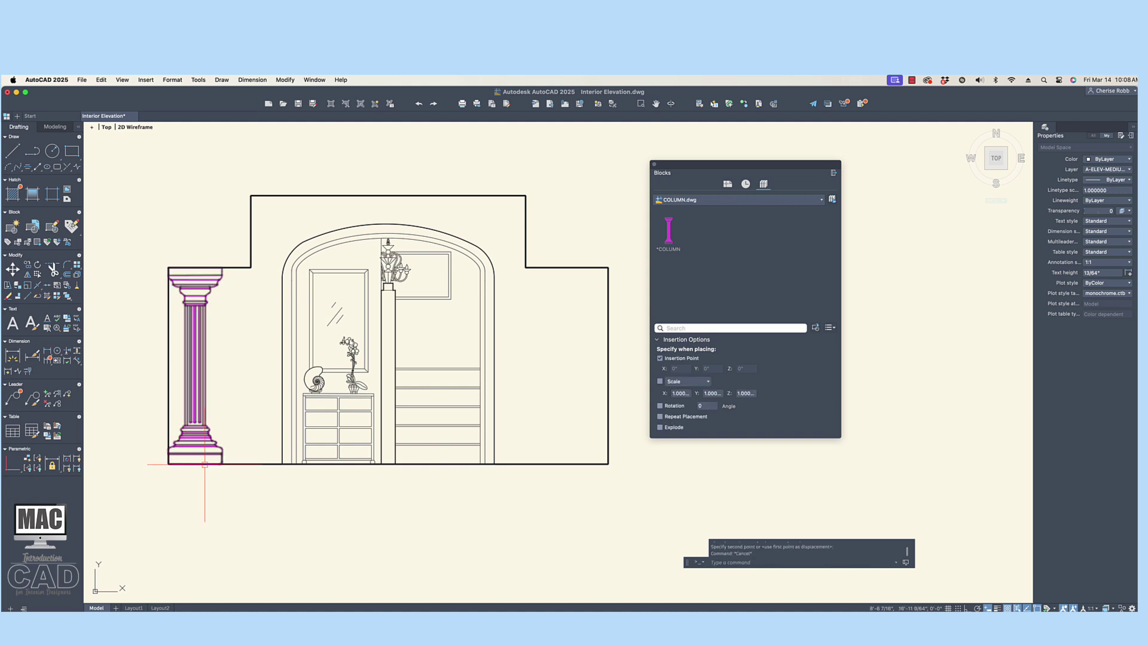
{"action": "key", "text": "Escape"}
- Mirror the column about a vertical line from the top wall's midpoint, with Ortho on
{"action": "type", "text": "mi"}
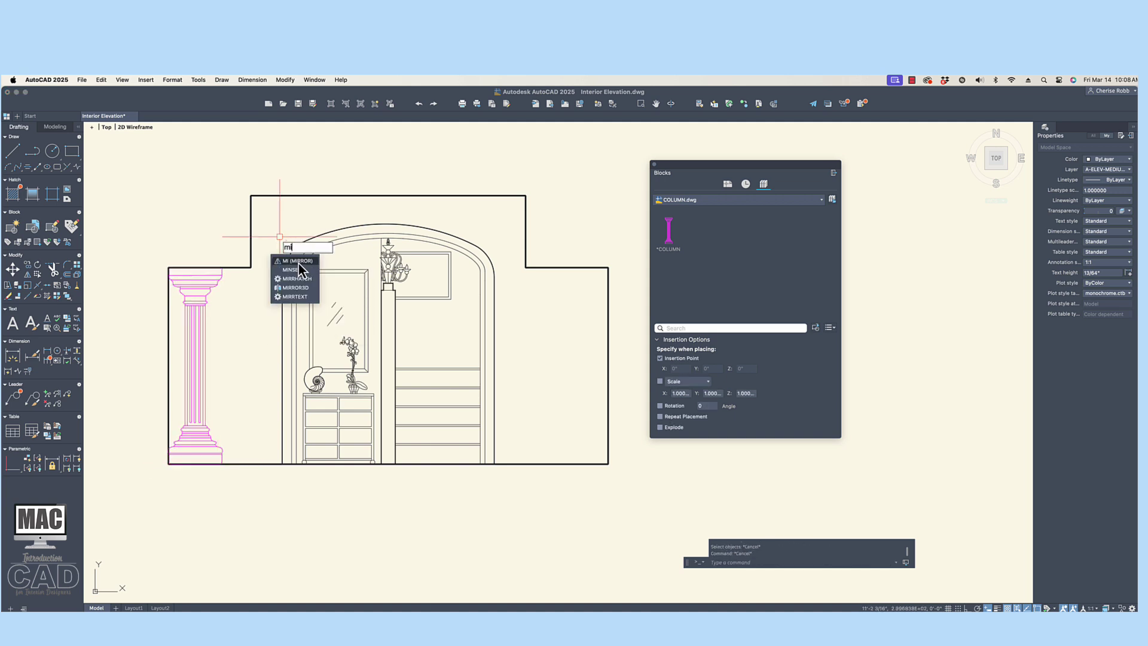
{"action": "key", "text": "Return"}
{"action": "left_click", "coordinate": [182, 278]}
{"action": "key", "text": "Return"}
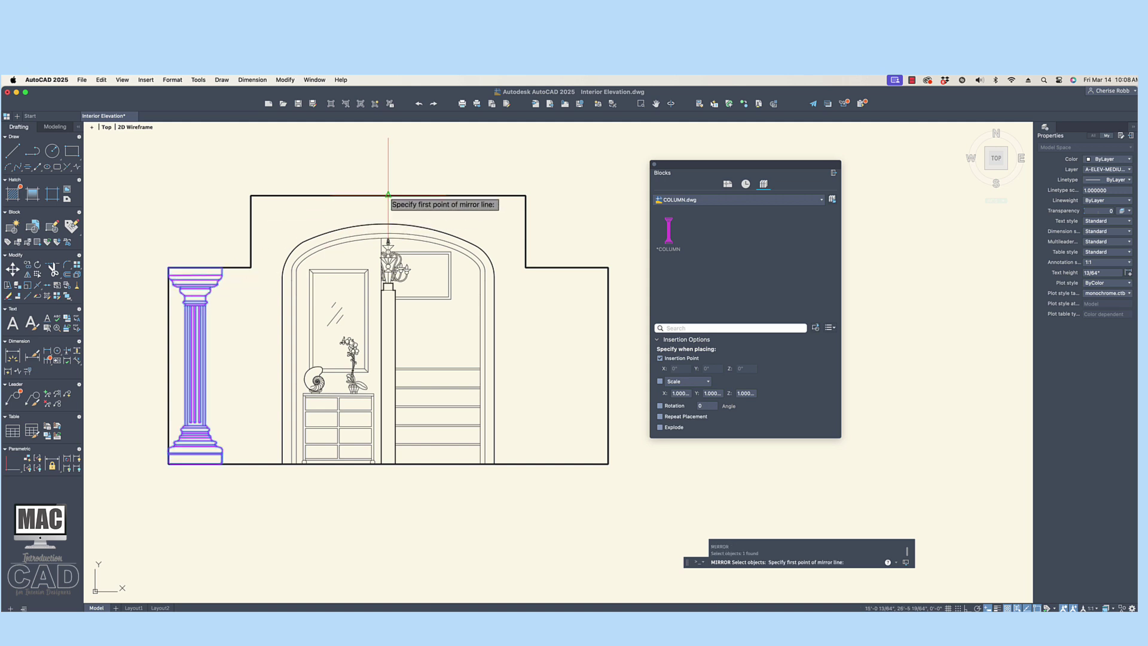
{"action": "left_click", "coordinate": [388, 195]}
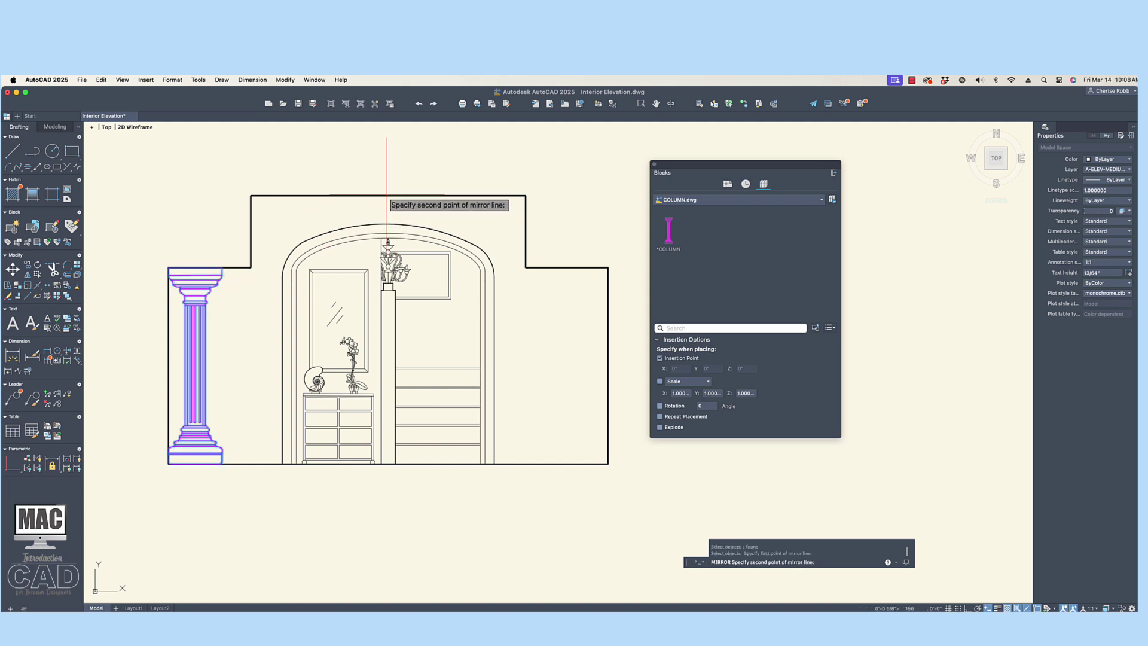
{"action": "key", "text": "F8"}
{"action": "left_click", "coordinate": [380, 509]}
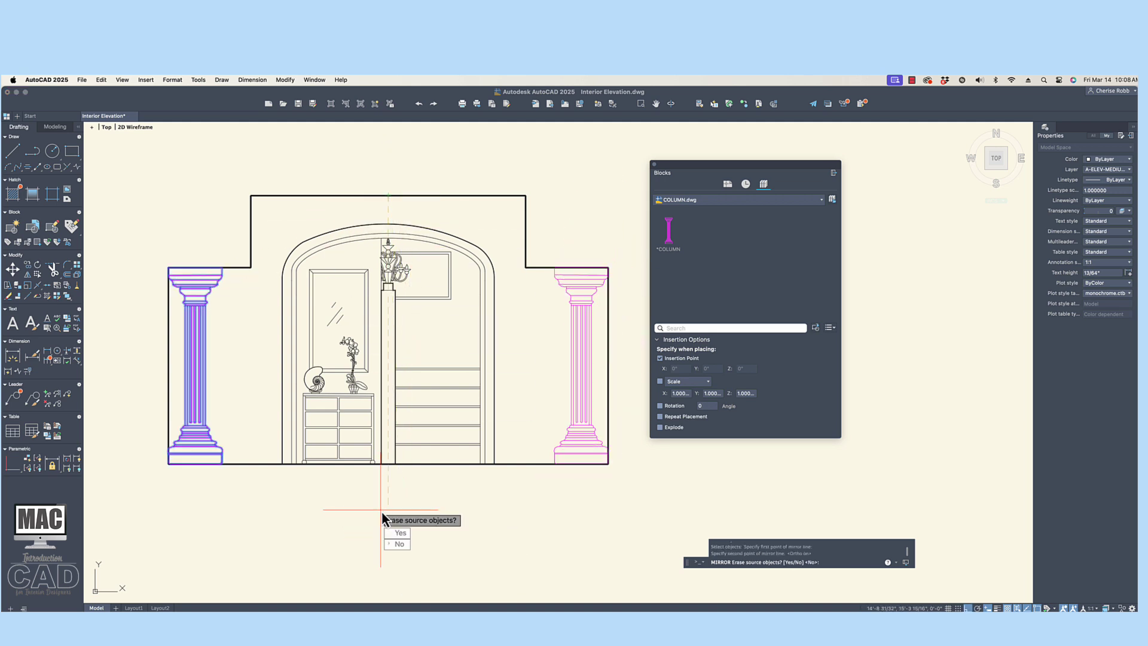
- Keep the original column, then export the window-selected logo artwork as CJ LOGO AZ.jpg
{"action": "left_click", "coordinate": [402, 544]}
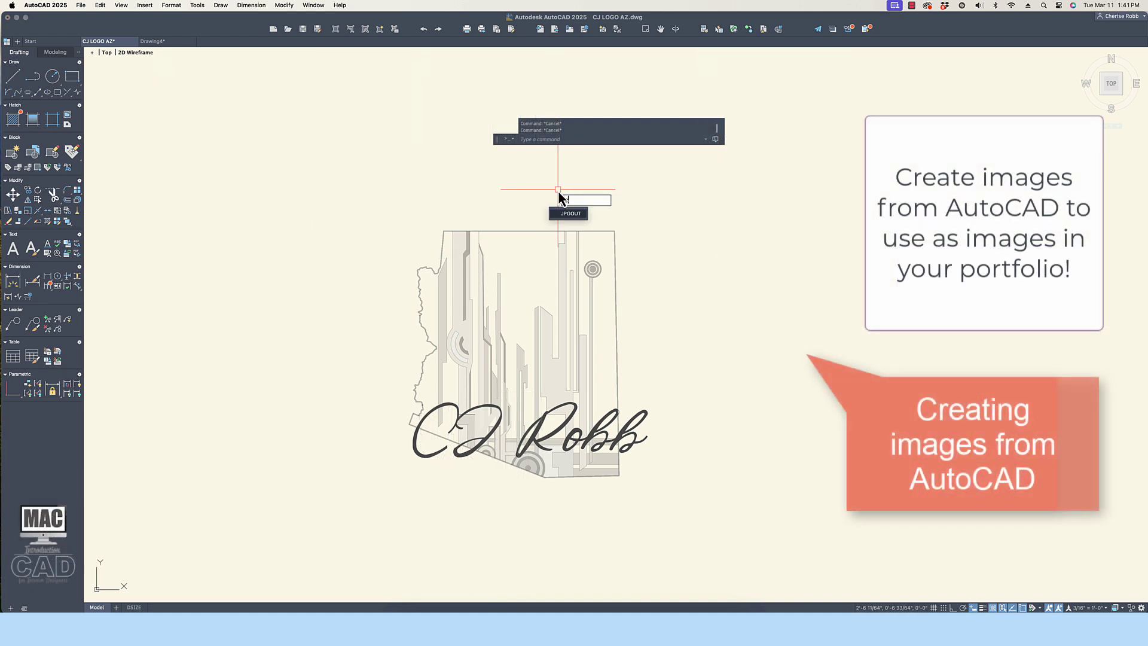
{"action": "left_click", "coordinate": [568, 214]}
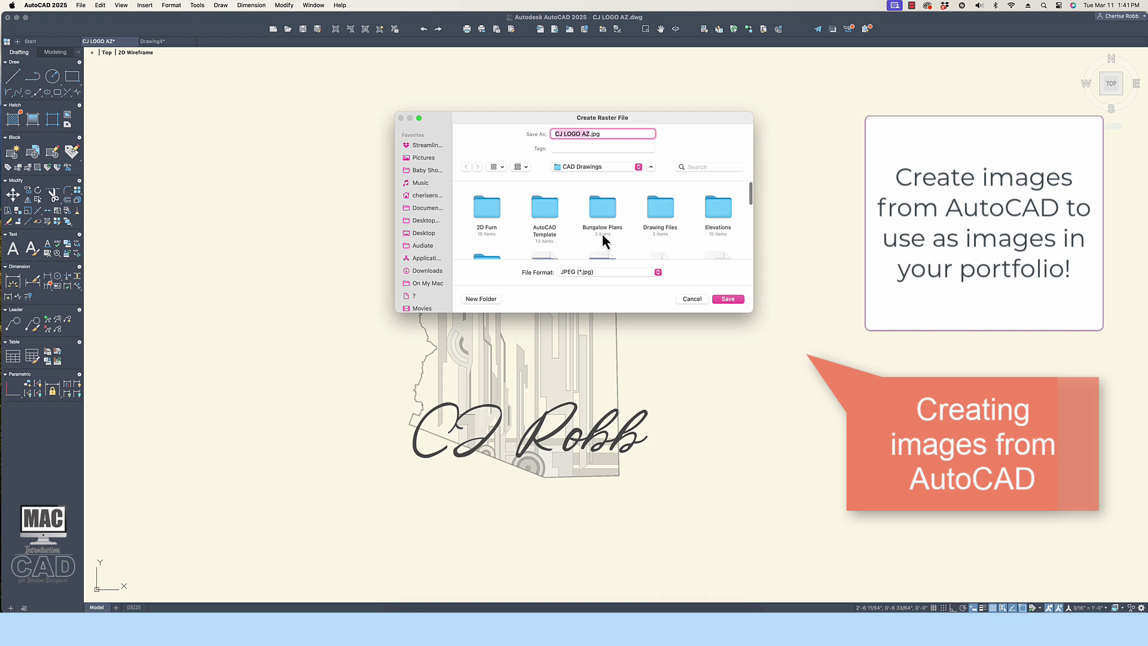
{"action": "left_click", "coordinate": [727, 299]}
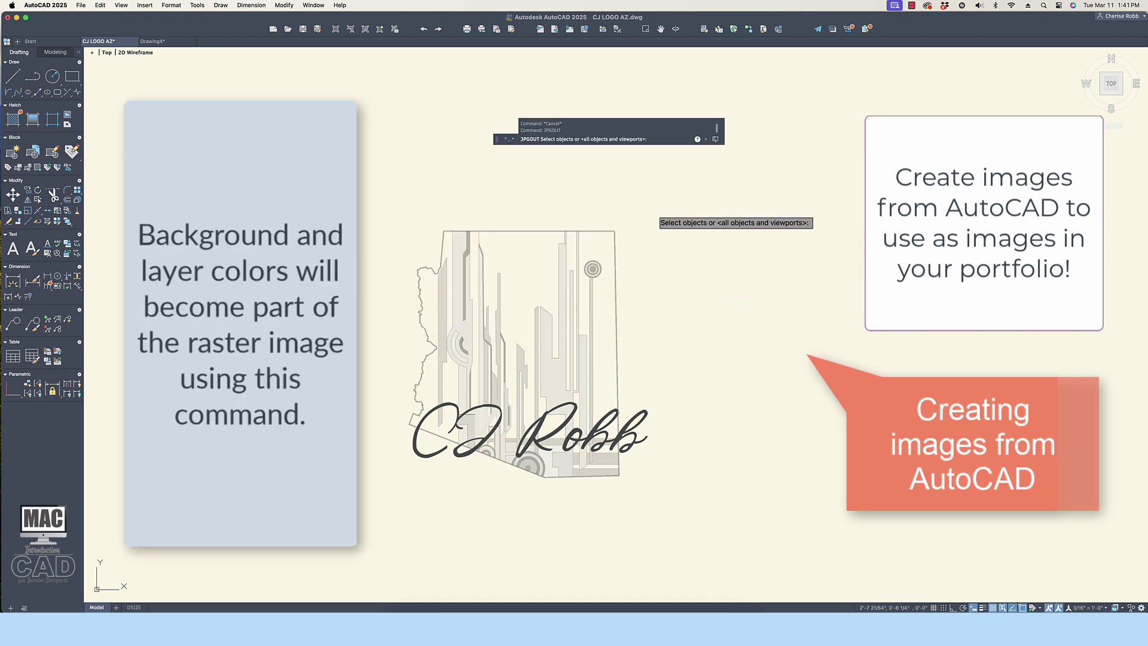
{"action": "left_click", "coordinate": [656, 213]}
{"action": "left_click", "coordinate": [397, 493]}
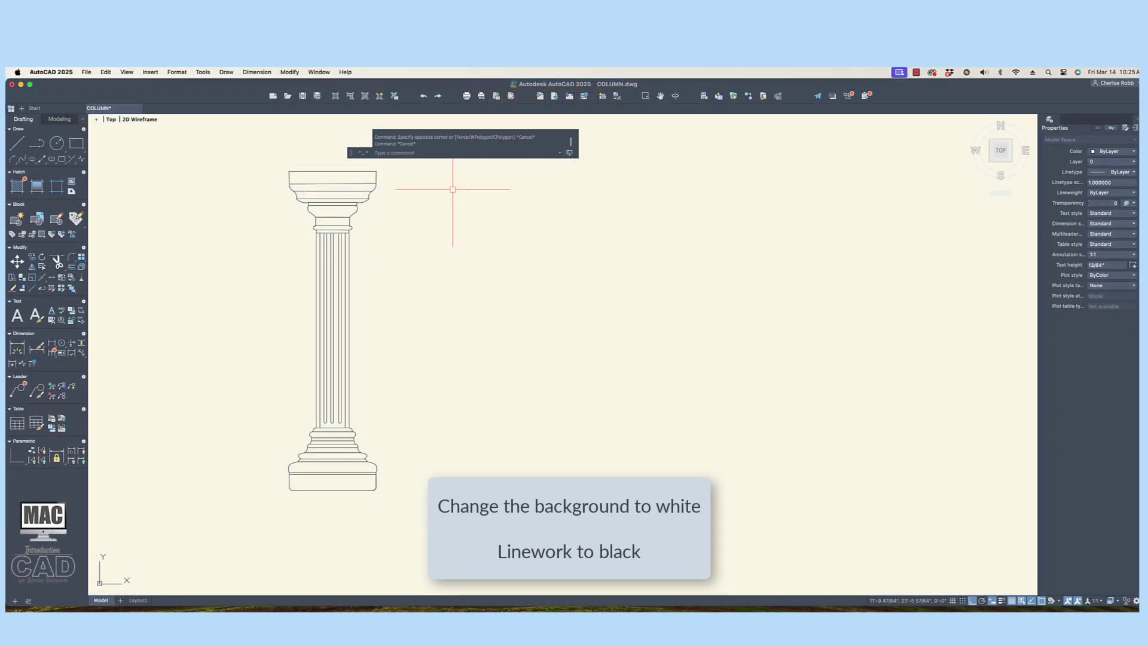
- Change the model space background from Cream to White in Application Preferences' Look & Feel settings
{"action": "type", "text": "op"}
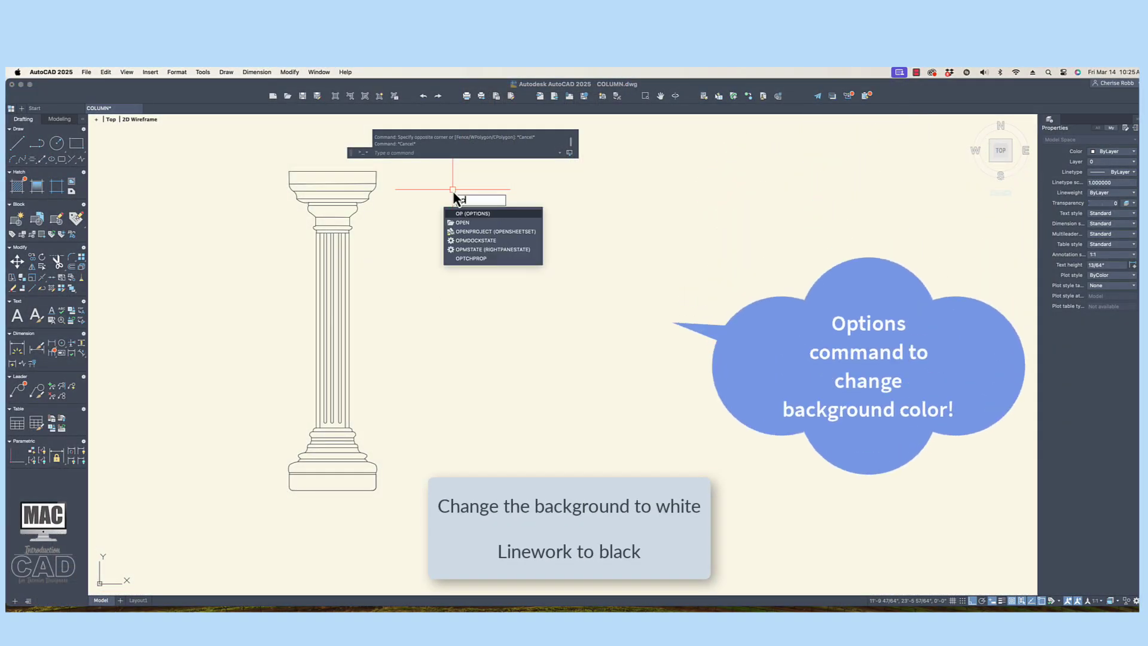
{"action": "left_click", "coordinate": [473, 214]}
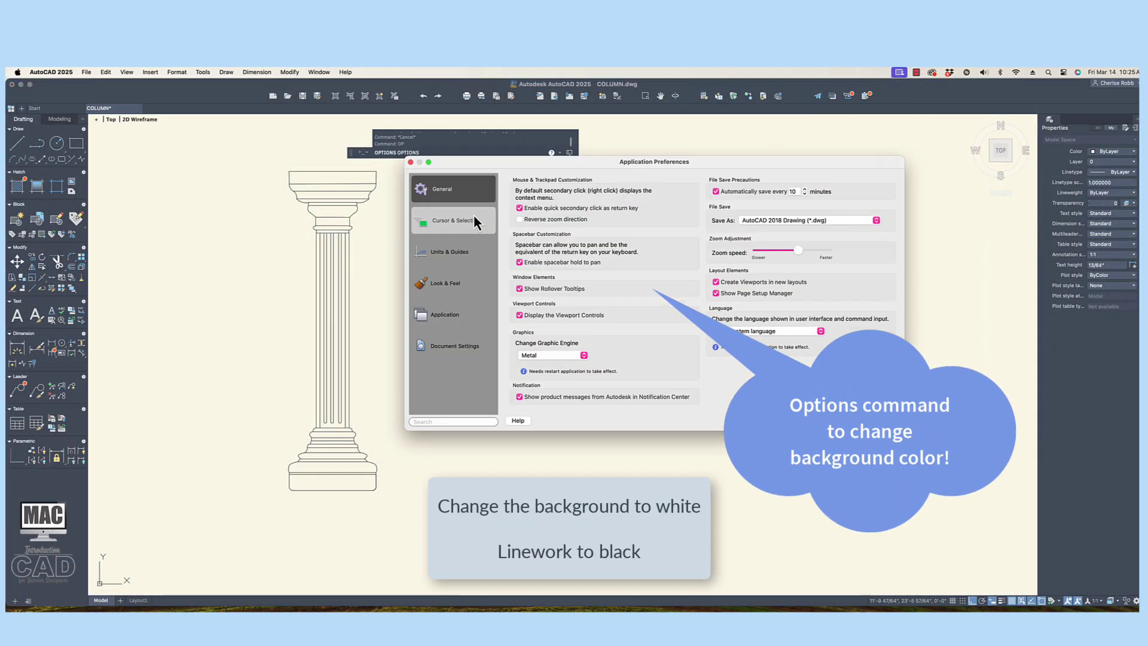
{"action": "left_click", "coordinate": [461, 284]}
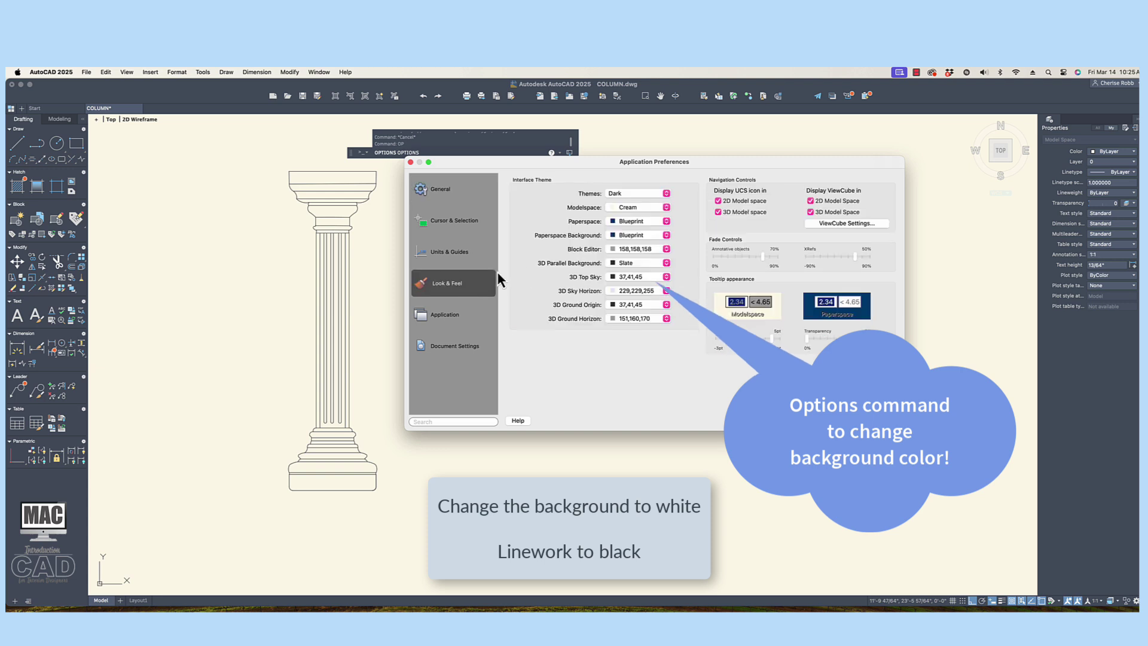
{"action": "left_click", "coordinate": [665, 208]}
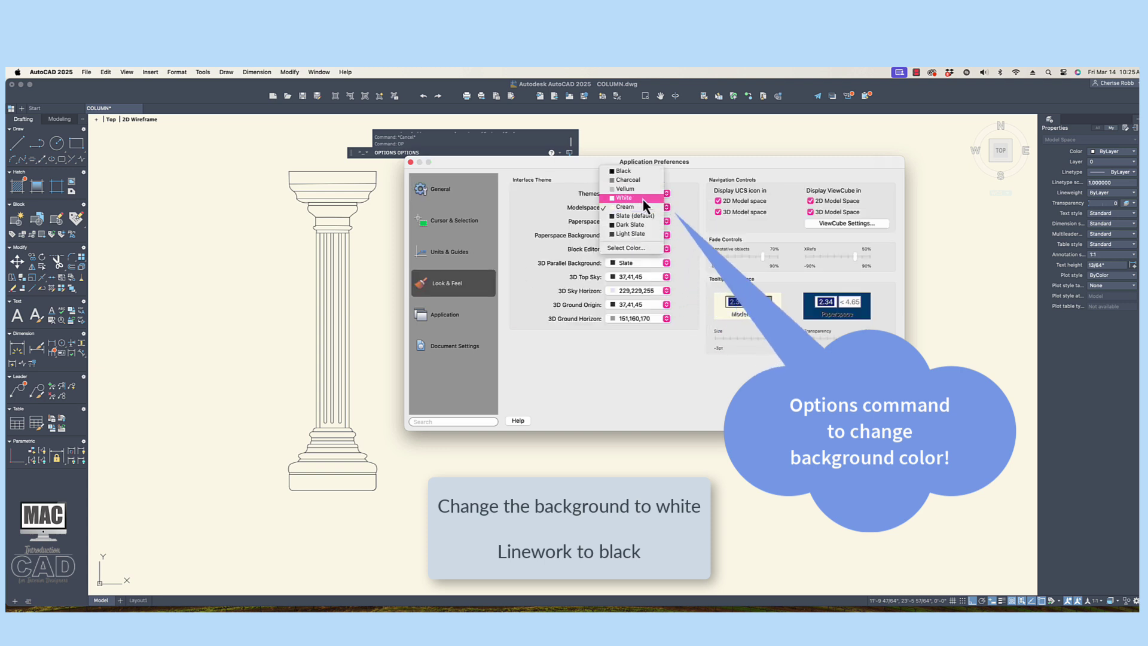
{"action": "left_click", "coordinate": [645, 198]}
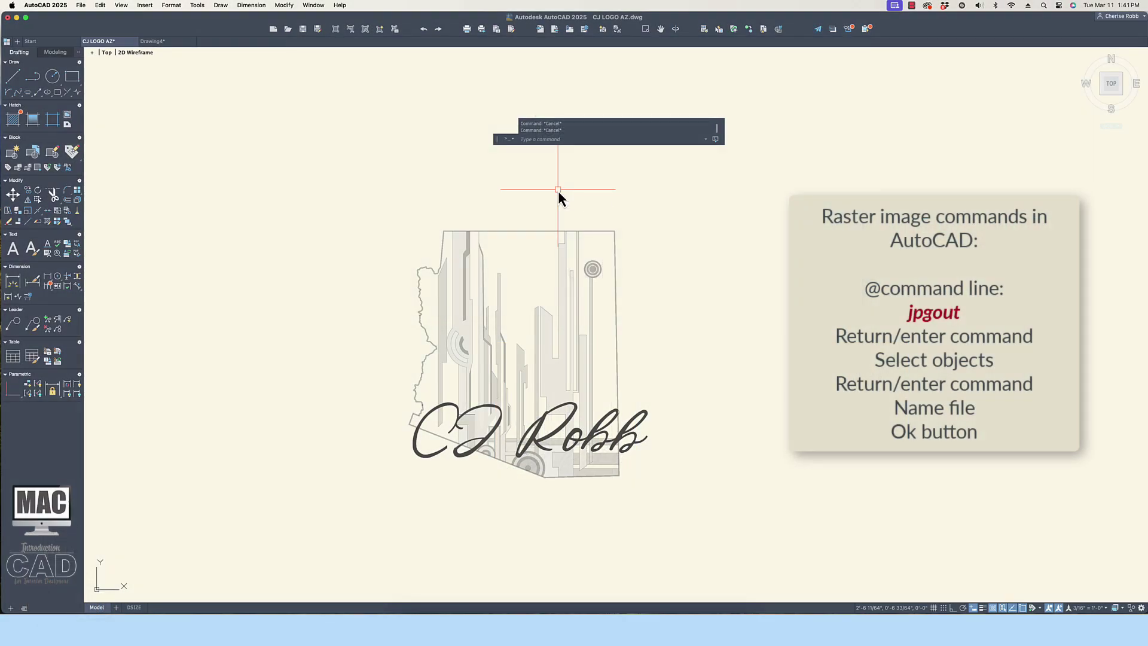
- Re-export the window-selected logo artwork to CJ LOGO AZ.jpg with JPGOUT
{"action": "type", "text": "jp"}
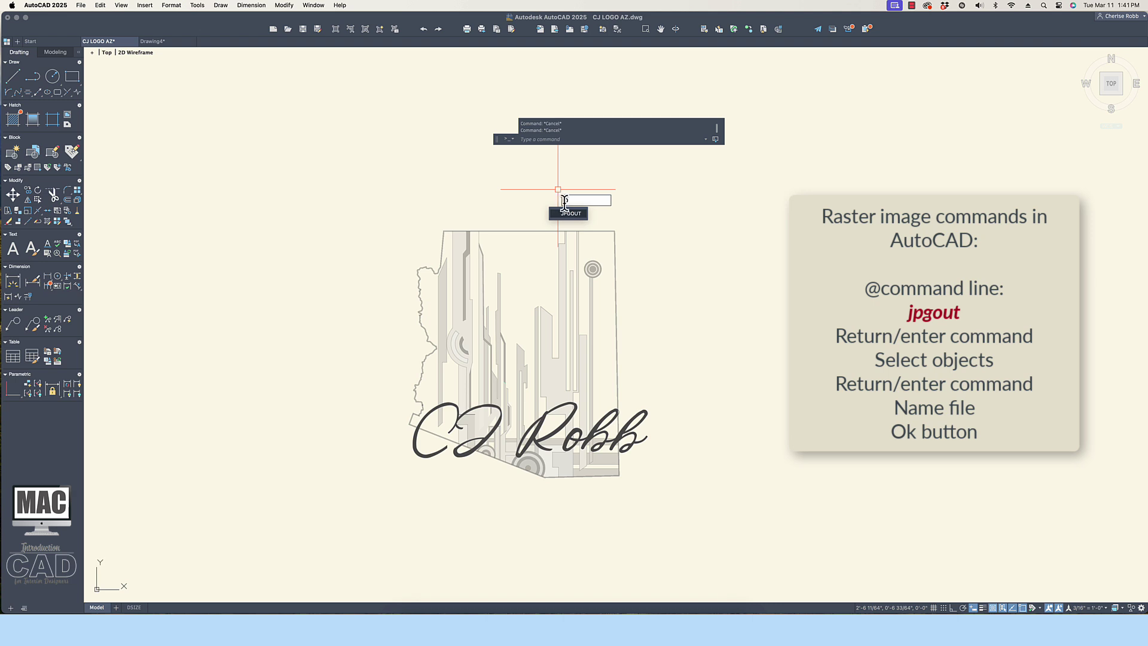
{"action": "key", "text": "Return"}
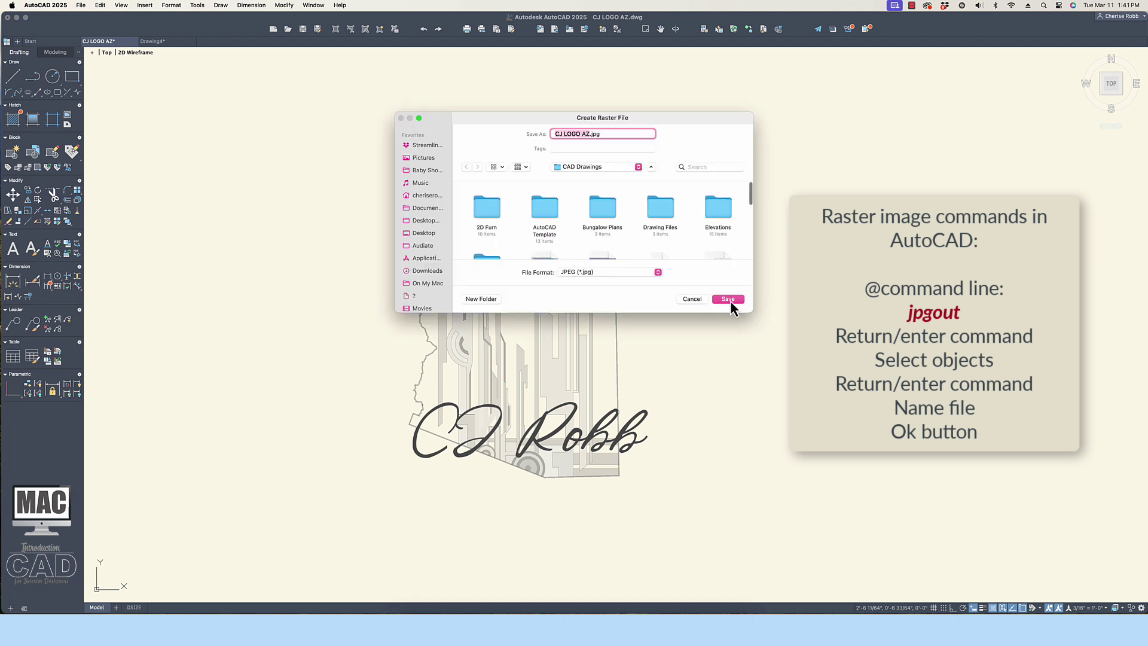
{"action": "left_click", "coordinate": [728, 299]}
{"action": "left_click", "coordinate": [656, 212]}
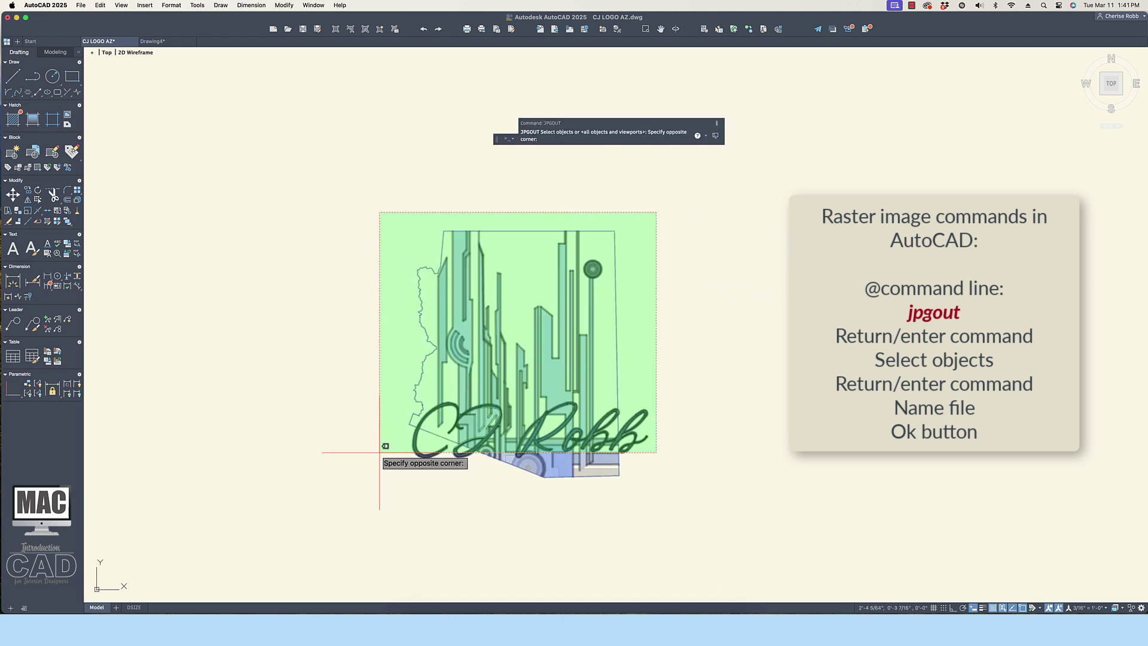
{"action": "left_click", "coordinate": [398, 487]}
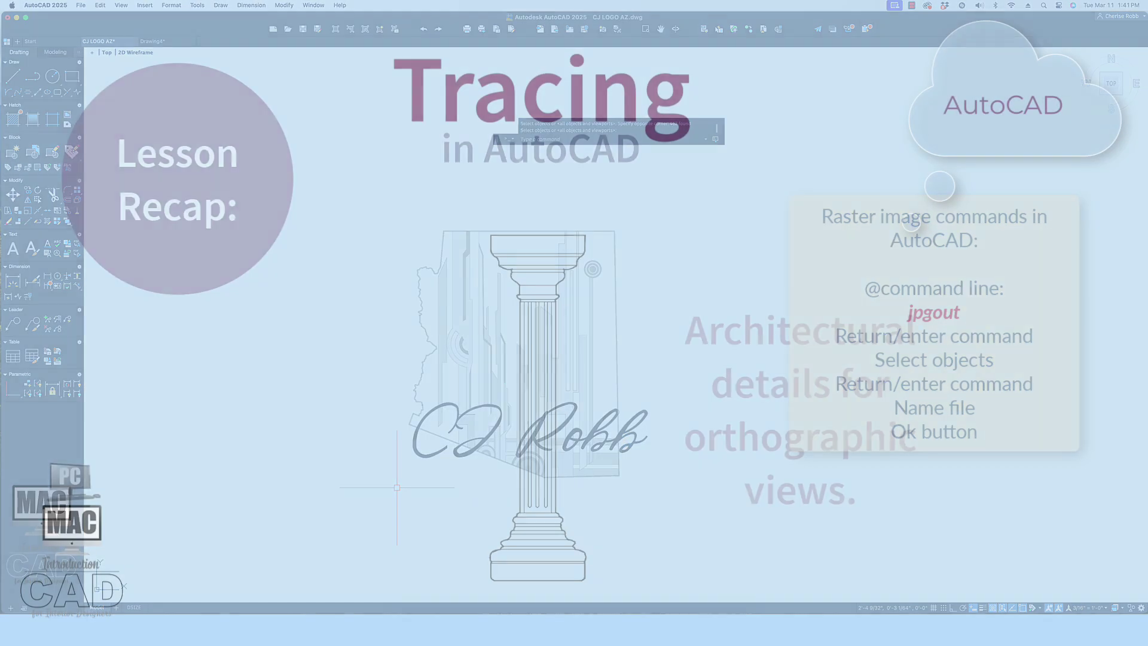